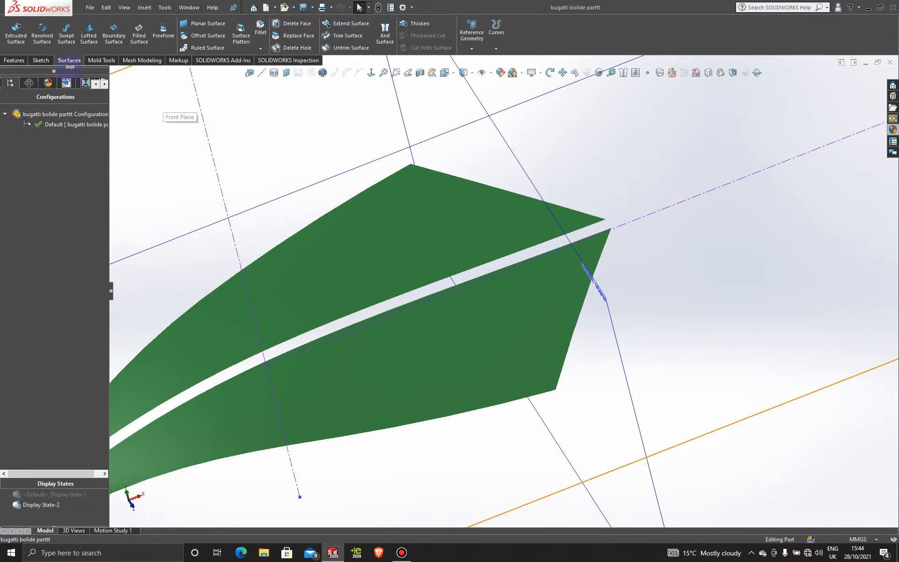
Step: Extend the rear edge of the surface half on the near side of the centreline linearly by 20 mm
click(41, 60)
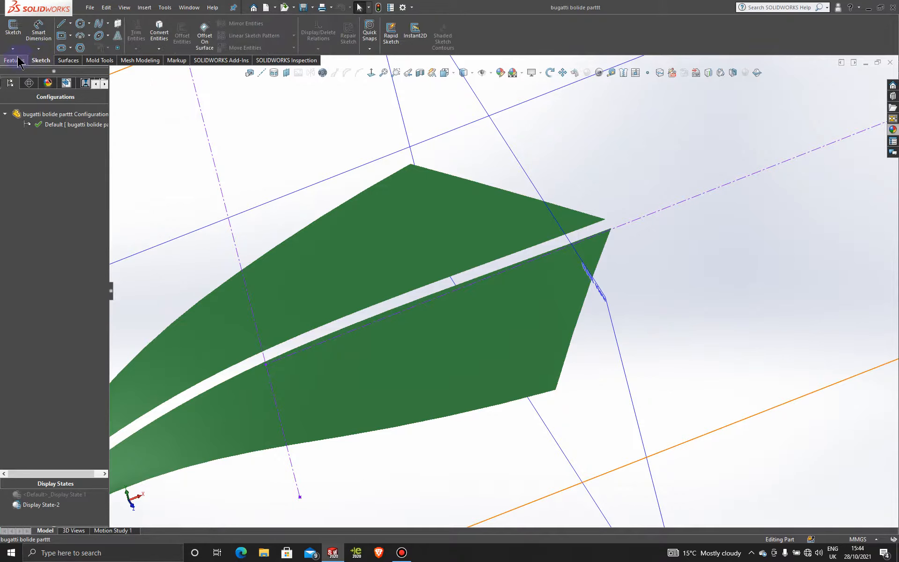
click(68, 60)
click(324, 25)
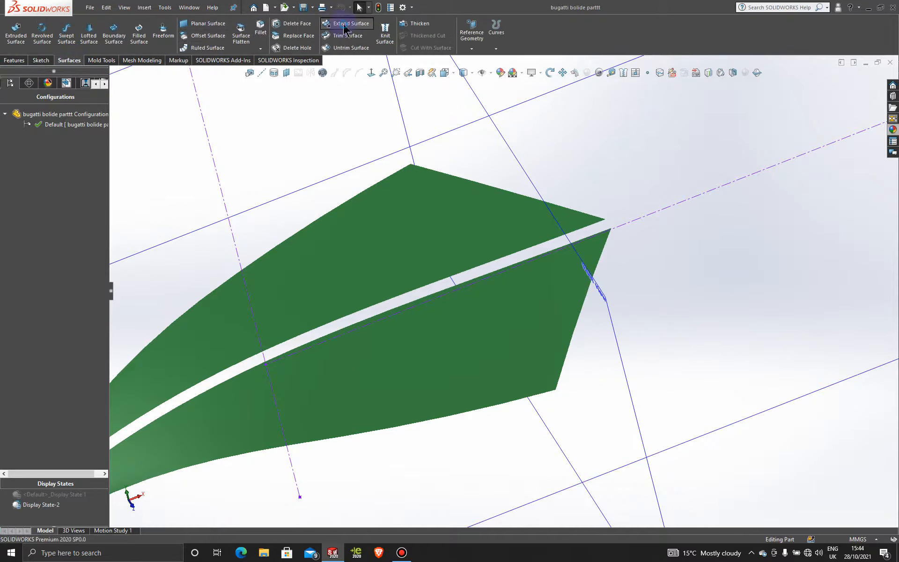
click(605, 246)
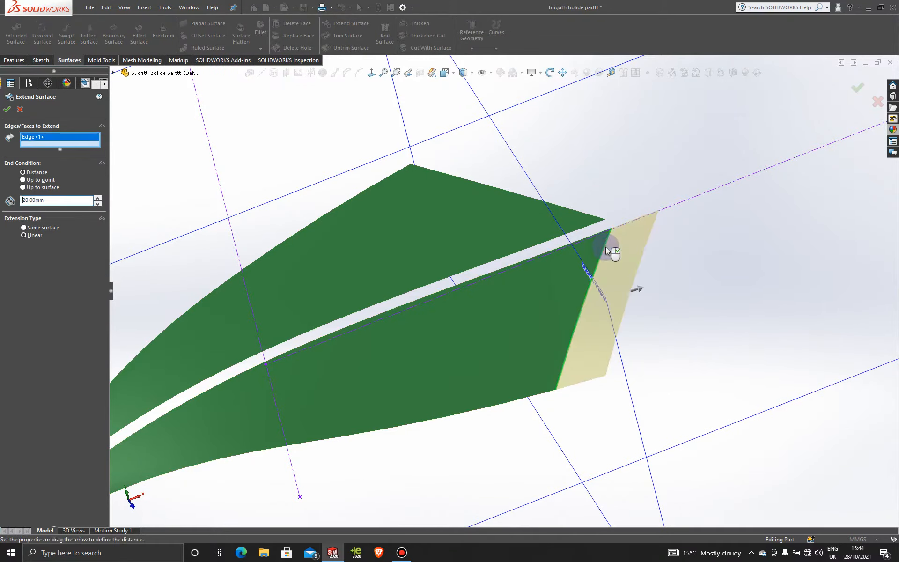
click(7, 110)
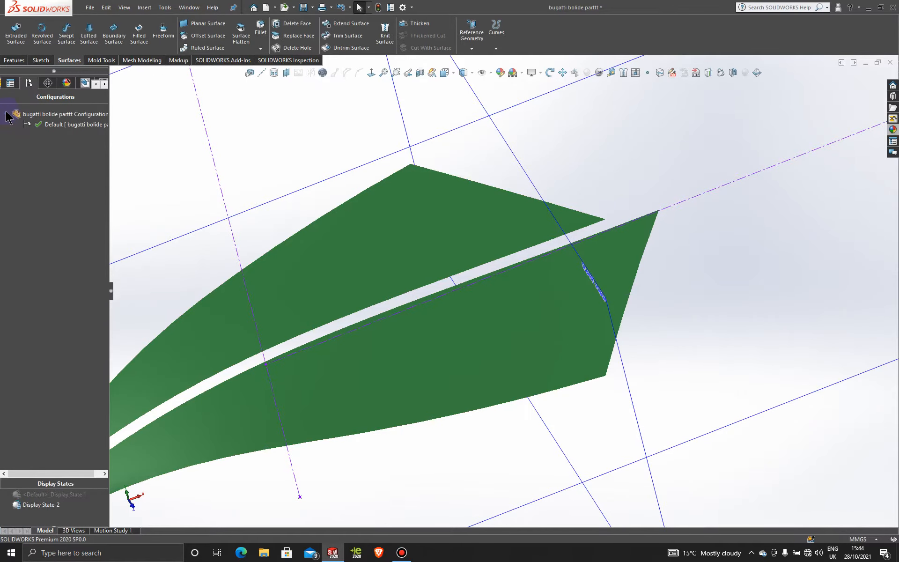
Step: Extend the rear edge of the opposite surface half linearly by 20 mm to match
click(351, 24)
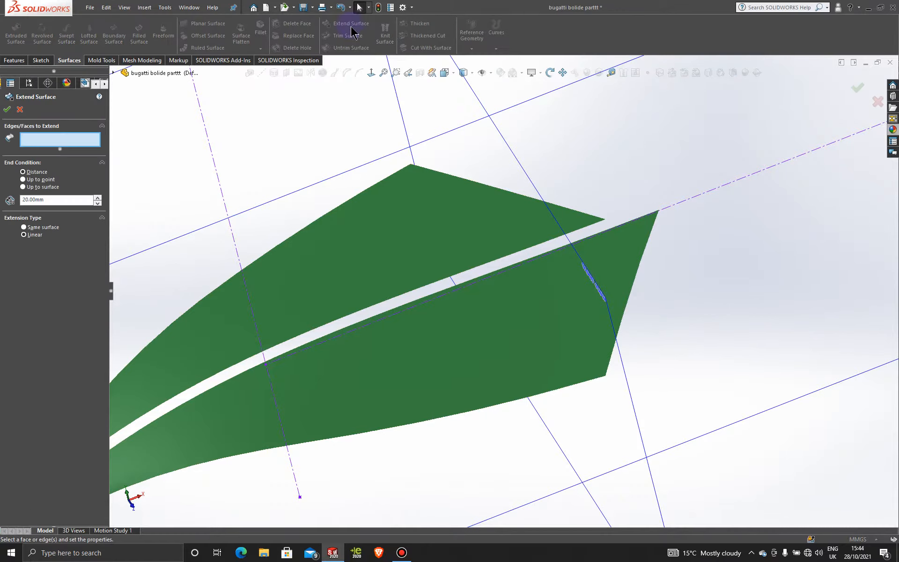
click(569, 209)
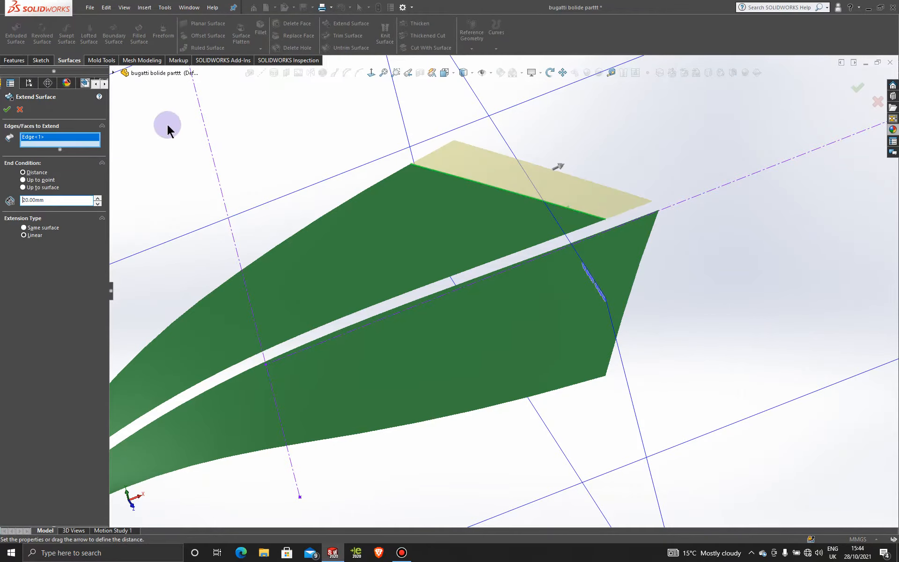
click(7, 110)
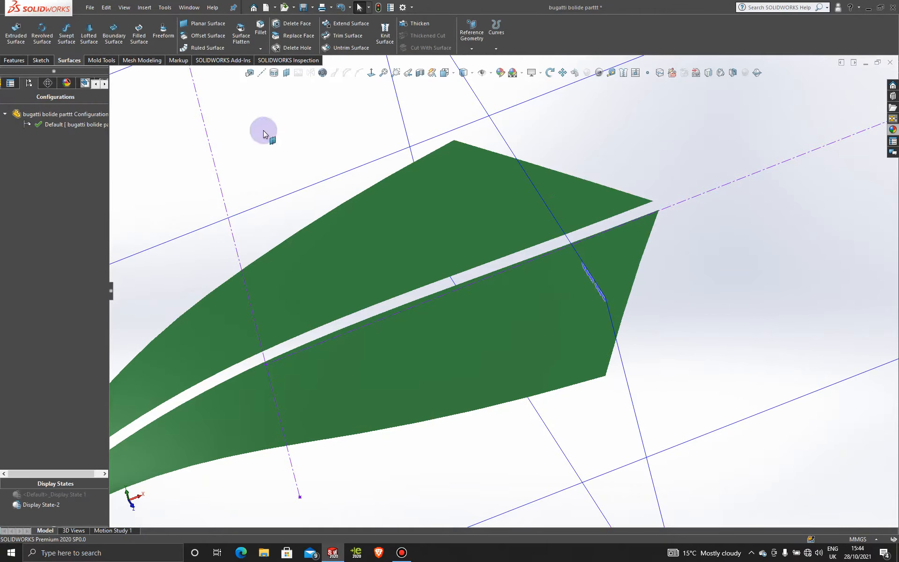
Step: Activate Display State 1 with the car reference pictures and view the model normal to the Top Plane
middle_drag(549, 261, 445, 305)
scroll(286, 281, up, 2)
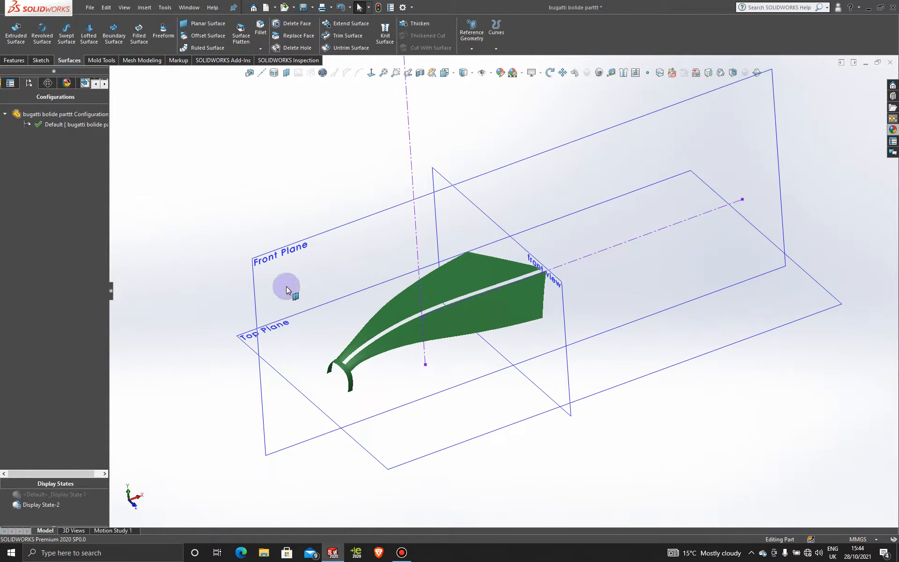
double_click(68, 495)
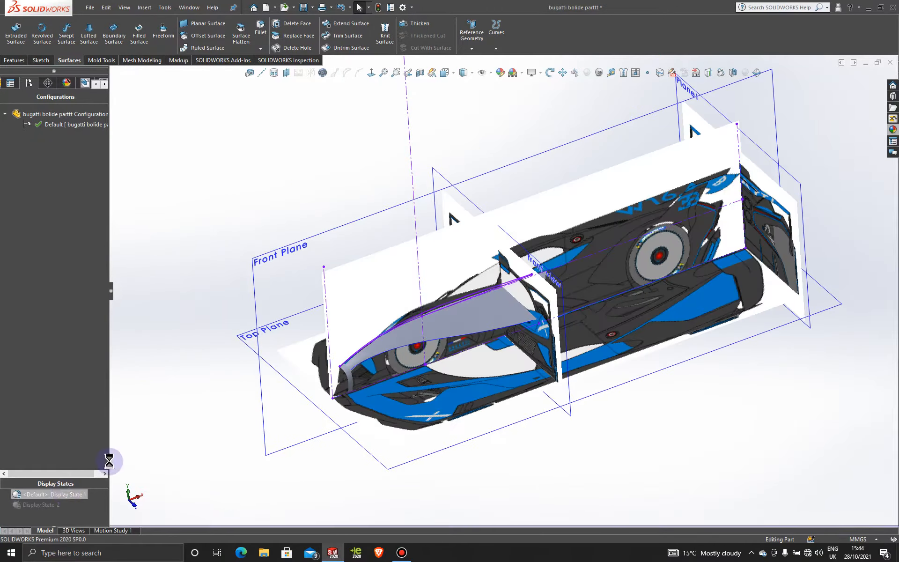
middle_drag(297, 154, 395, 464)
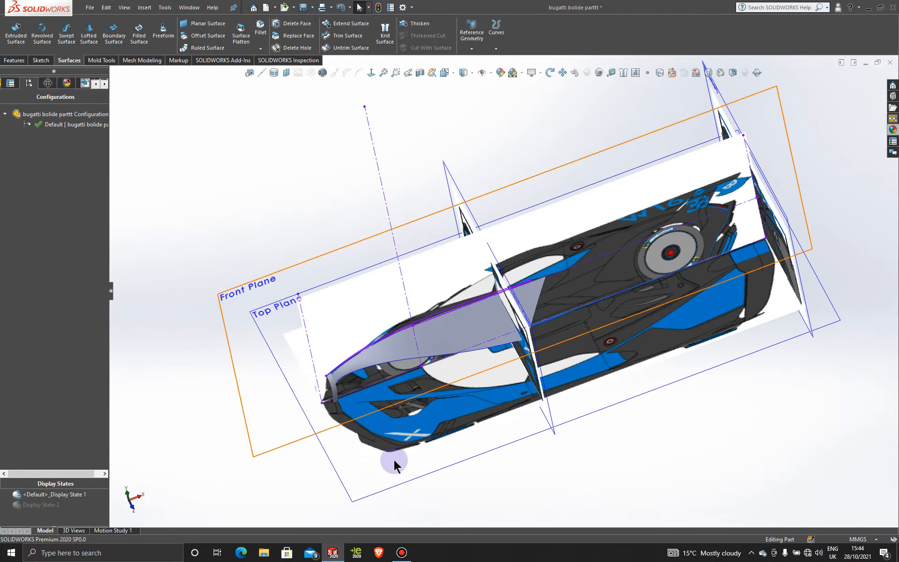
click(532, 435)
click(370, 72)
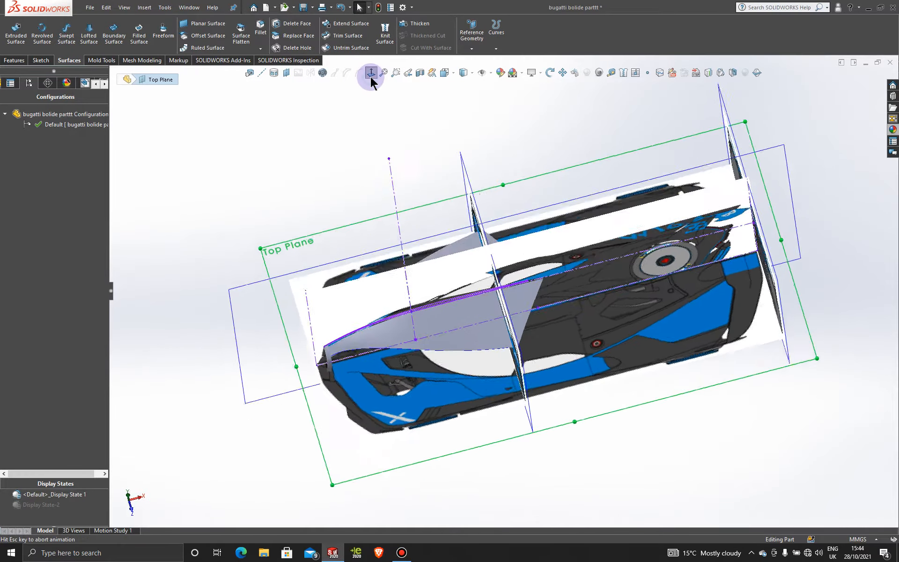
scroll(474, 272, down, 3)
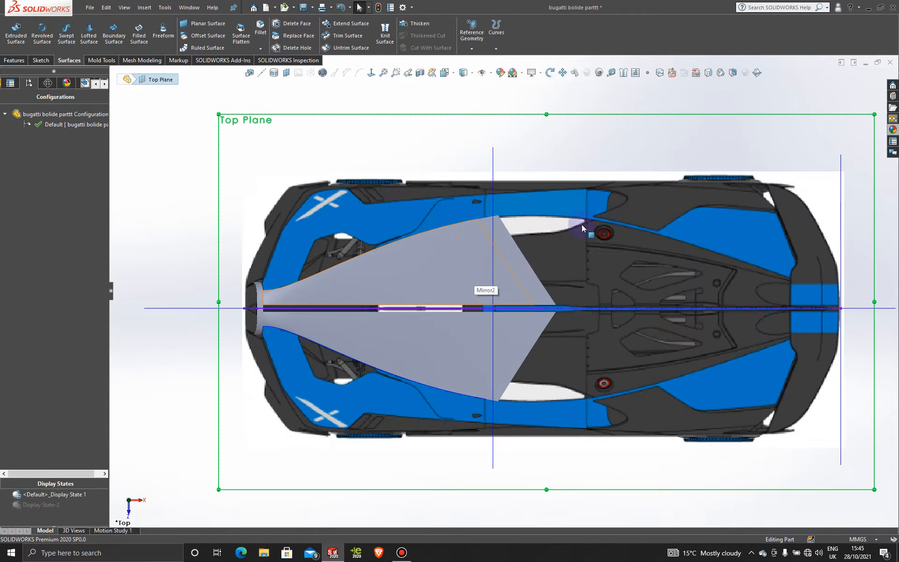
Step: Apply the blue glass appearance from the Glass Gloss library to the whole part
click(893, 130)
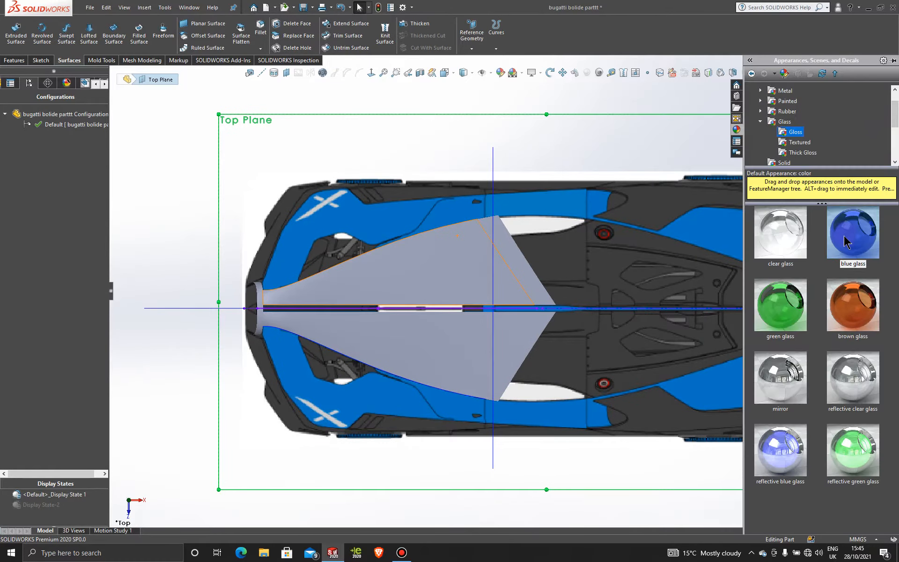
drag(845, 241, 461, 274)
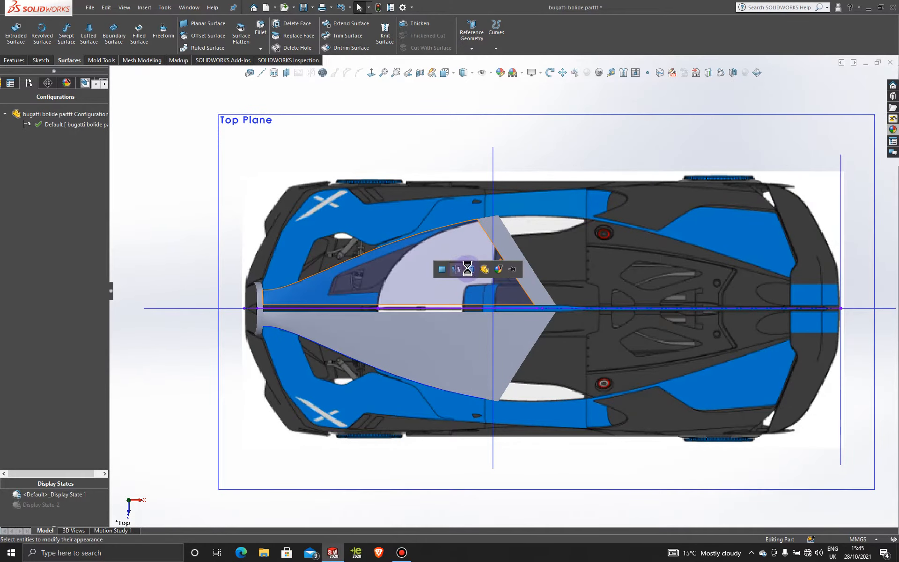
click(482, 267)
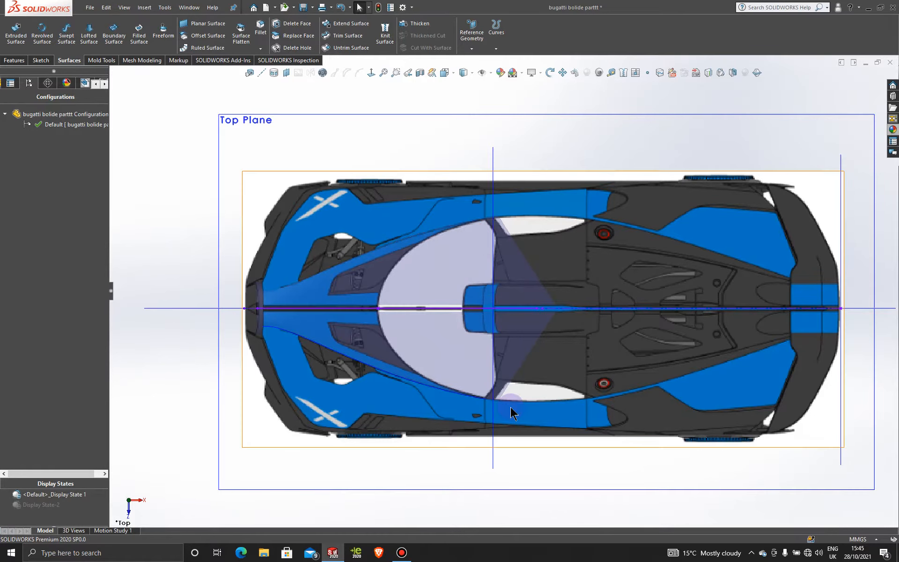
scroll(472, 352, down, 3)
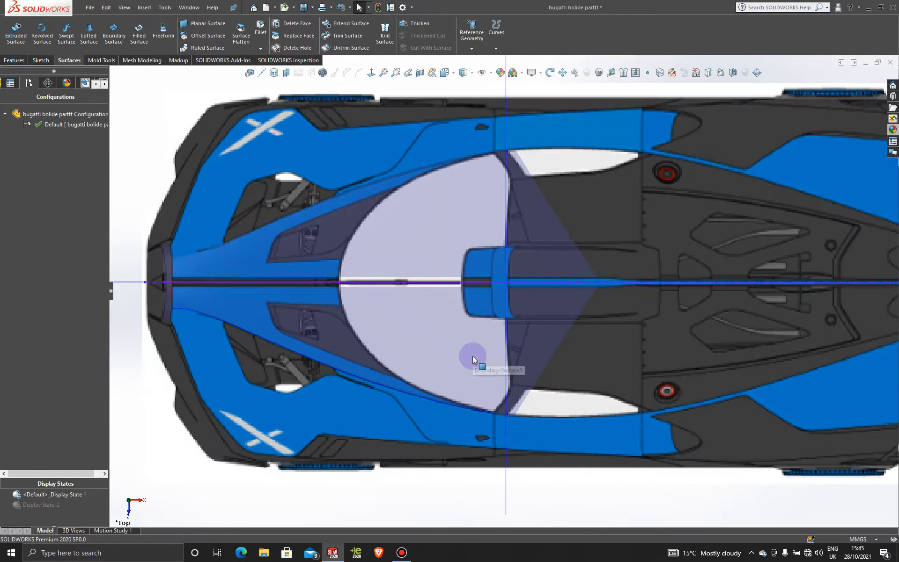
right_click(464, 410)
click(484, 395)
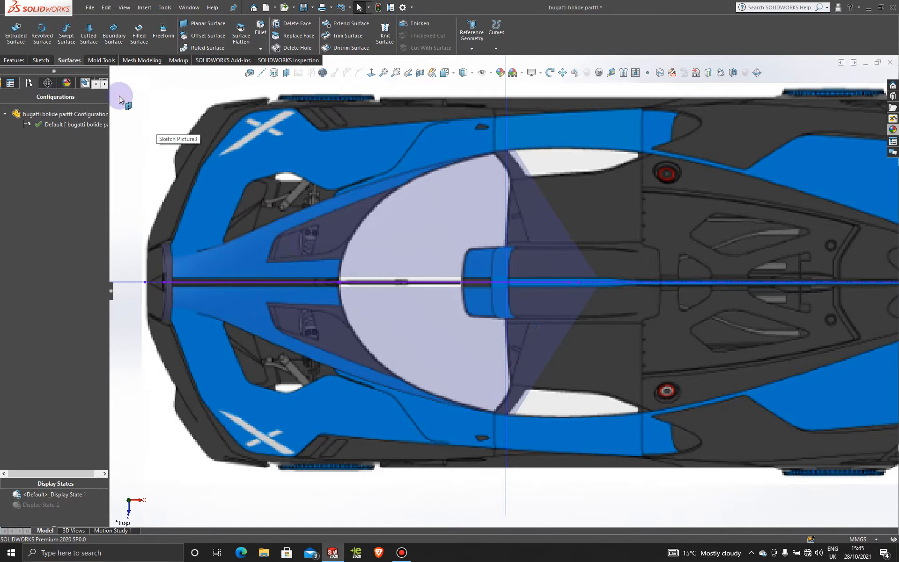
Step: Start a sketch on the Top Plane and draw a two-point spline about 128 mm long from the windshield's rear side corner to its front centre
scroll(511, 204, up, 4)
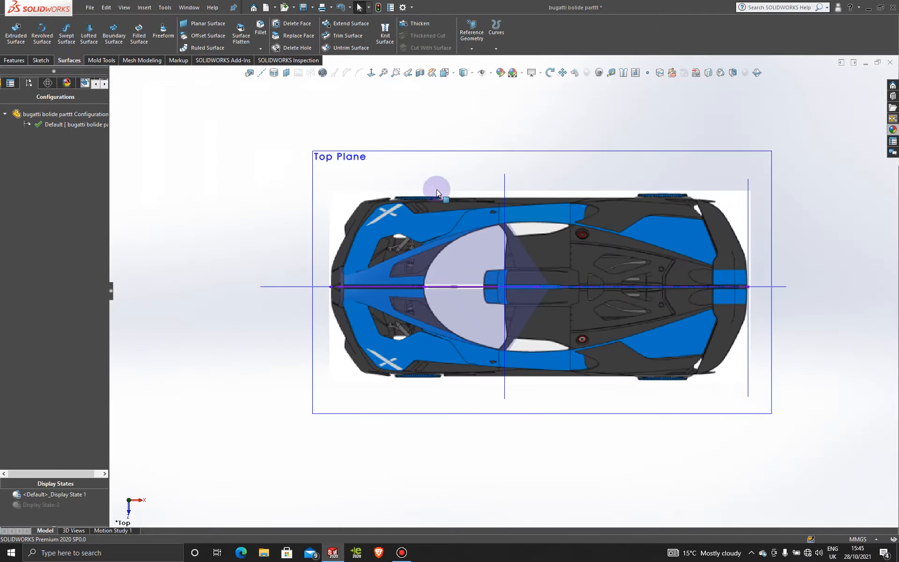
click(336, 155)
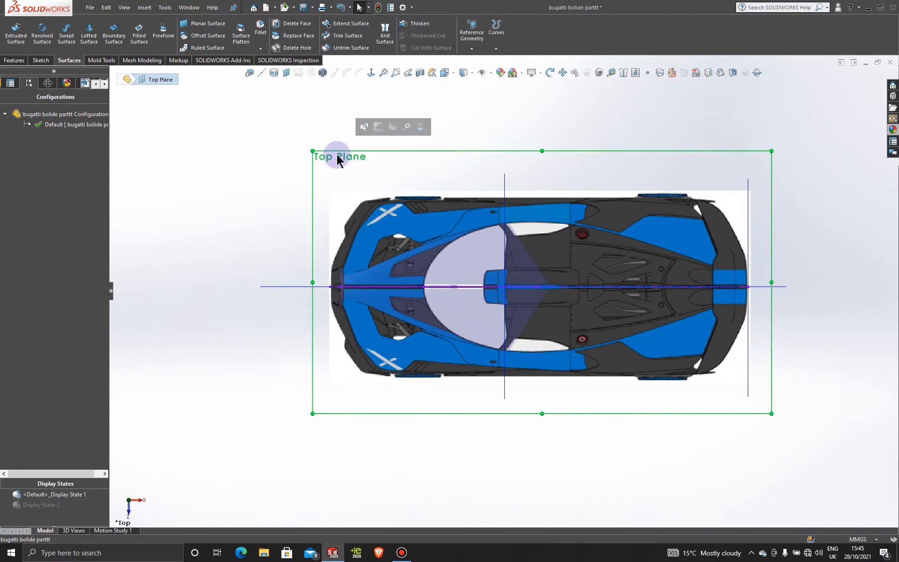
click(374, 123)
scroll(456, 310, down, 3)
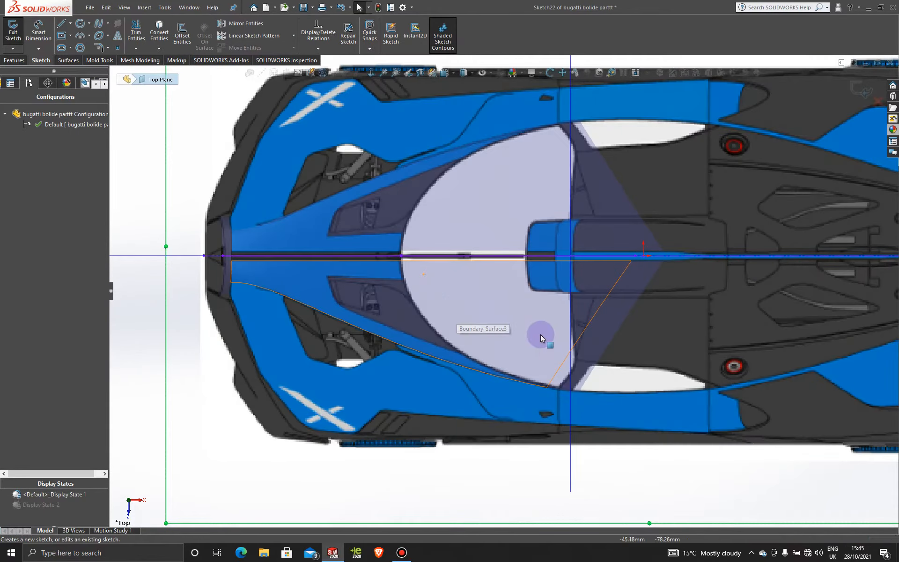
scroll(537, 329, down, 3)
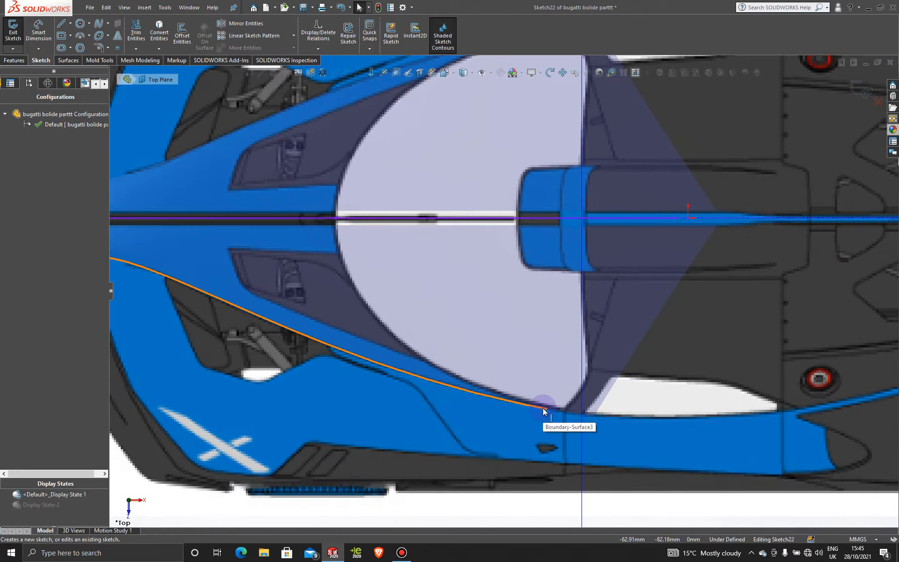
click(98, 23)
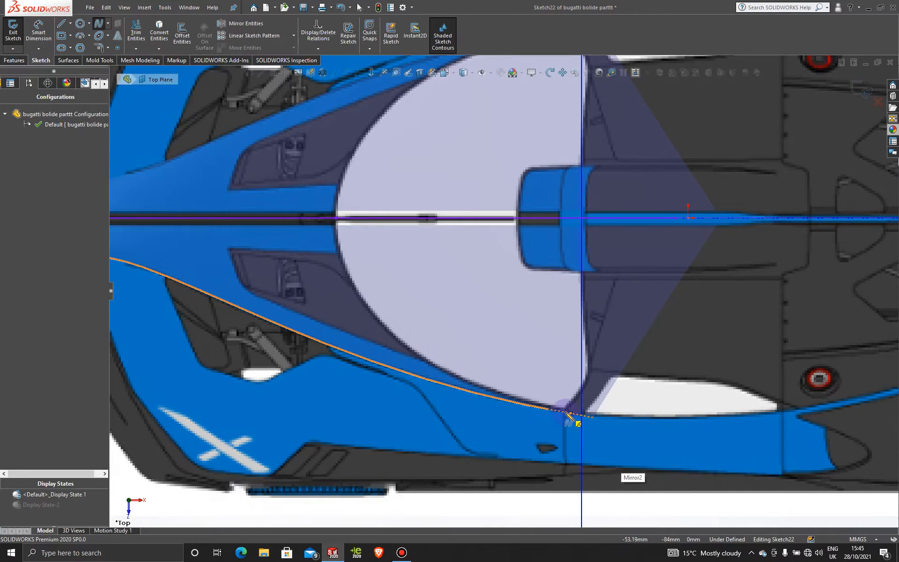
click(565, 412)
click(570, 414)
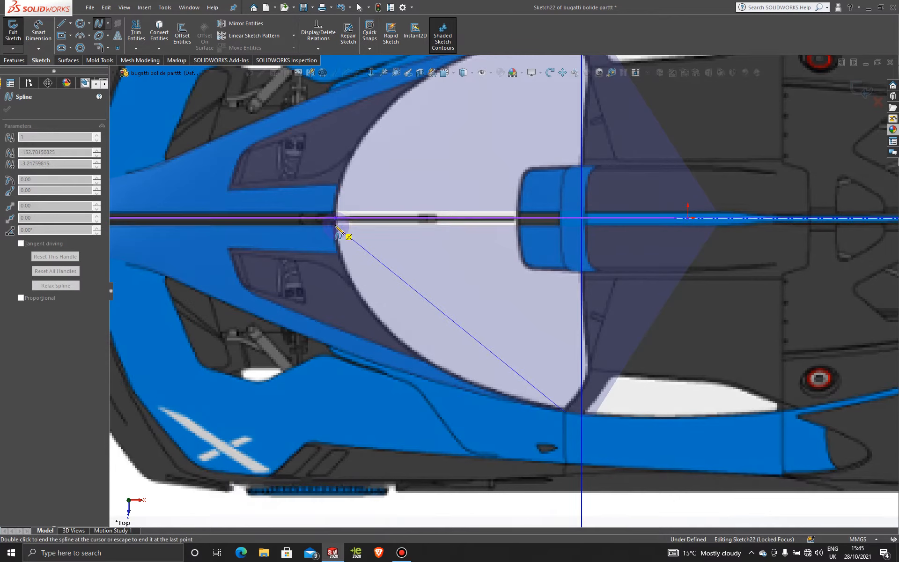
click(336, 225)
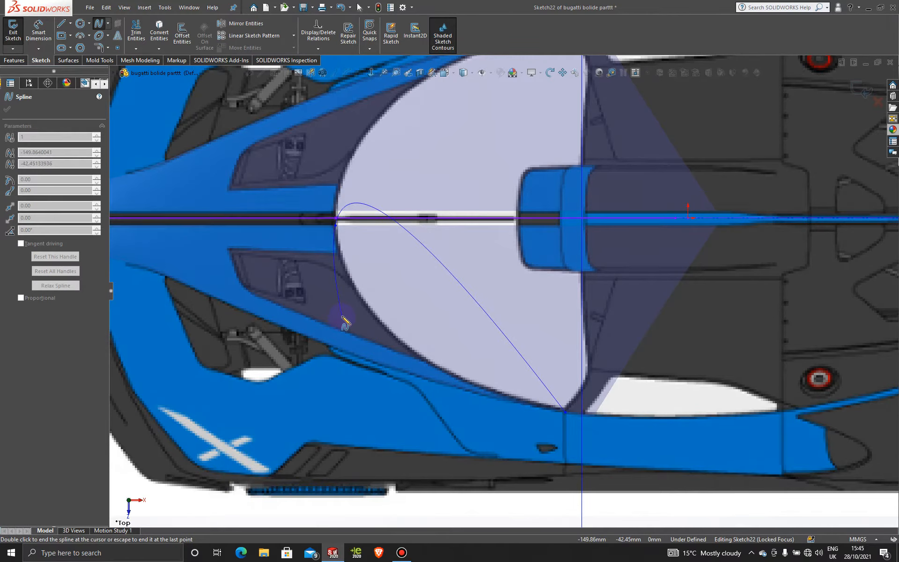
key(Escape)
Step: Bend the spline along the windshield outline with its front tangent handle and give that handle a Vertical relation
click(410, 286)
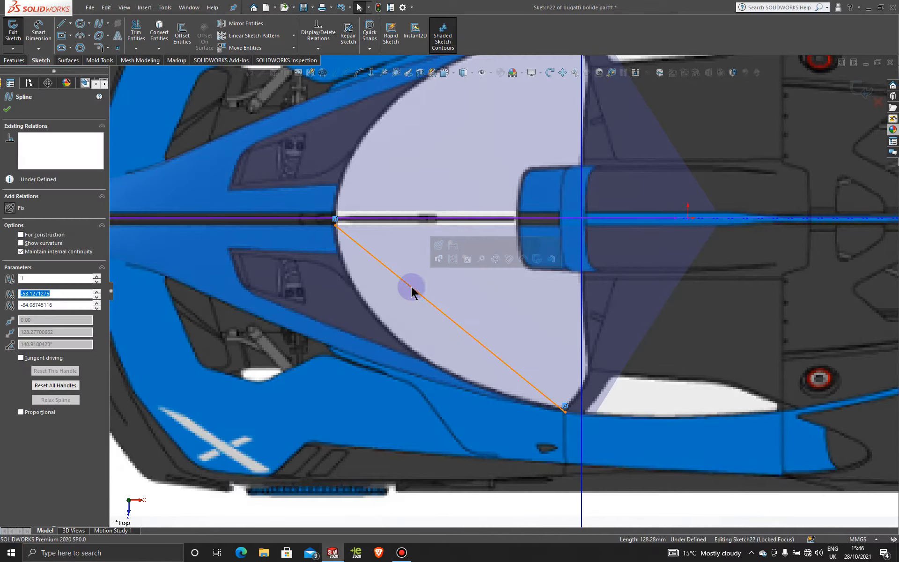
drag(419, 303, 352, 339)
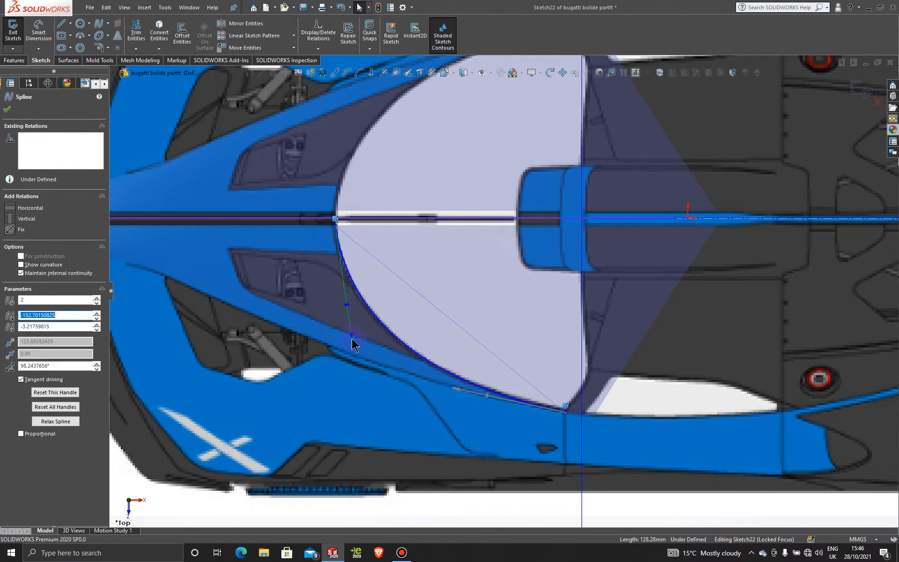
scroll(354, 311, down, 3)
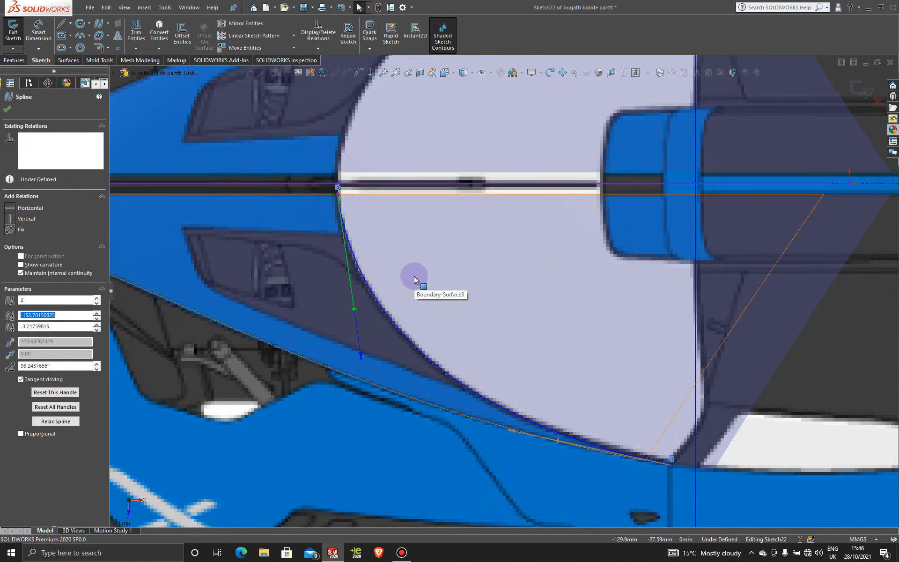
click(9, 222)
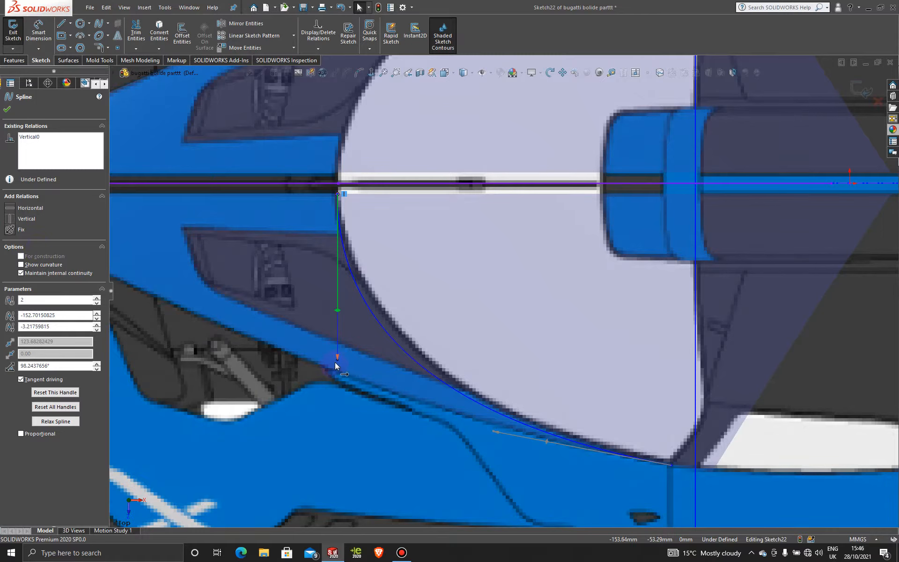
Step: Adjust the spline's front and rear tangent handles until the curve follows the windshield edge in the reference picture
drag(335, 362, 336, 318)
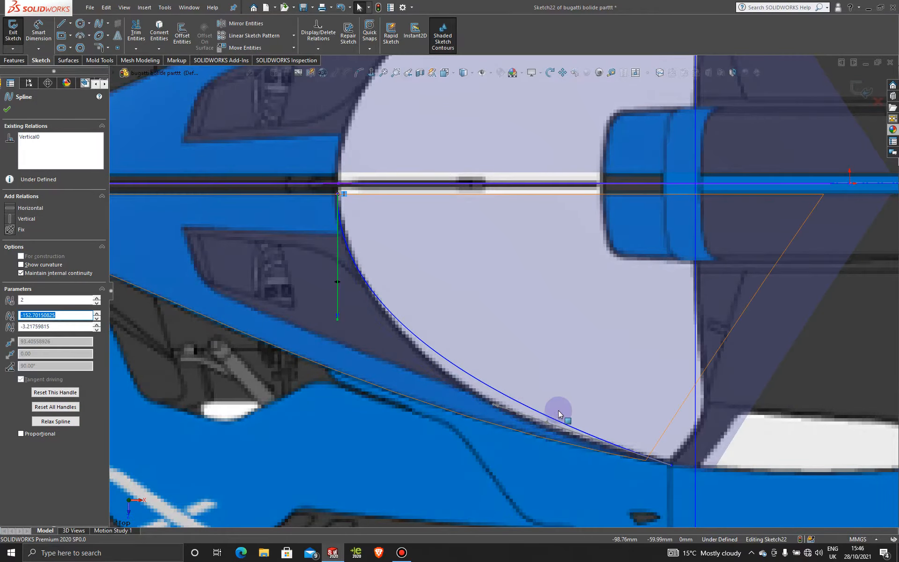
drag(491, 406, 499, 425)
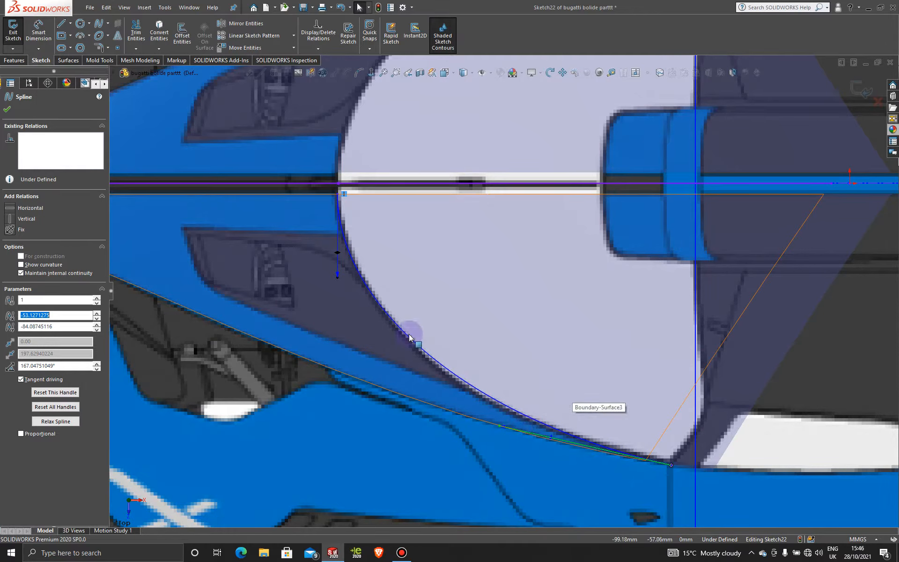
click(337, 281)
mouse_move(338, 282)
mouse_down()
mouse_move(336, 265)
mouse_move(337, 274)
mouse_up()
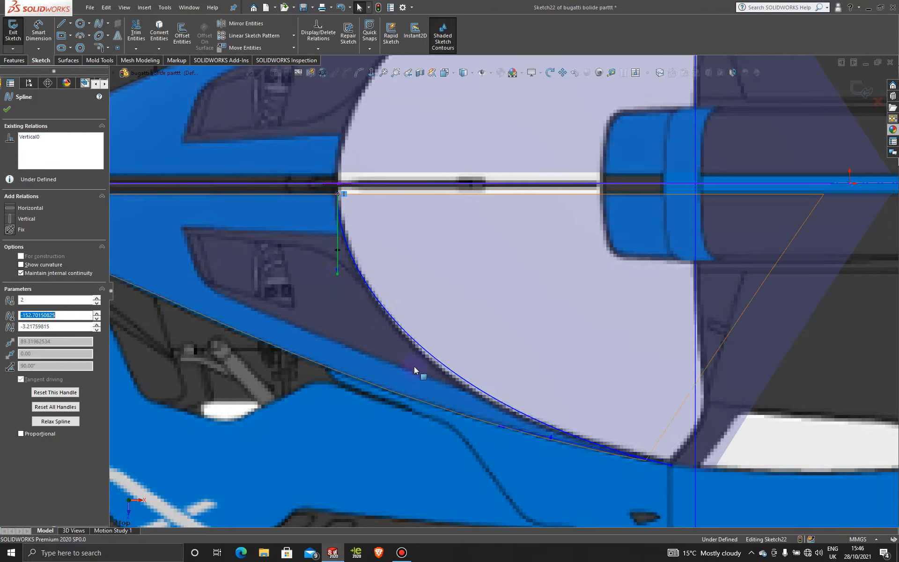
mouse_move(499, 426)
mouse_down()
mouse_move(491, 431)
mouse_move(466, 410)
mouse_move(496, 434)
mouse_move(494, 427)
mouse_up()
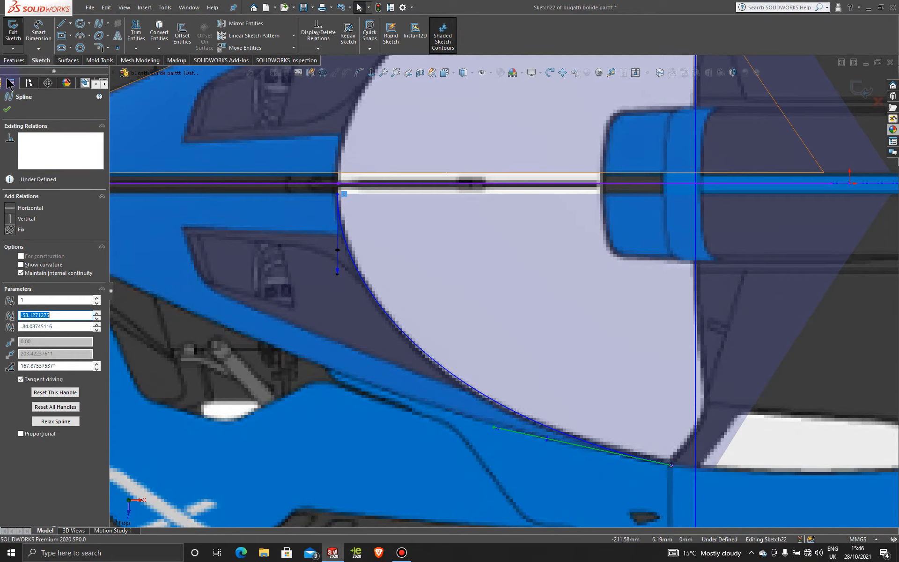
click(5, 114)
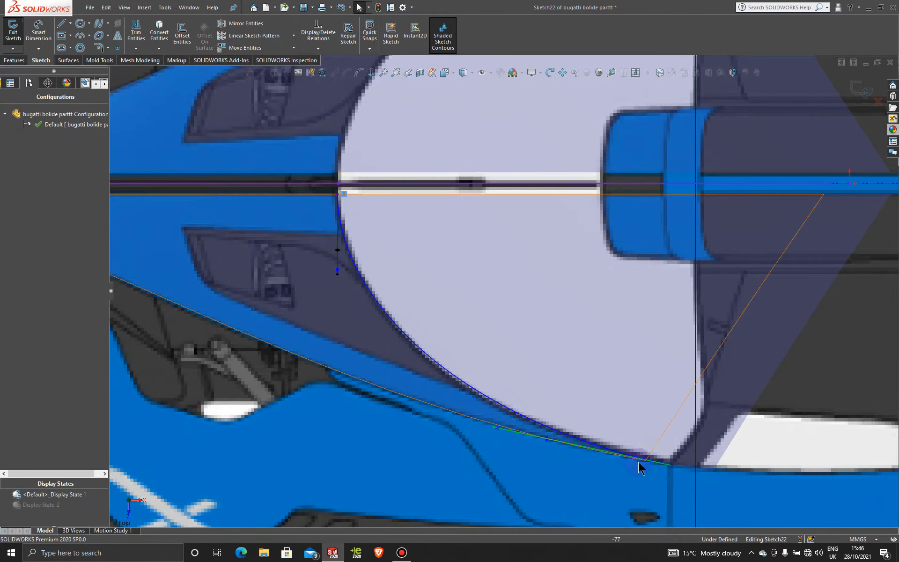
Step: Draw a vertical line about 12 mm long outward from the windshield spline's rear endpoint
scroll(680, 477, up, 2)
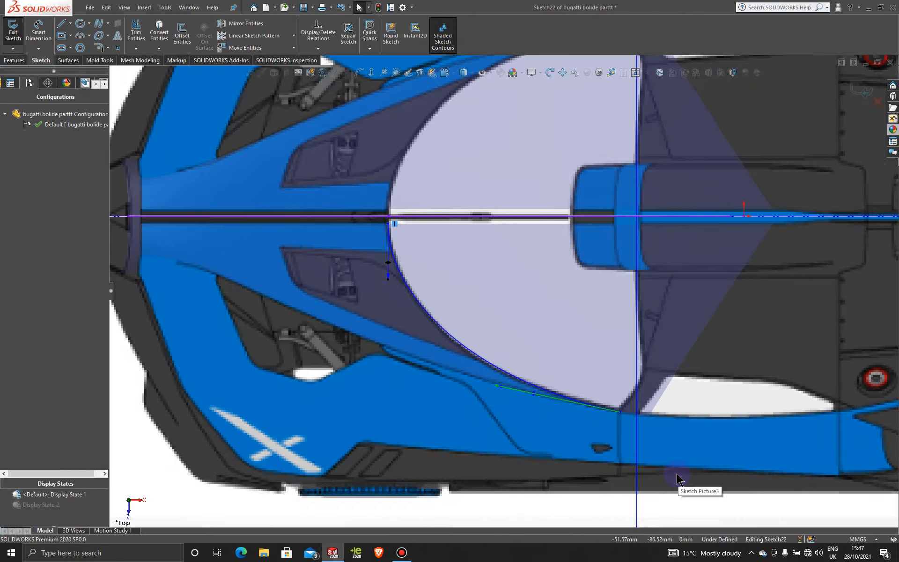
click(62, 23)
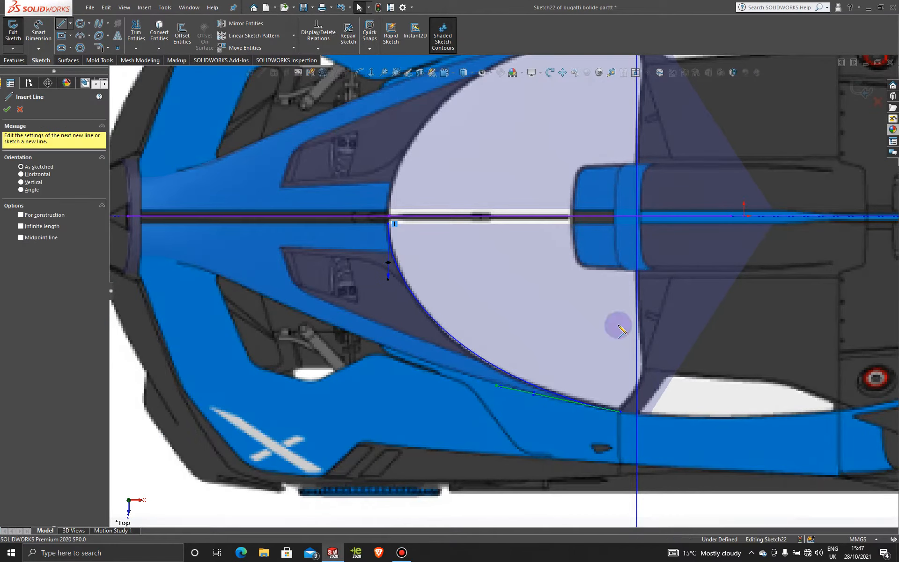
click(623, 413)
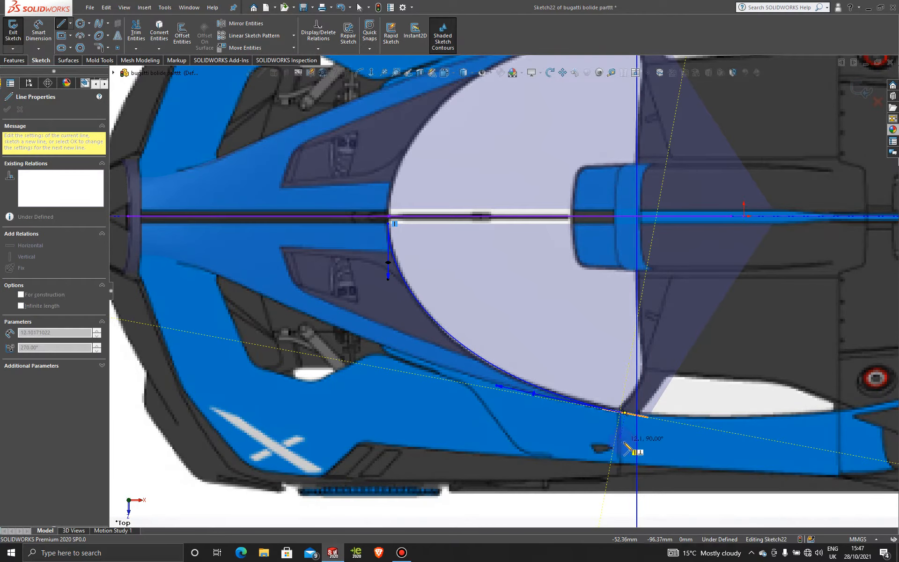
click(621, 441)
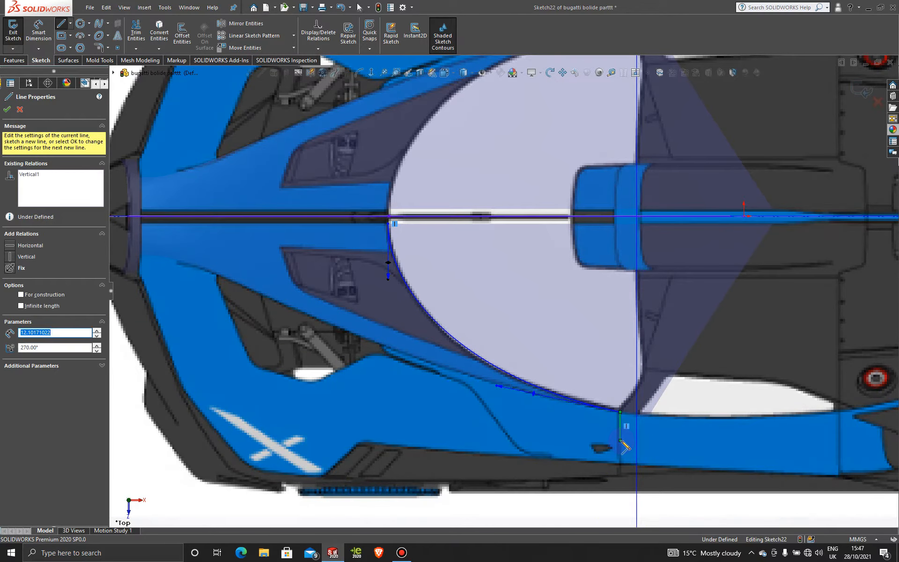
key(Escape)
Step: Draw a short horizontal centerline on the car's central axis, ahead of the nose
scroll(496, 237, up, 3)
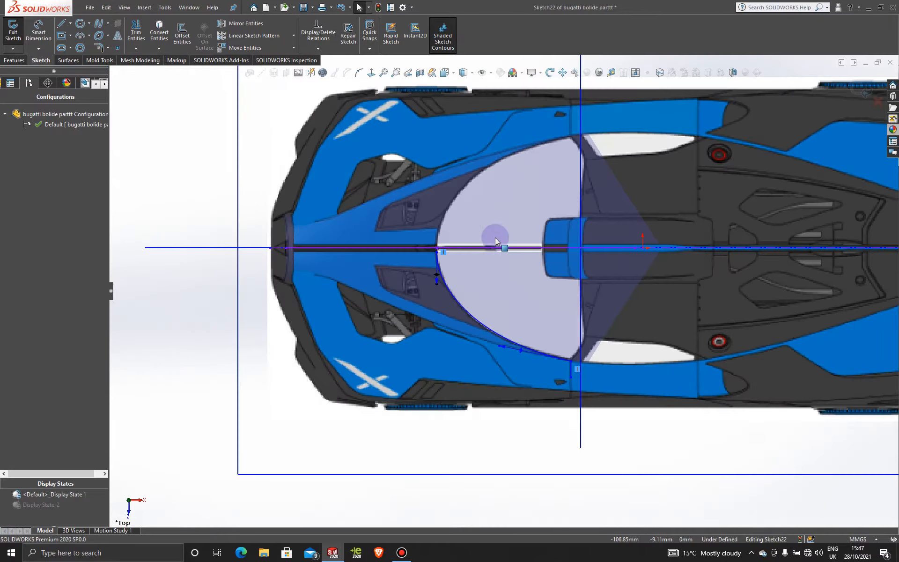
click(71, 23)
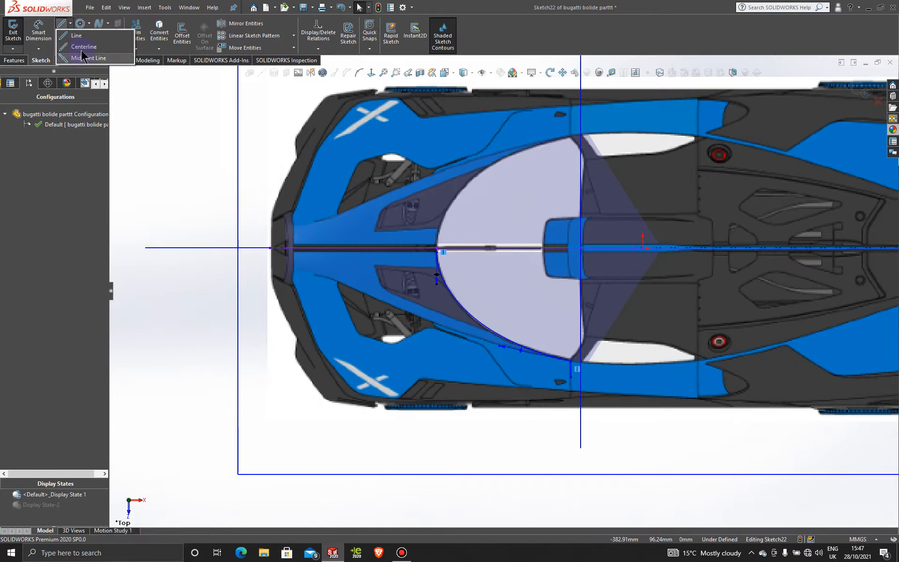
click(84, 46)
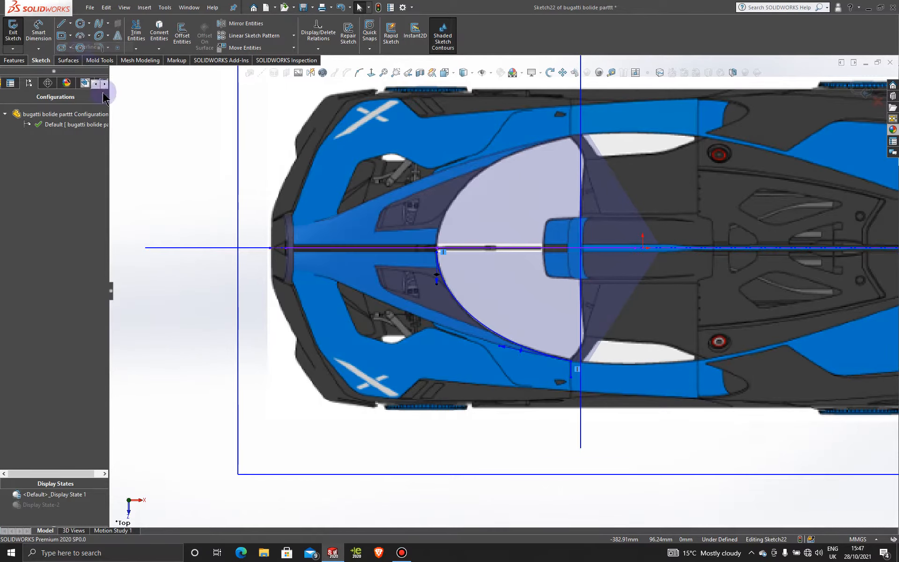
click(186, 248)
click(133, 247)
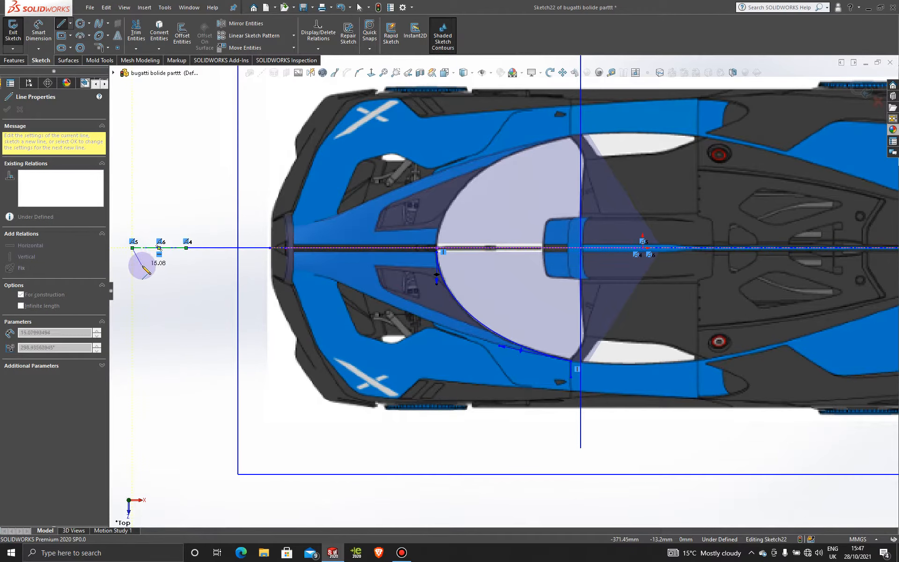
key(Escape)
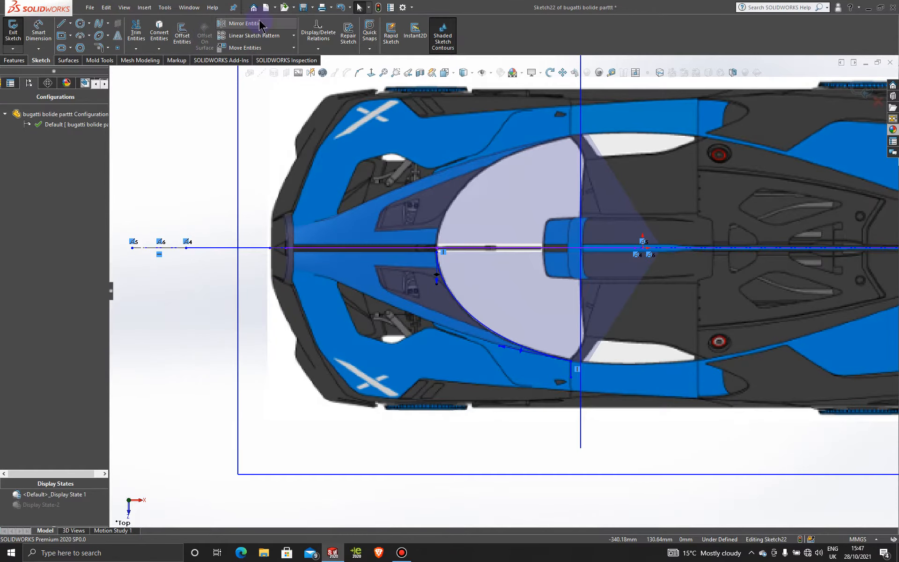
Step: Mirror the windshield spline and the short vertical line about the horizontal centerline, keeping the originals
click(259, 24)
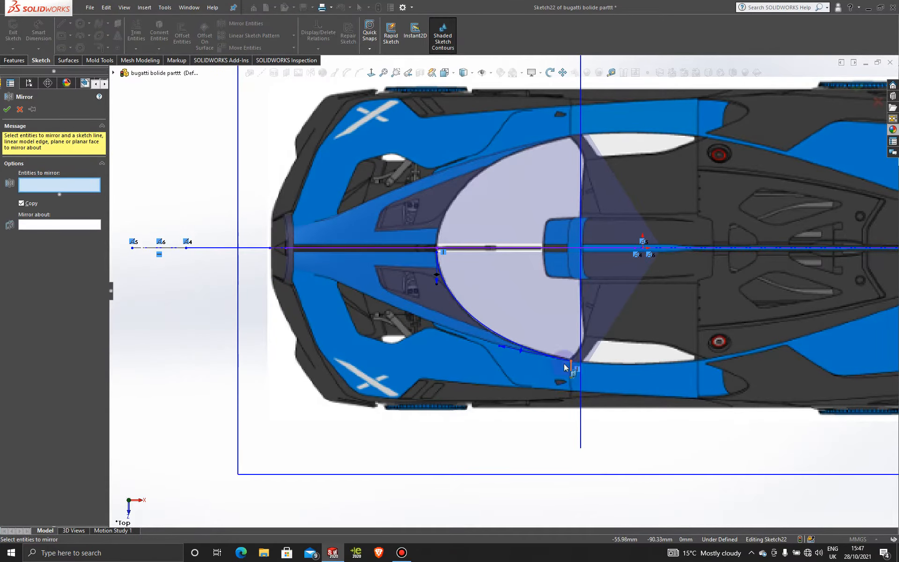
click(553, 354)
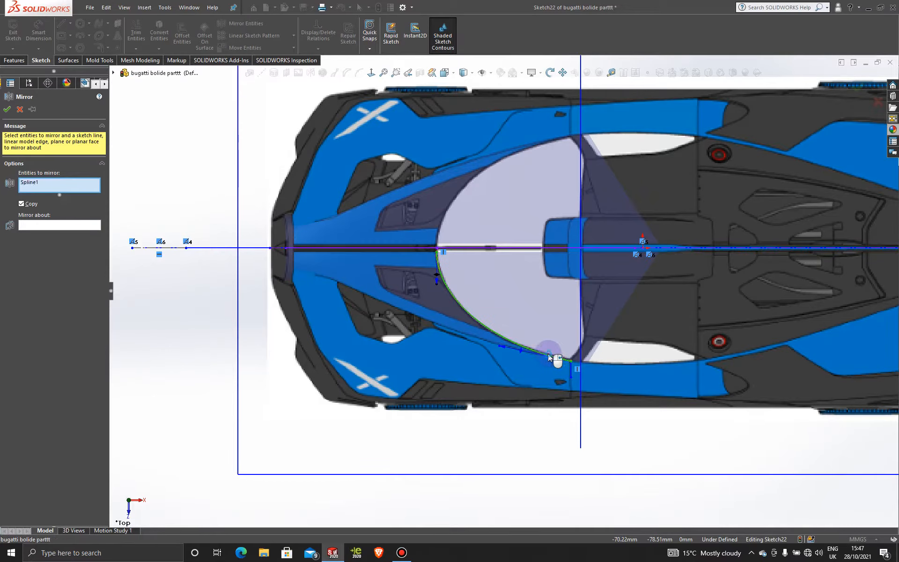
click(569, 373)
click(52, 232)
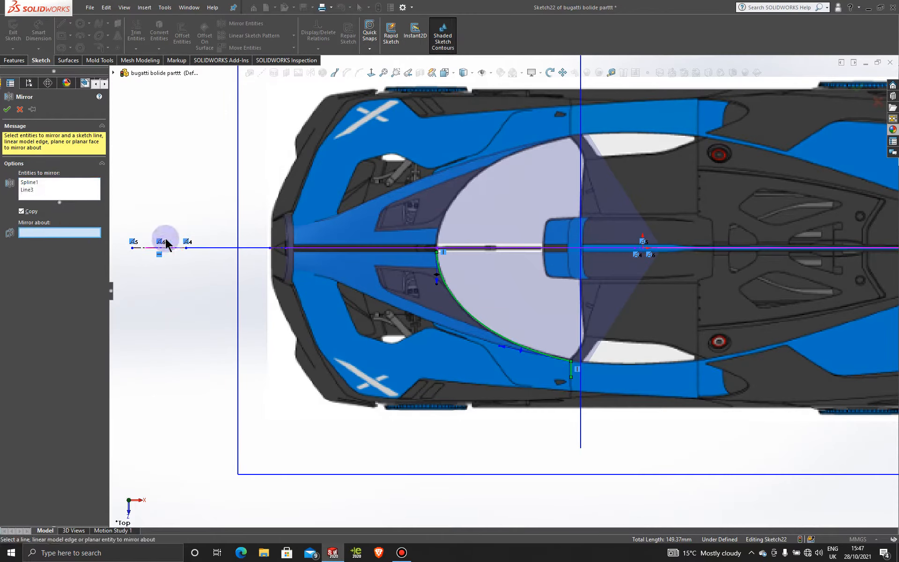
click(141, 248)
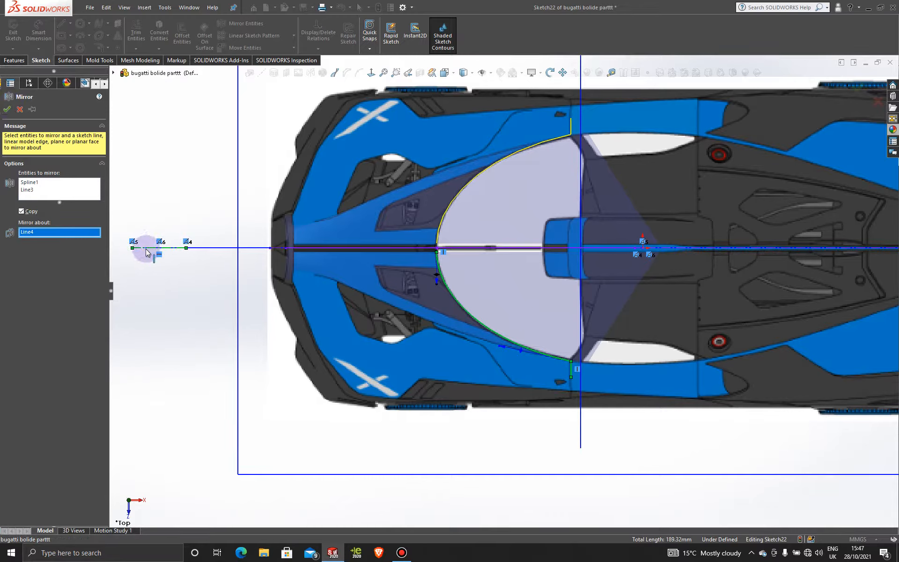
click(7, 110)
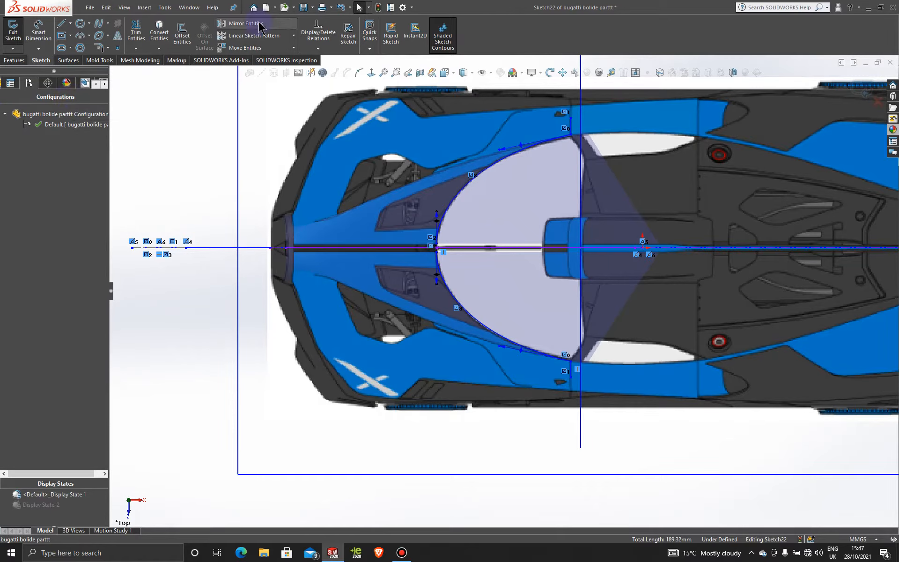
Step: Trim the two extended front surfaces with the windshield sketch, removing both portions behind the windshield curve
click(62, 61)
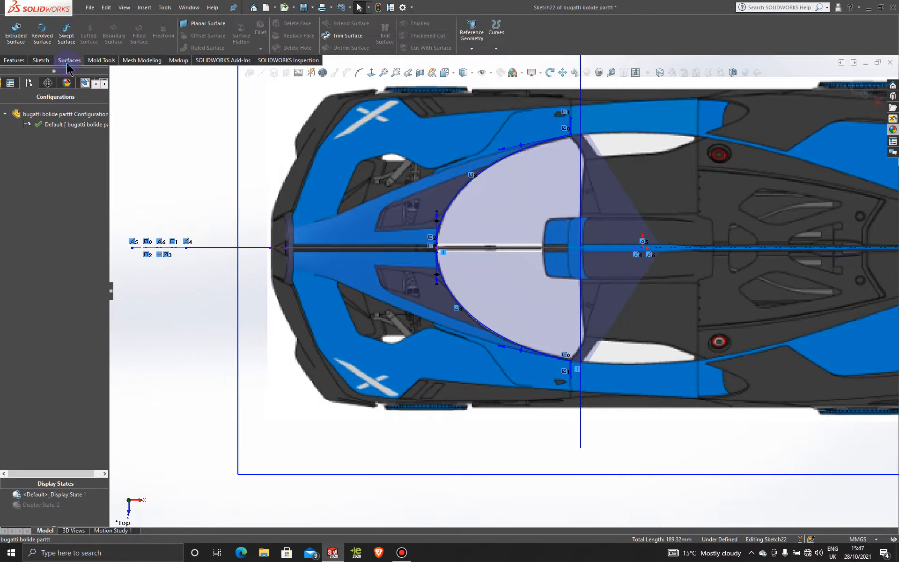
click(340, 34)
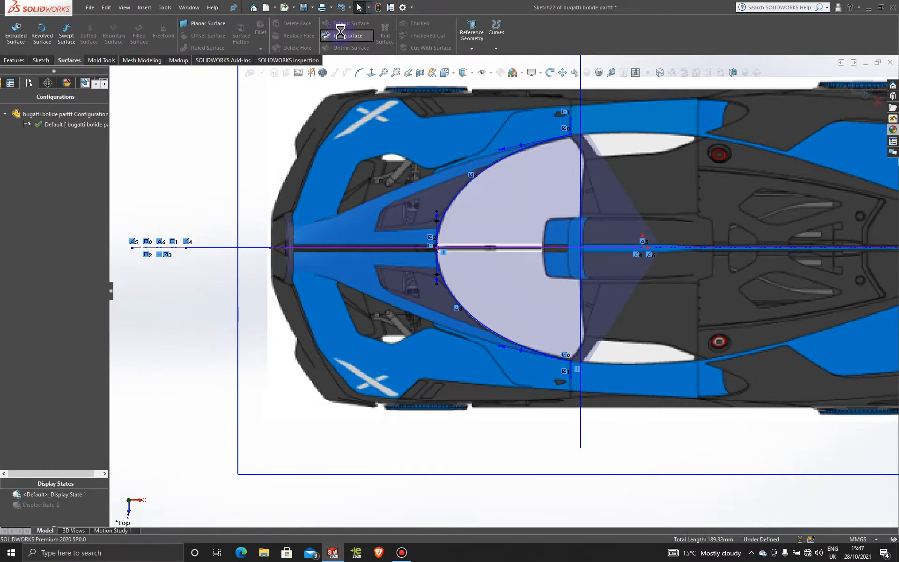
click(535, 192)
click(530, 283)
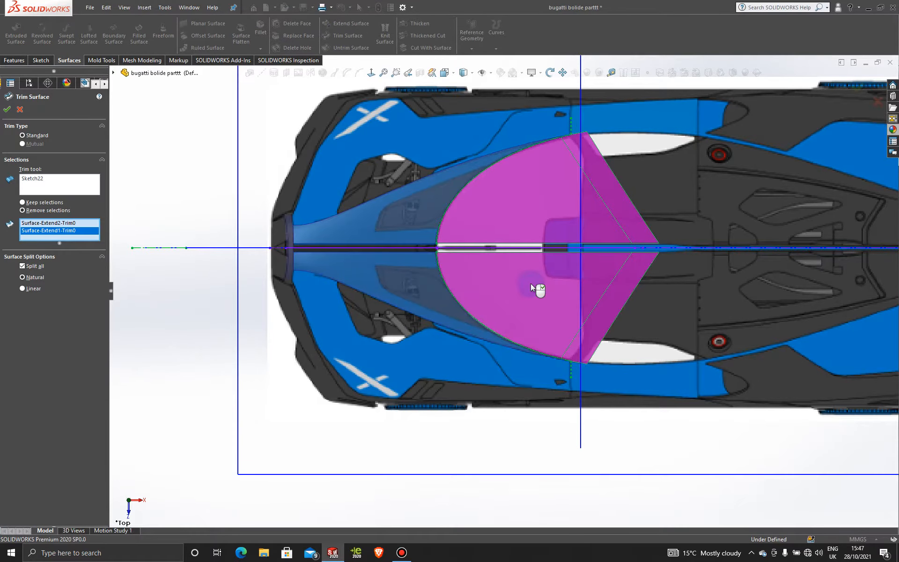
click(6, 109)
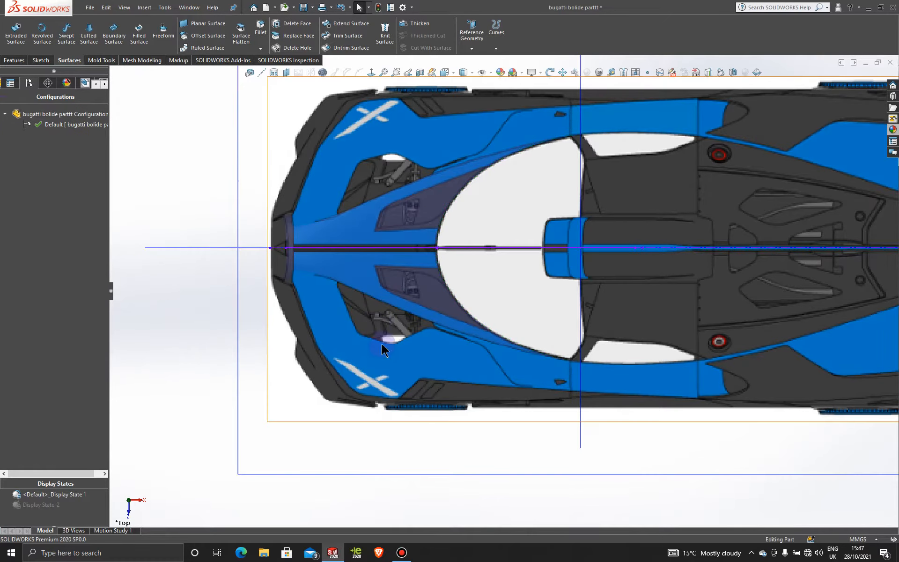
Step: Start a sketch on the Top Plane and draw a line about 51 mm long from the windshield edge forward along the dark vent's inner edge
scroll(468, 276, up, 2)
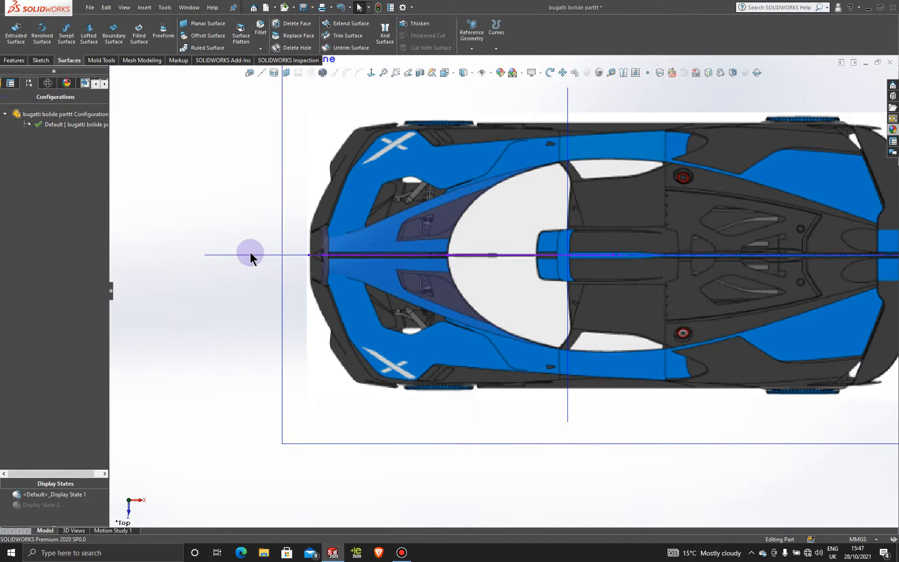
scroll(446, 258, down, 2)
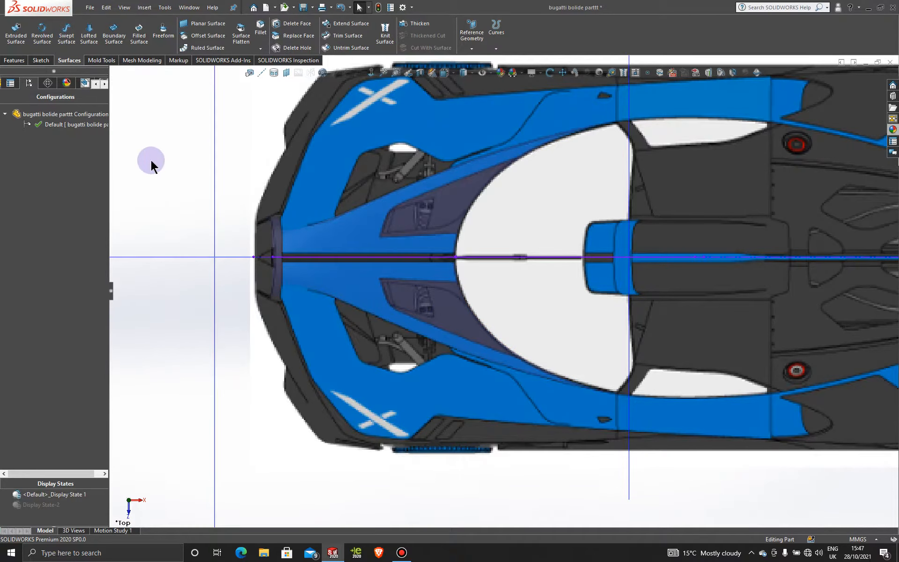
key(f)
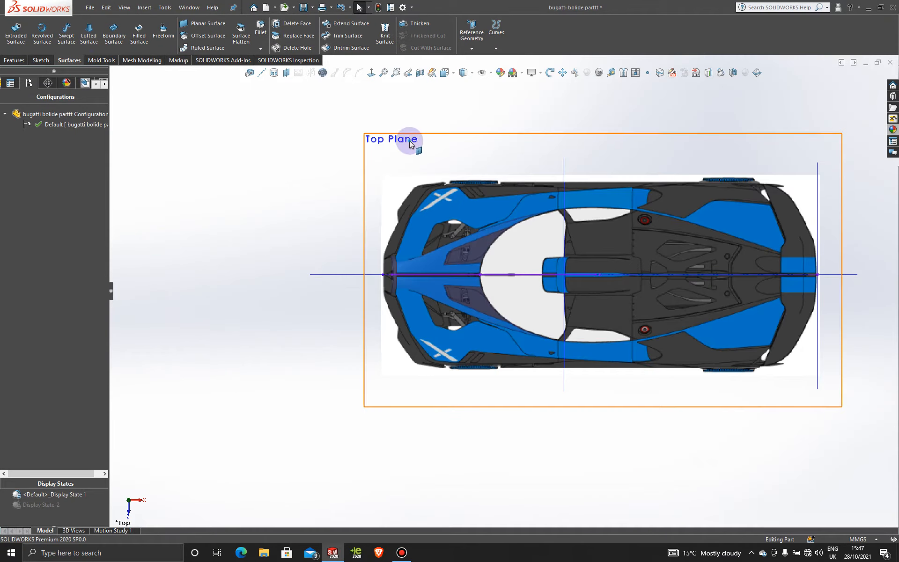
click(455, 133)
click(451, 113)
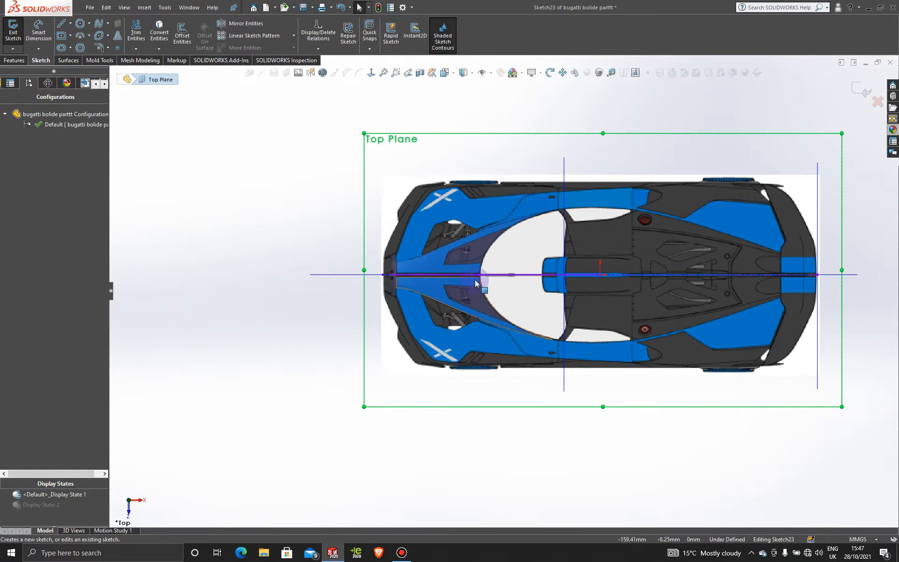
scroll(475, 280, down, 5)
scroll(523, 325, down, 2)
key(l)
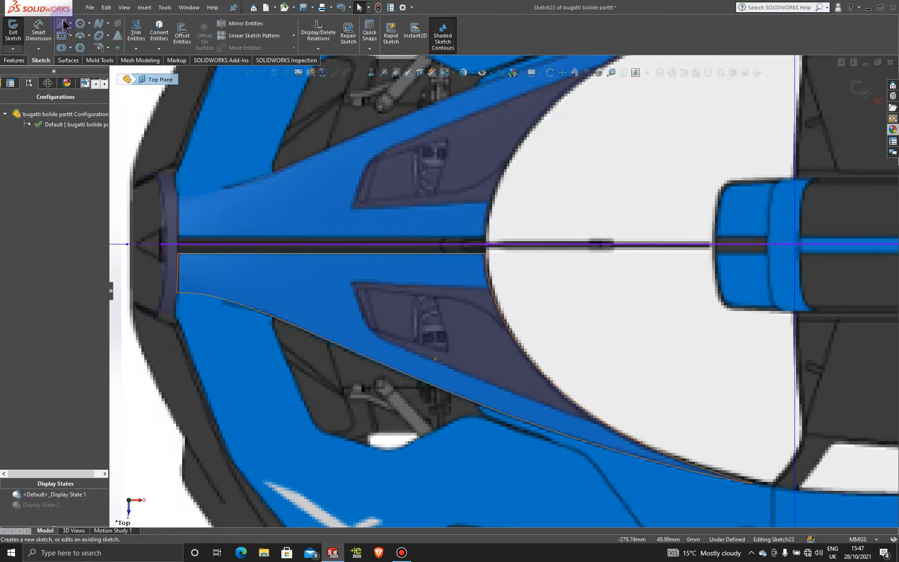
click(494, 286)
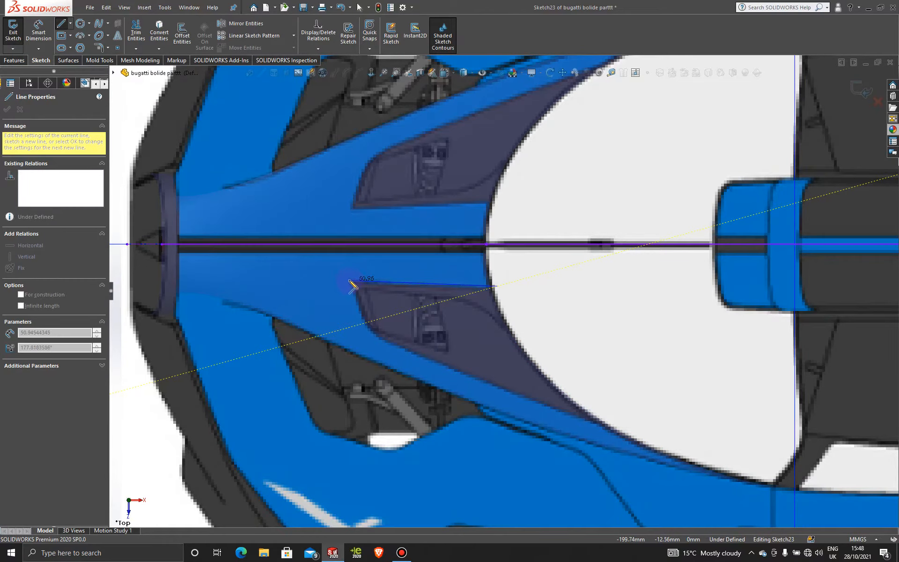
click(349, 281)
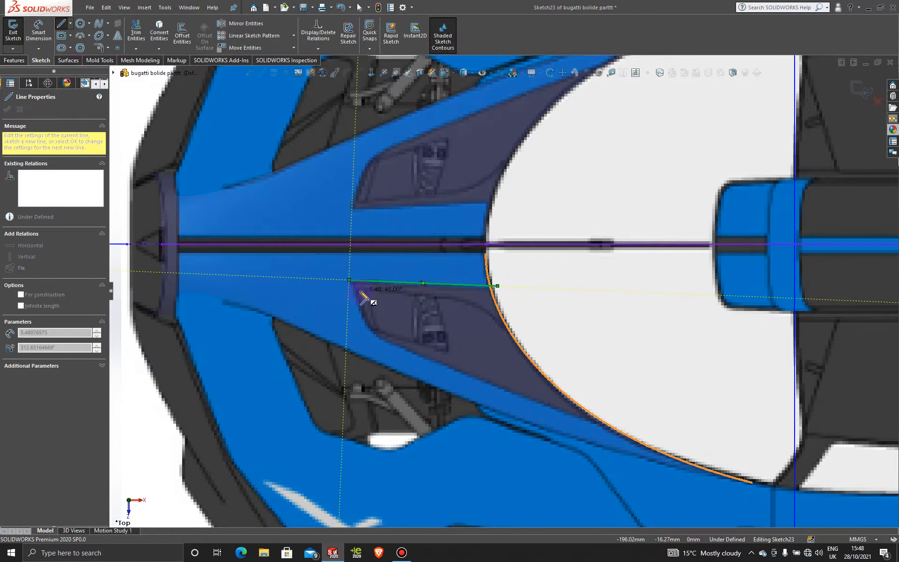
key(Escape)
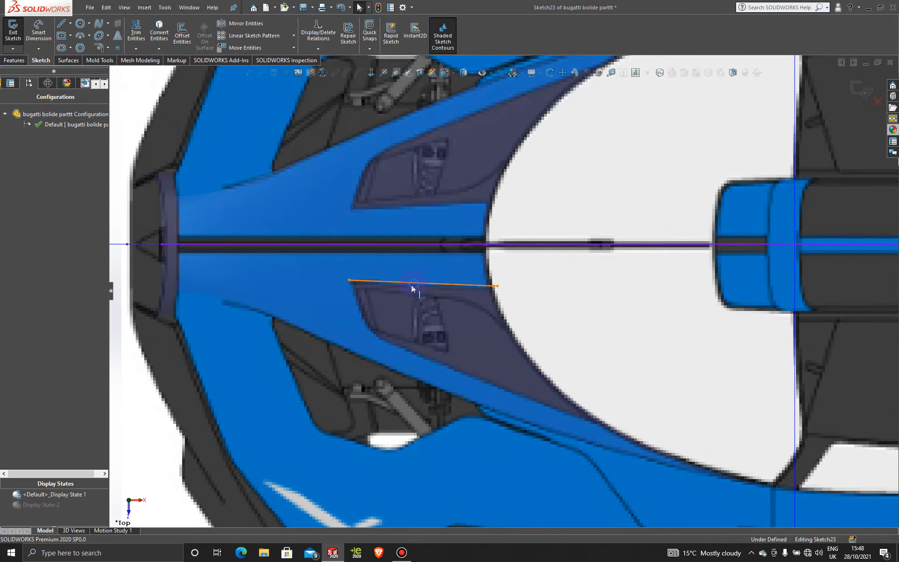
Step: Draw a slanted line about 19 mm long from the first line's front end along the vent's front edge
click(412, 283)
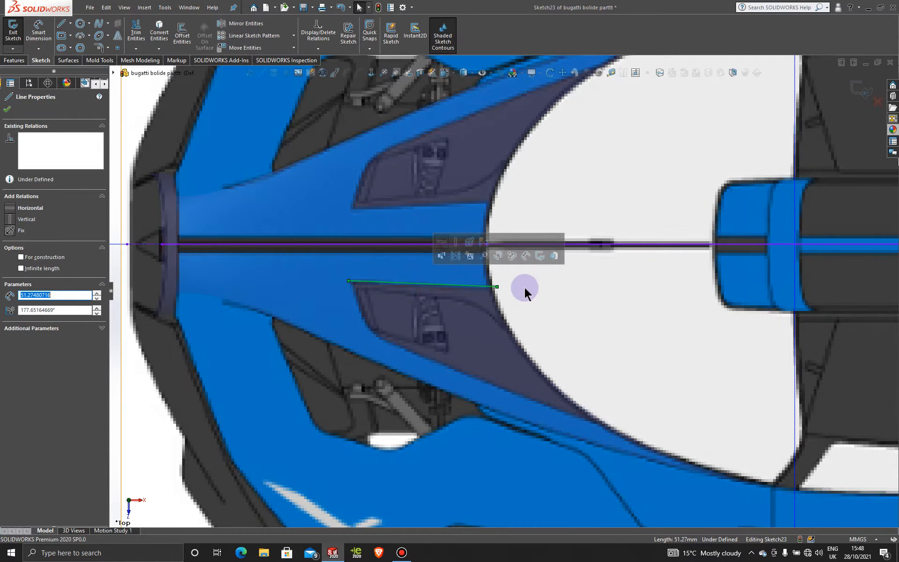
key(l)
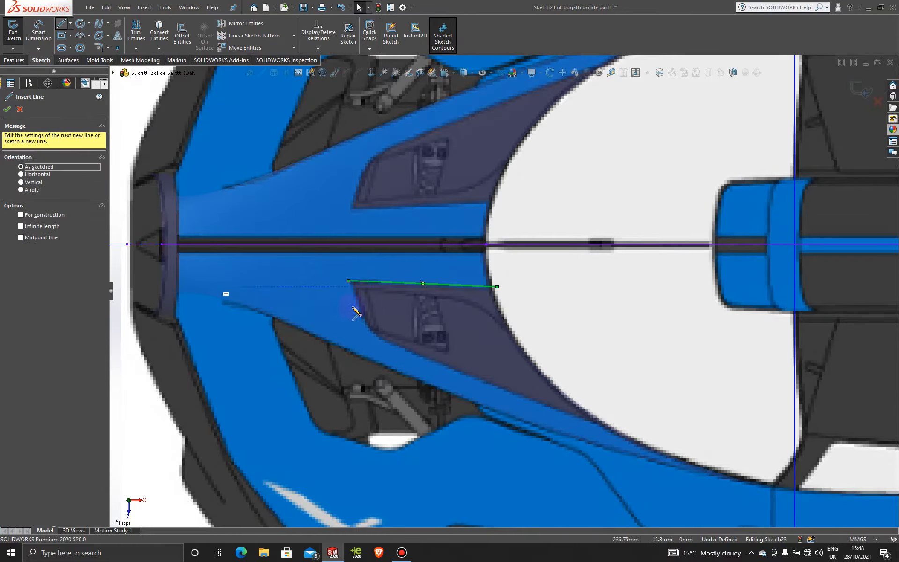
click(350, 283)
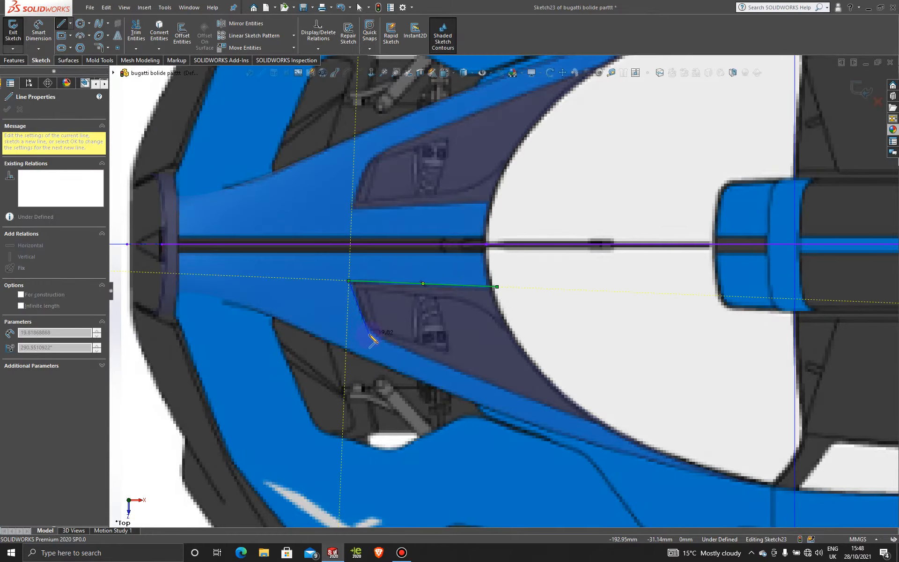
click(370, 334)
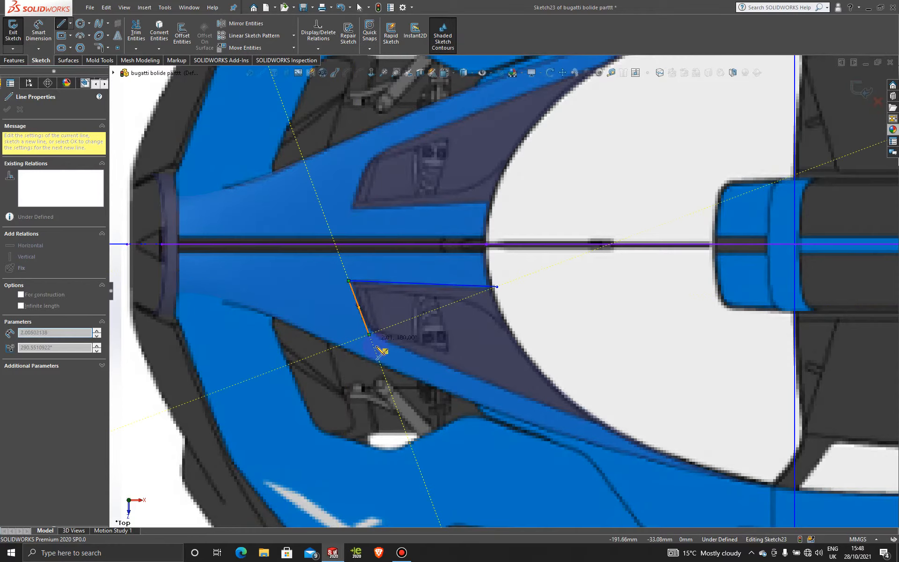
key(Escape)
key(Escape)
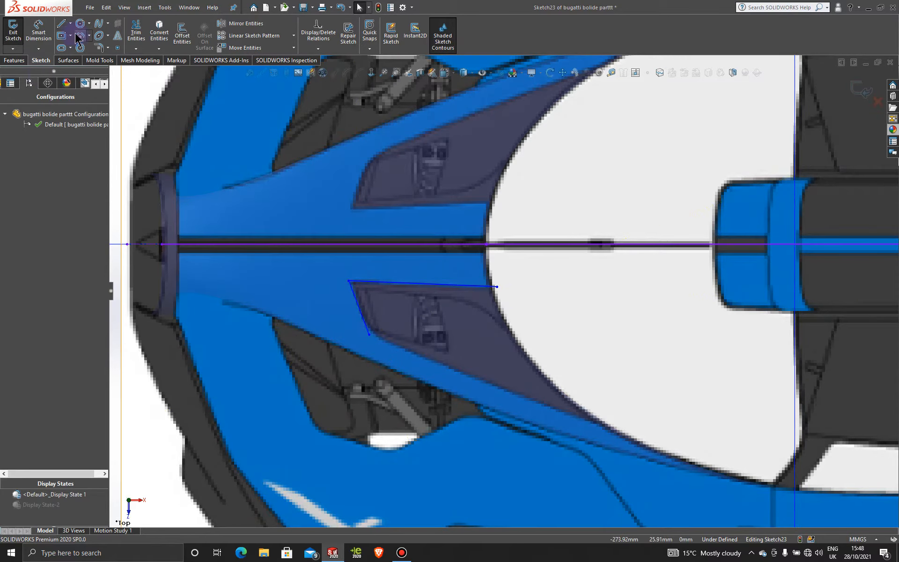
Step: Draw a two-point spline about 115 mm long from the slanted line's end along the vent's outer edge past the windshield curve, and select it
click(98, 23)
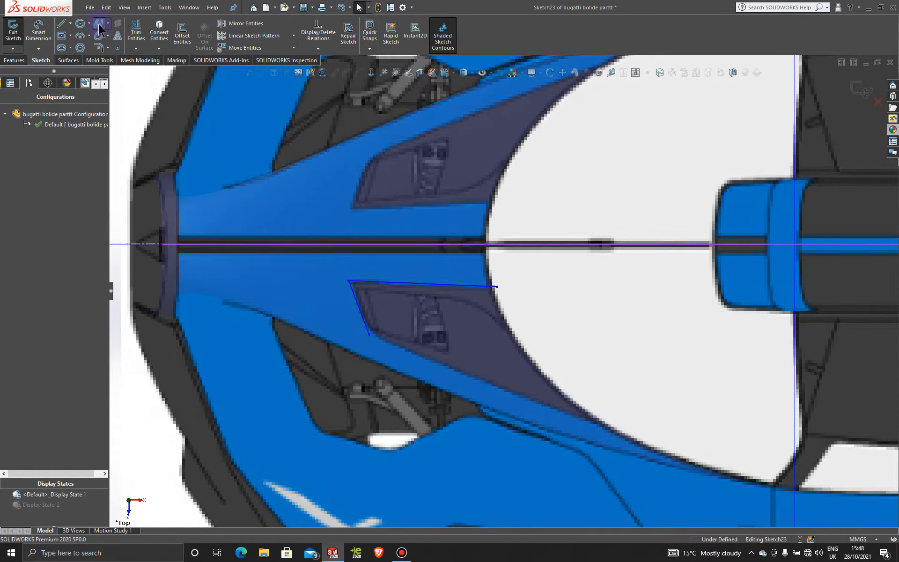
click(370, 334)
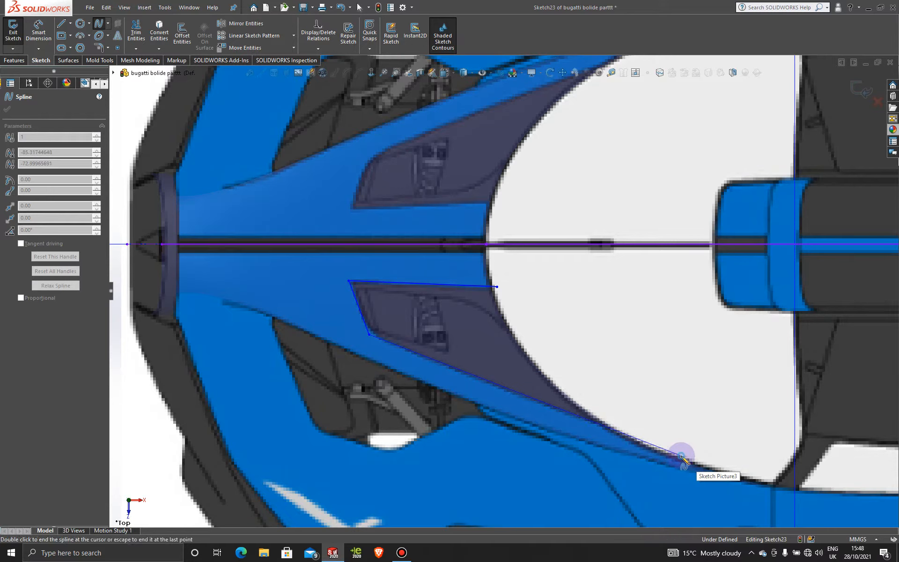
click(681, 456)
key(Escape)
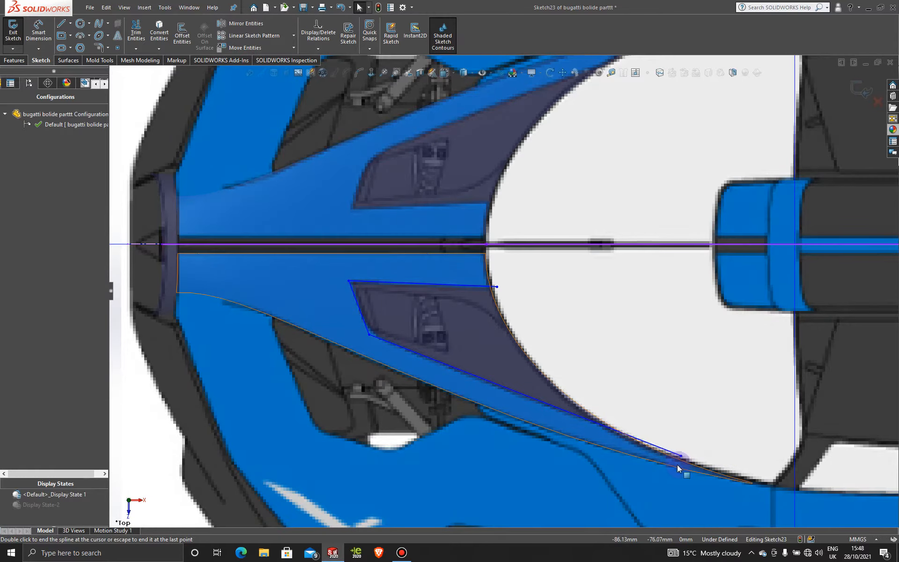
click(529, 399)
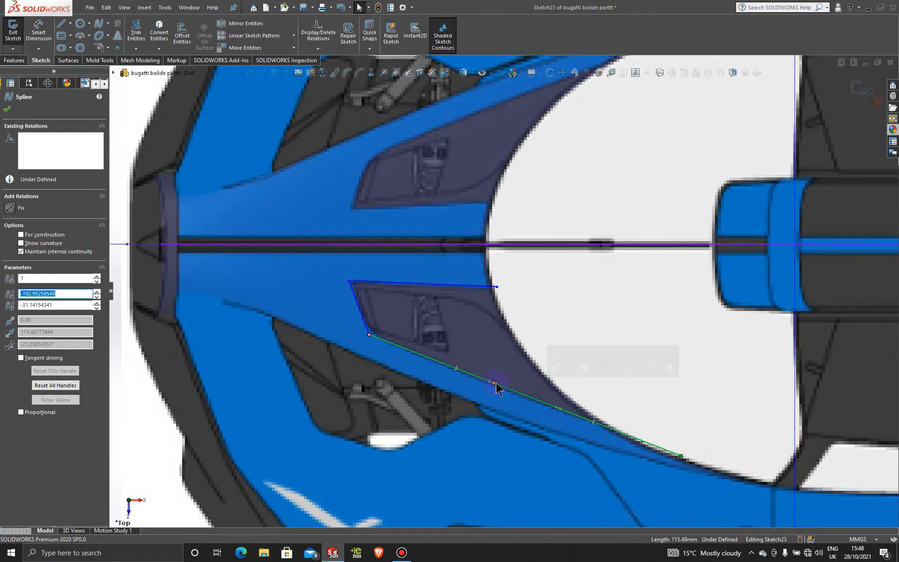
Step: Bend the spline's middle to follow the vent's outer edge, and round its corner with the slanted line with a 10 mm sketch fillet
drag(495, 384, 494, 388)
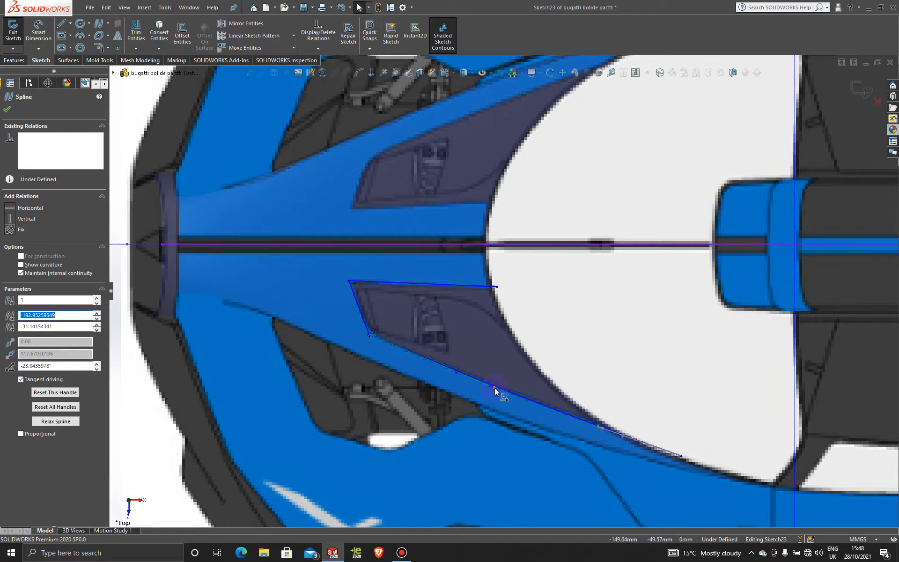
click(6, 111)
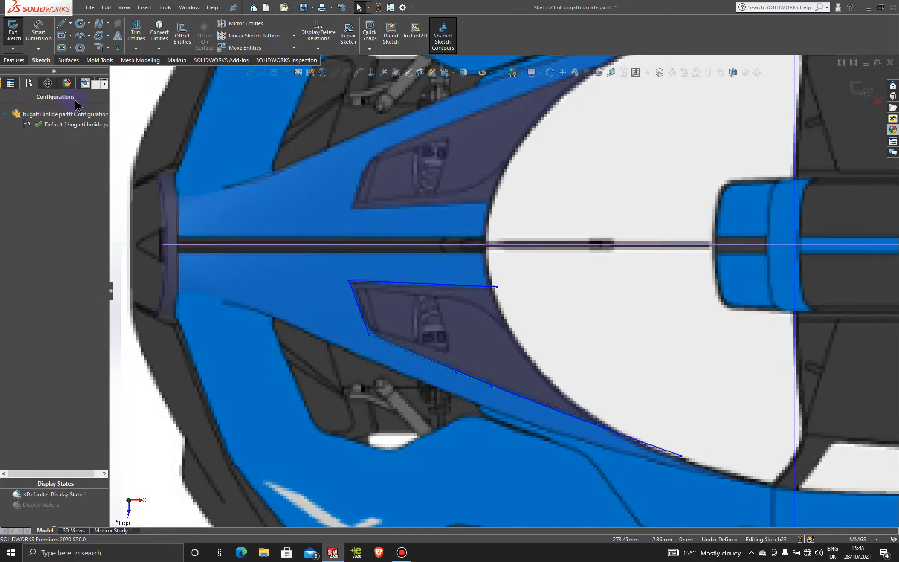
click(98, 47)
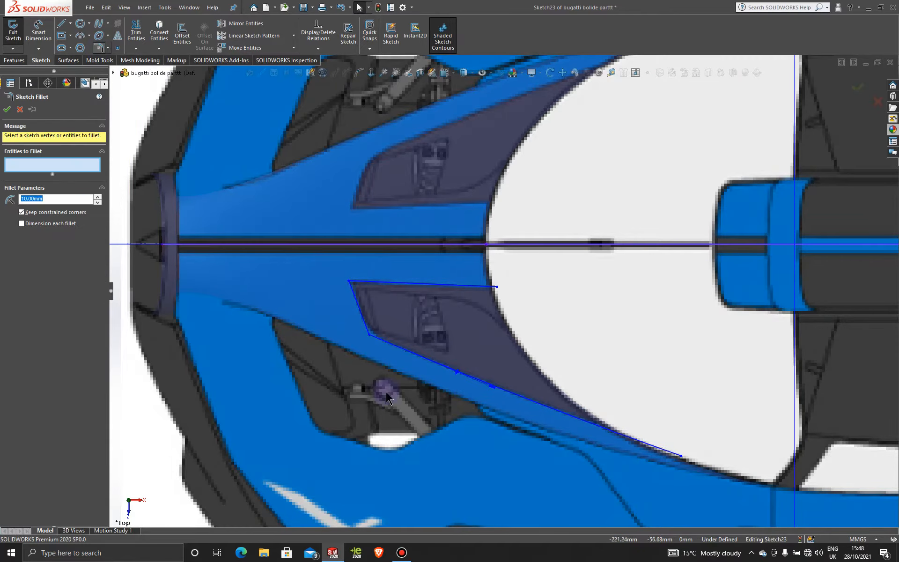
click(369, 336)
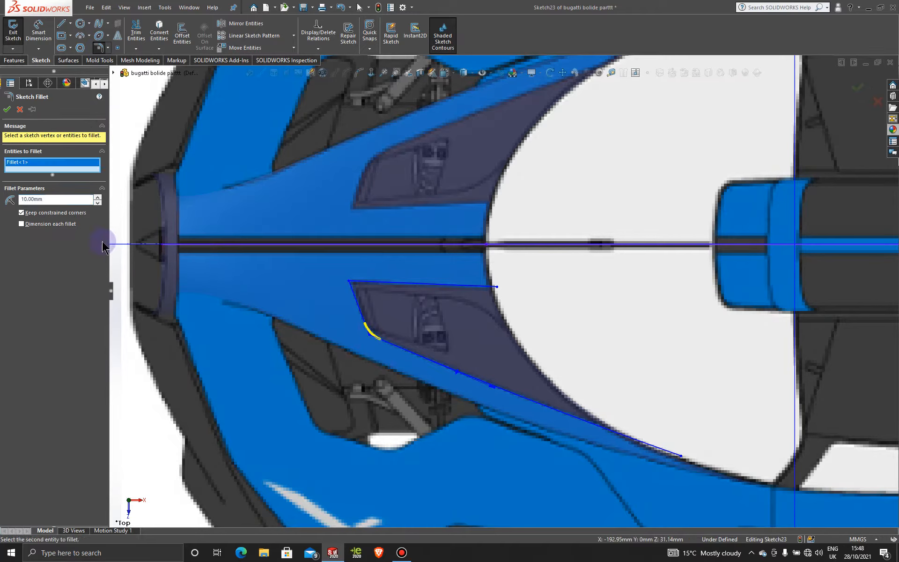
click(42, 202)
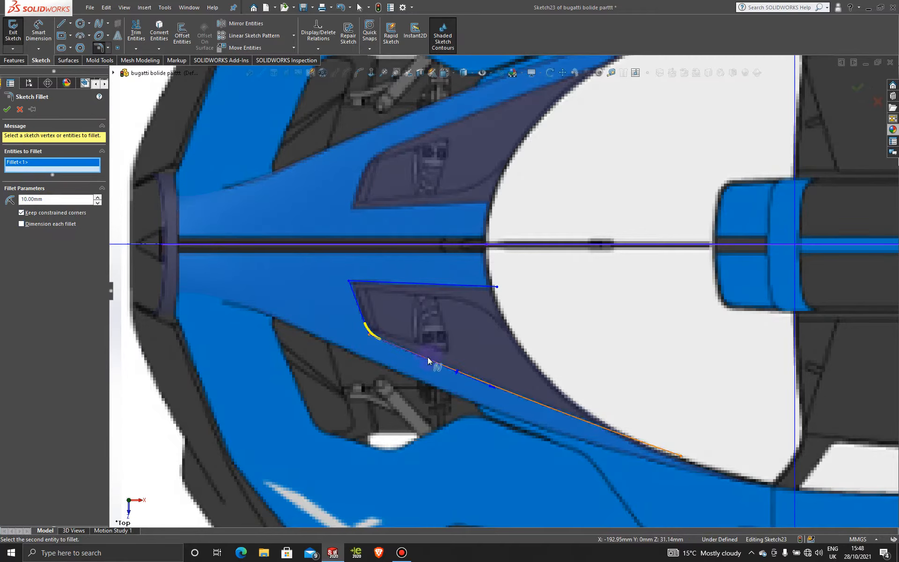
click(8, 109)
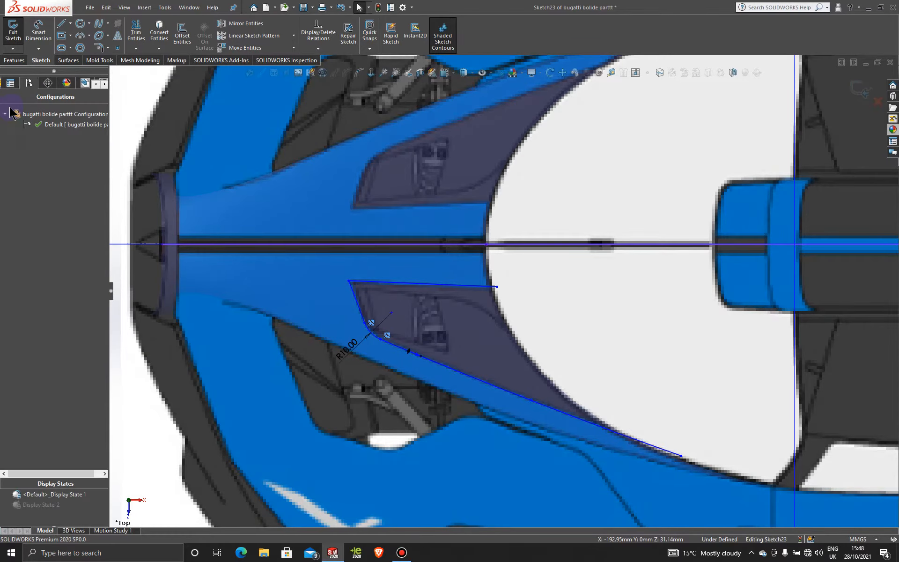
Step: Draw a horizontal centerline about 18 mm long in front of the car's nose, aligned with the car's middle axis
scroll(662, 370, up, 3)
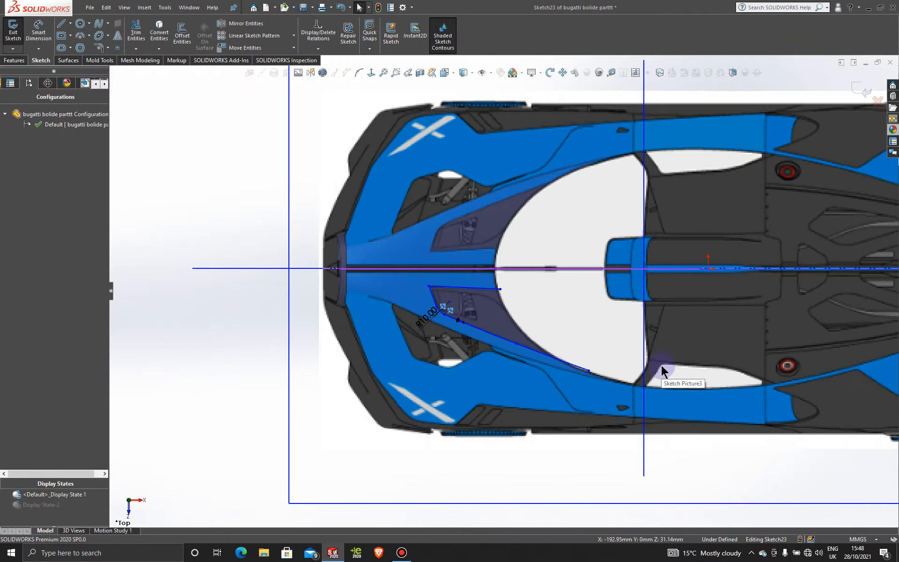
click(70, 23)
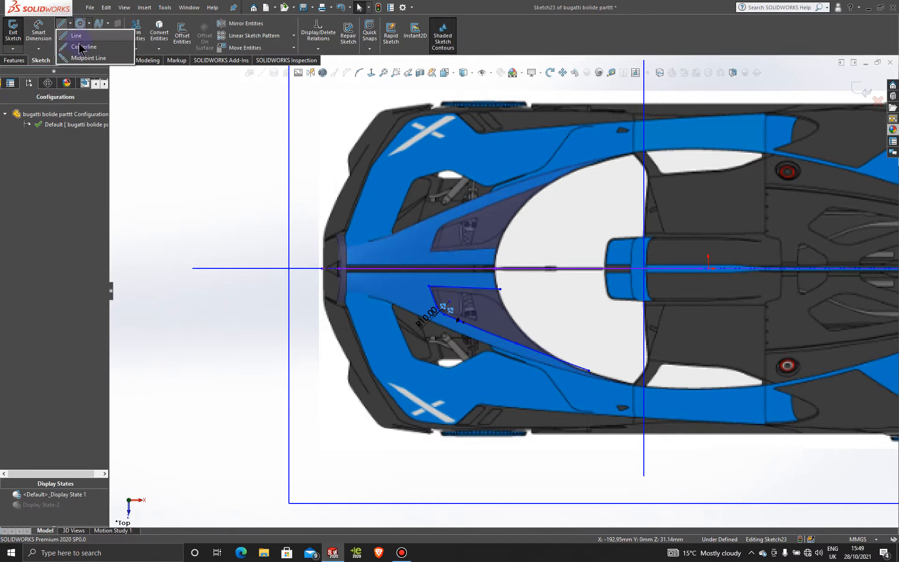
click(82, 46)
click(182, 269)
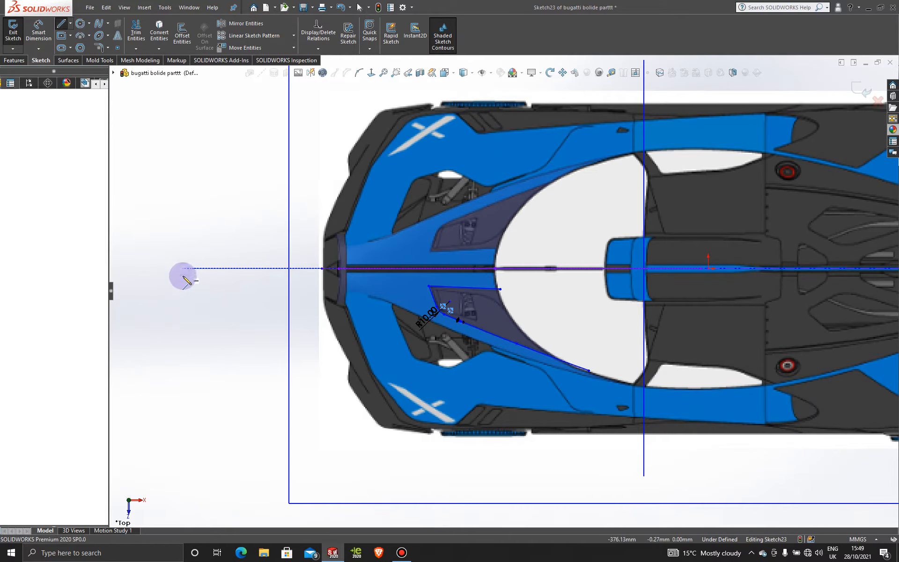
click(157, 269)
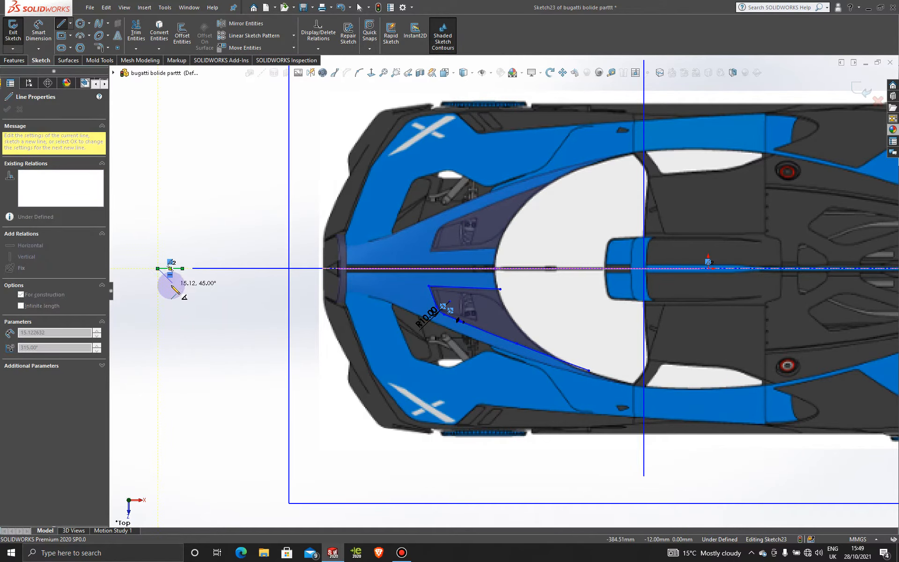
key(Escape)
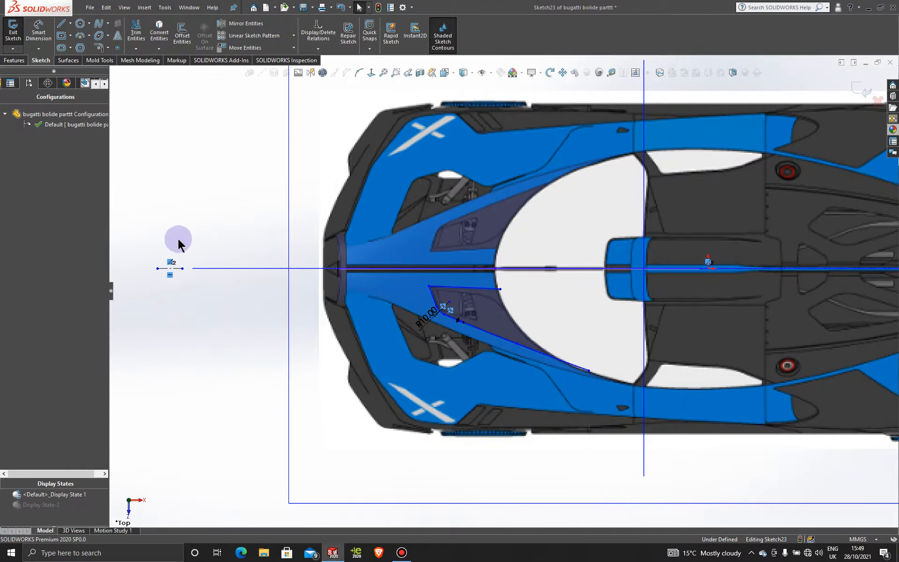
Step: Mirror the vent outline's two lines, fillet arc and spline about the short centerline to the car's other side
click(248, 24)
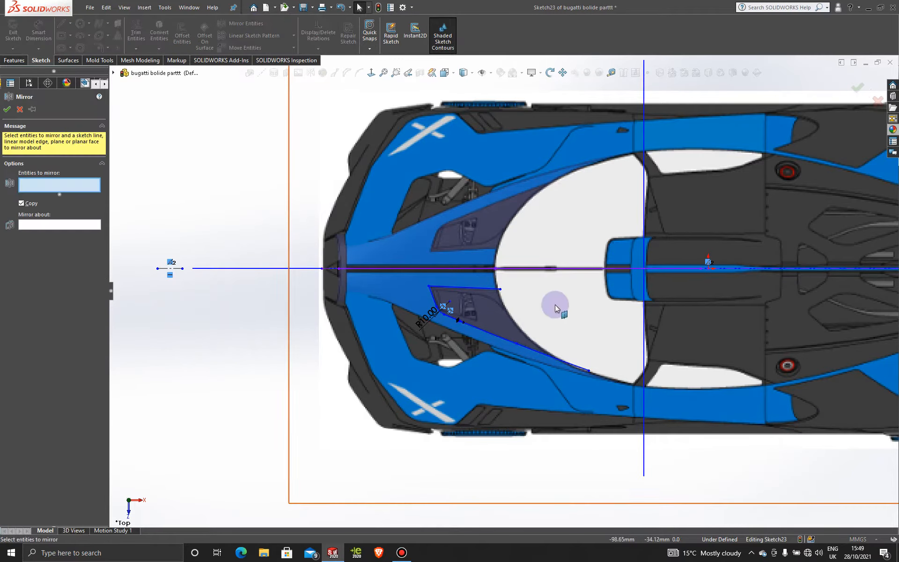
click(488, 288)
click(431, 301)
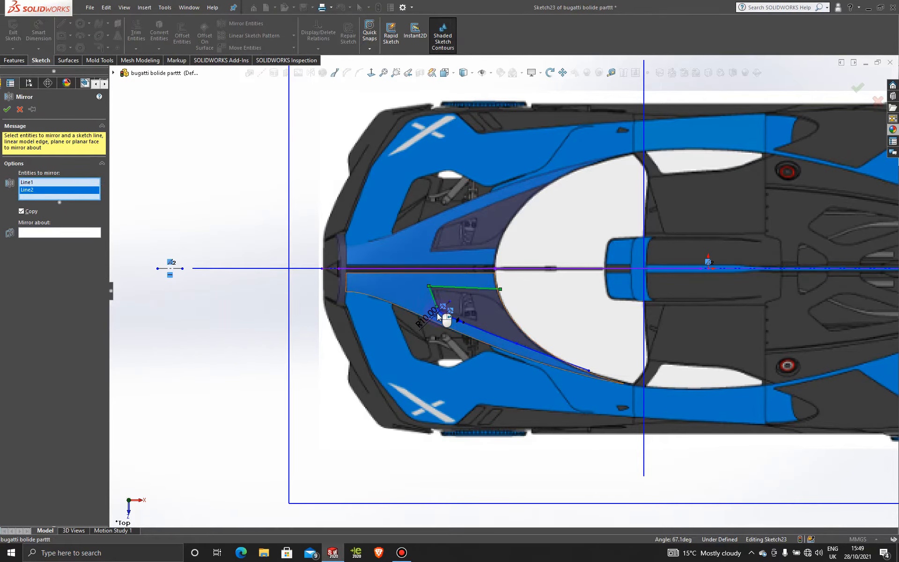
click(447, 314)
click(487, 334)
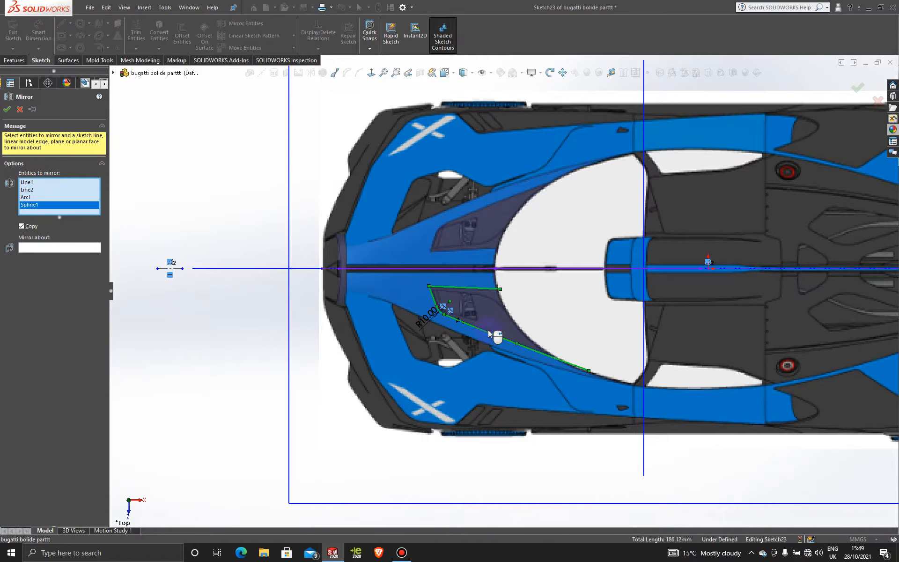
click(60, 247)
click(172, 270)
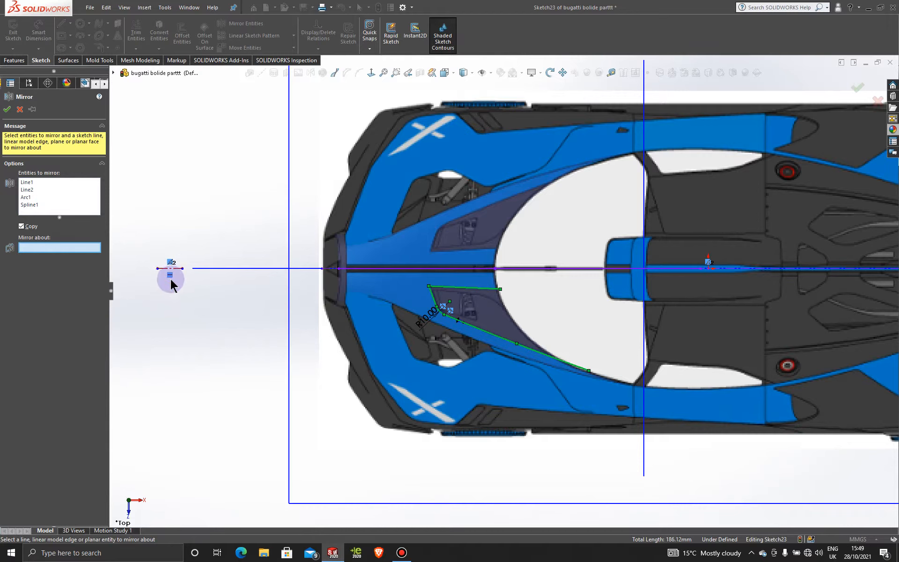
click(168, 270)
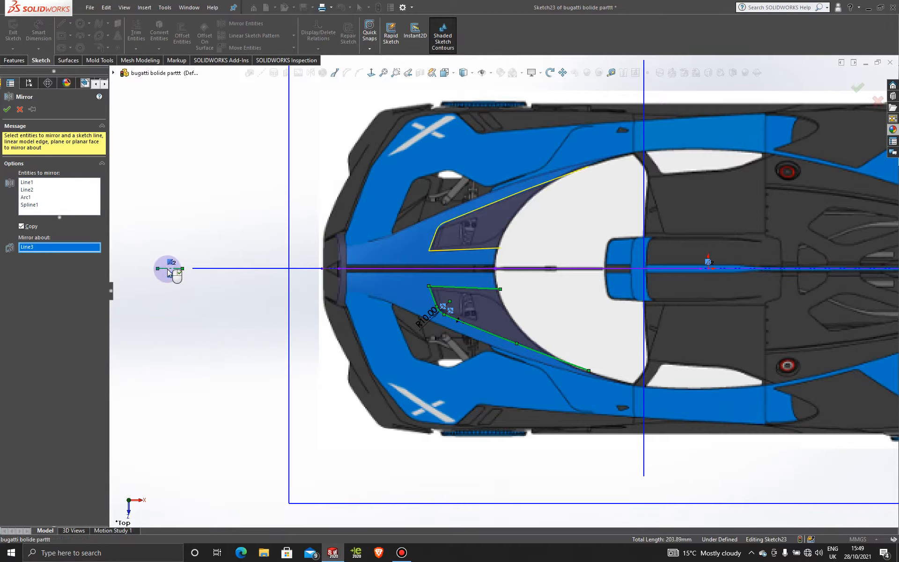
click(7, 109)
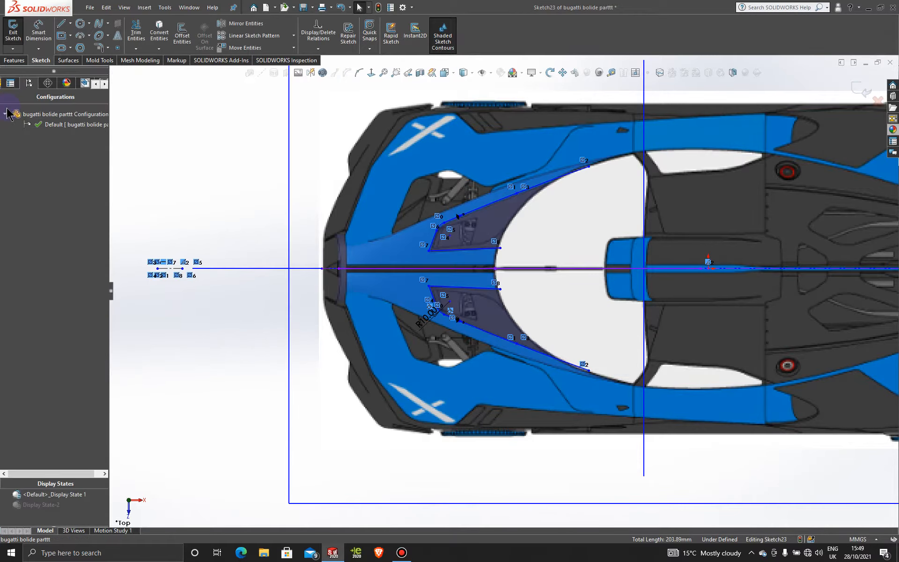
Step: Trim the two front surfaces with the vent sketch, removing the vent-shaped portion on each side of the car
click(74, 61)
click(525, 228)
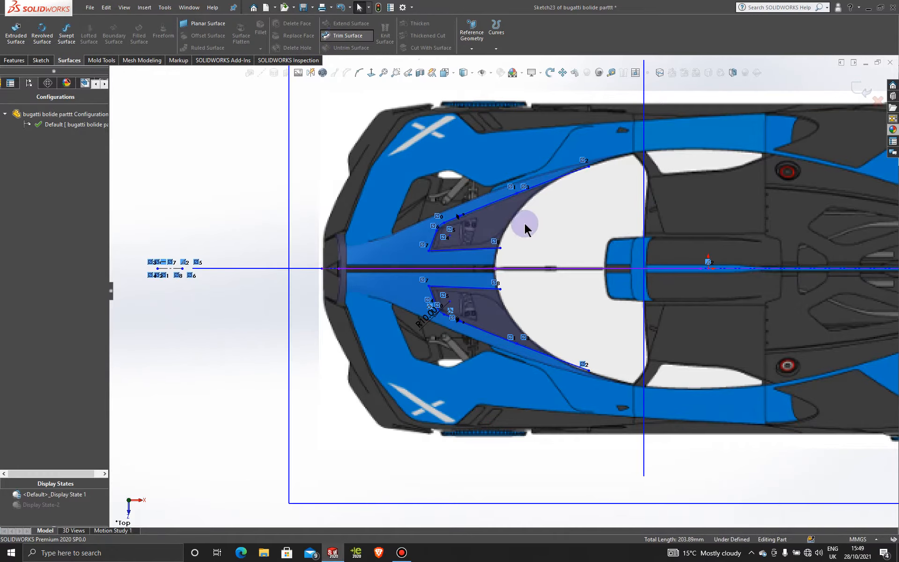
click(498, 222)
click(501, 305)
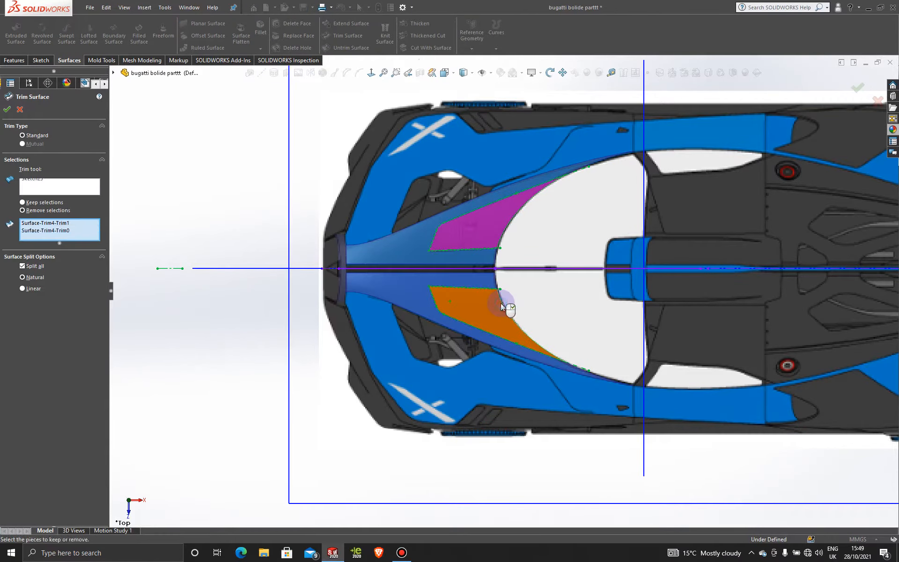
click(7, 110)
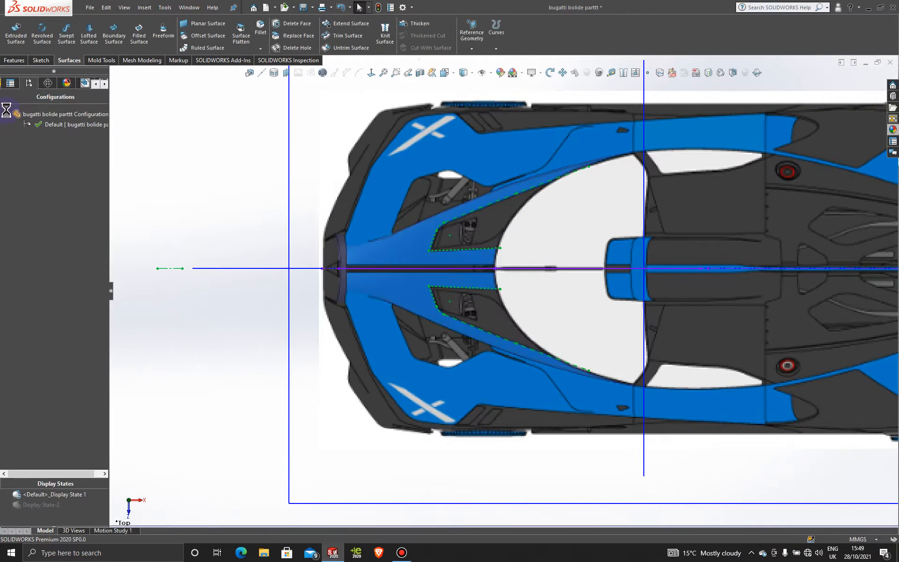
click(214, 136)
Step: Remove the blue glass appearance from the part
middle_drag(261, 305, 270, 235)
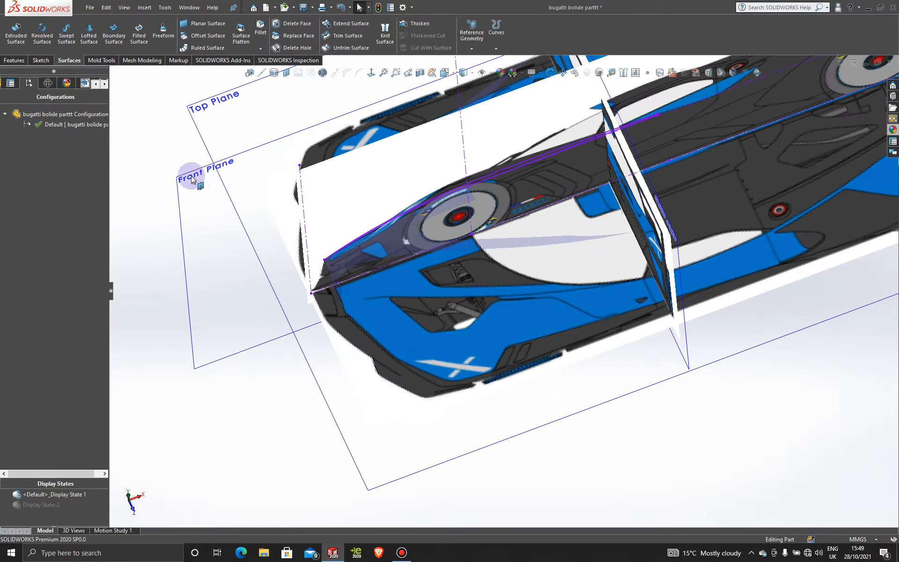
click(66, 83)
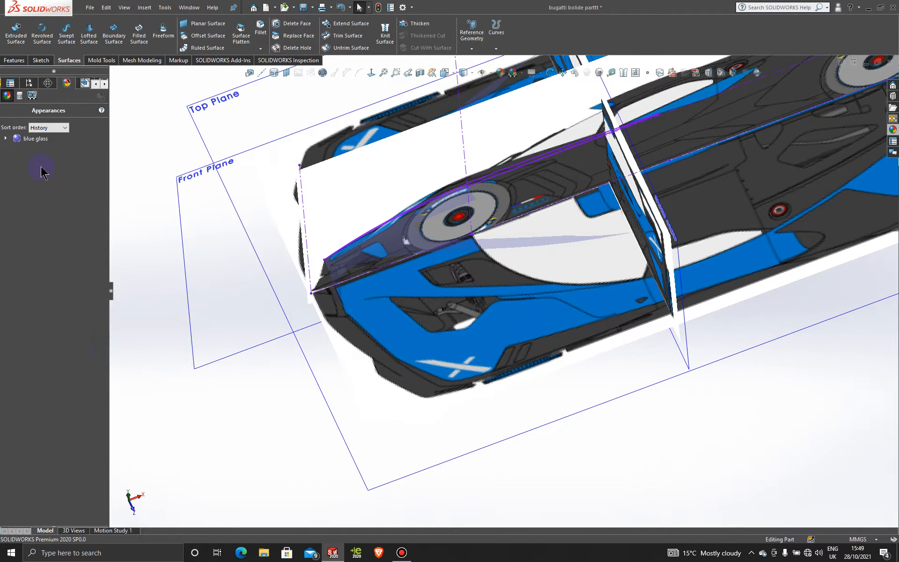
right_click(37, 138)
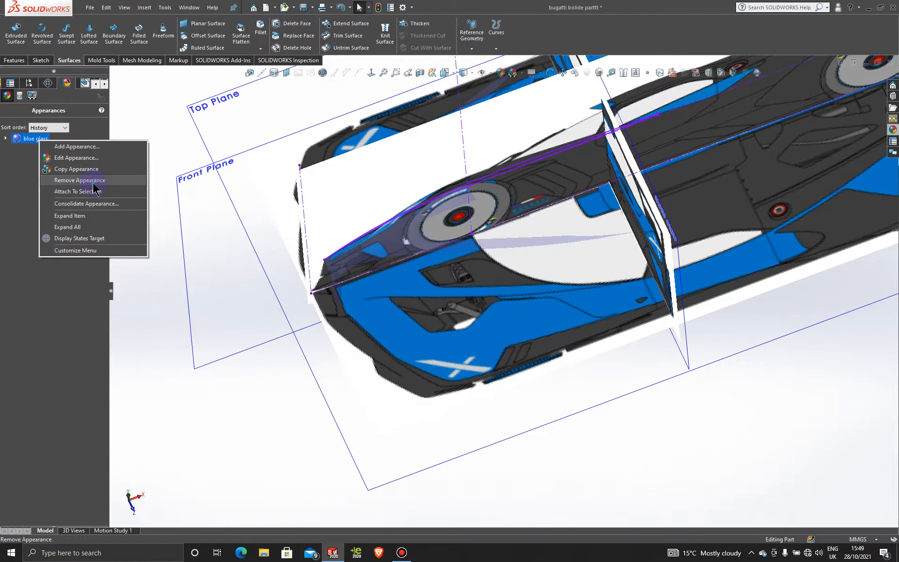
click(93, 181)
middle_drag(518, 285, 495, 241)
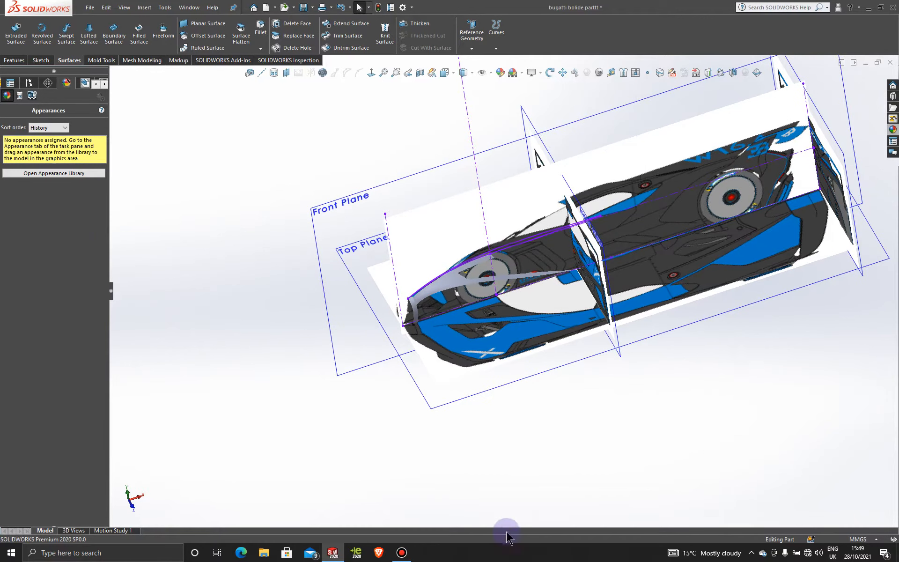
click(401, 552)
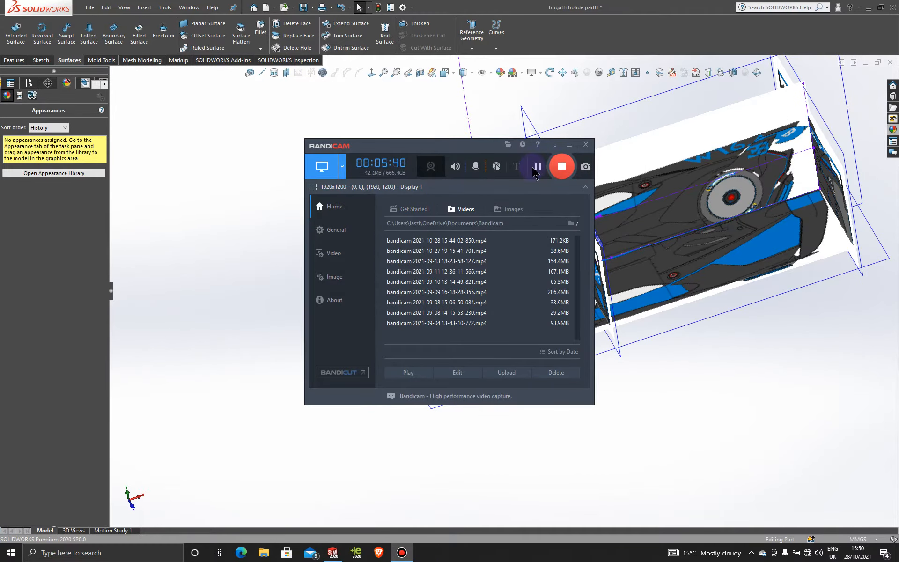
click(538, 169)
click(579, 204)
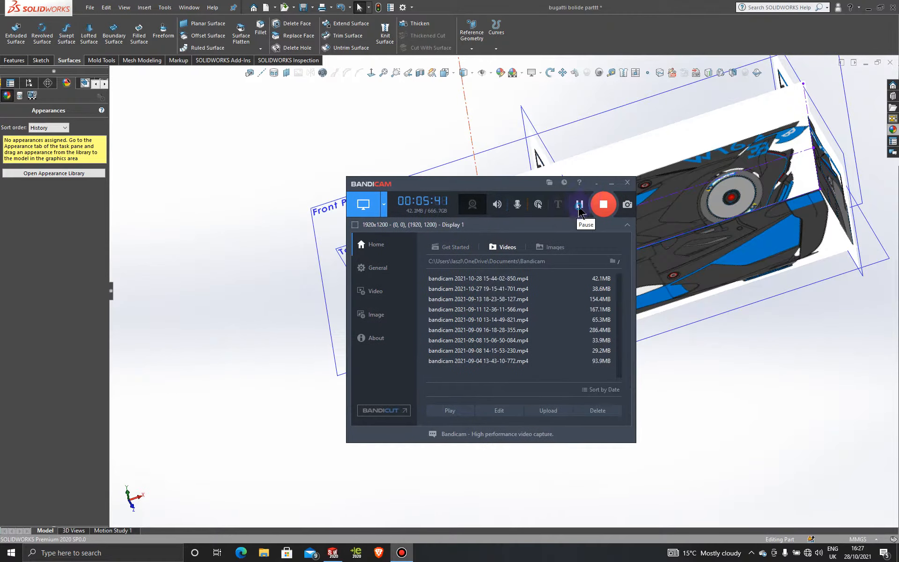
click(611, 182)
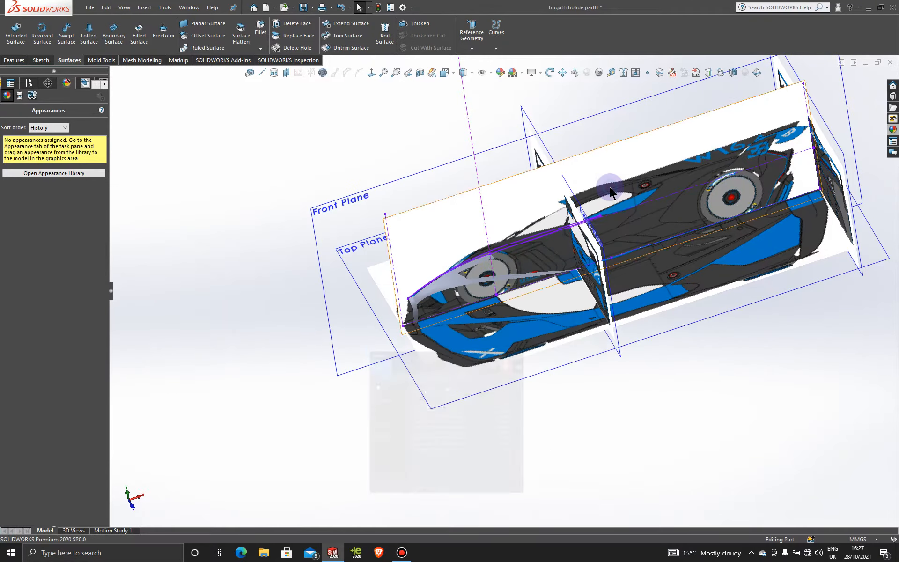
Step: Switch the part to Display State-2
middle_drag(566, 392, 583, 368)
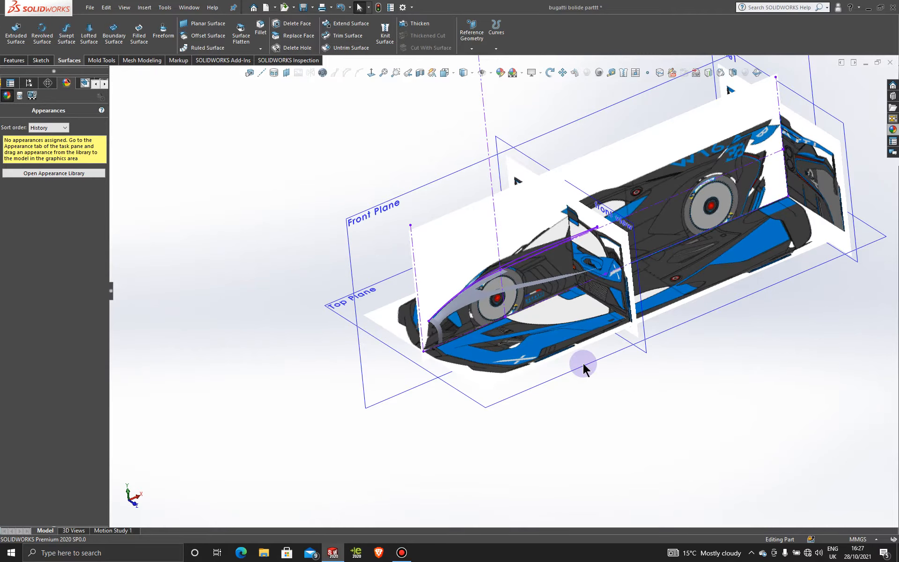
scroll(539, 271, down, 4)
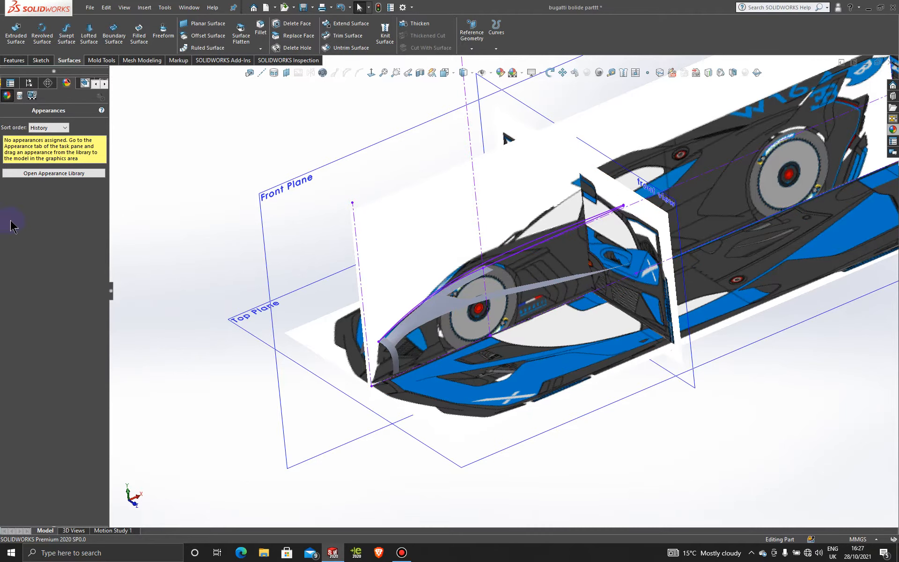
click(28, 83)
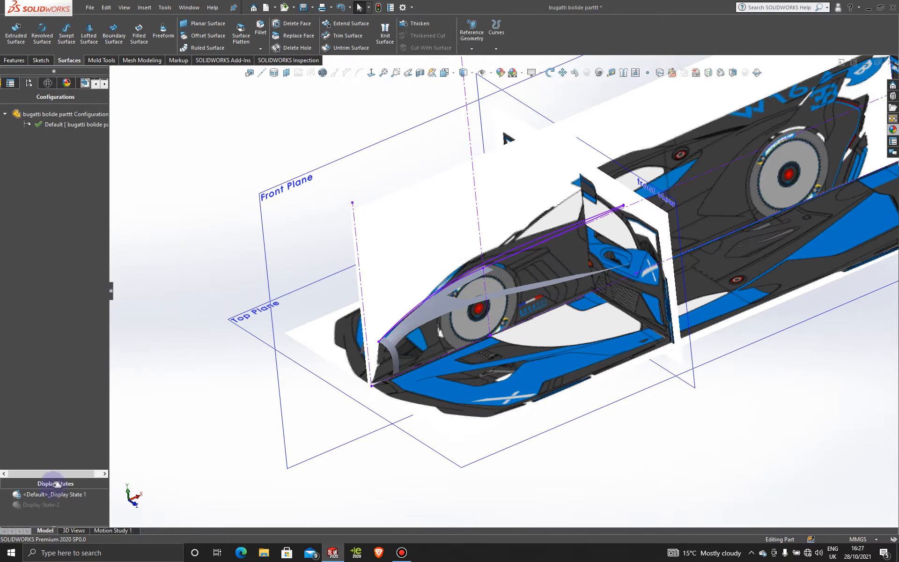
drag(47, 494, 46, 506)
double_click(47, 504)
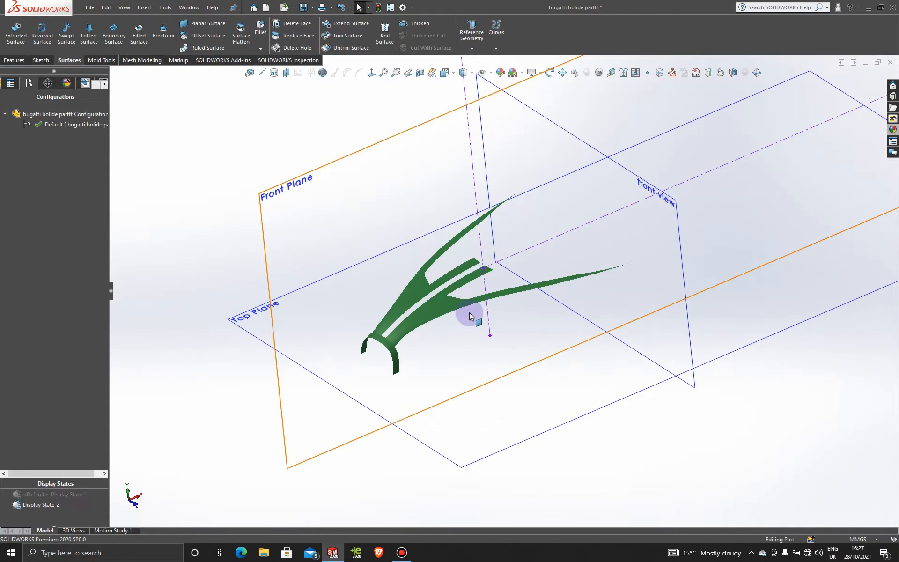
mouse_move(473, 319)
middle_down()
mouse_move(506, 315)
mouse_move(472, 317)
middle_up()
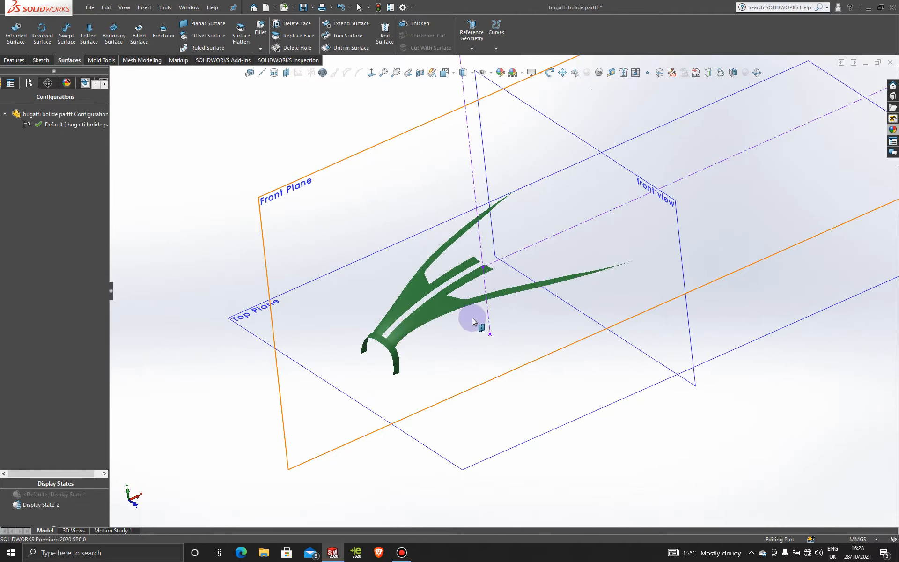
scroll(441, 308, down, 5)
scroll(441, 308, down, 2)
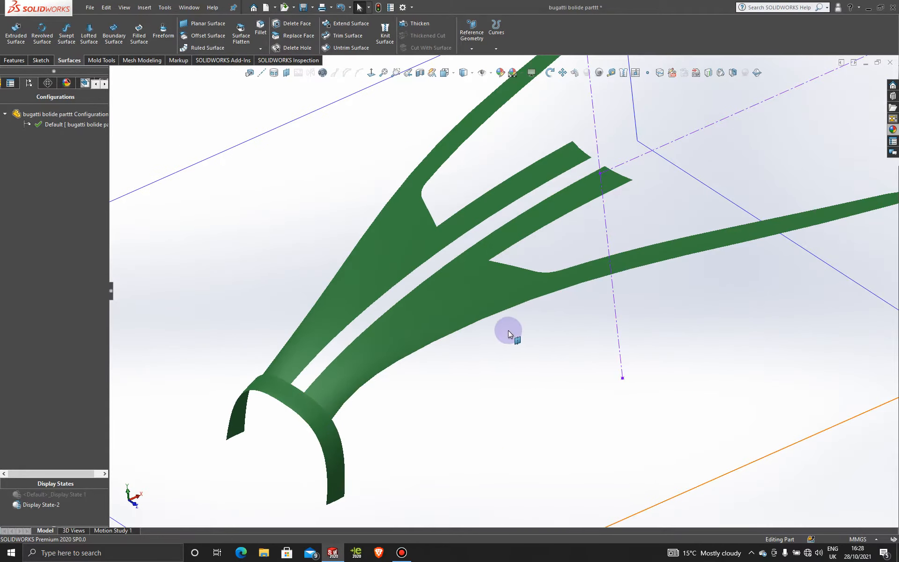
scroll(618, 371, up, 5)
mouse_move(686, 282)
middle_down()
mouse_move(676, 275)
mouse_move(688, 287)
middle_up()
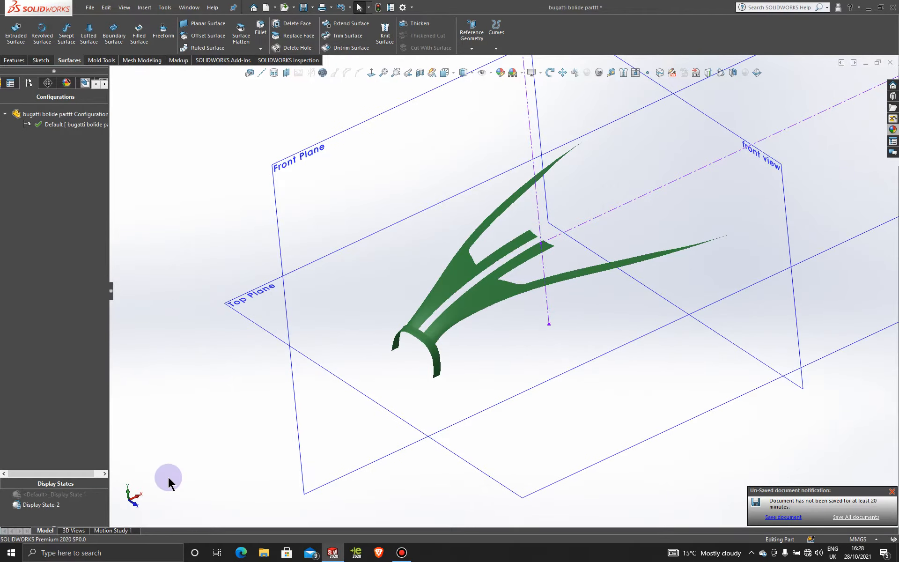
click(402, 552)
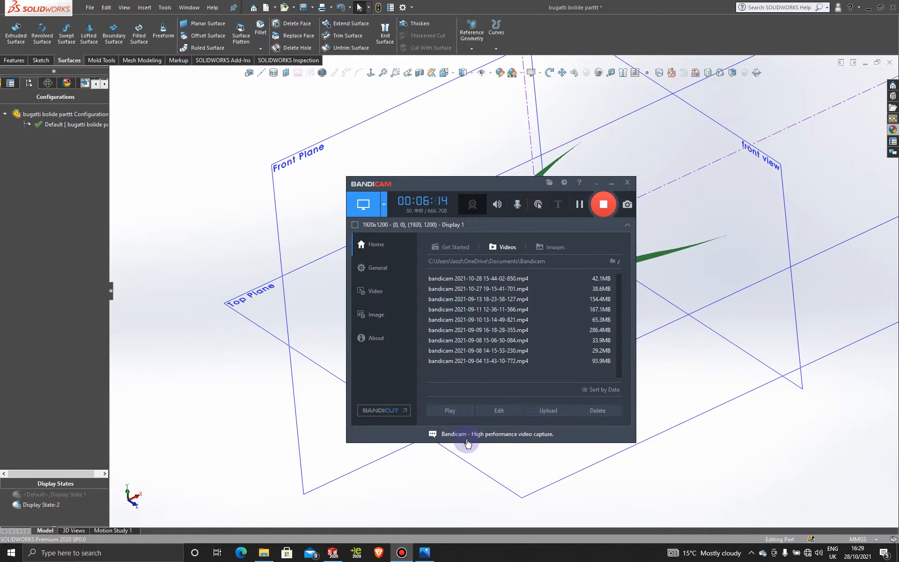
Step: Open the reference photo 960x0.jpg, examine the car's front body shape, and return to the part
click(611, 184)
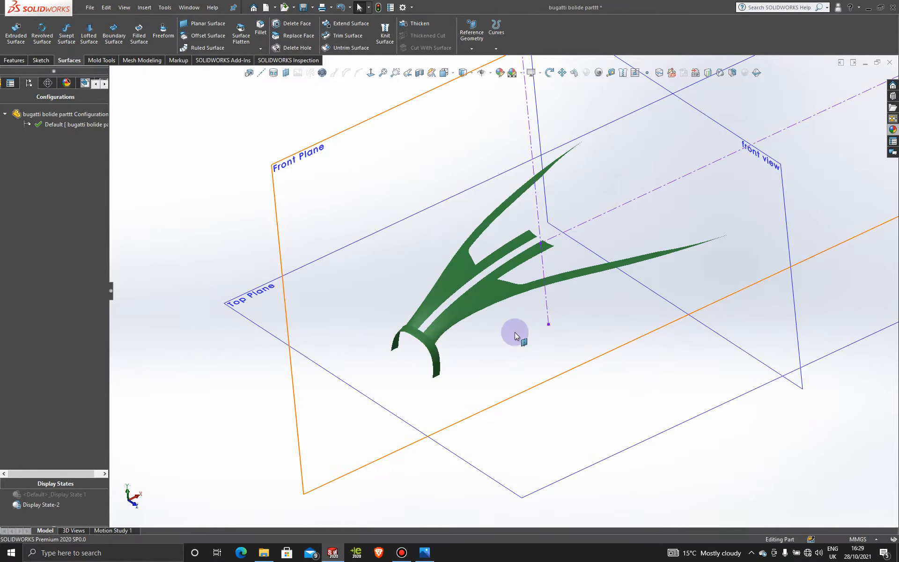
click(425, 553)
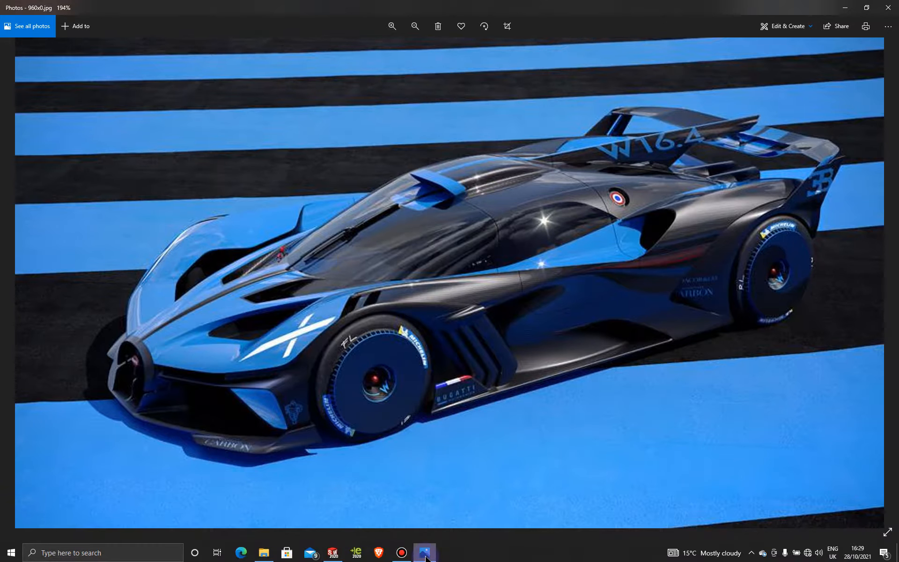
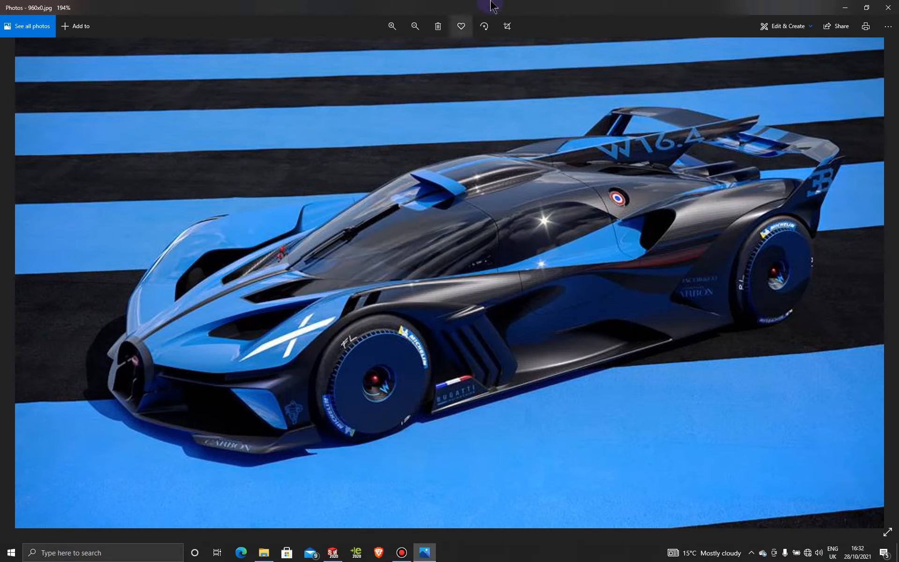
click(844, 8)
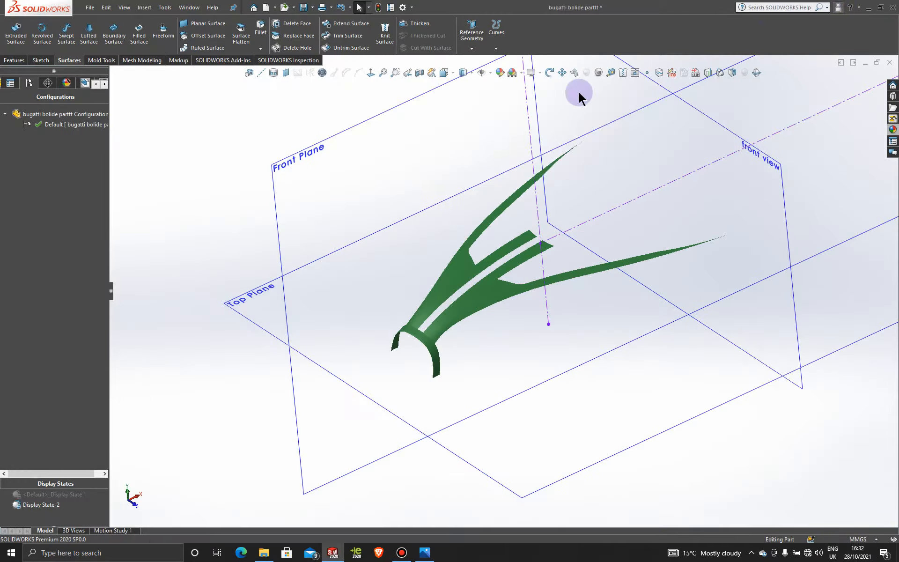
scroll(613, 293, up, 2)
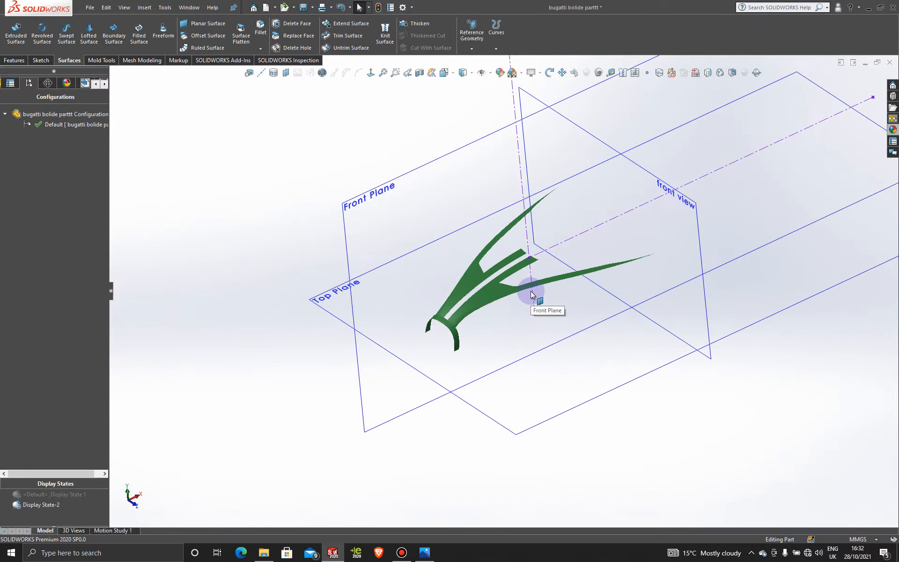
scroll(490, 291, down, 3)
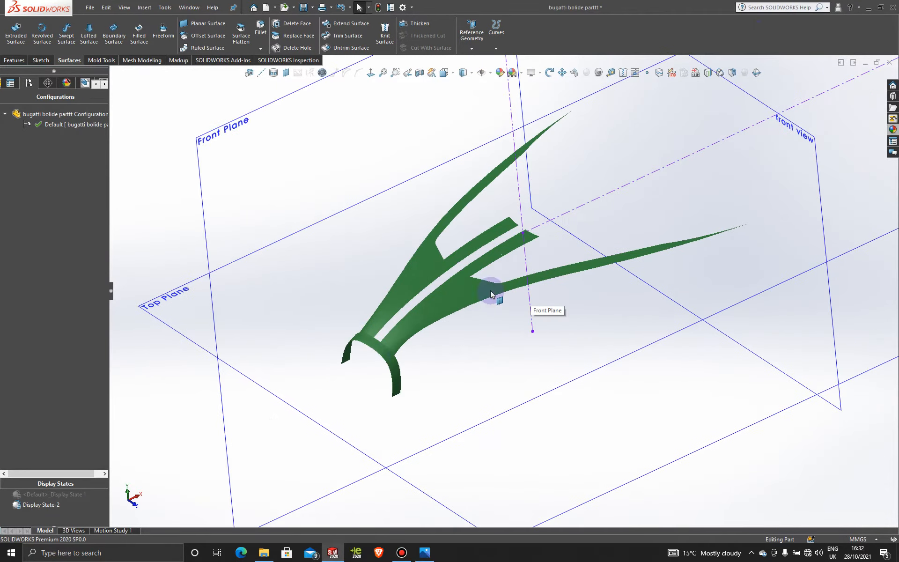
click(403, 557)
click(402, 553)
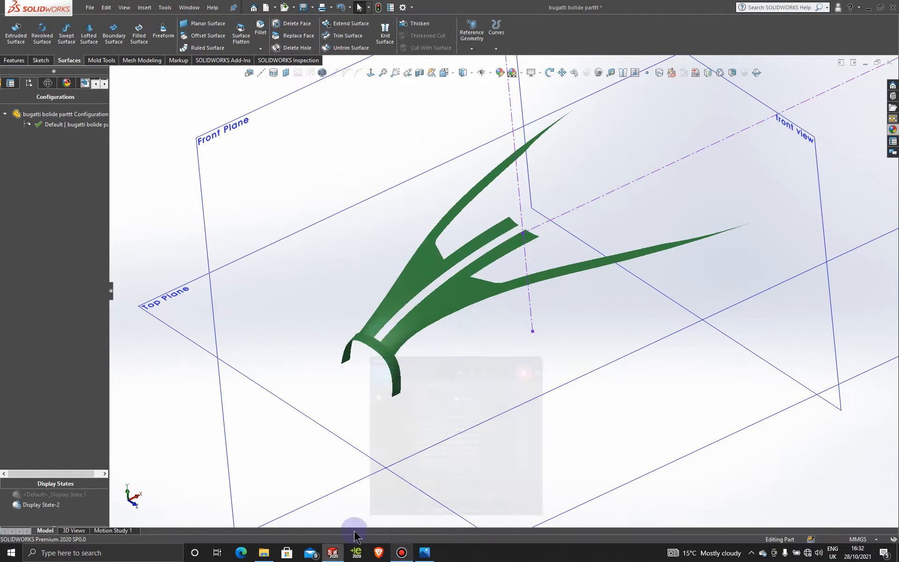
Step: Switch the part to <Default>_Display State 1 to show the reference pictures
double_click(67, 496)
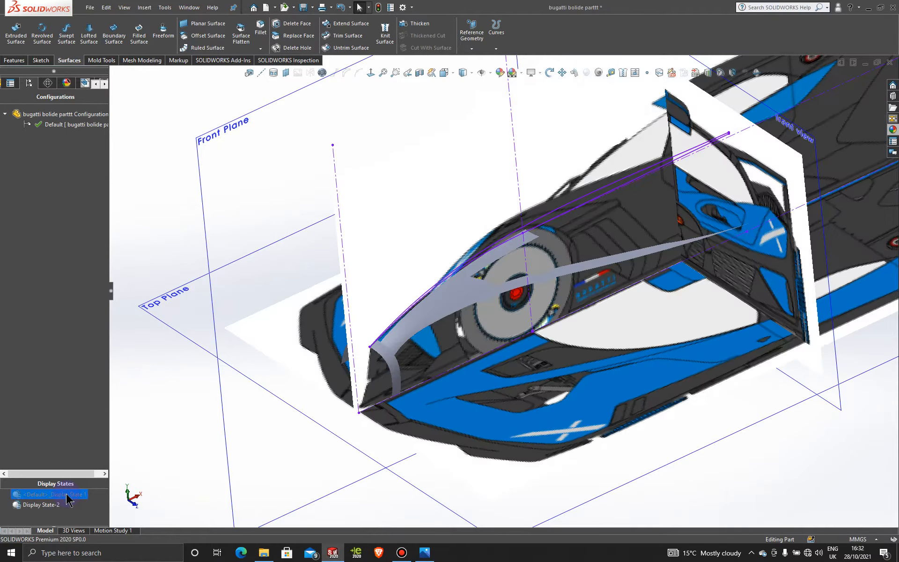
scroll(538, 326, down, 2)
scroll(537, 325, down, 3)
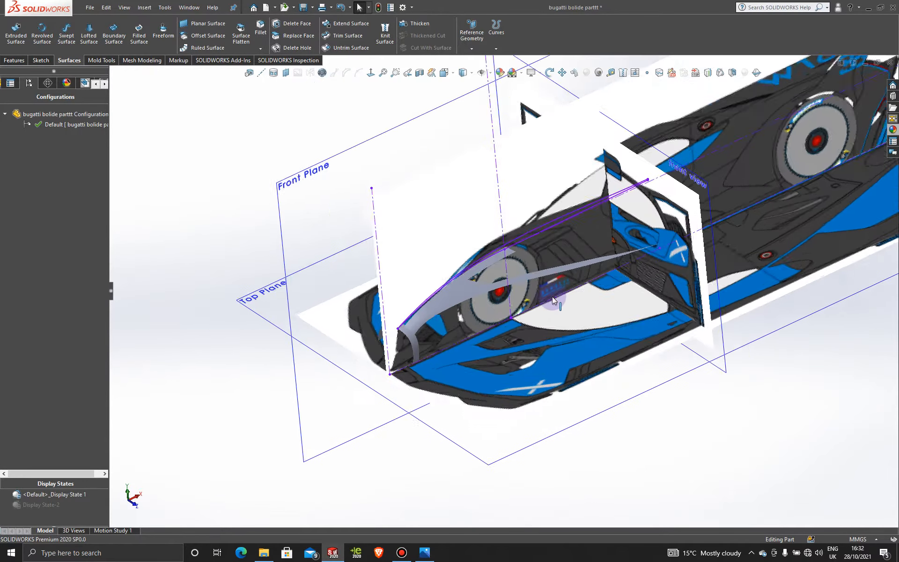
Step: Examine the front fender area of the top-view reference picture, viewed normal to the Top Plane
middle_drag(594, 330, 658, 423)
click(662, 432)
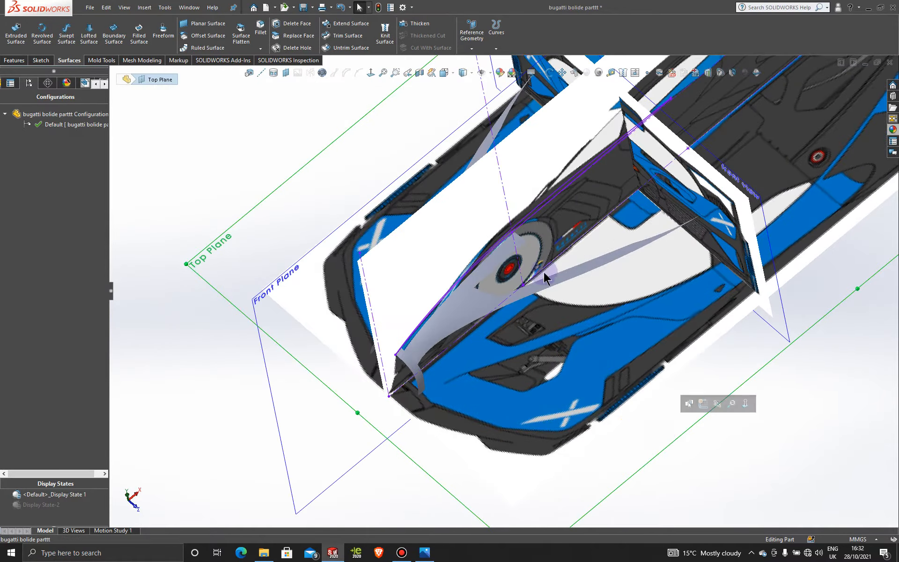
click(372, 75)
scroll(389, 360, down, 5)
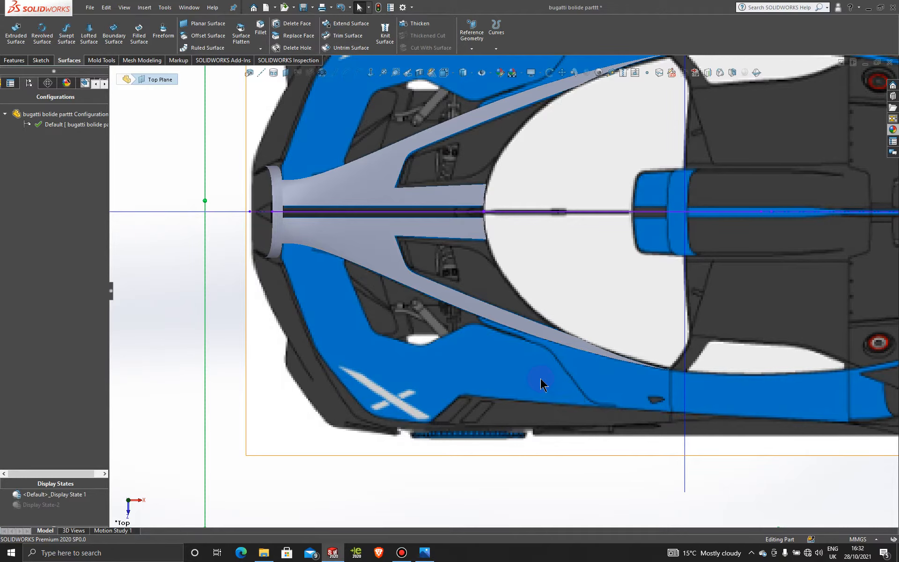
scroll(540, 378, up, 3)
scroll(540, 378, down, 2)
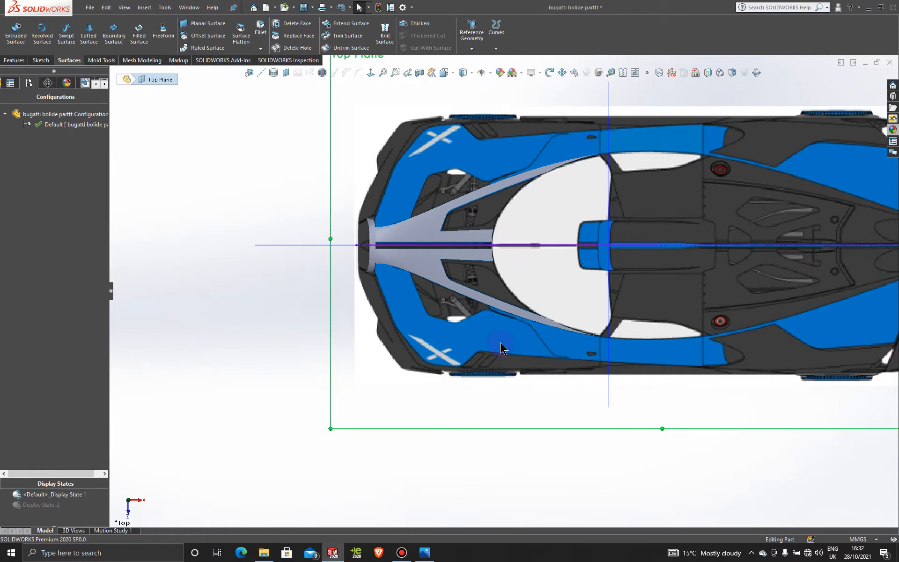
scroll(500, 342, up, 3)
middle_drag(500, 342, 559, 185)
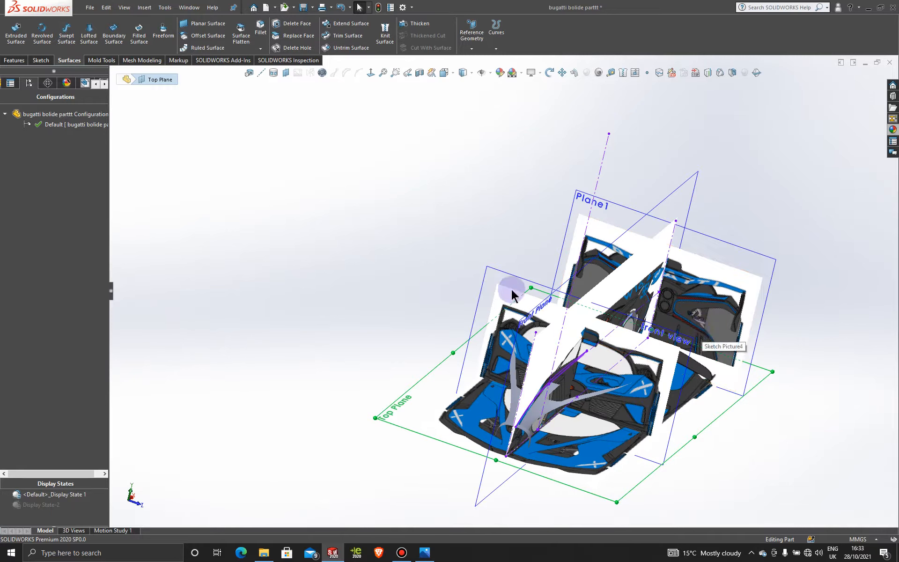
Step: Sketch a point on the Top Plane at the outer rear tip of the front fender's X marking, at about -181, -111.5 mm
click(486, 269)
click(485, 266)
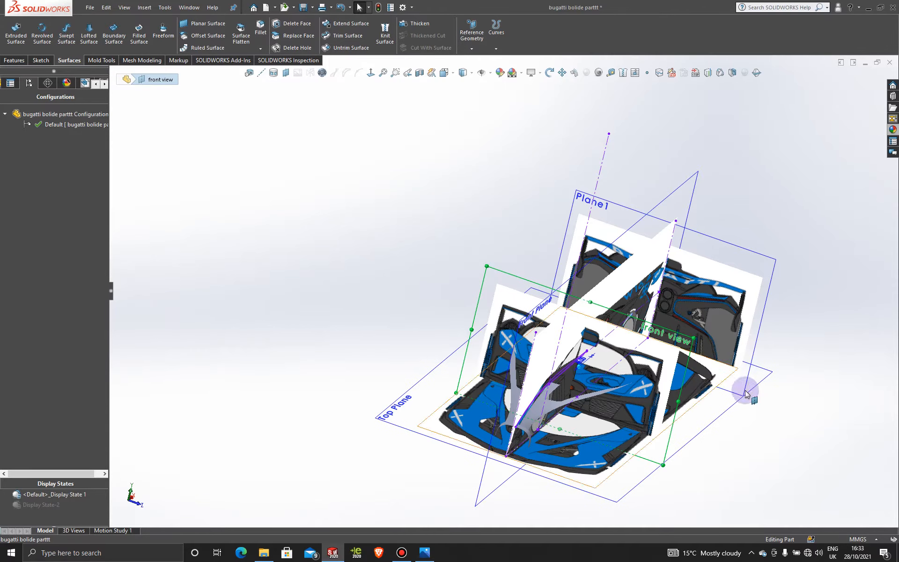
click(700, 449)
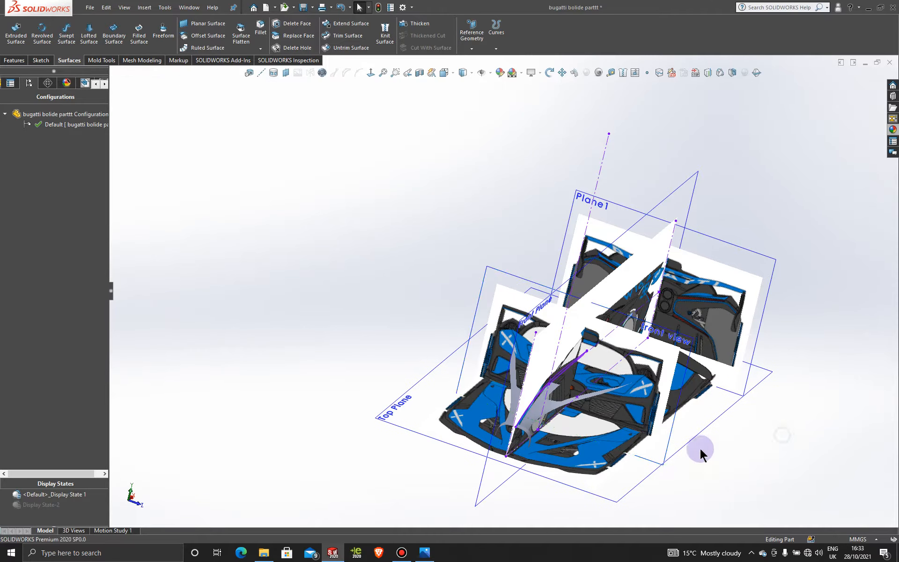
click(616, 504)
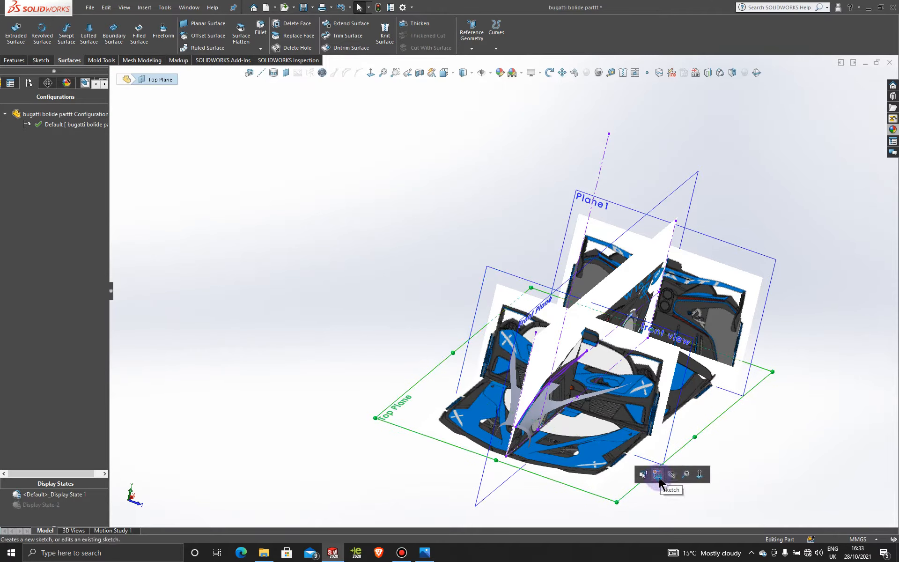
click(658, 474)
click(371, 74)
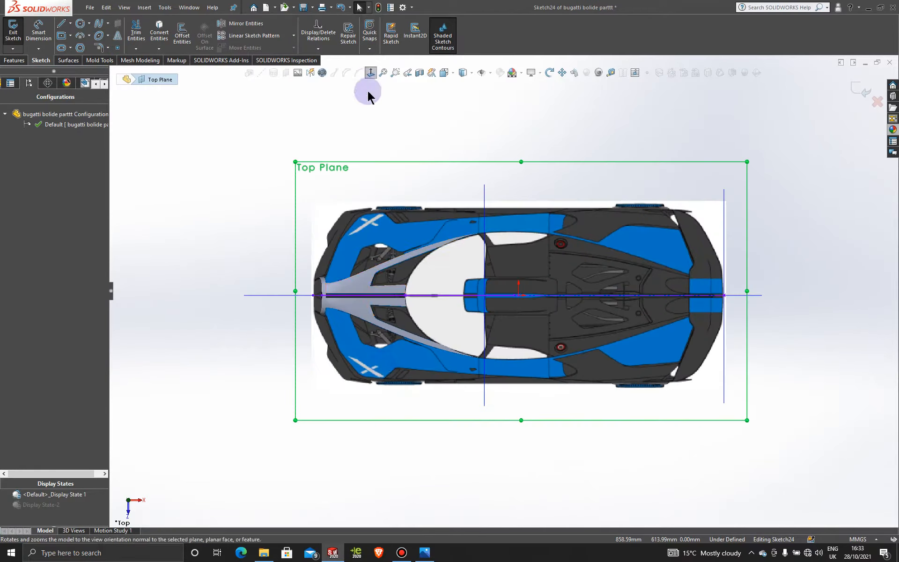
scroll(393, 367, down, 5)
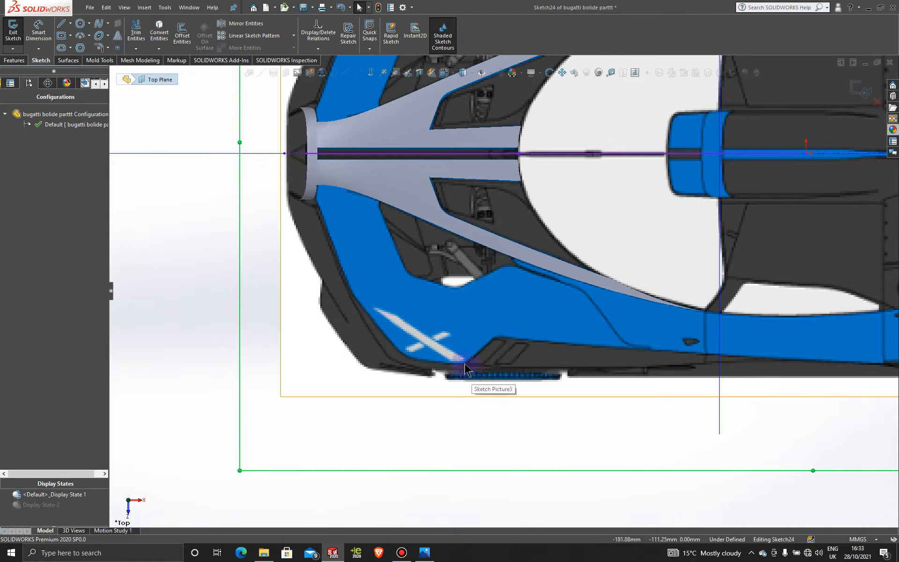
click(117, 47)
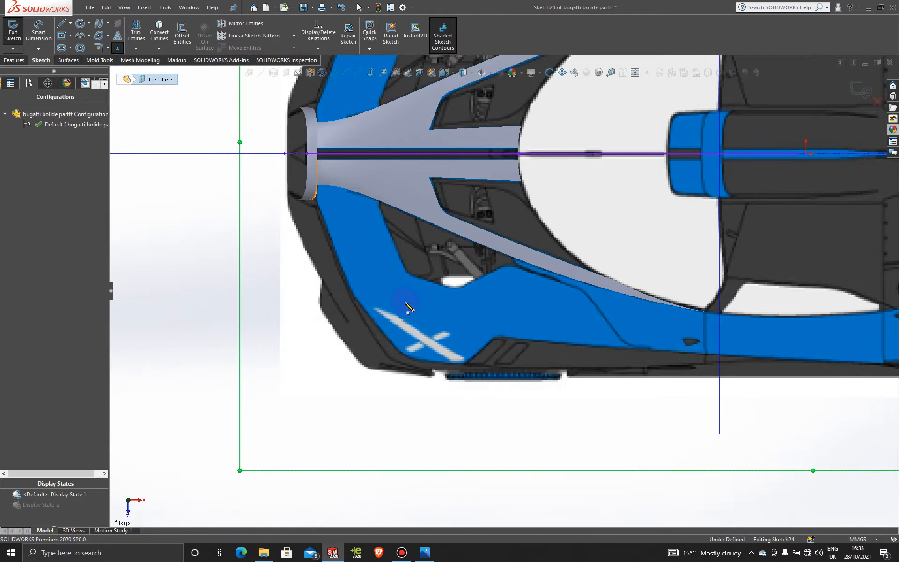
click(465, 364)
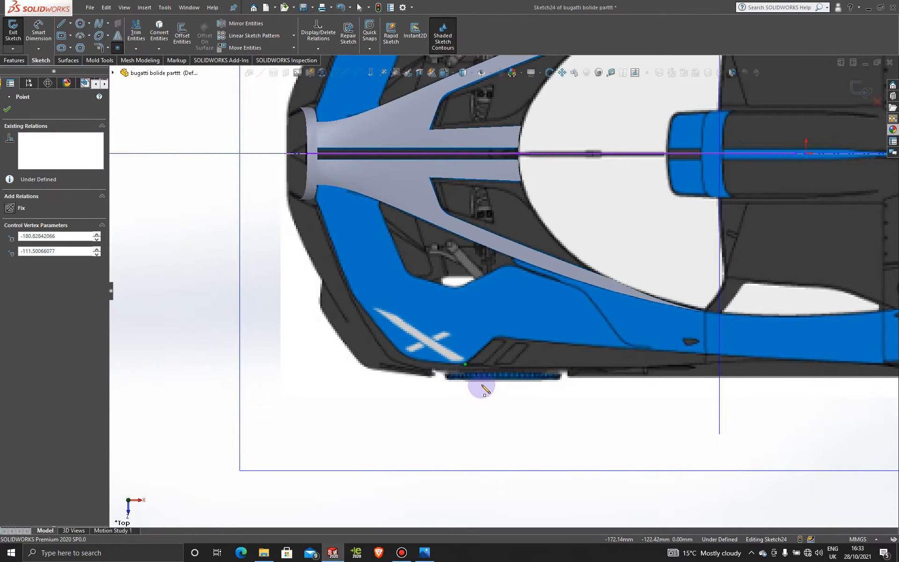
key(Escape)
scroll(482, 384, up, 2)
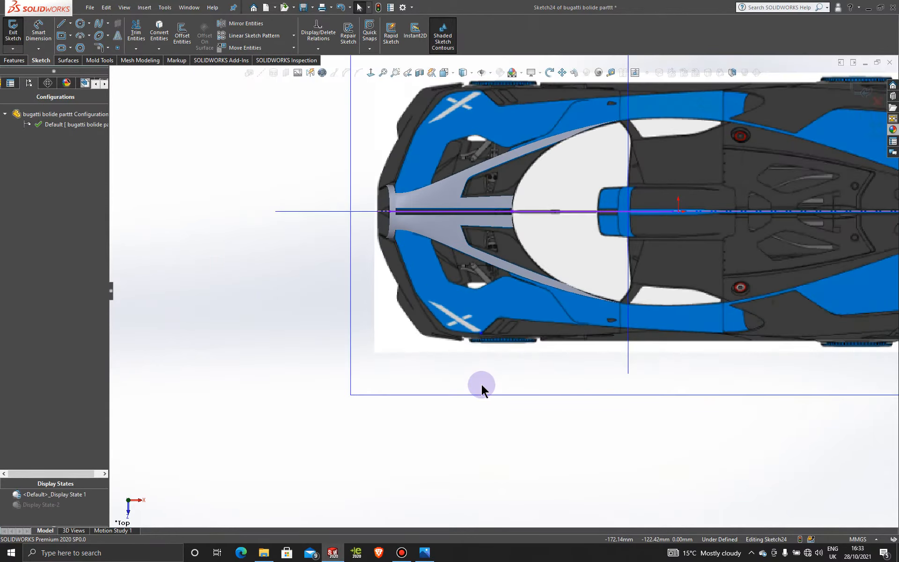
mouse_move(482, 384)
middle_down()
mouse_move(484, 265)
mouse_move(518, 266)
mouse_move(562, 234)
mouse_move(543, 245)
mouse_move(622, 423)
mouse_move(580, 431)
middle_up()
mouse_move(516, 257)
middle_down()
mouse_move(521, 240)
mouse_move(522, 261)
middle_up()
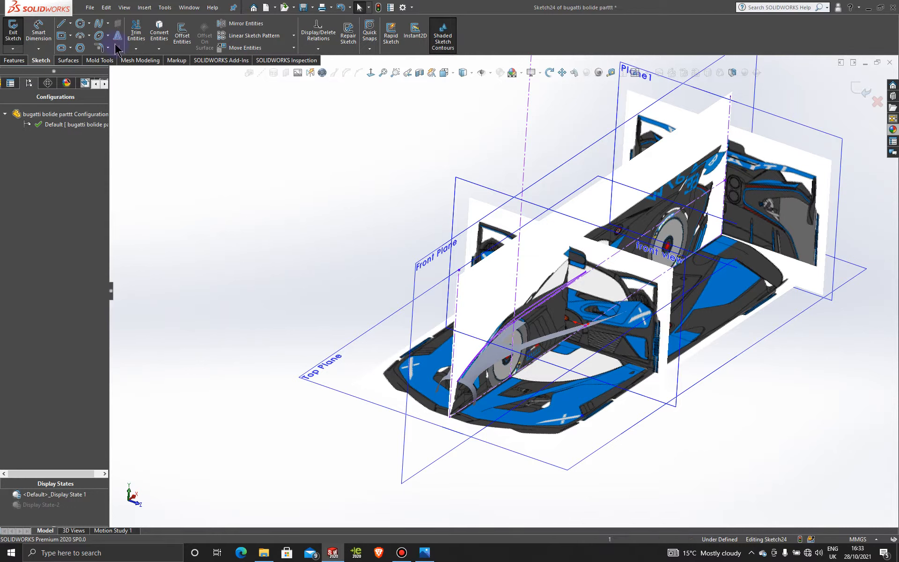
click(859, 96)
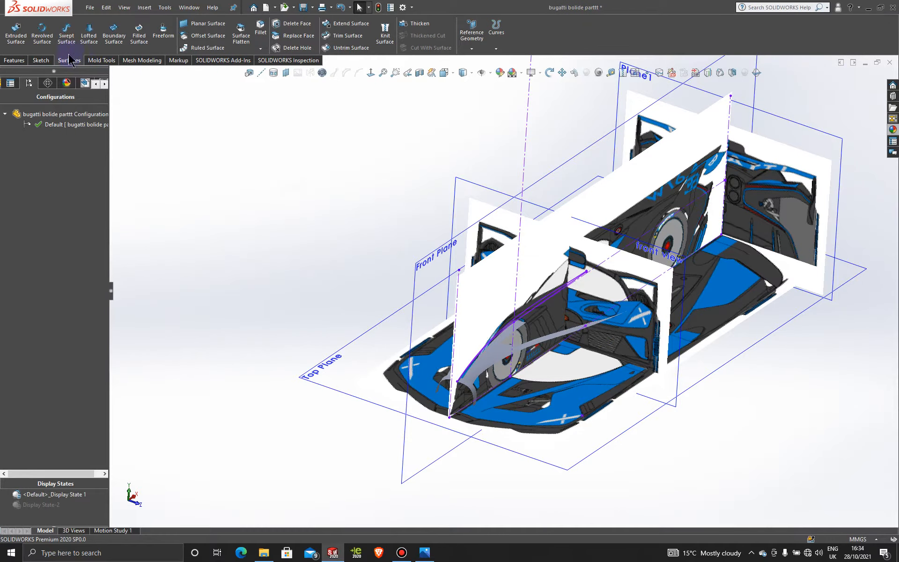
Step: In a new 3D sketch, draw a vertical centerline upward from the fender point to above the front-view picture
click(38, 65)
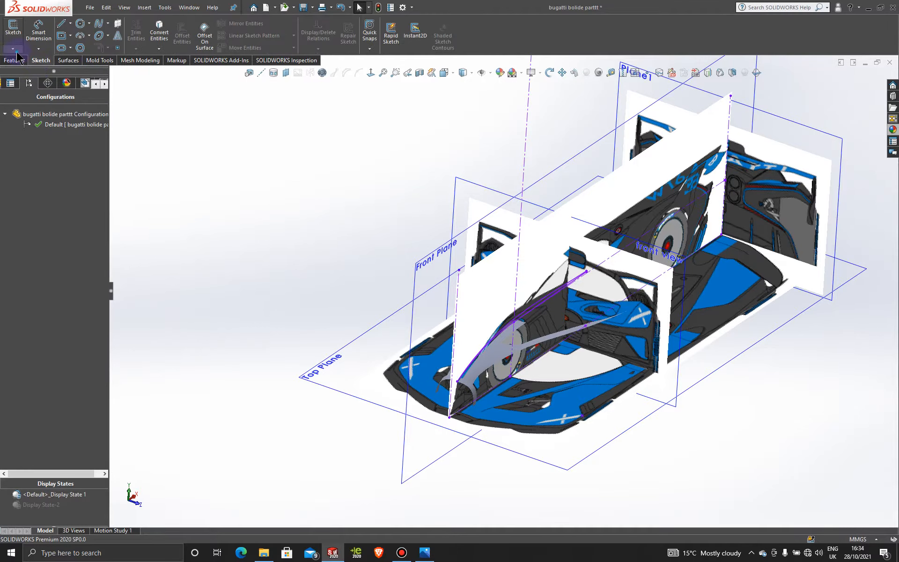
click(12, 49)
click(26, 75)
click(70, 23)
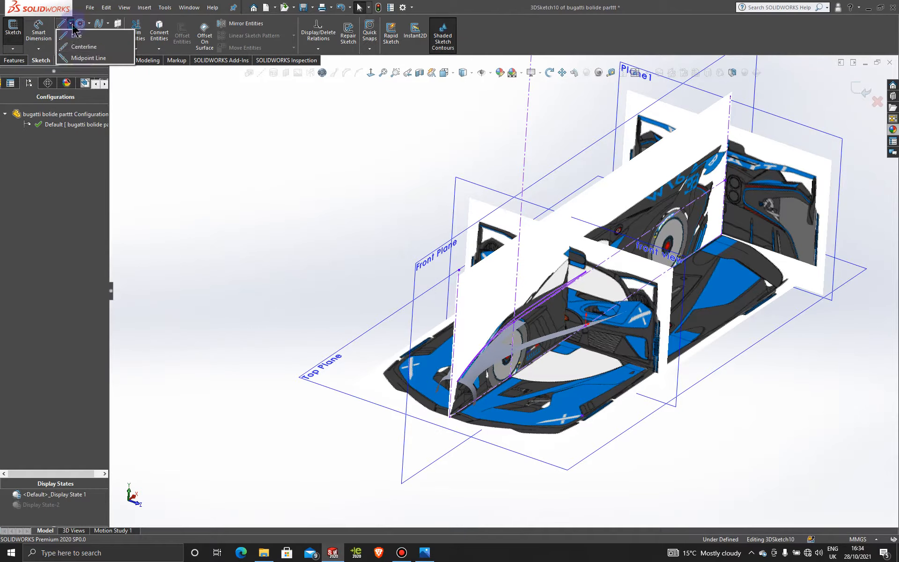
click(85, 45)
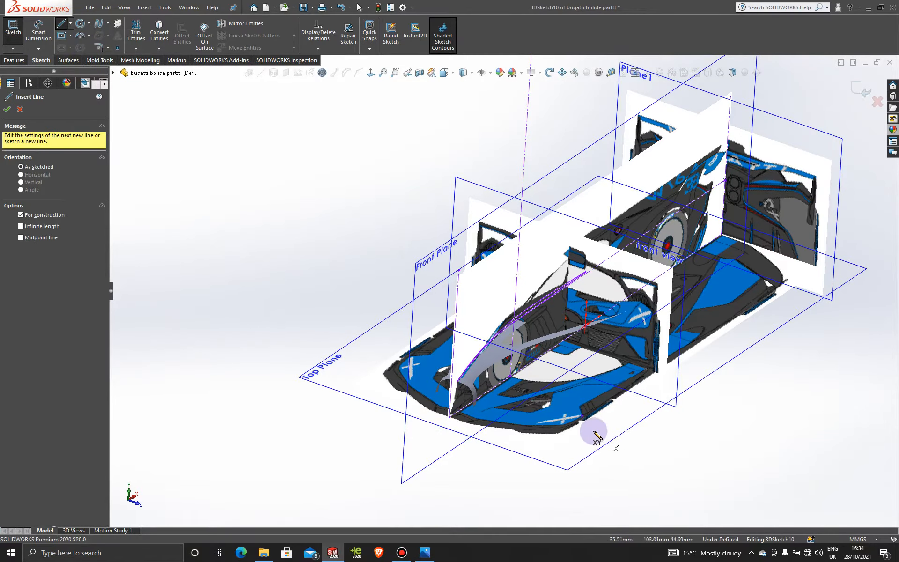
click(583, 418)
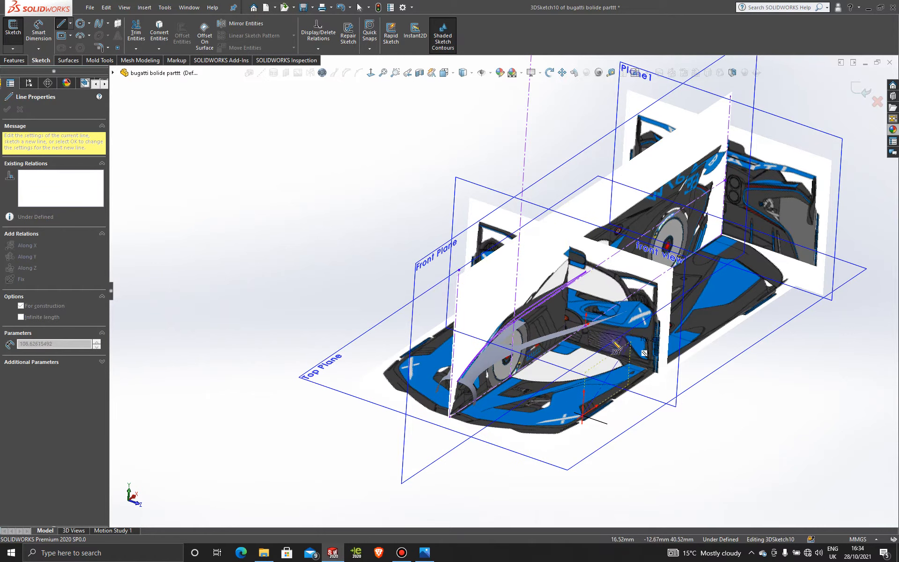
click(592, 280)
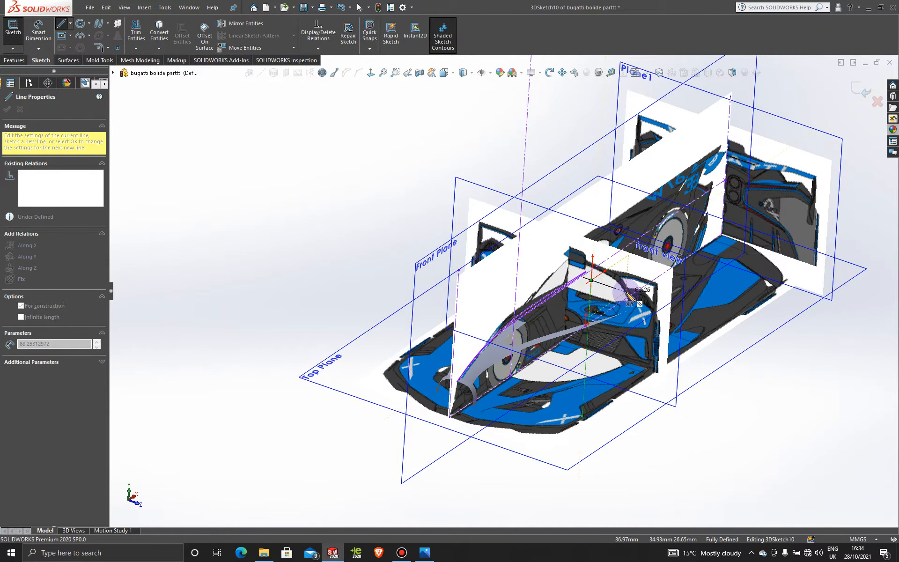
key(Escape)
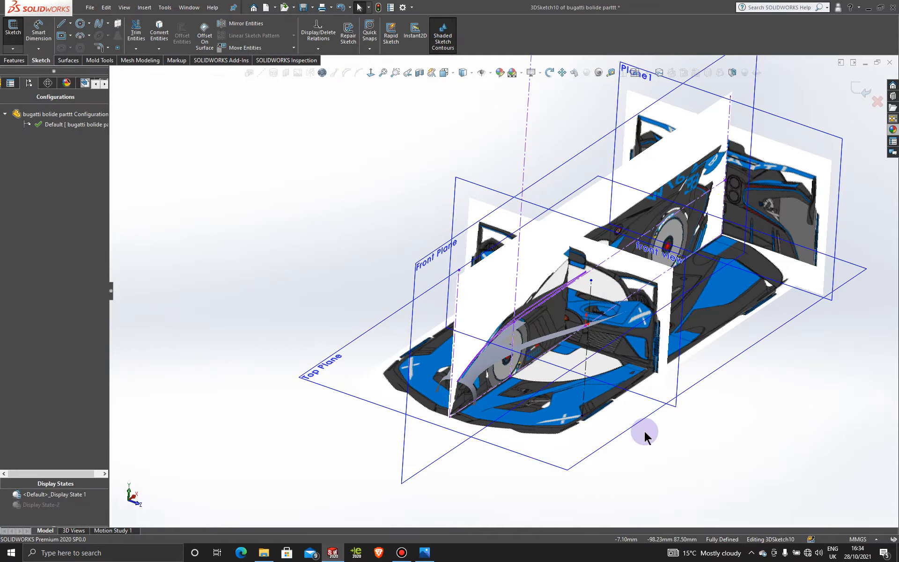
Step: View the model normal to Plane1 and examine where the vertical centerline crosses the fender's X marking in the front picture
middle_drag(633, 449, 666, 373)
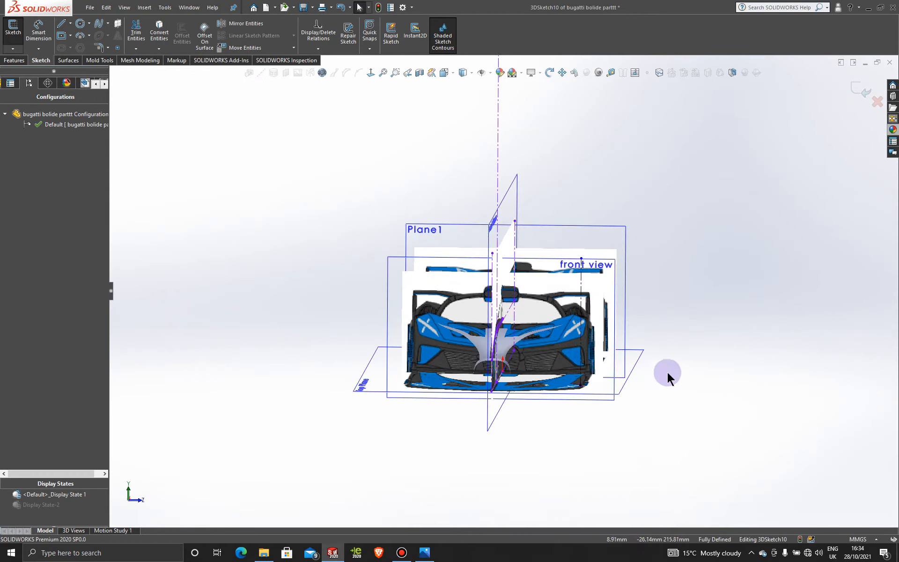
click(610, 233)
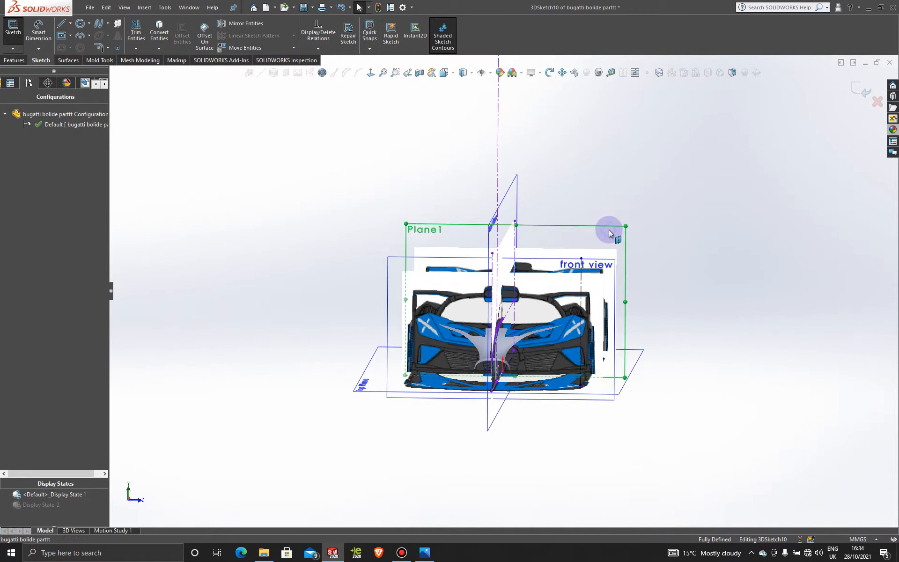
click(369, 74)
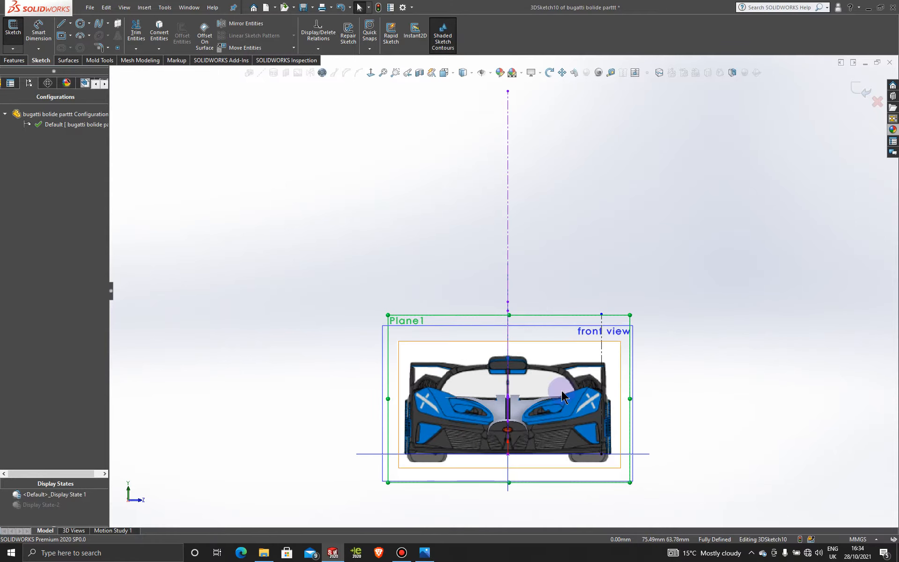
scroll(567, 399, down, 4)
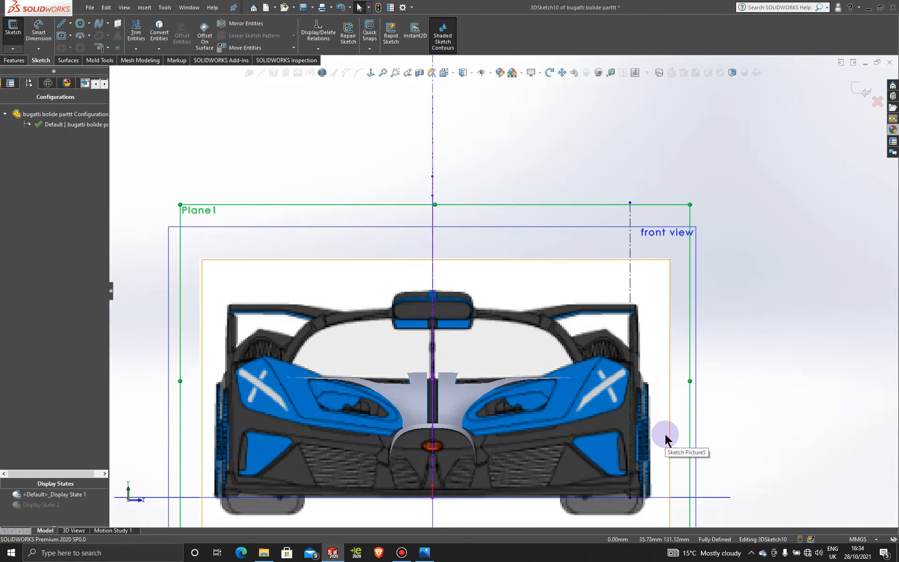
scroll(665, 438, down, 2)
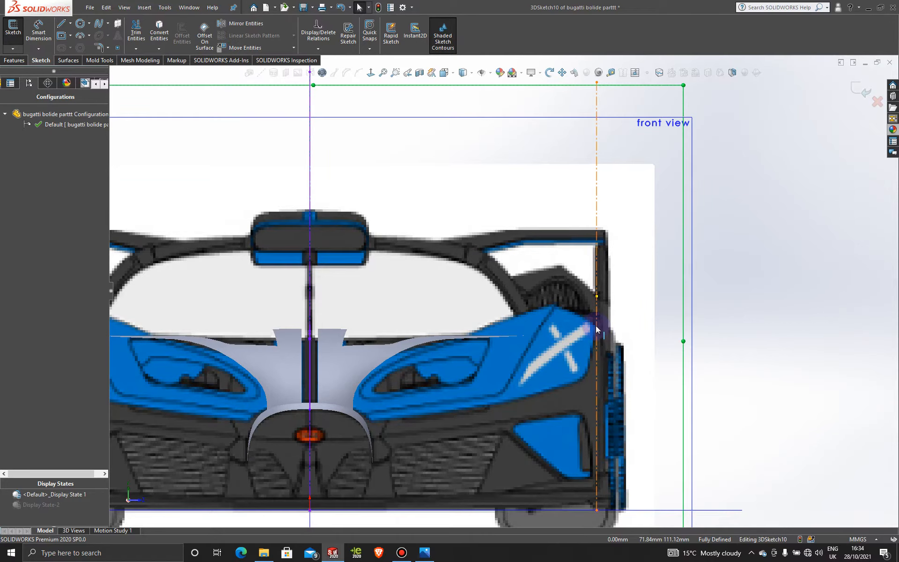
scroll(688, 342, up, 5)
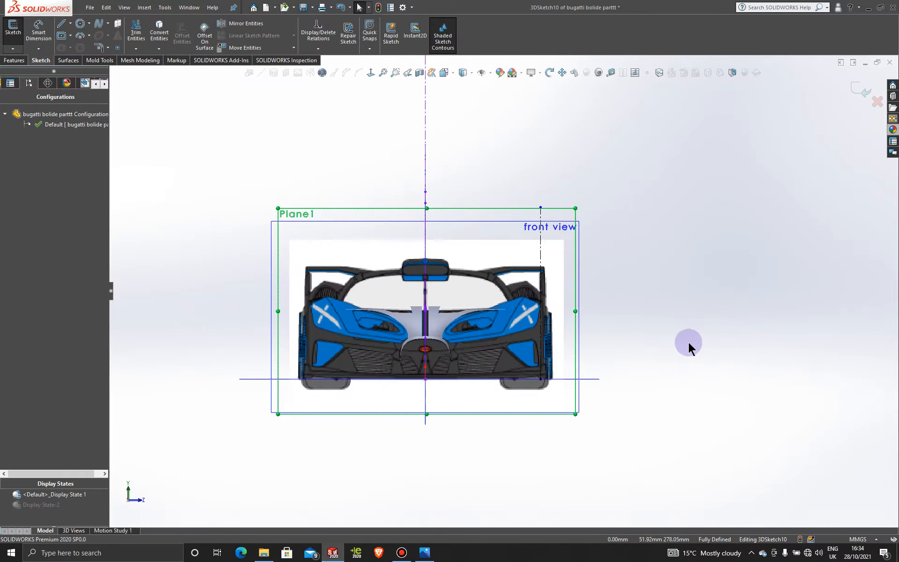
Step: Viewed normal to the Front Plane, add a point to the centerline's 3D sketch where it crosses the side-view fender's upper edge, about 72.6 mm high
middle_drag(688, 345, 578, 344)
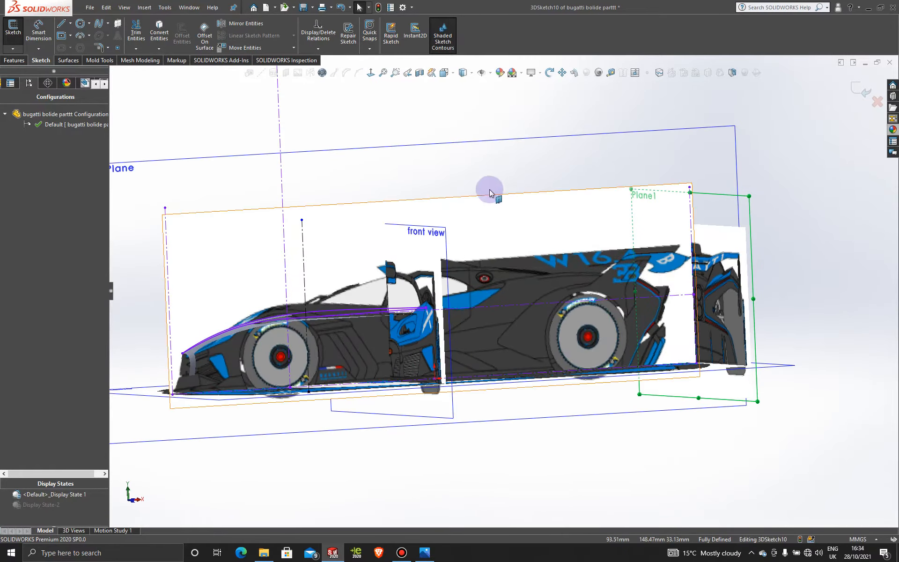
click(469, 163)
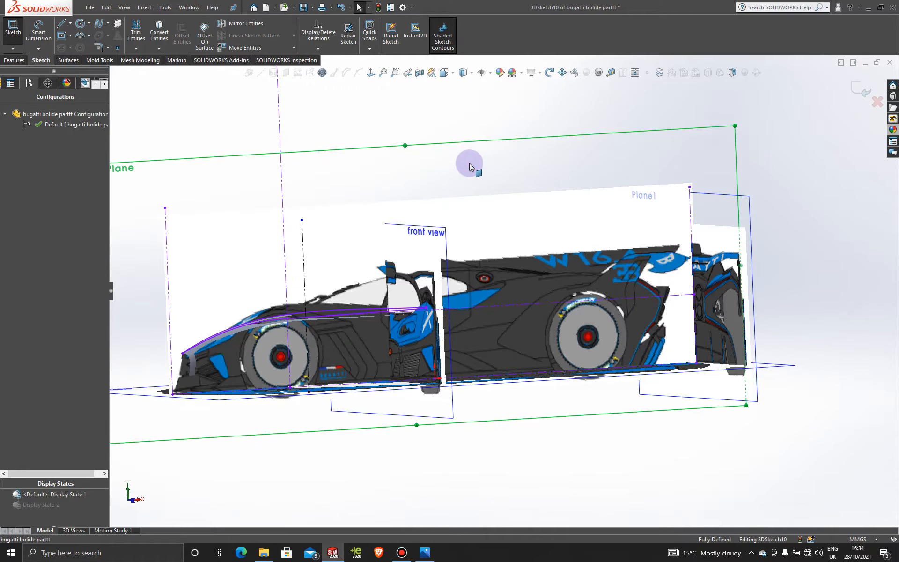
click(370, 73)
scroll(386, 381, down, 5)
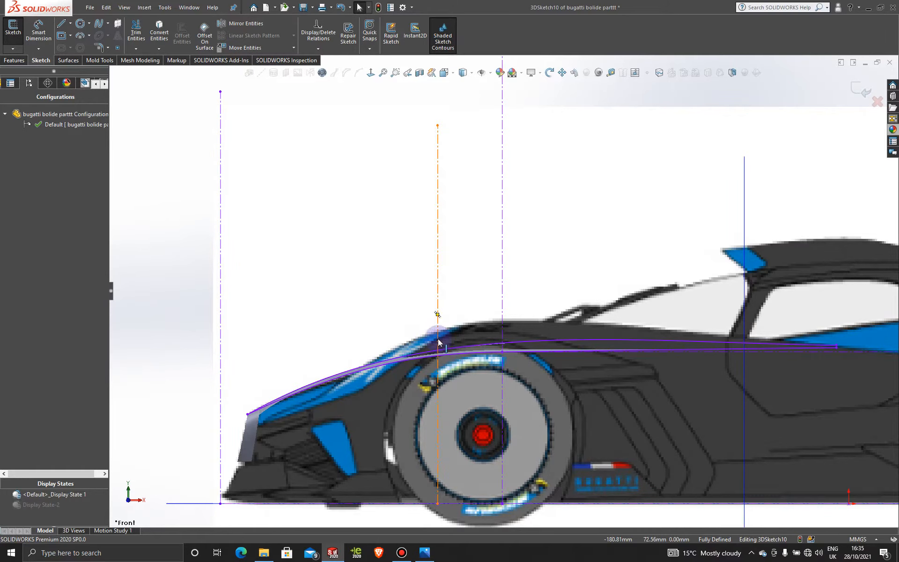
click(117, 48)
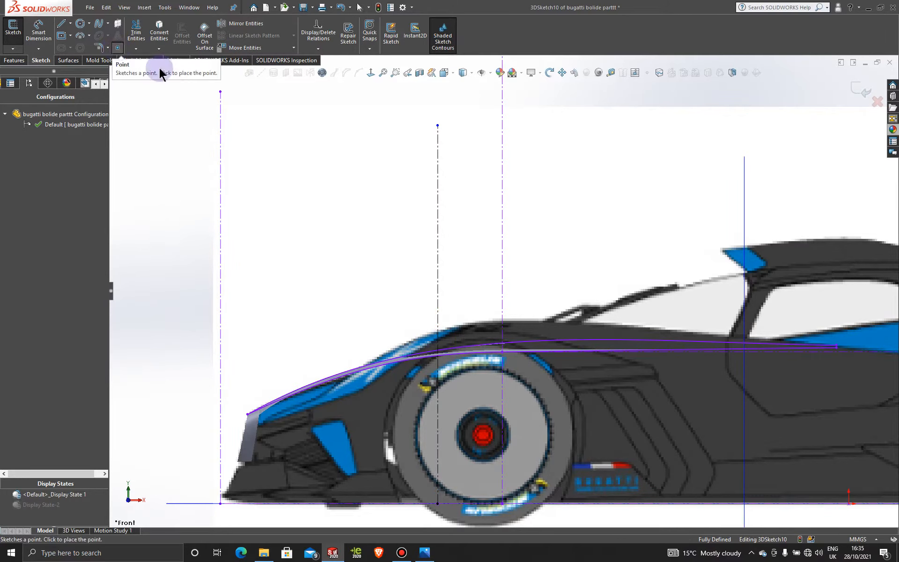
click(864, 89)
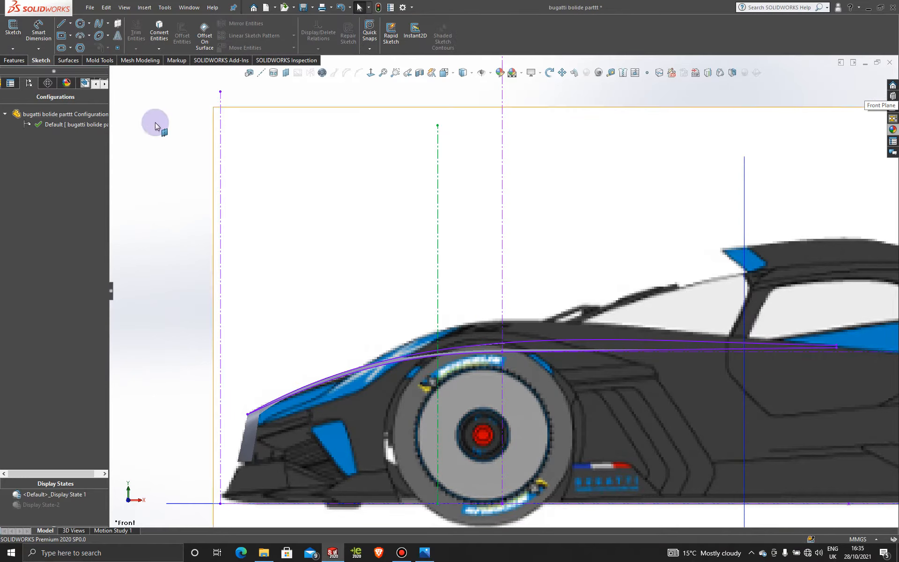
click(13, 48)
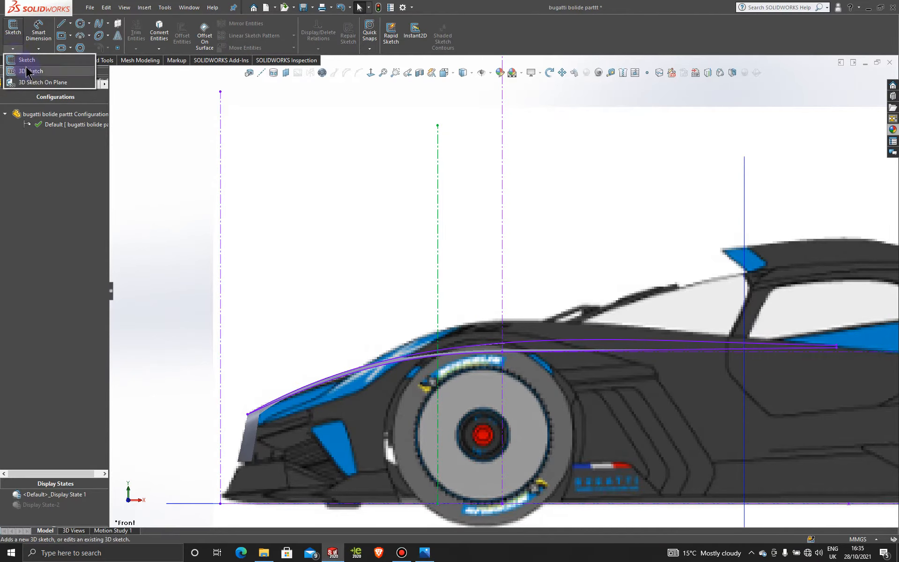
click(27, 71)
click(117, 50)
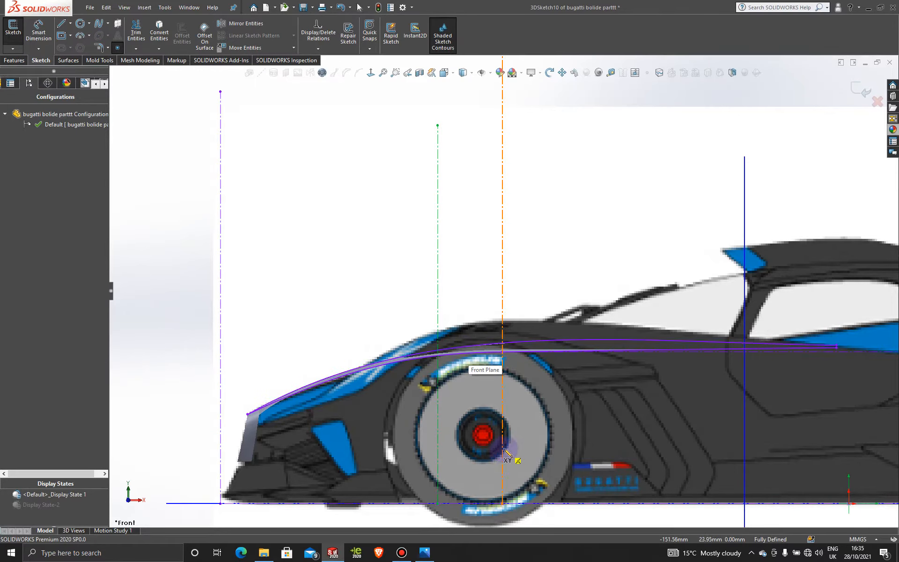
click(438, 338)
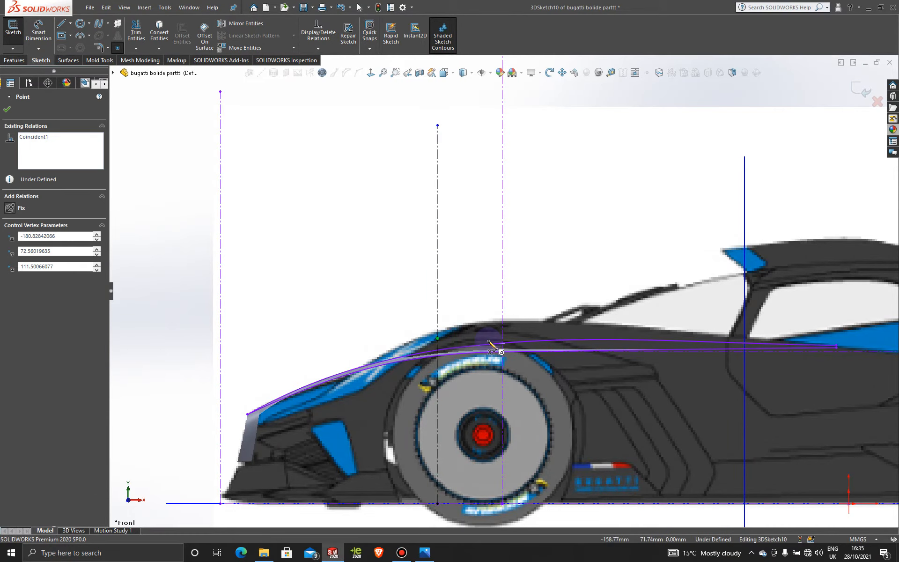
key(Escape)
Step: Viewed normal to the front view plane, adjust the point along the centerline to the fender's outer corner, at a height of about 72.35 mm
scroll(470, 343, up, 5)
mouse_move(470, 343)
middle_down()
mouse_move(398, 305)
mouse_move(440, 330)
mouse_move(451, 365)
mouse_move(436, 388)
mouse_move(440, 415)
mouse_move(443, 375)
mouse_move(447, 384)
middle_up()
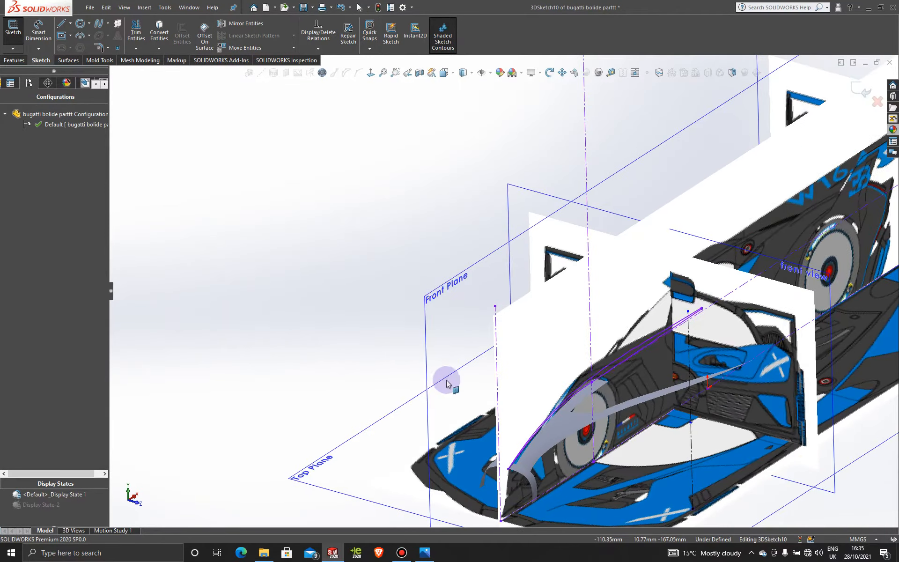
scroll(702, 421, up, 3)
middle_drag(702, 421, 737, 148)
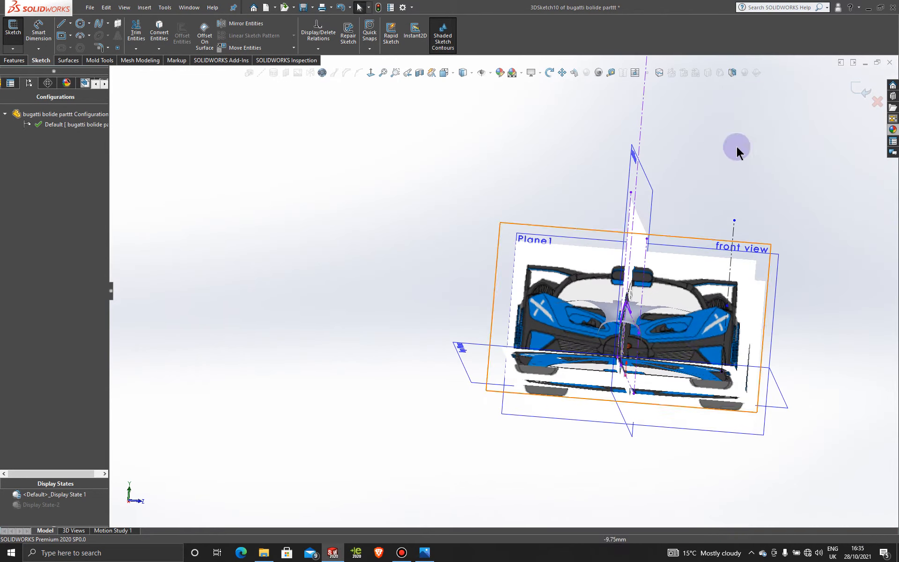
click(681, 236)
click(371, 73)
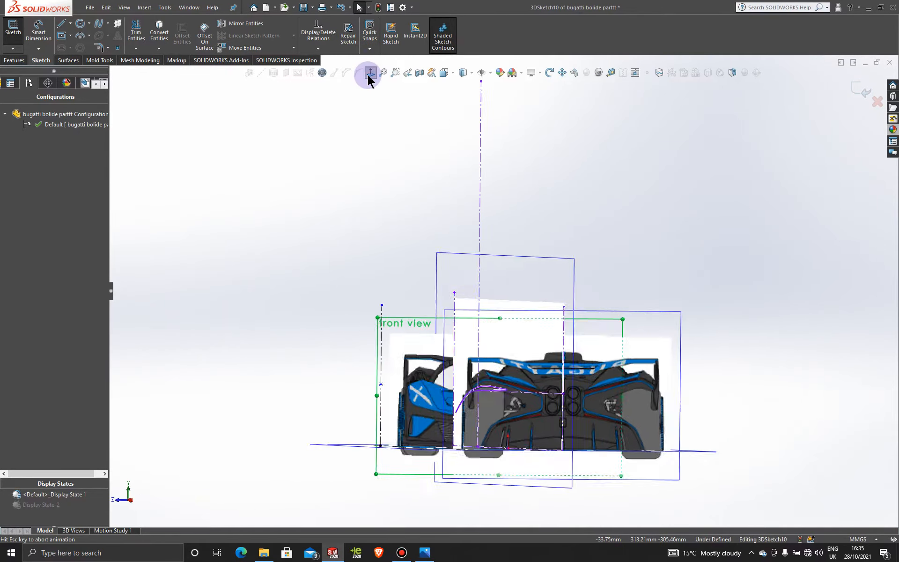
scroll(611, 409, down, 4)
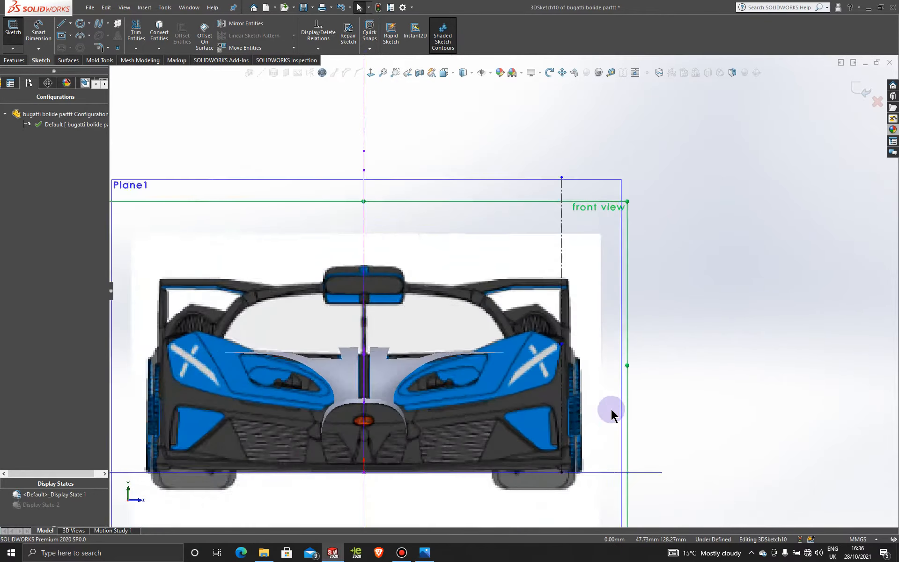
scroll(611, 409, down, 6)
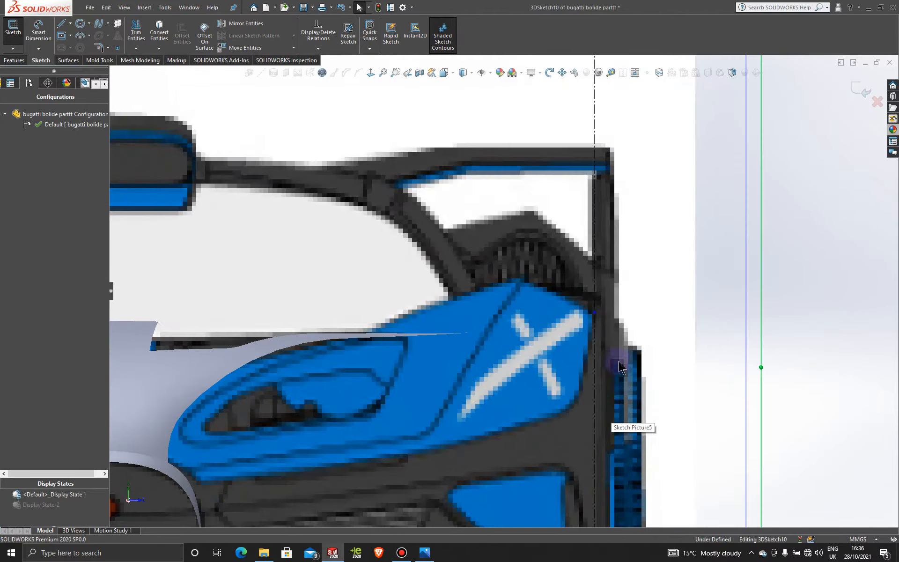
click(595, 313)
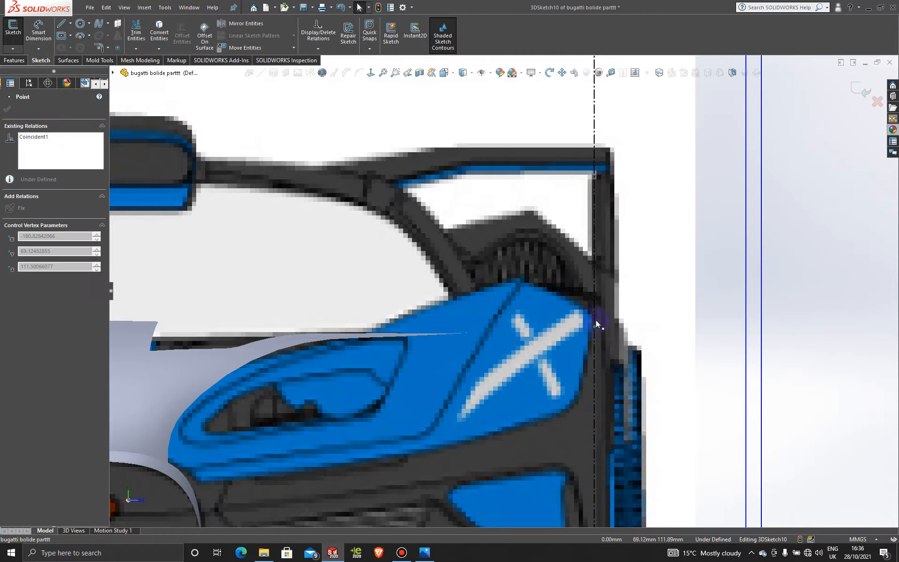
drag(591, 318, 594, 315)
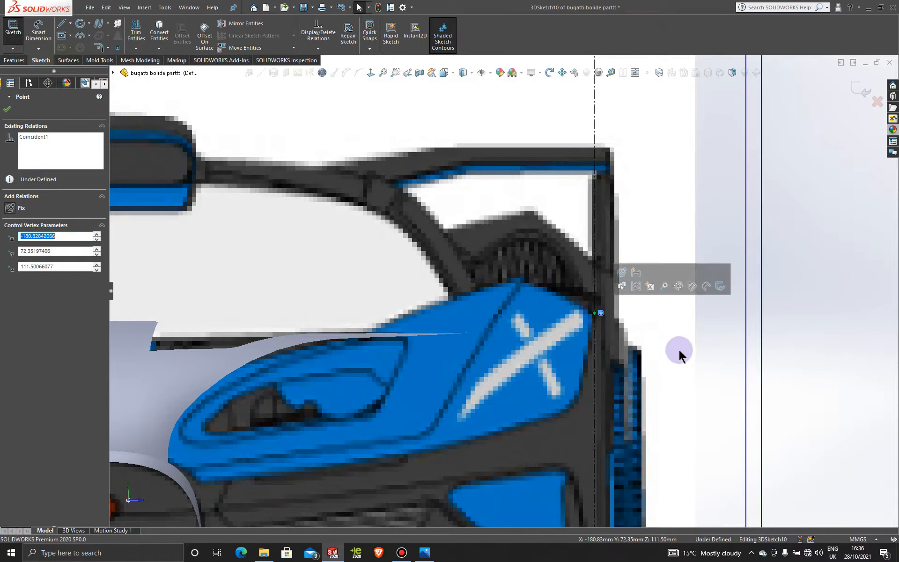
scroll(673, 336, up, 3)
scroll(625, 337, up, 3)
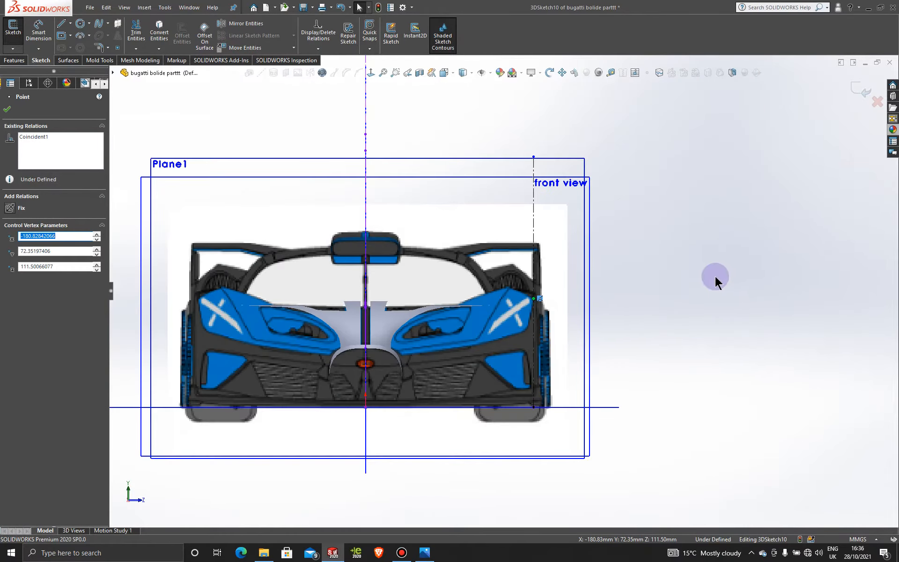
click(704, 284)
Step: Activate Display State-2 to work without the reference pictures, and finish the 3D sketch
mouse_move(618, 280)
middle_down()
mouse_move(592, 275)
mouse_move(568, 336)
middle_up()
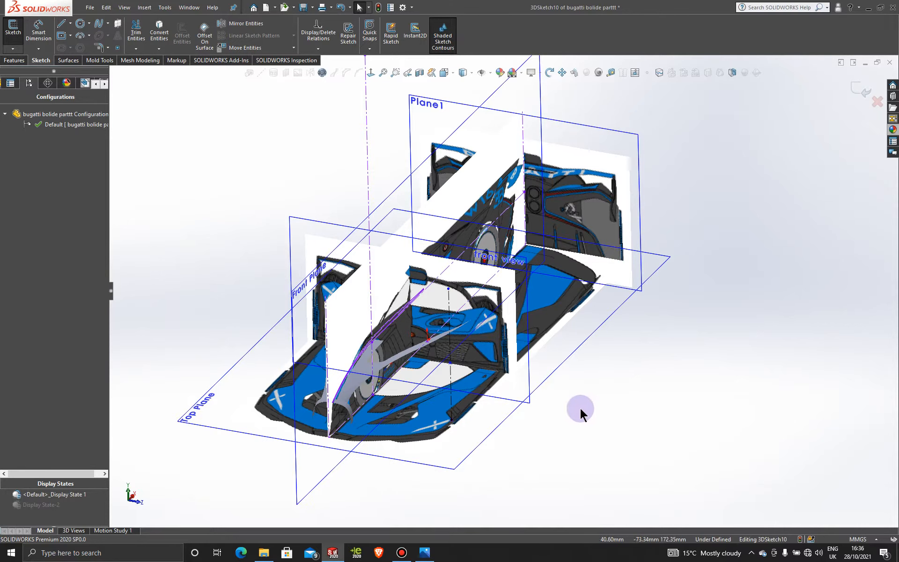
middle_drag(553, 448, 535, 451)
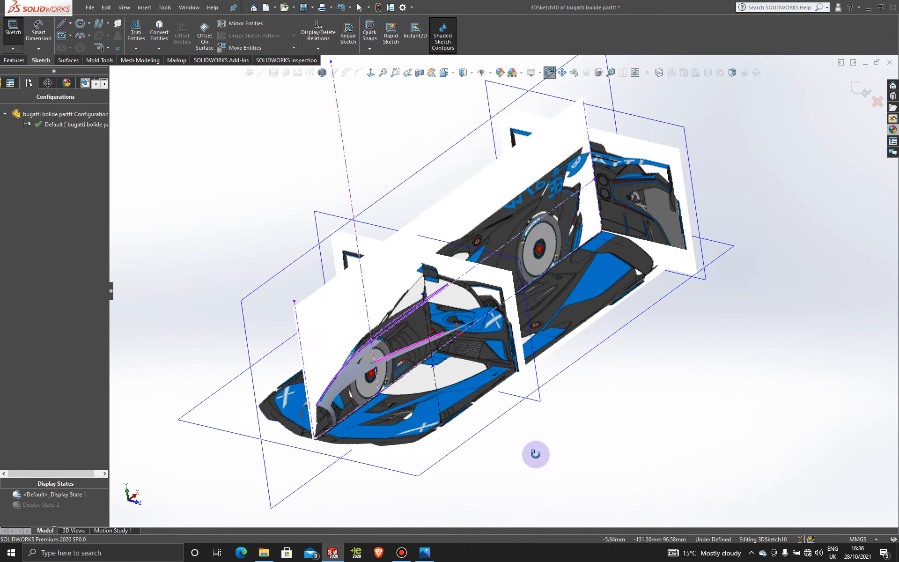
double_click(41, 504)
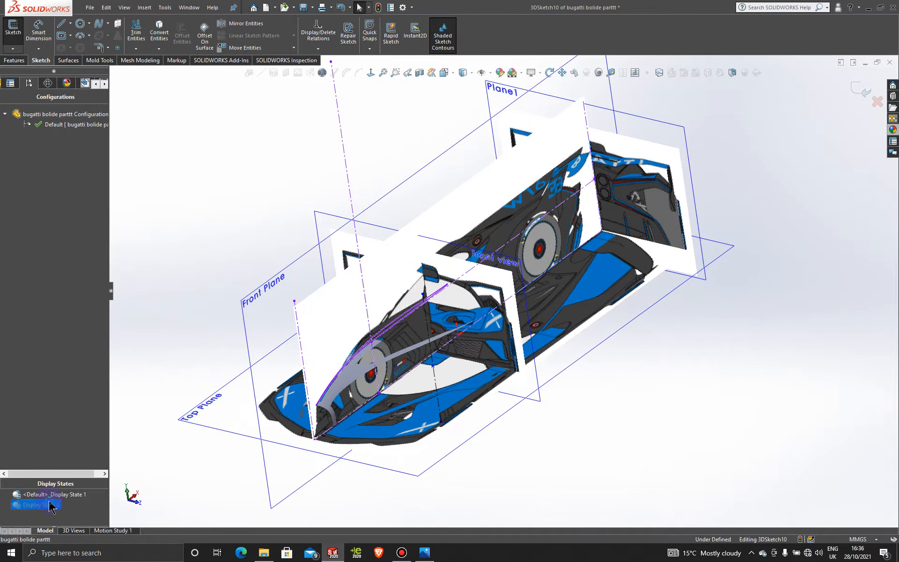
scroll(361, 390, down, 5)
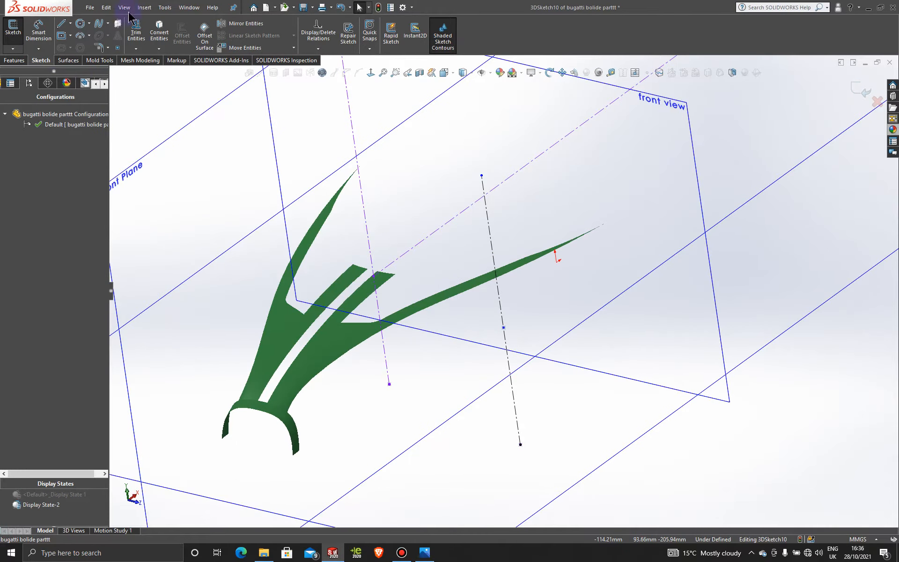
click(853, 93)
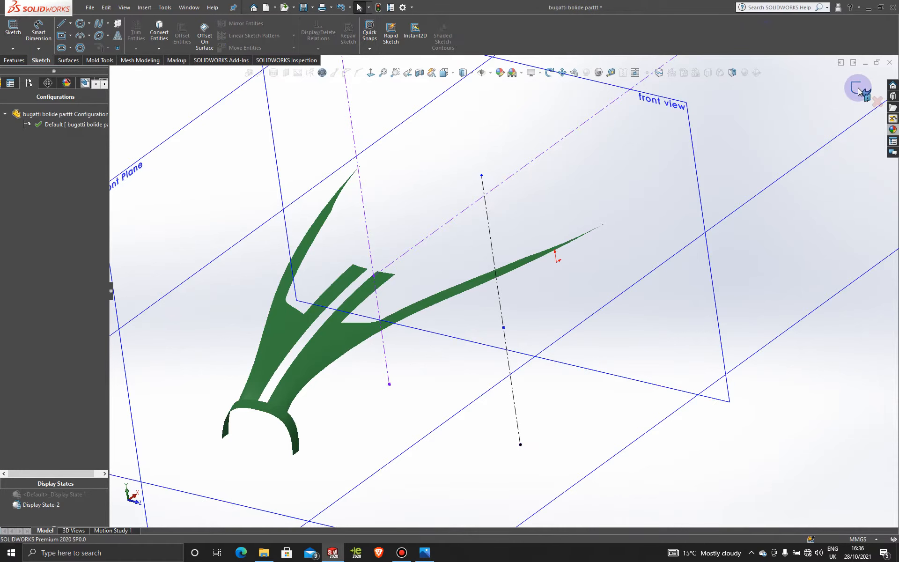
Step: In a new 3D sketch, draw a two-point spline from the fender point to the hood surface's edge at the grille arch
click(12, 48)
click(29, 72)
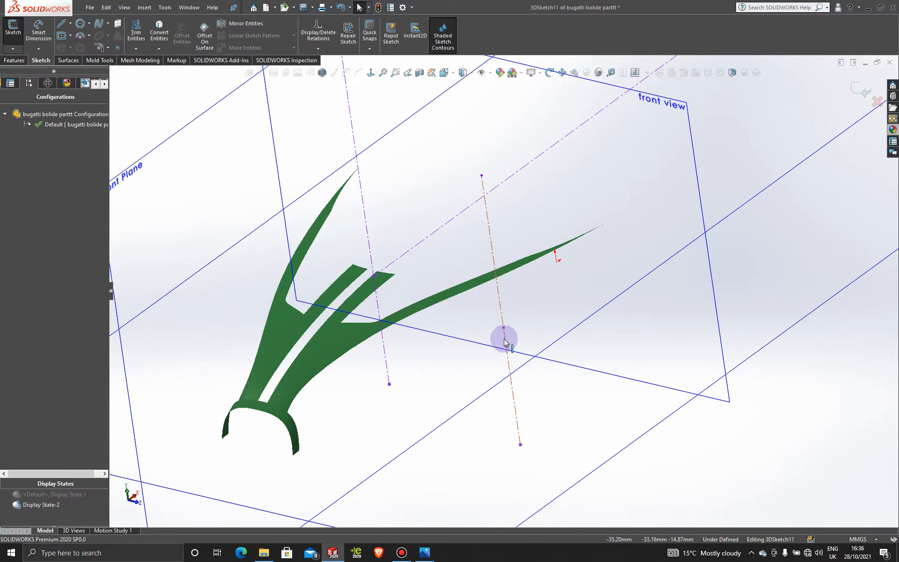
click(98, 24)
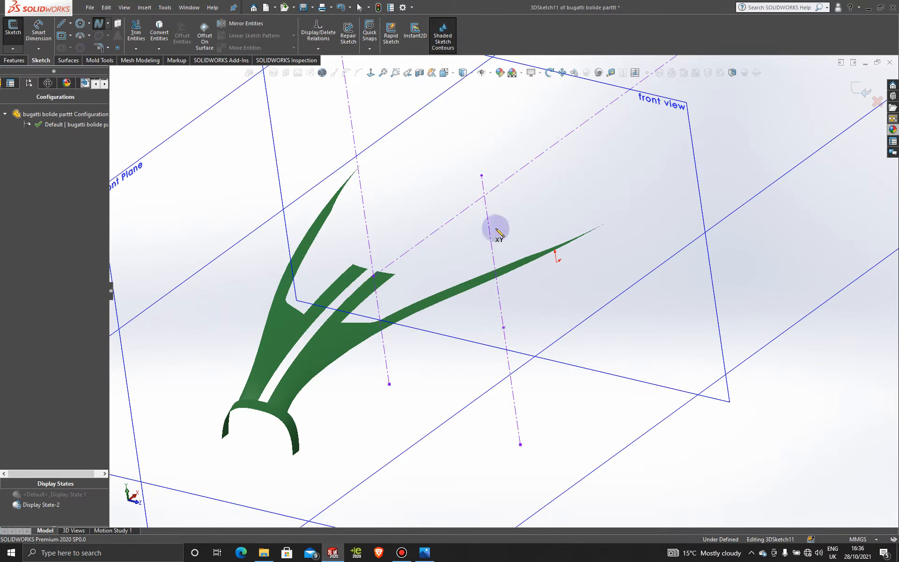
click(503, 328)
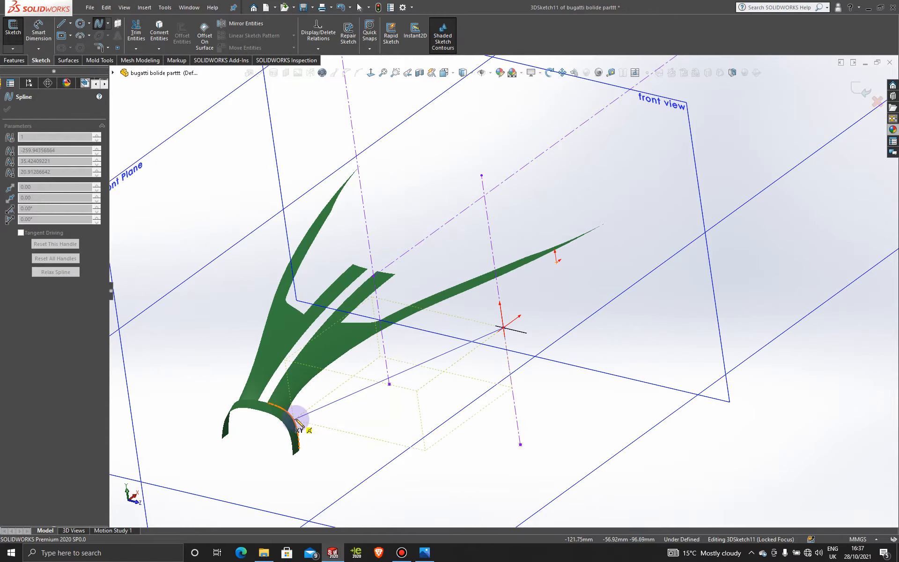
click(292, 418)
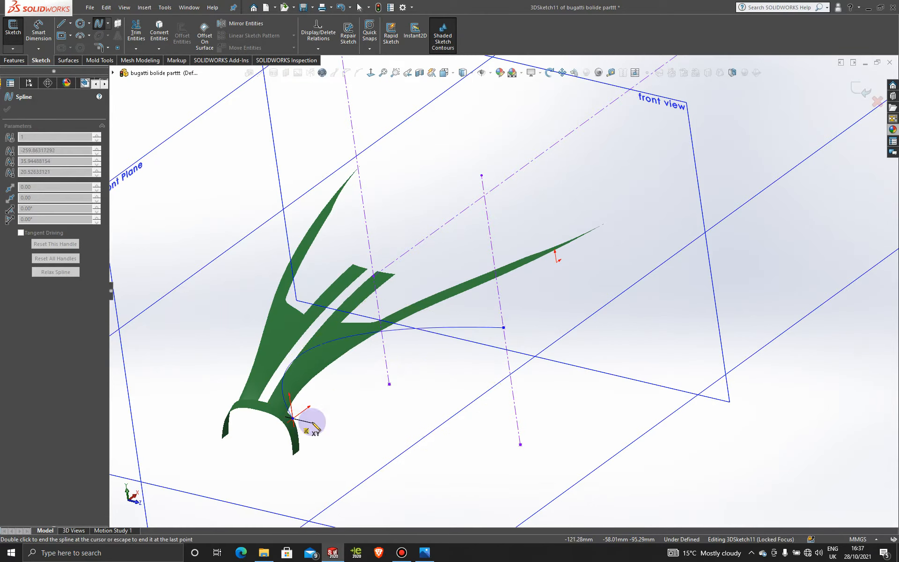
double_click(314, 423)
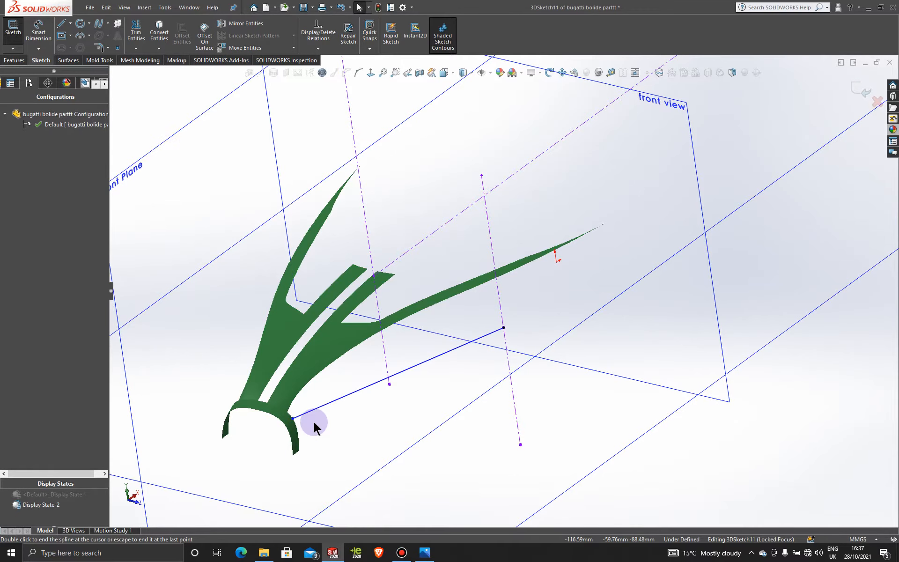
click(401, 552)
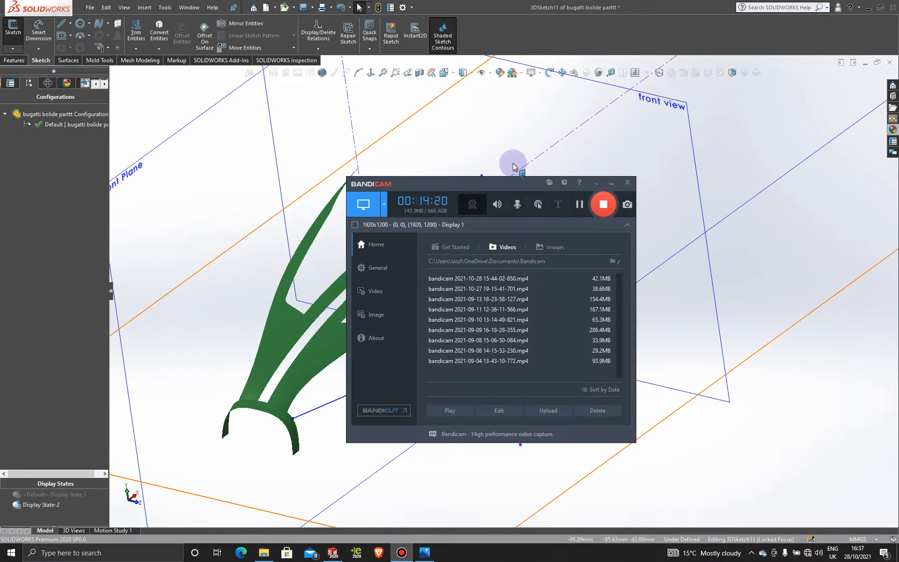
click(579, 204)
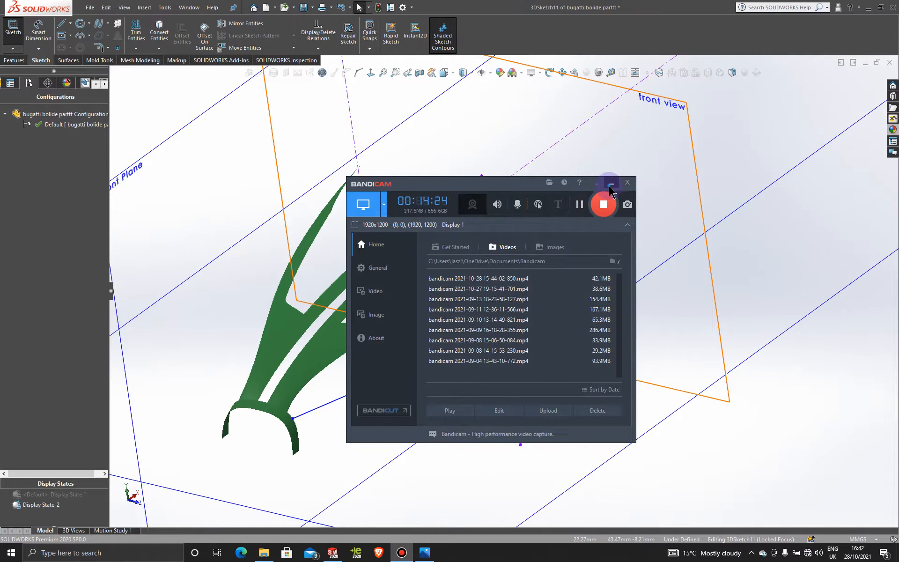
click(611, 184)
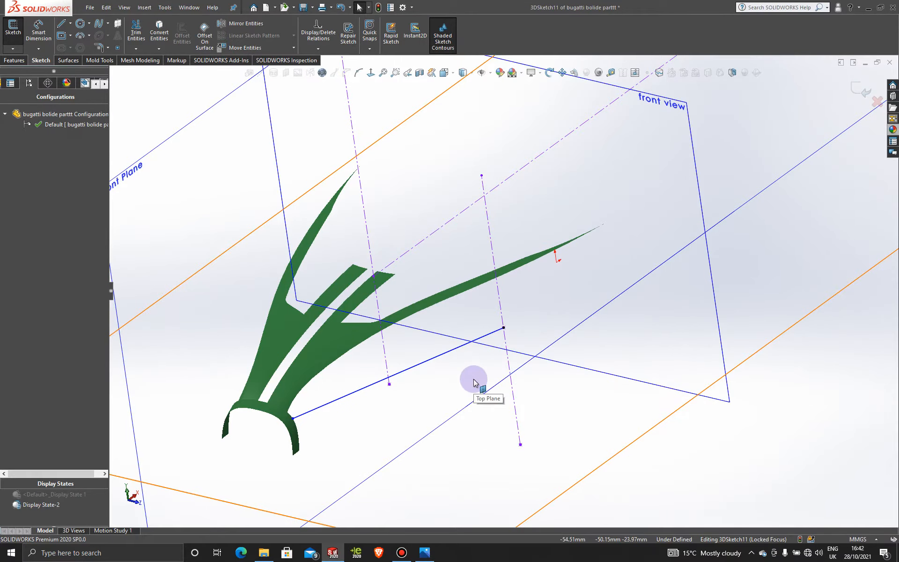
Step: Activate Display State 1 to compare the new spline with the reference pictures around the front fender
mouse_move(474, 381)
middle_down()
mouse_move(437, 361)
mouse_move(475, 387)
middle_up()
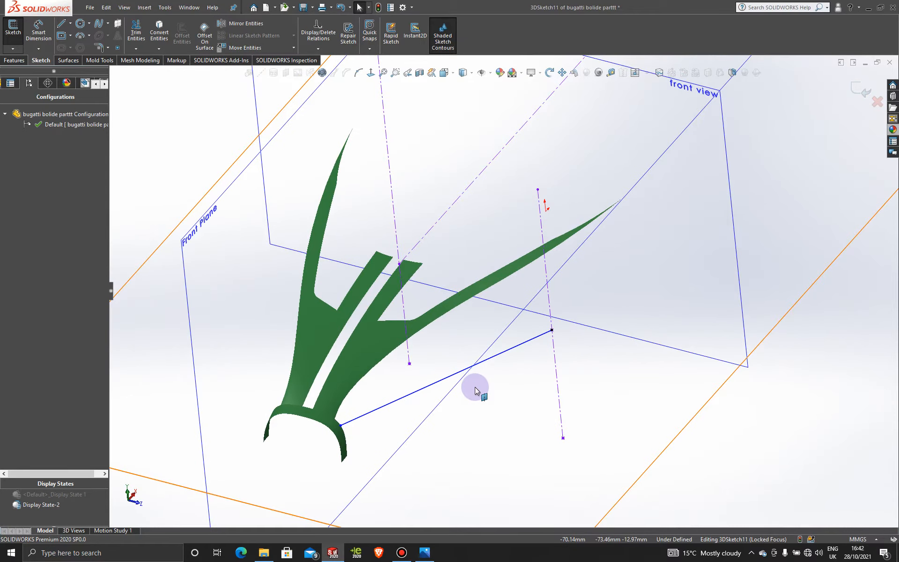
scroll(475, 386, up, 2)
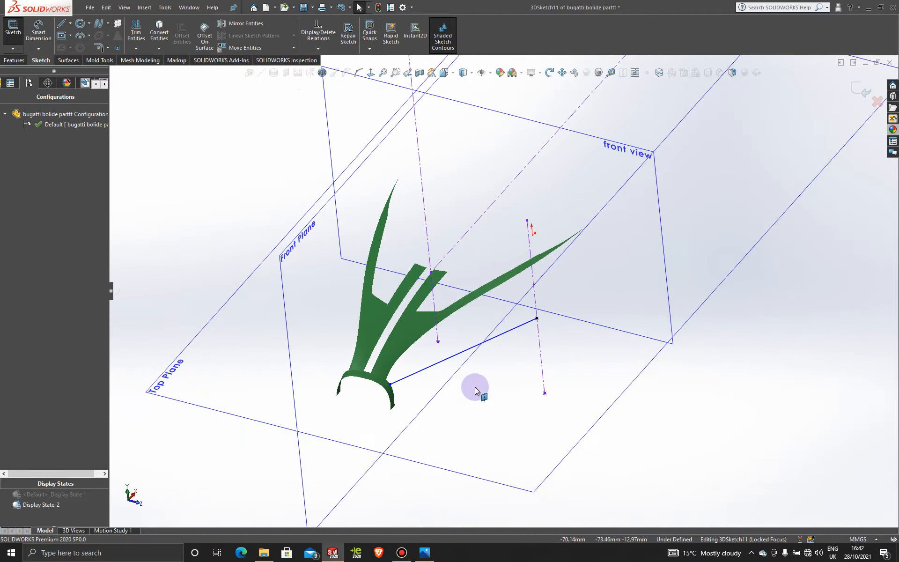
middle_drag(468, 387, 448, 387)
scroll(449, 387, up, 1)
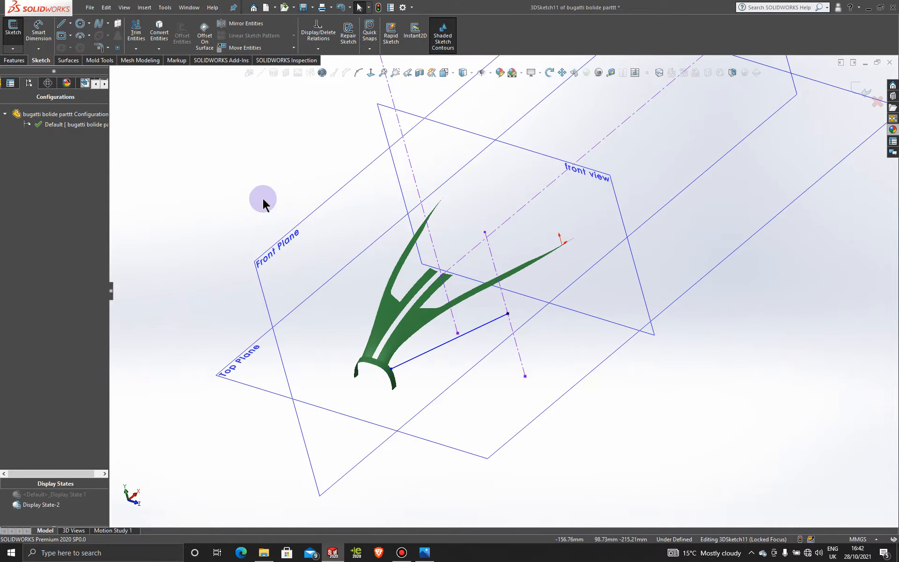
scroll(468, 346, down, 2)
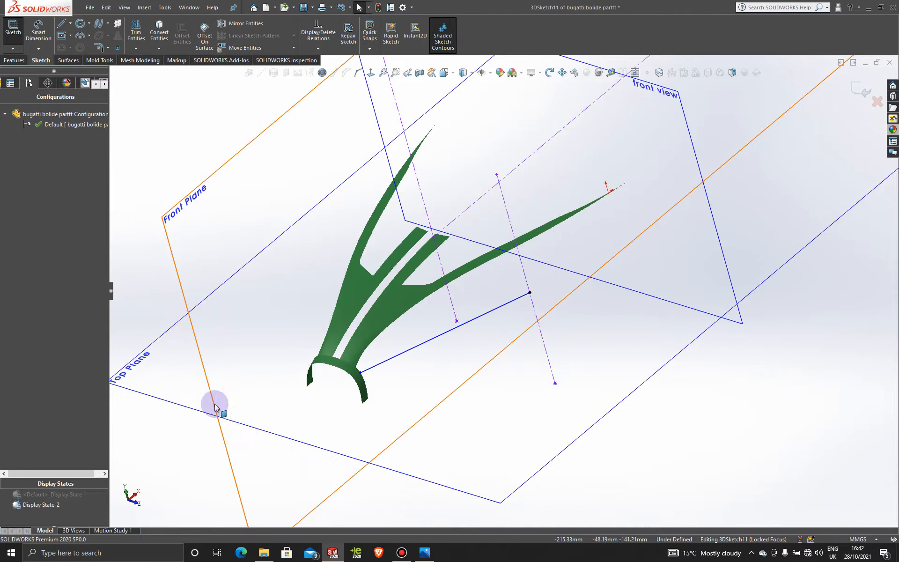
click(83, 496)
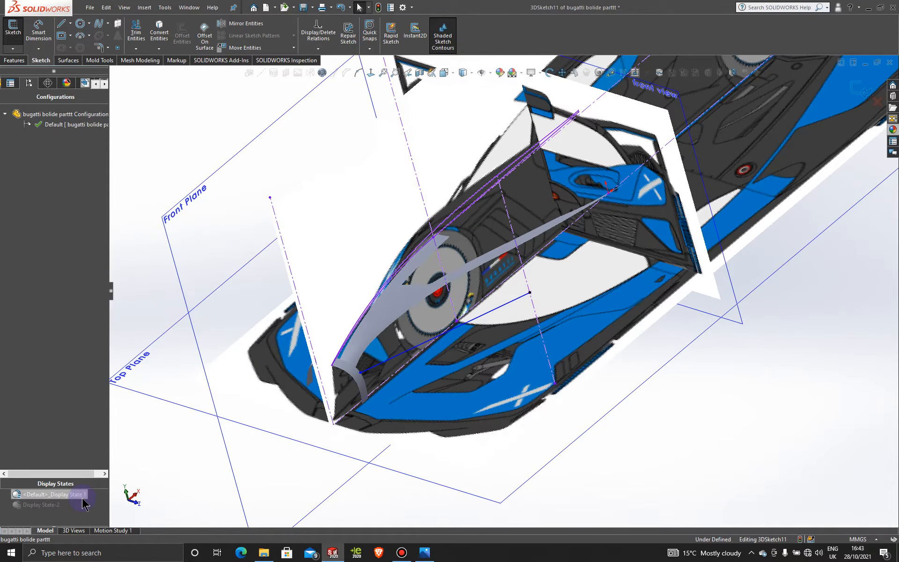
scroll(632, 470, up, 3)
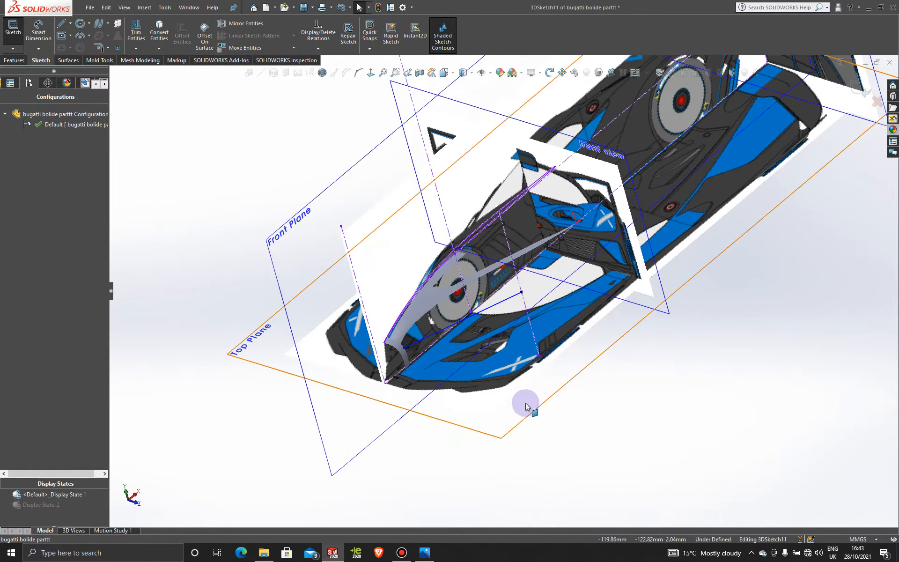
Step: Viewed normal to the Top Plane, slide the spline's hood-side endpoint along the grille arch edge to about Z 22.97 mm
click(525, 417)
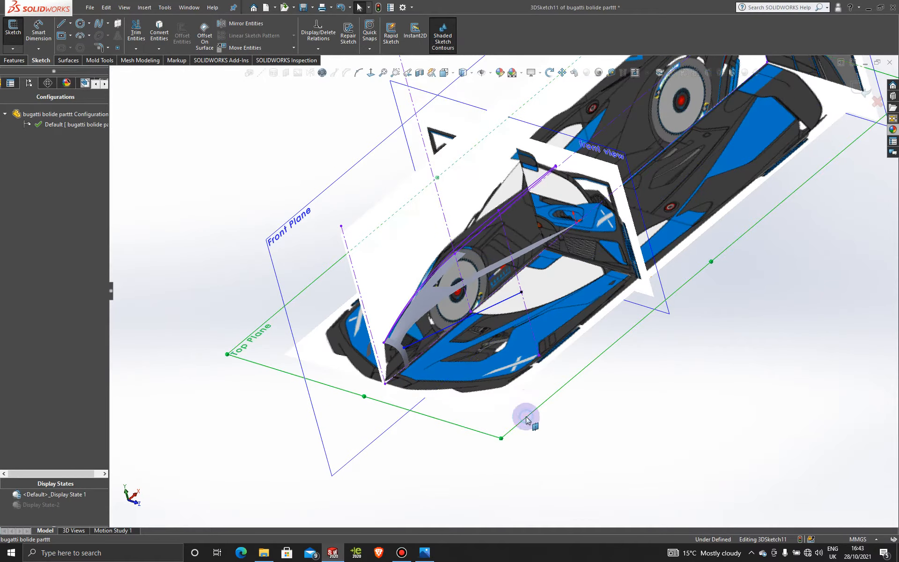
click(371, 73)
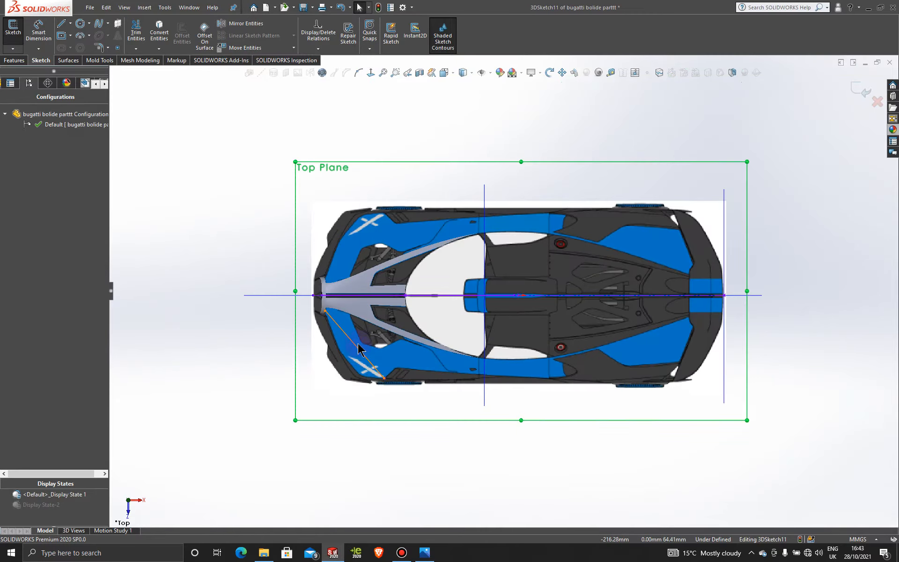
scroll(359, 339, down, 6)
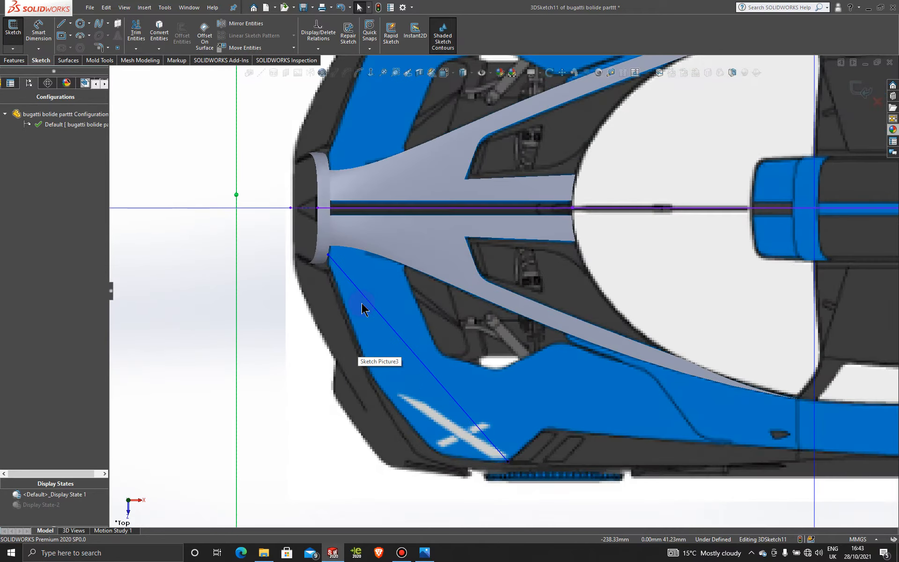
scroll(336, 272, up, 2)
scroll(335, 272, down, 5)
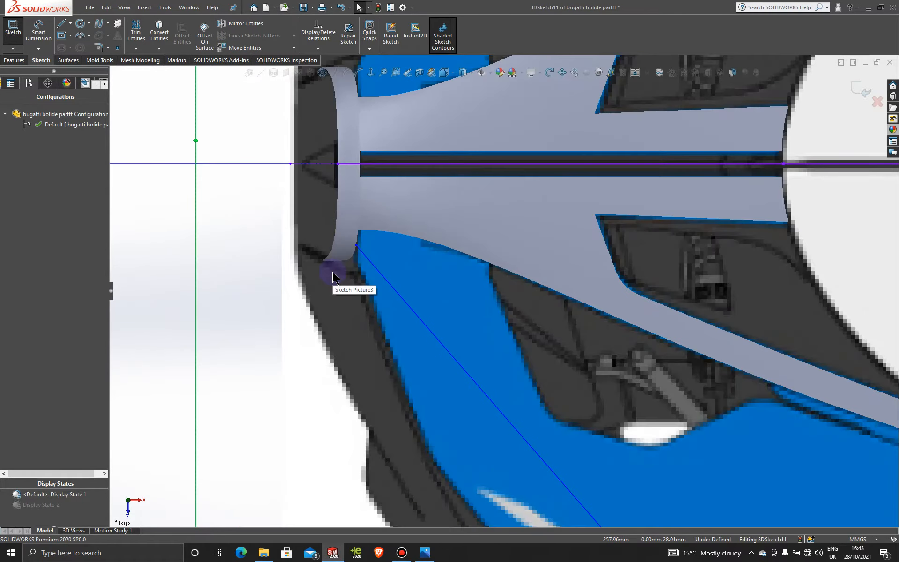
drag(356, 245, 355, 254)
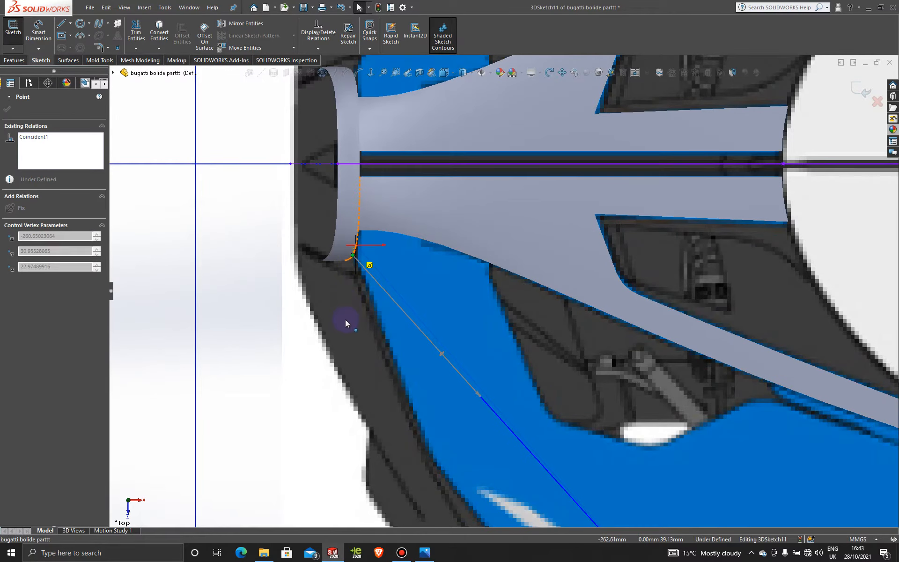
Step: In an oblique view, raise the spline's endpoint along the grille arch edge to a height of about 33.52 mm
mouse_move(383, 259)
middle_down()
mouse_move(416, 137)
mouse_move(503, 182)
mouse_move(670, 215)
mouse_move(644, 259)
mouse_move(606, 232)
mouse_move(667, 204)
mouse_move(681, 226)
mouse_move(674, 228)
middle_up()
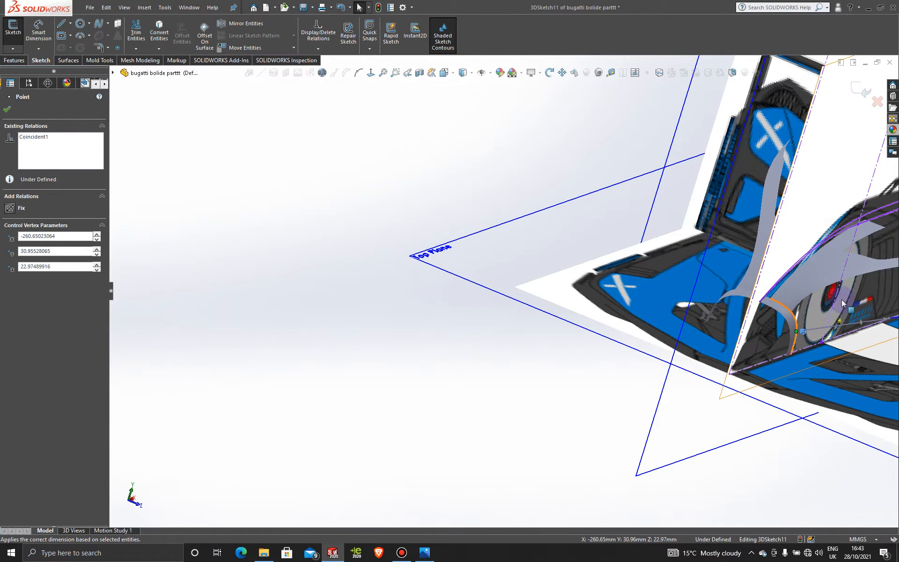
scroll(833, 330, down, 1)
scroll(833, 330, down, 4)
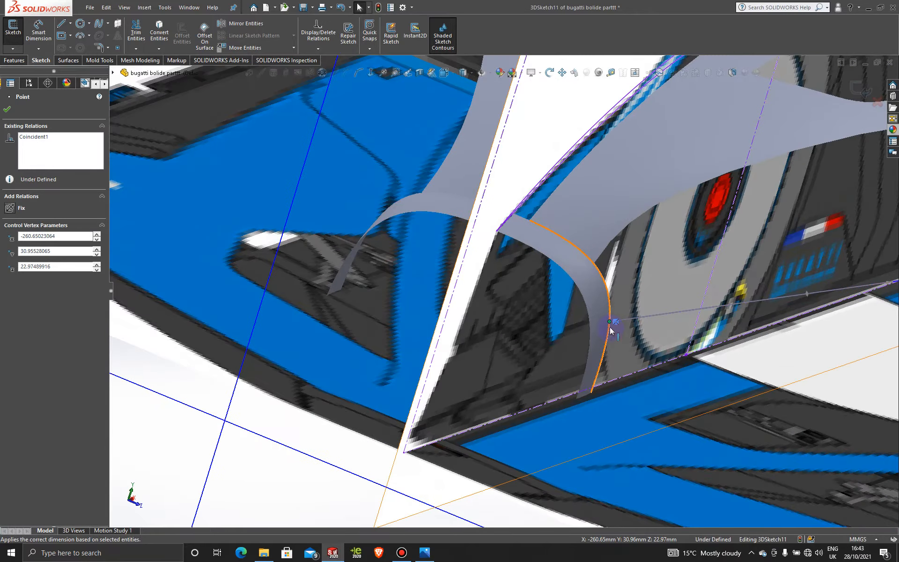
drag(613, 323, 615, 308)
scroll(620, 322, up, 5)
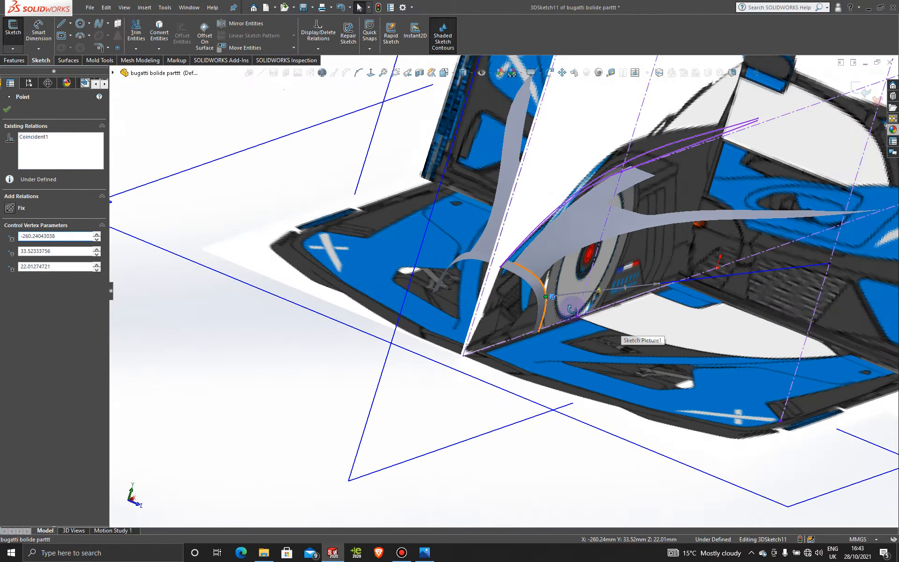
Step: Viewed square to the top reference picture, fine-tune the spline endpoint on the arch edge to about X -260.36, Y 32.76, Z 22.35 mm
middle_drag(618, 327, 512, 373)
key(space)
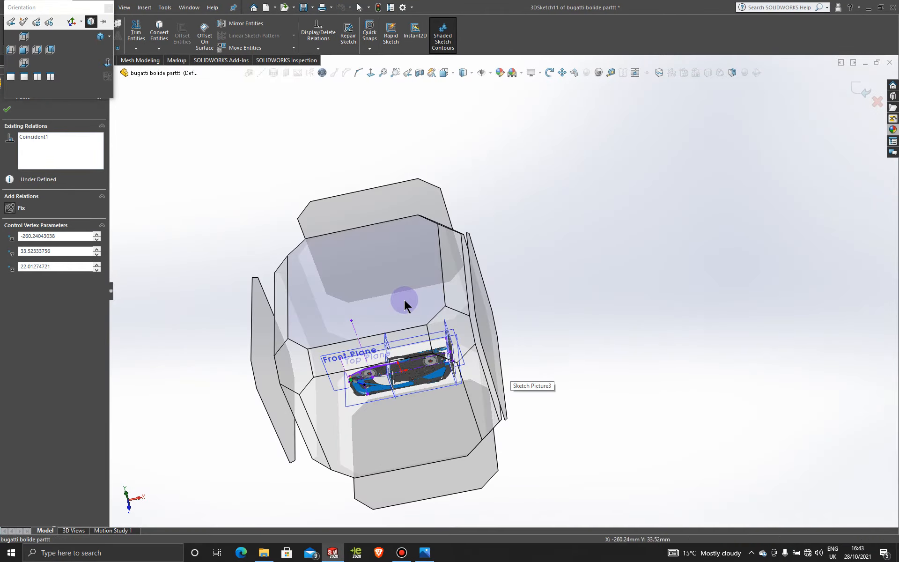
click(405, 305)
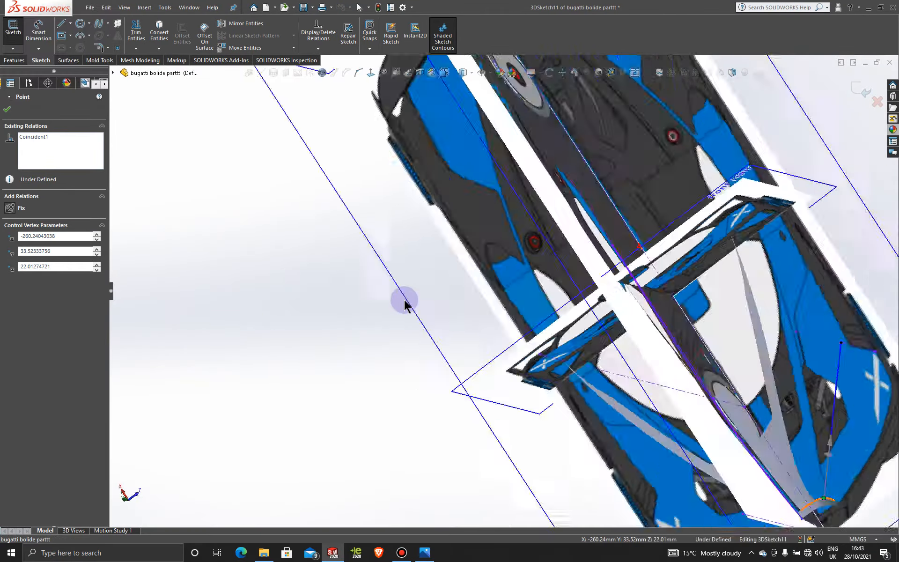
scroll(690, 272, down, 10)
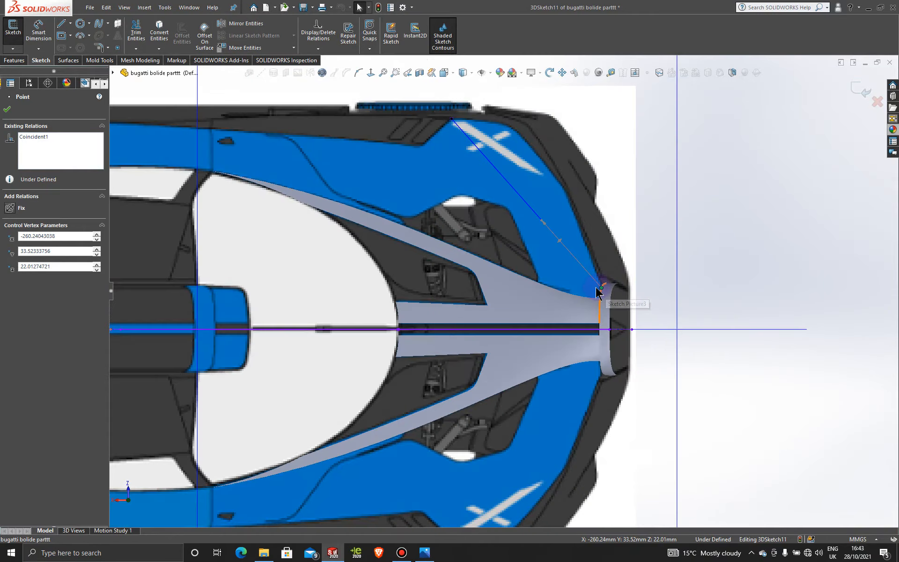
scroll(596, 298, down, 3)
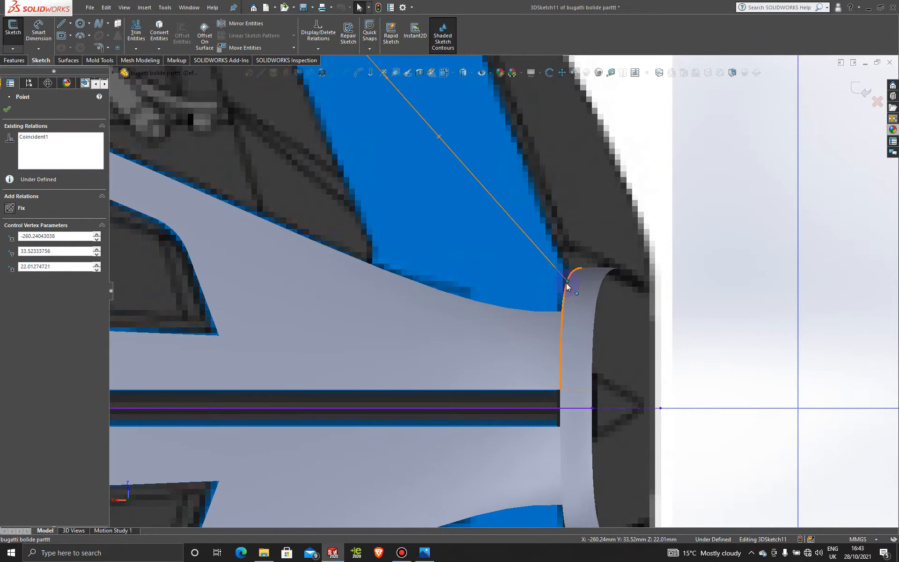
drag(572, 283, 570, 281)
scroll(573, 287, up, 3)
Step: From the top view, bend the spline toward the blue fender panel's front edge using its tangent handle at the fender point
middle_drag(538, 301, 664, 328)
key(space)
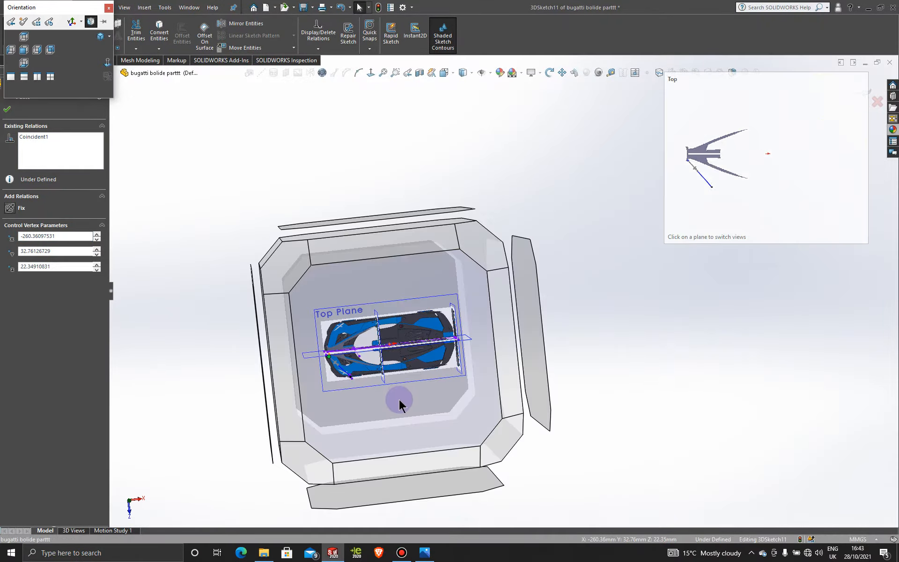
click(399, 400)
scroll(360, 313, down, 8)
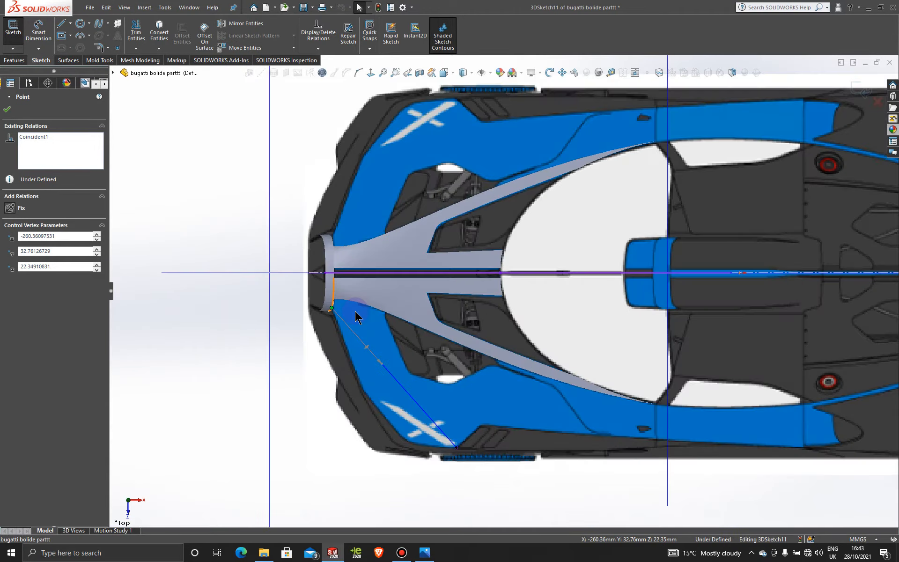
scroll(534, 394, up, 6)
scroll(548, 427, down, 3)
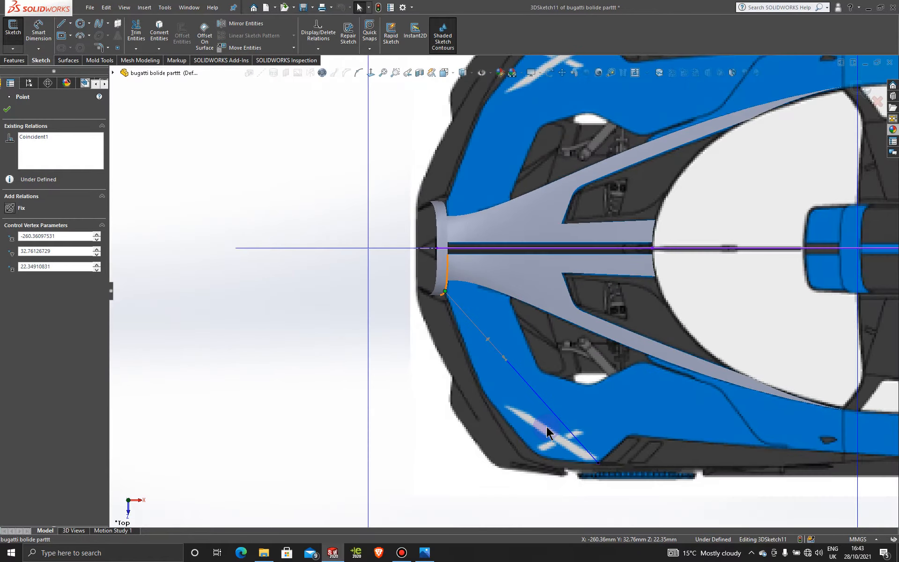
scroll(562, 453, down, 2)
click(544, 383)
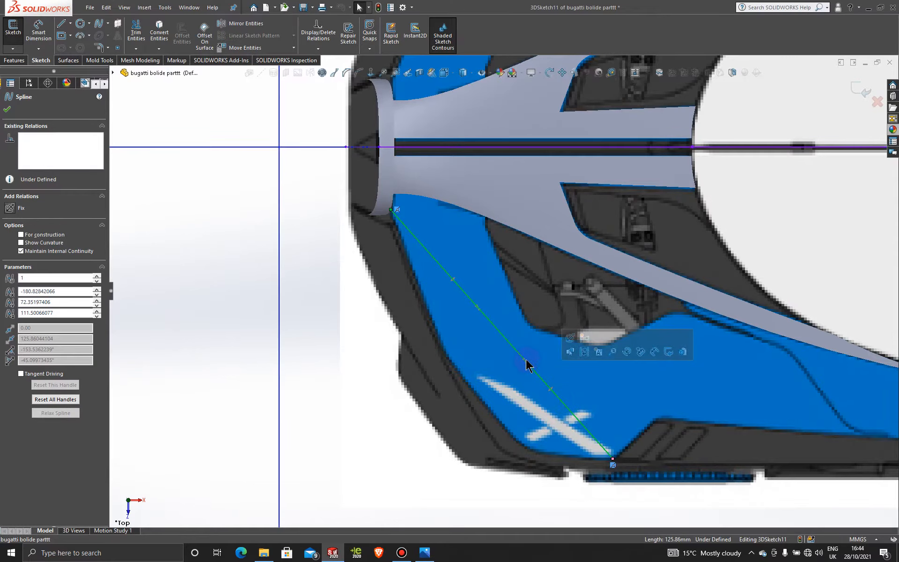
drag(523, 364, 494, 404)
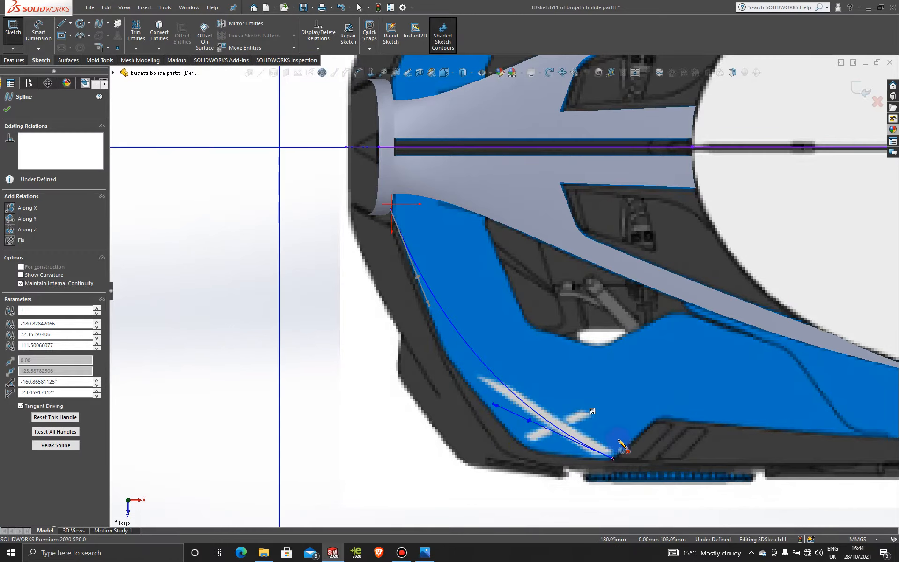
Step: Insert several intermediate points along the fender spline and display its control polygon
click(561, 430)
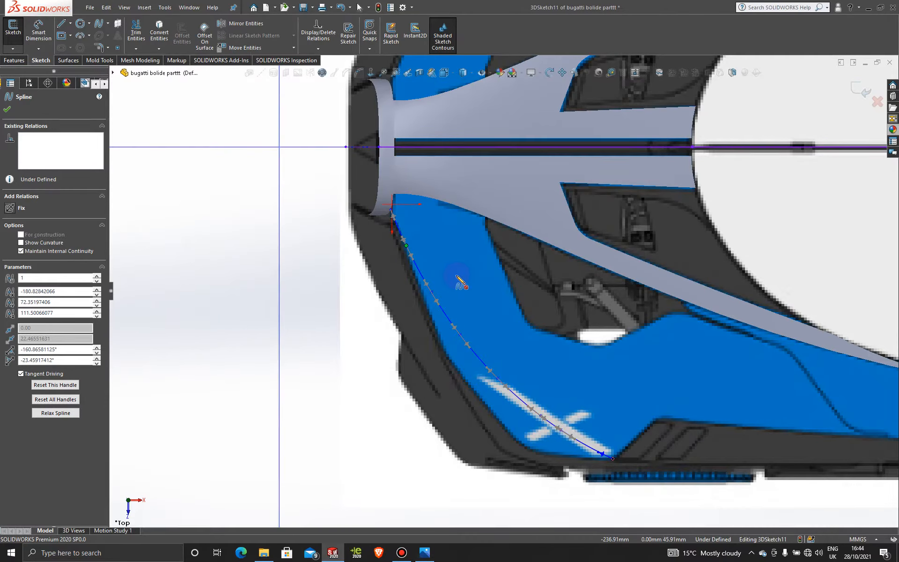
key(Escape)
click(478, 355)
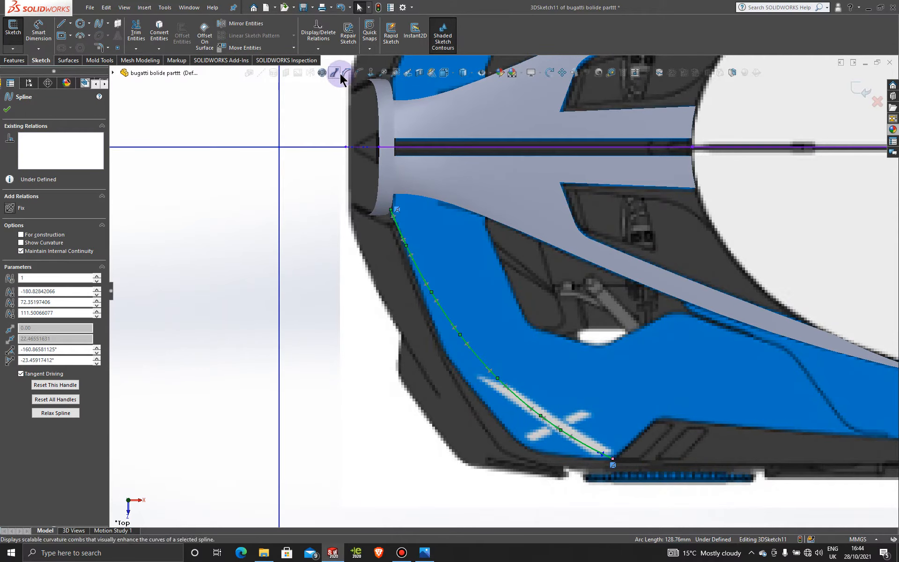
scroll(579, 440, down, 4)
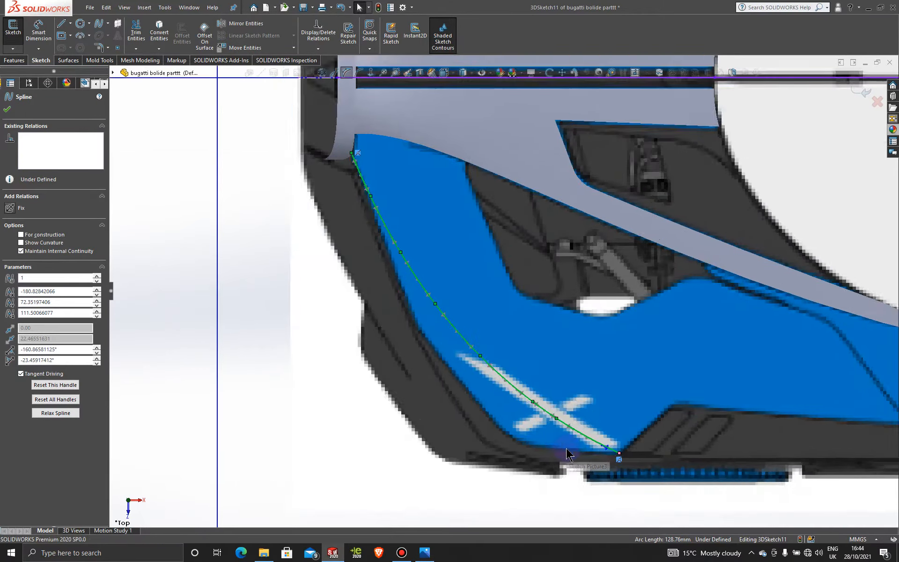
click(588, 430)
scroll(538, 422, up, 2)
scroll(539, 407, down, 1)
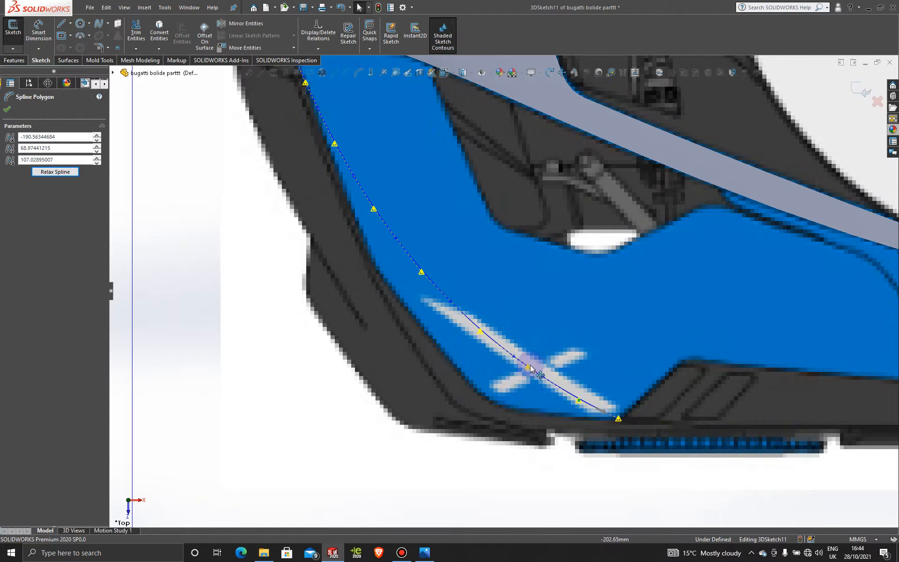
Step: Move four control polygon vertices outward so the spline follows the blue panel's edge around the fender's outer corner
drag(527, 369, 510, 386)
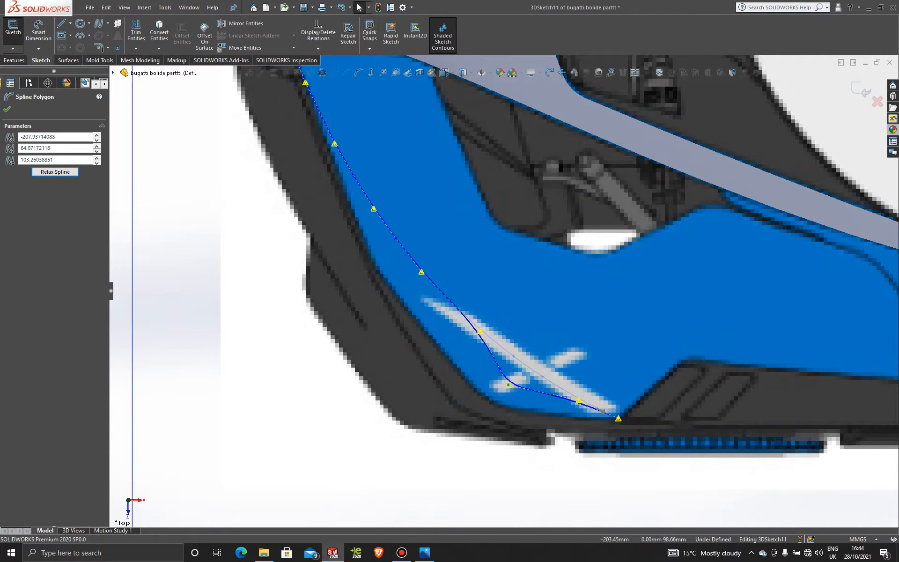
drag(483, 335, 453, 353)
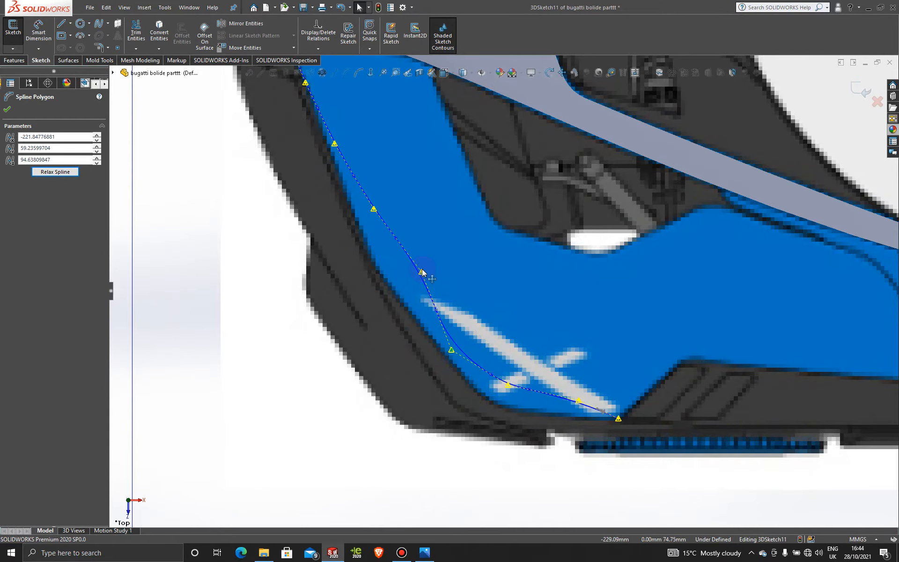
drag(422, 273, 390, 283)
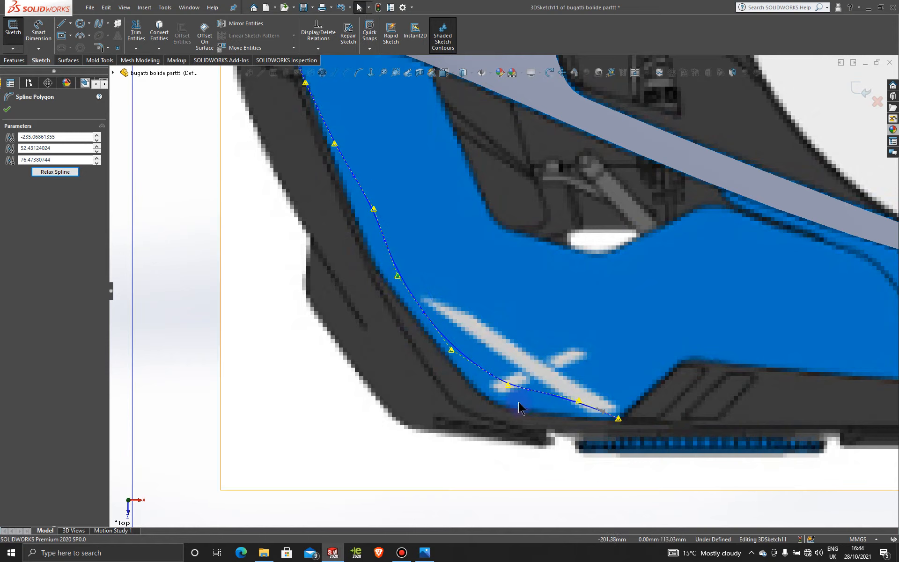
drag(579, 402, 571, 418)
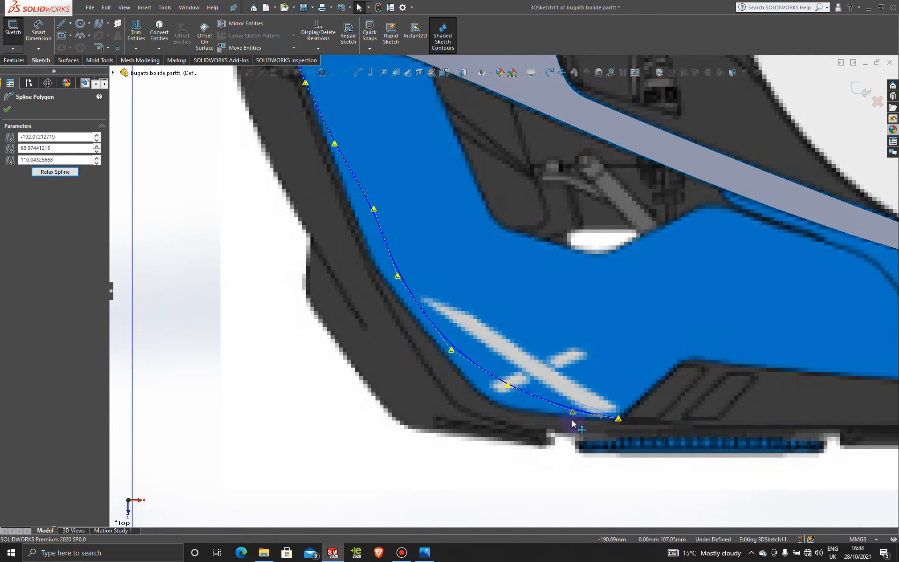
drag(507, 387, 513, 412)
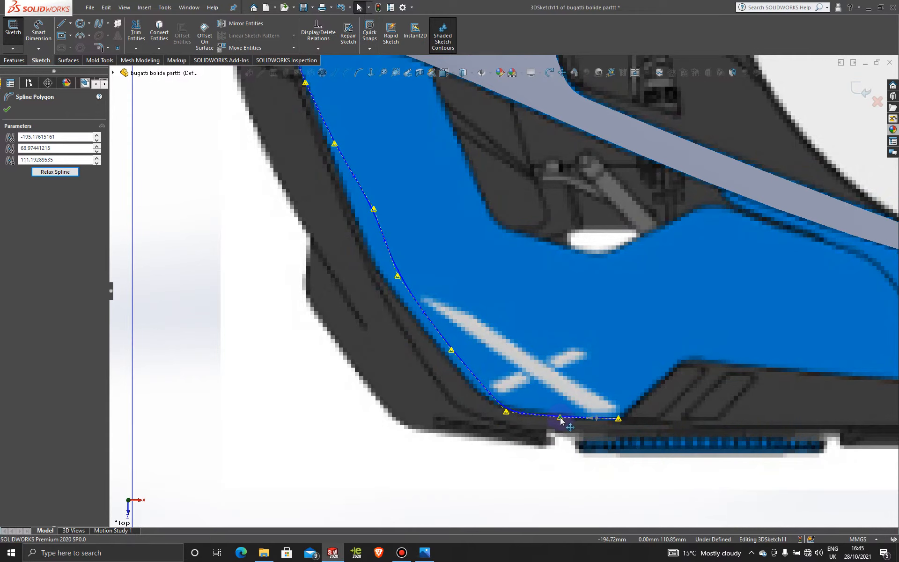
Step: Refine the two corner vertices against the blue panel's edge, to about X -223.68, Z 96.39 mm and X -210.13, Z 109.12 mm
scroll(498, 363, up, 2)
scroll(502, 373, down, 1)
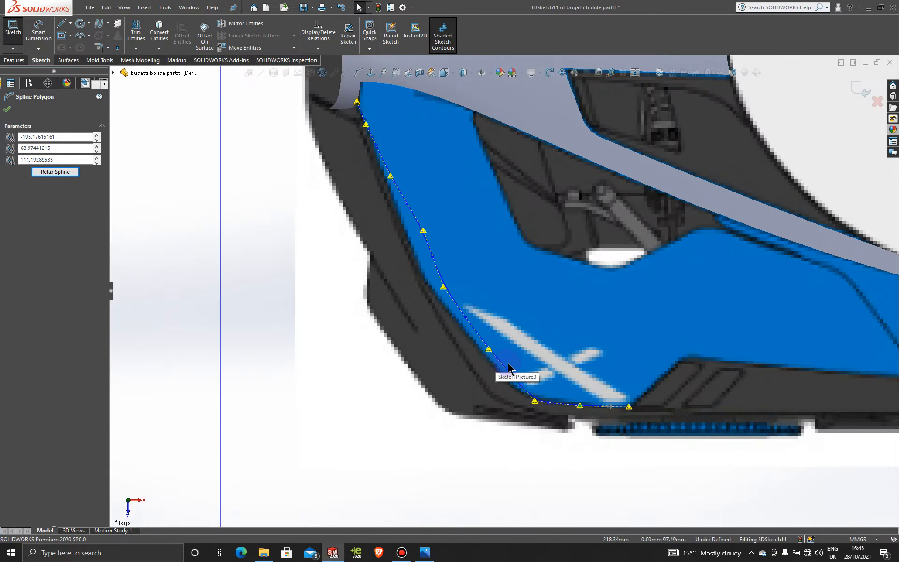
drag(488, 354, 482, 360)
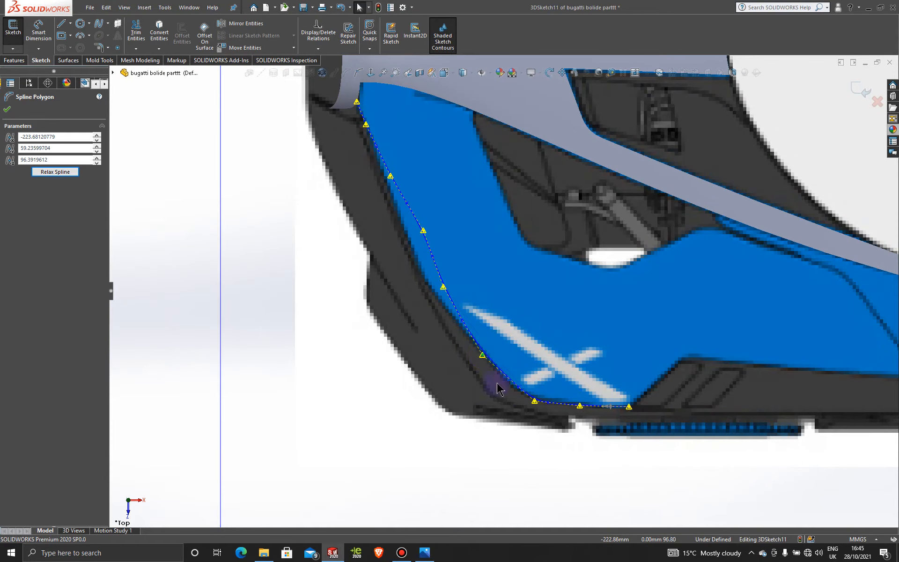
drag(528, 398, 523, 396)
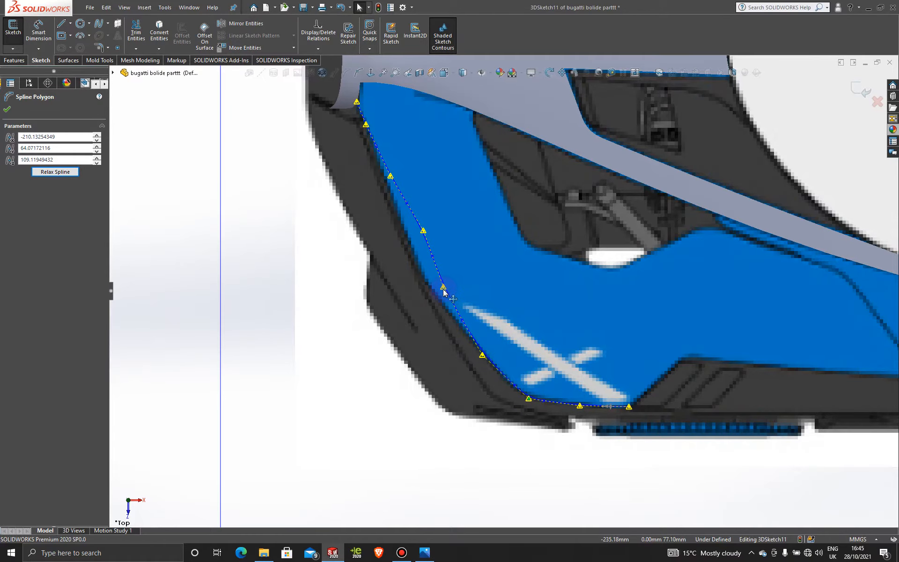
Step: Reposition the four control vertices between the fender corner and the grille arch onto the blue panel's front edge
scroll(466, 287, up, 2)
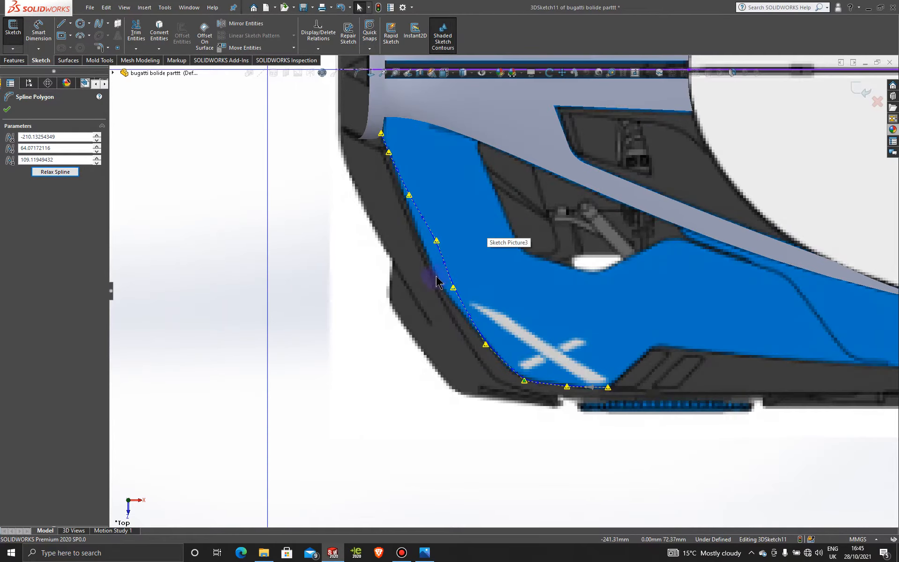
drag(453, 291, 440, 284)
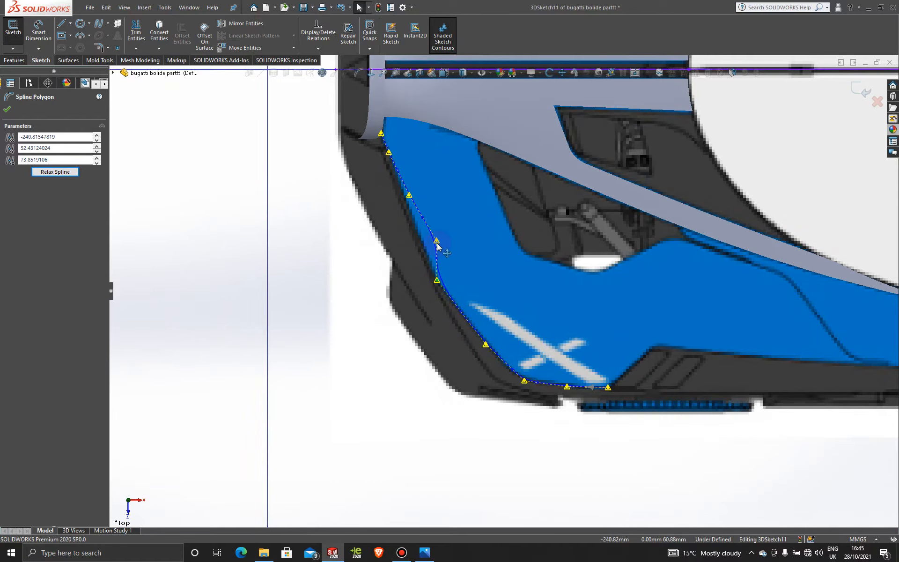
drag(437, 244, 430, 258)
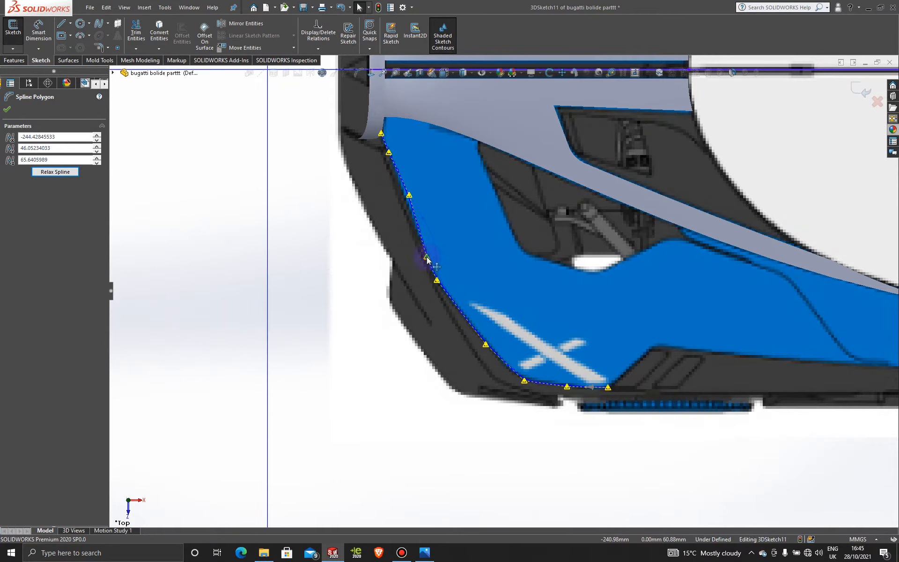
scroll(405, 159, down, 2)
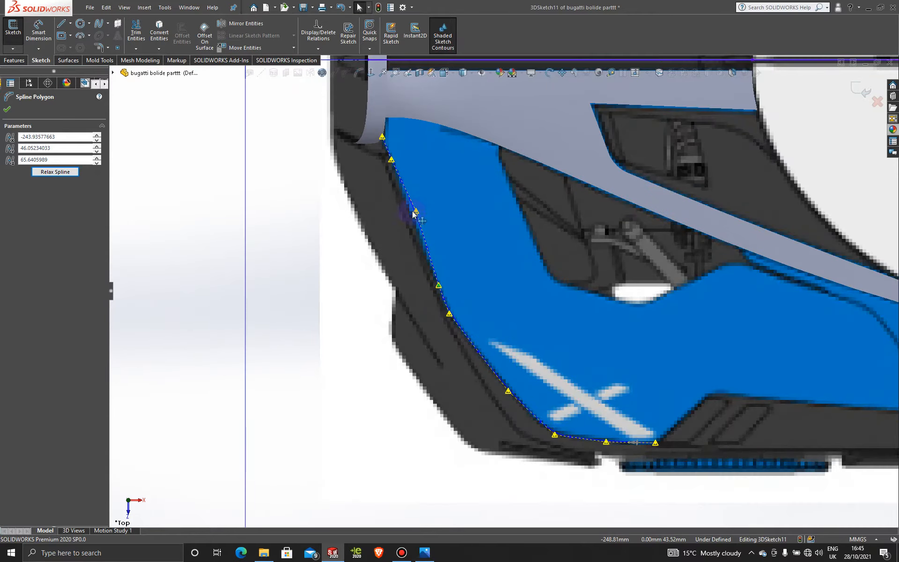
drag(417, 215, 408, 215)
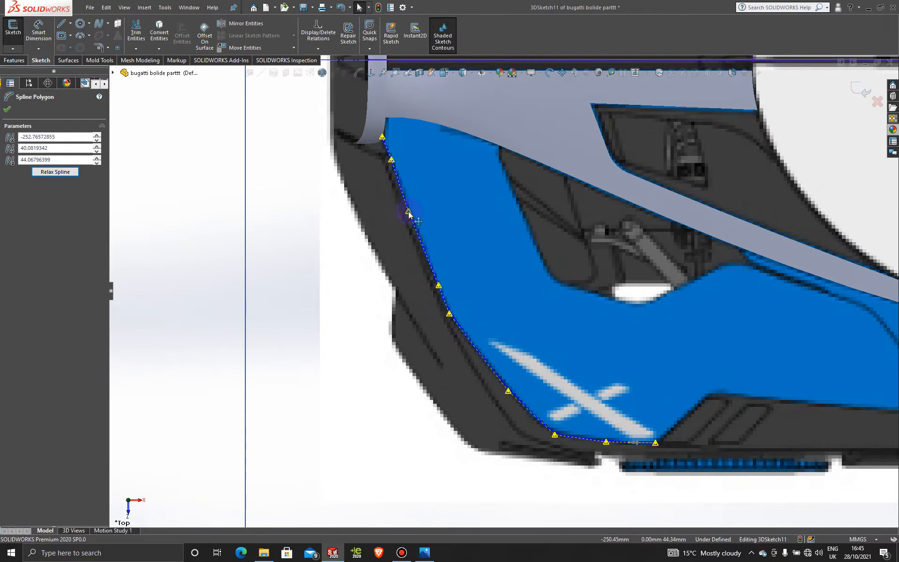
drag(392, 160, 390, 160)
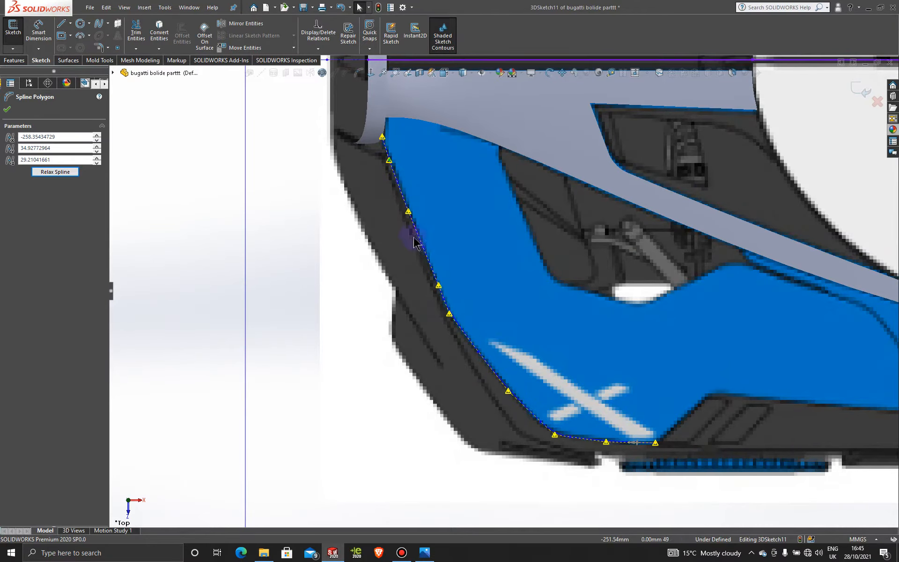
Step: Nudge the control vertex midway along the fender's front edge to about X -243.67, Z 67.35 mm in the top view
scroll(411, 232, down, 2)
drag(460, 308, 459, 308)
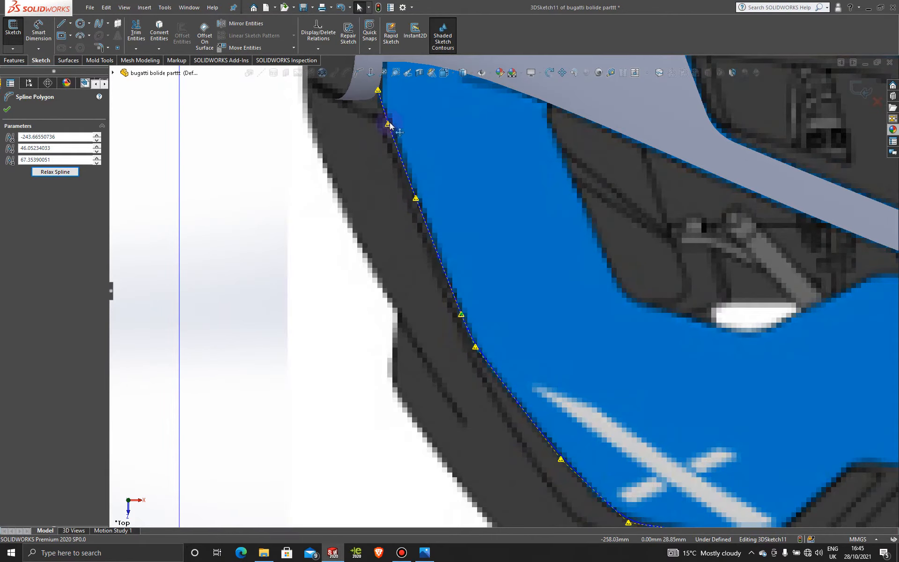
scroll(504, 304, up, 5)
scroll(626, 411, down, 5)
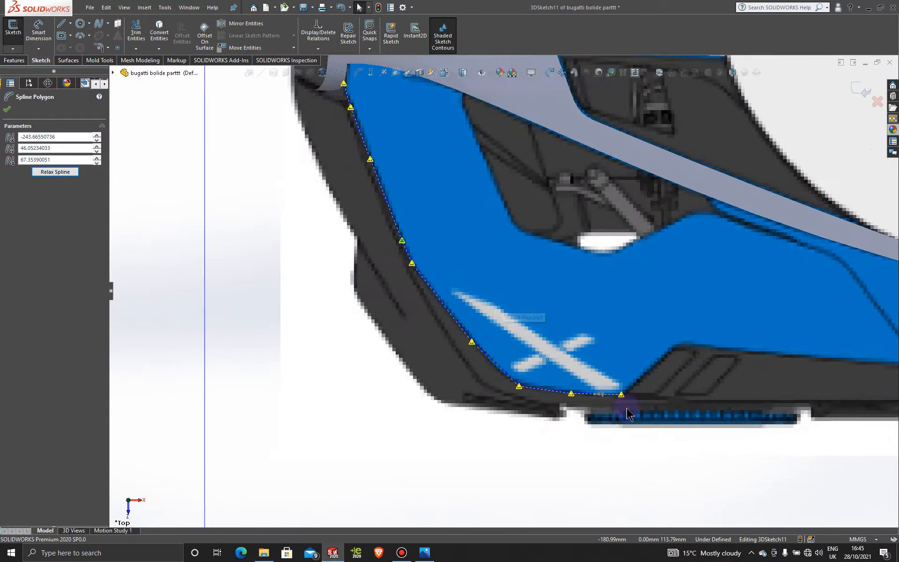
Step: Orient to the Left view and lower the fender spline's control vertices onto the blue panel's lower edge in the front picture
scroll(535, 428, up, 5)
middle_drag(532, 417, 631, 246)
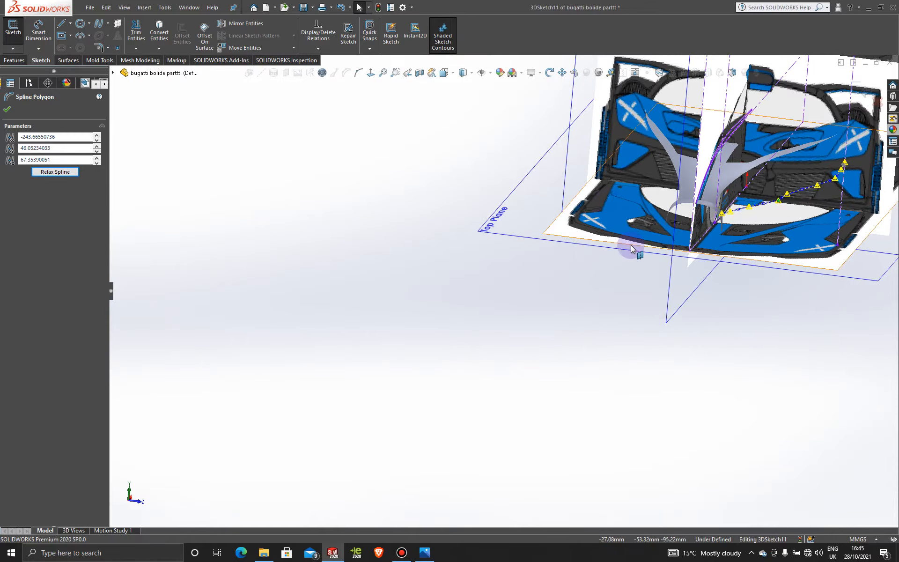
key(space)
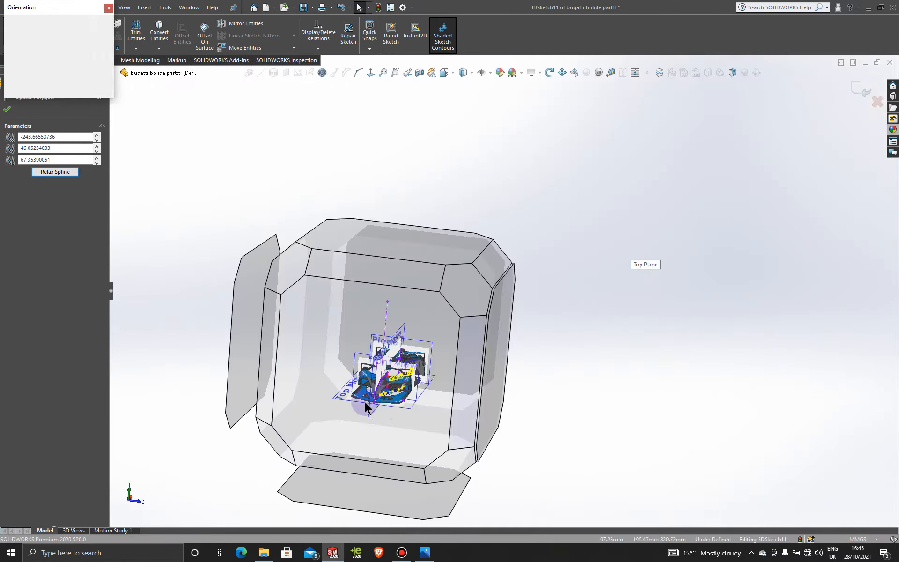
click(386, 431)
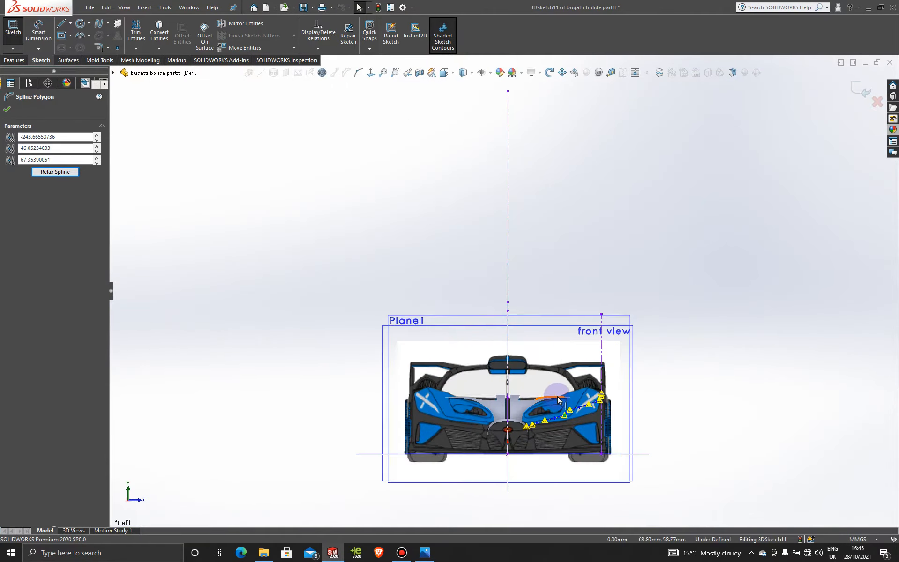
scroll(563, 391, down, 3)
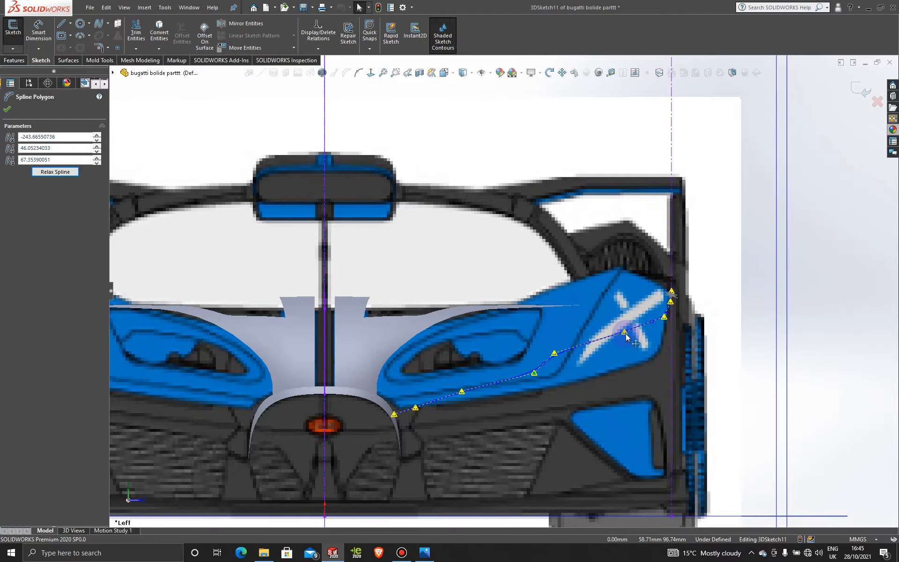
drag(626, 333, 639, 377)
drag(664, 320, 665, 329)
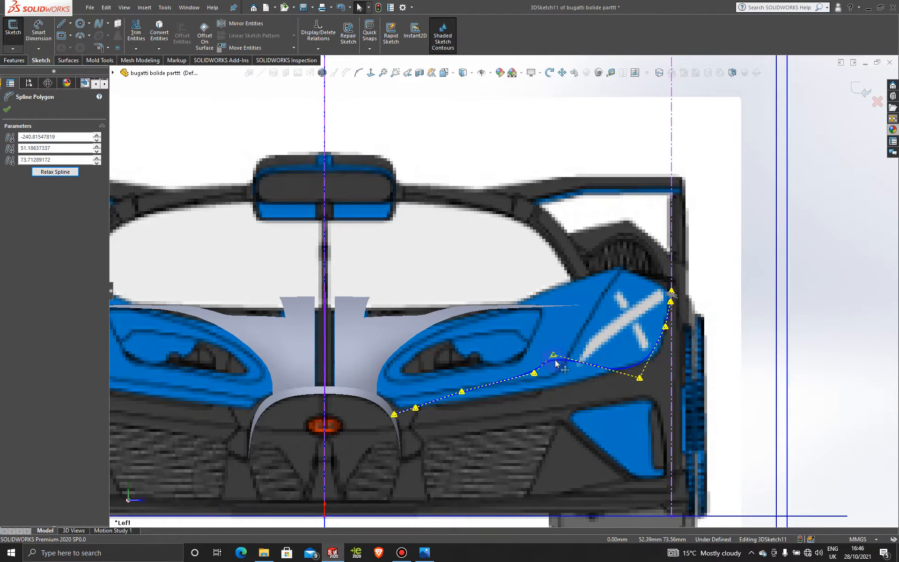
drag(555, 354, 533, 391)
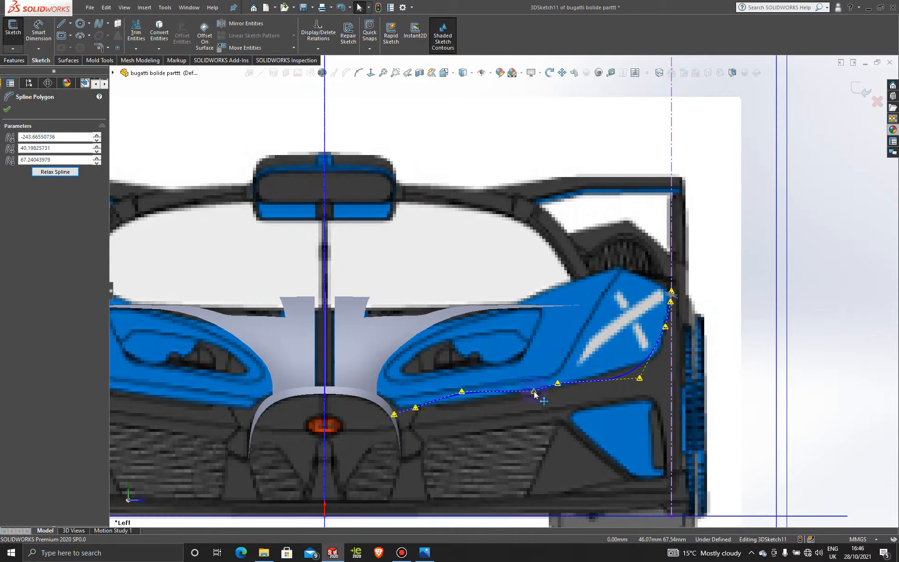
drag(463, 392, 419, 414)
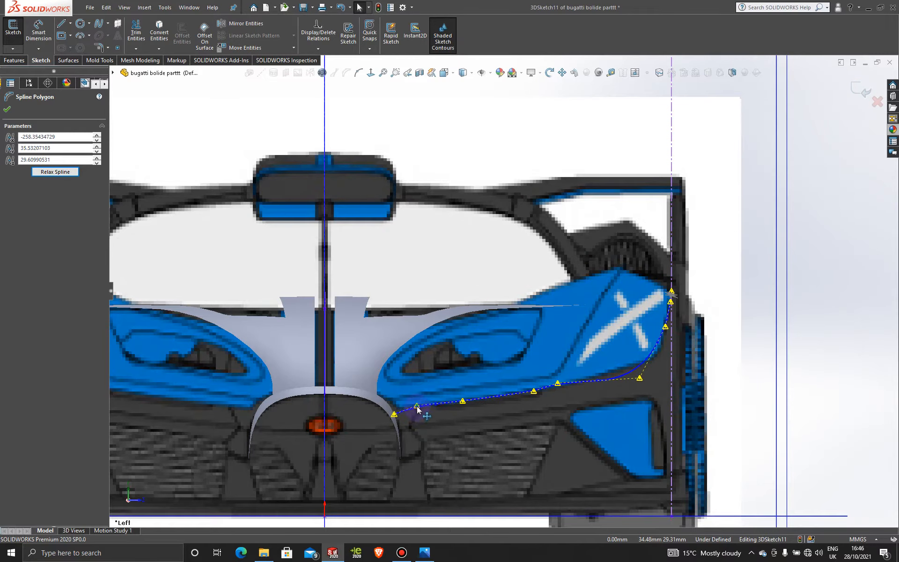
Step: Fine-tune the vertex below the headlight to about Y 41.50, Z 74.15 mm and raise the corner vertex to about Y 47.03, Z 101.40 mm
scroll(417, 411, down, 3)
scroll(412, 408, up, 5)
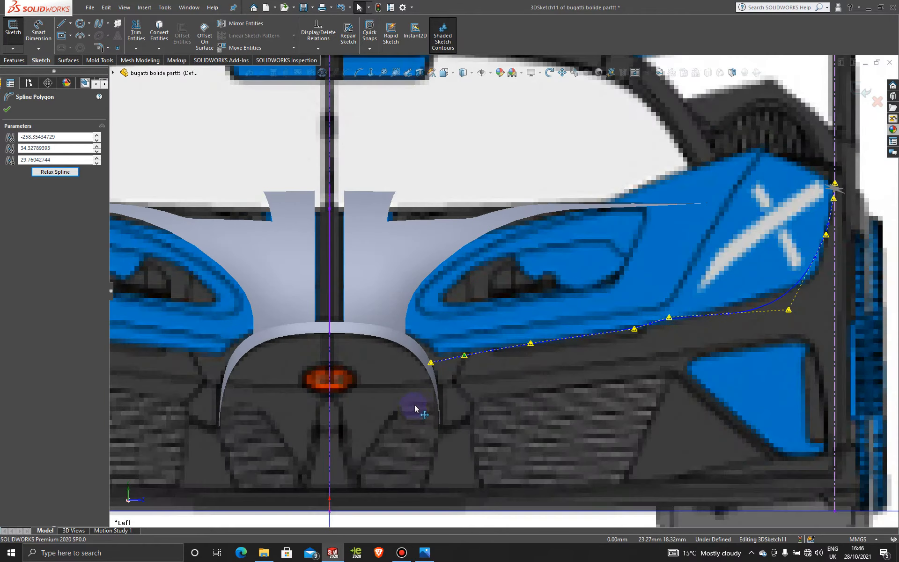
drag(669, 318, 668, 323)
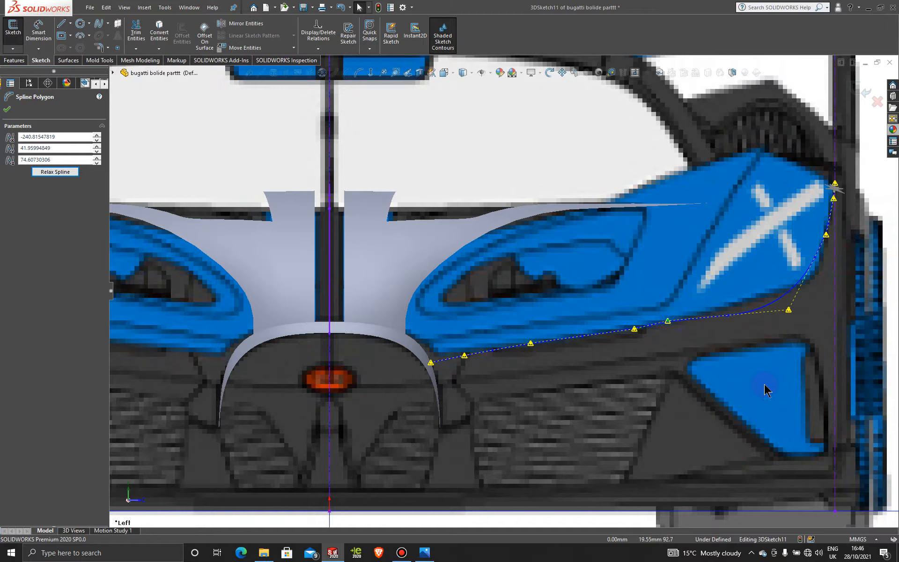
scroll(759, 415, up, 2)
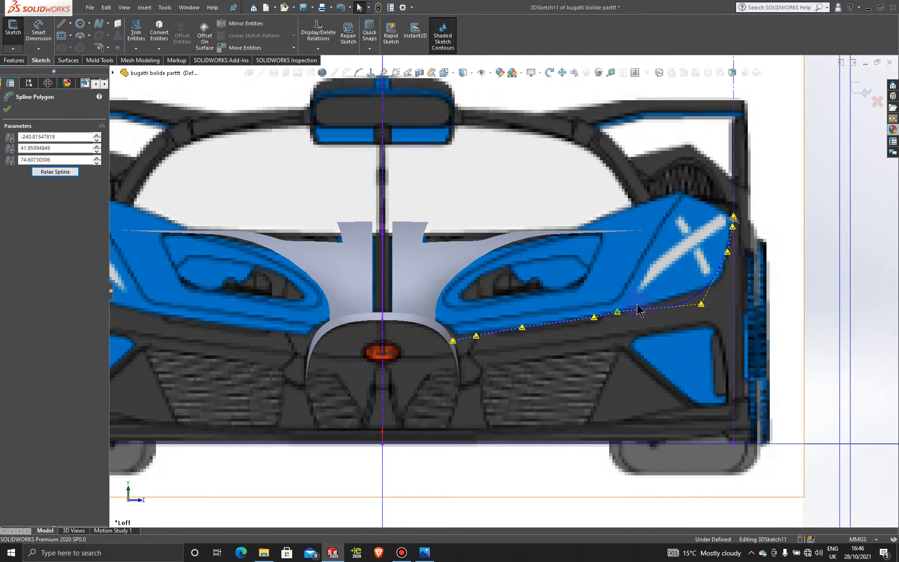
scroll(647, 318, down, 2)
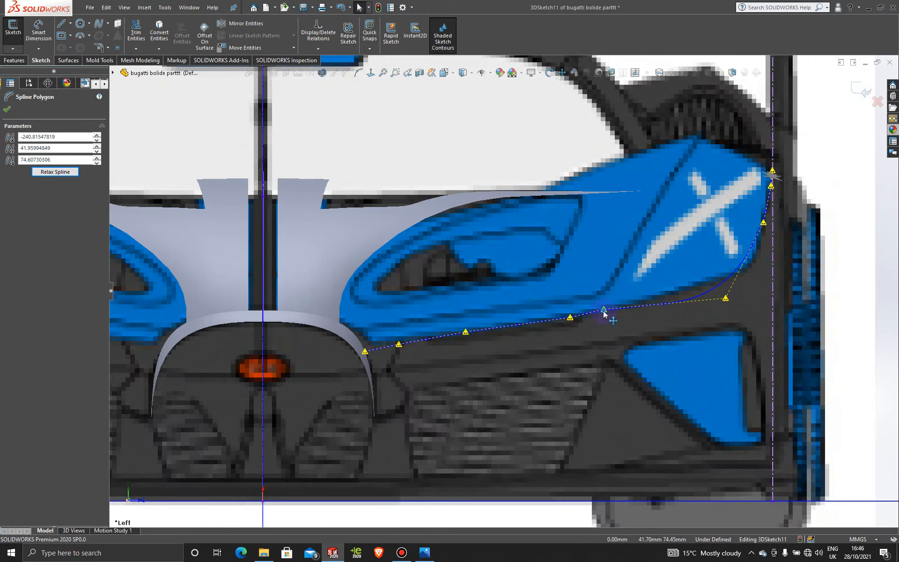
drag(604, 314, 601, 315)
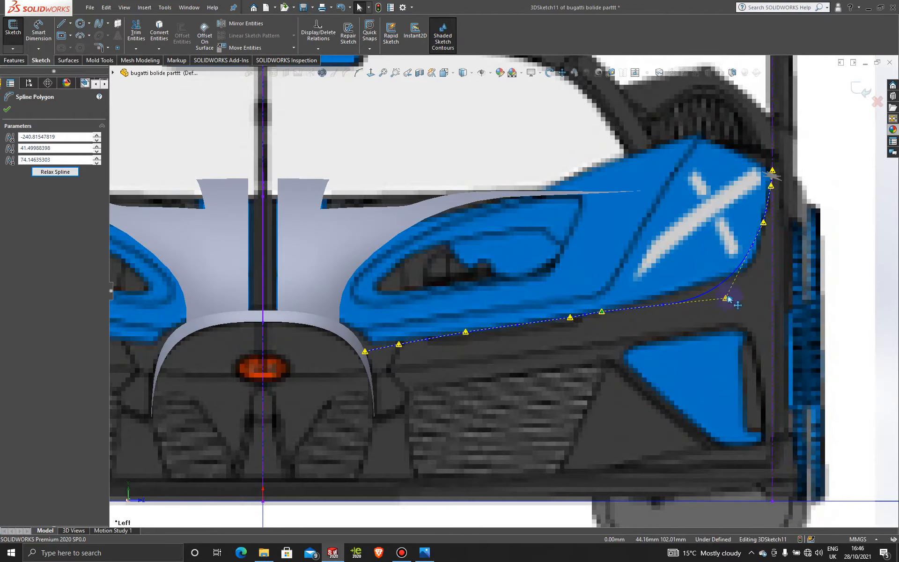
drag(728, 298, 726, 286)
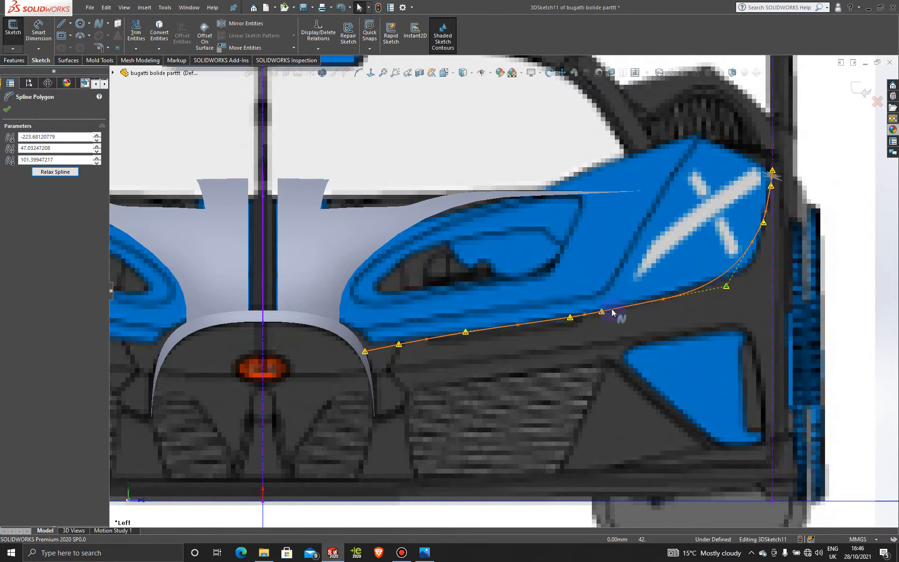
Step: Redistribute the lower-edge control vertices along the blue panel, moving the corner vertex to about Y 48.67, Z 105.60 mm
drag(602, 313, 670, 296)
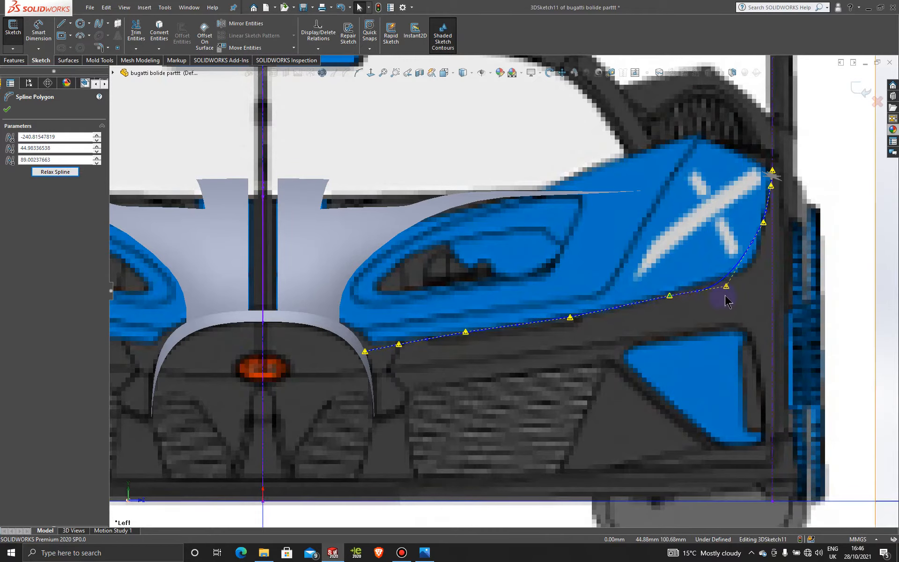
drag(726, 286, 745, 278)
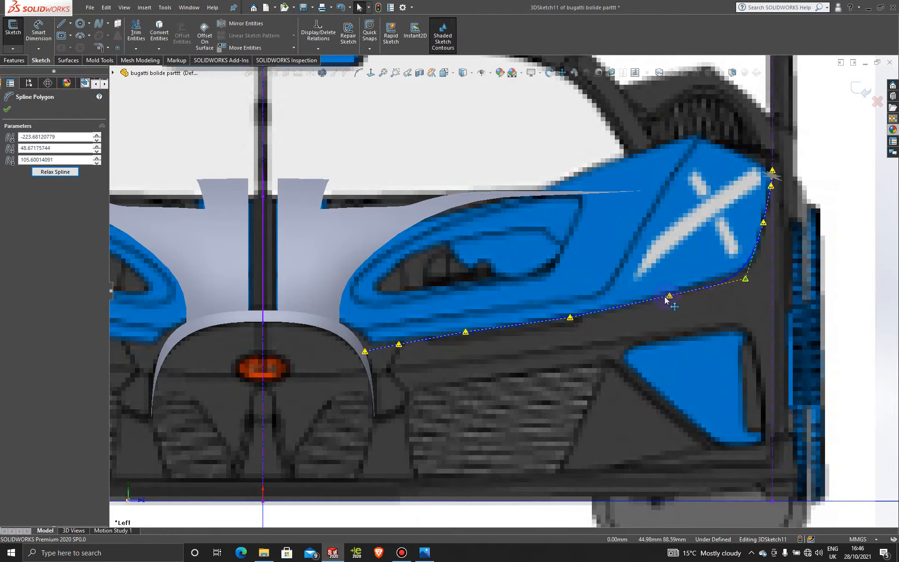
drag(669, 299, 655, 302)
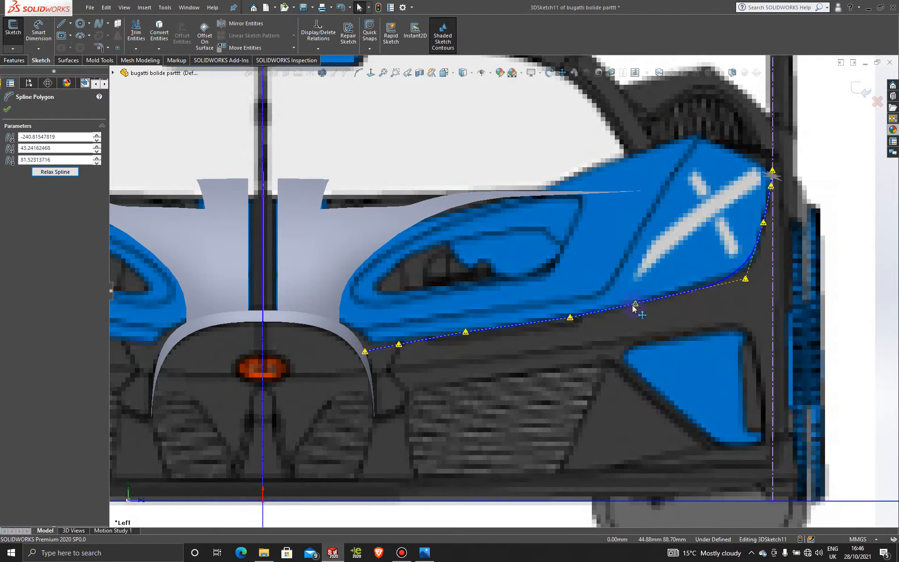
drag(570, 317, 620, 313)
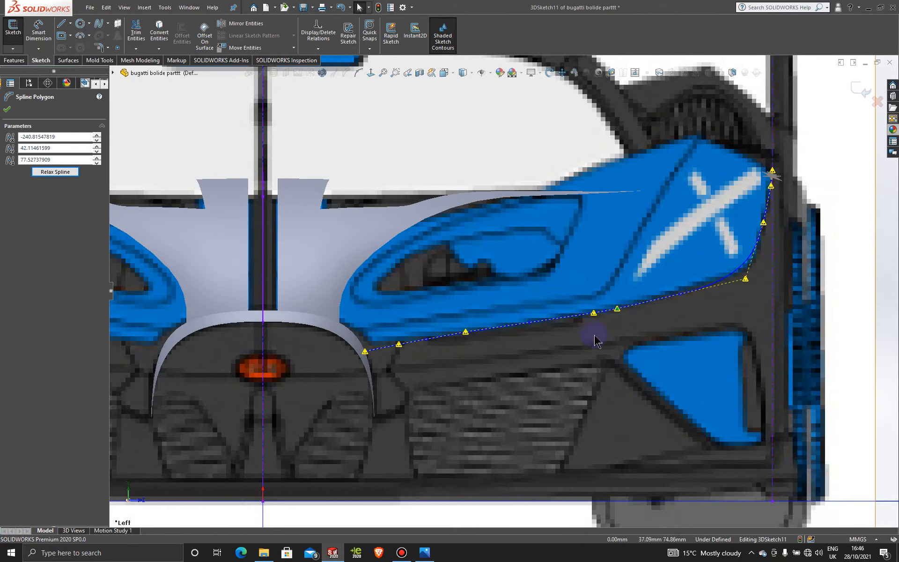
drag(467, 331, 467, 332)
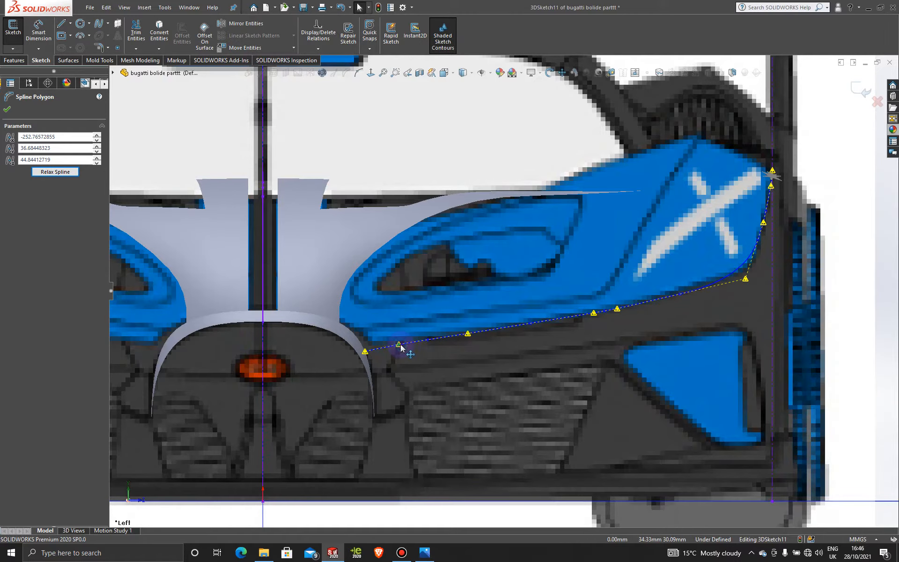
drag(401, 346, 402, 348)
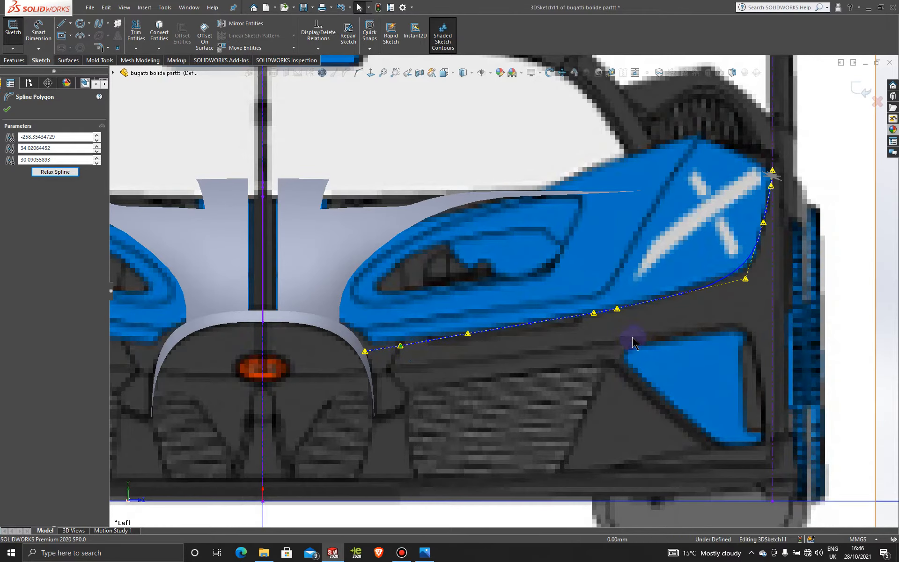
Step: Tighten the spline's outer corner by moving its two vertices to about Y 53.74, Z 107.93 mm and Y 49.51, Z 106.49 mm
scroll(612, 312, up, 1)
scroll(592, 333, down, 2)
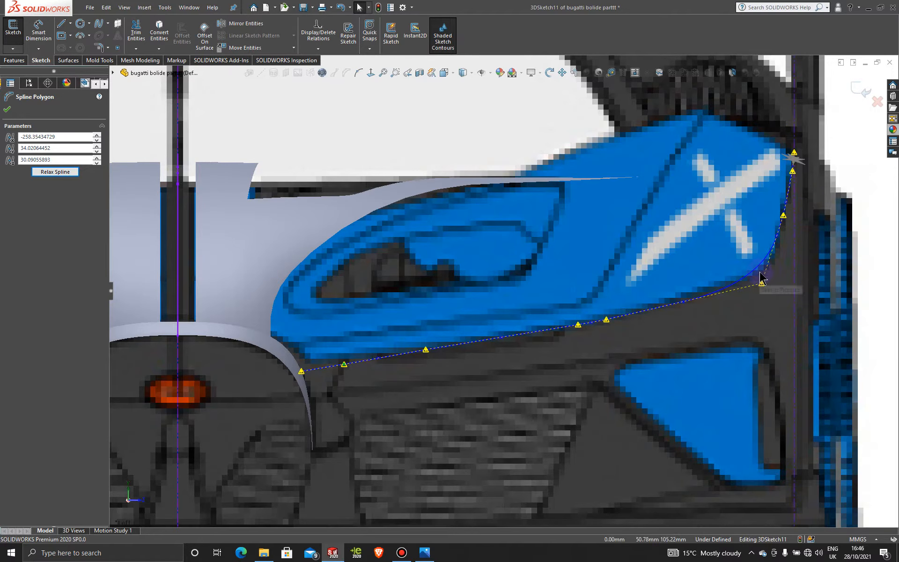
drag(784, 217, 776, 258)
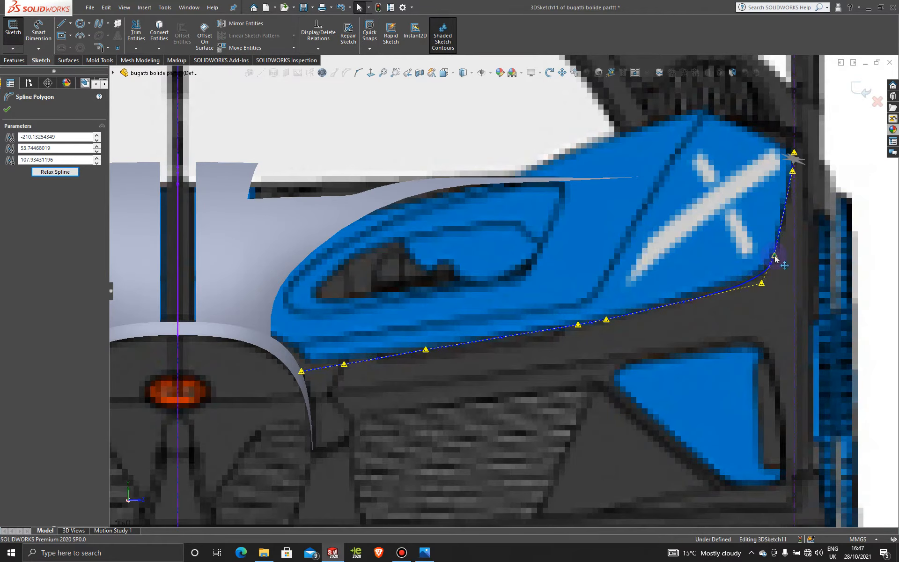
drag(761, 283, 766, 279)
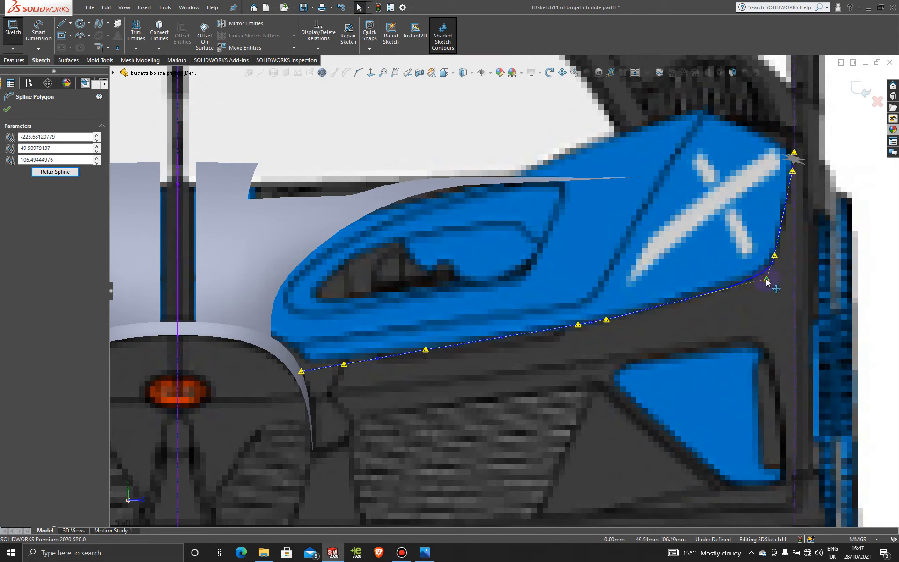
Step: Nudge three lower-edge vertices to about Y 41.80, Z 76.26 mm; Y 41.04, Z 72.70 mm; and Y 36.47, Z 45.26 mm
click(606, 321)
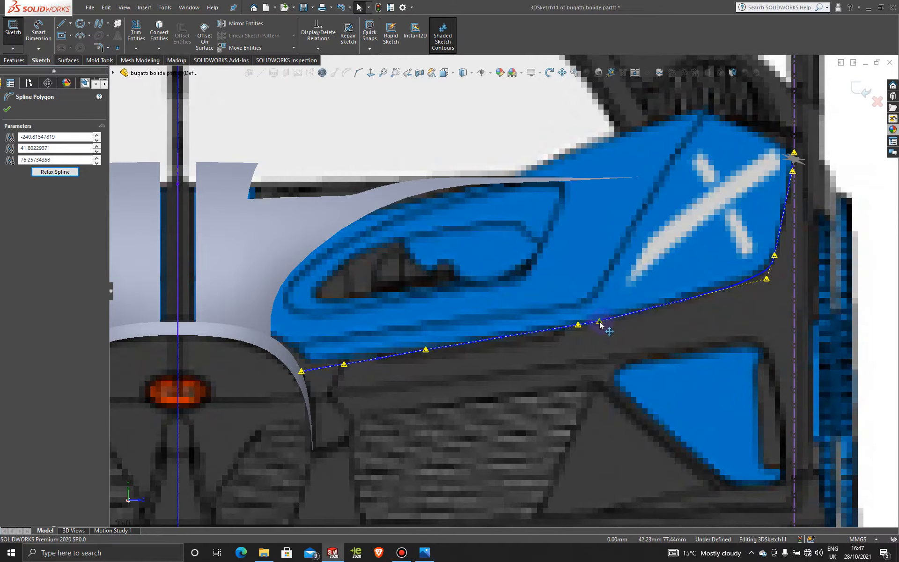
click(580, 329)
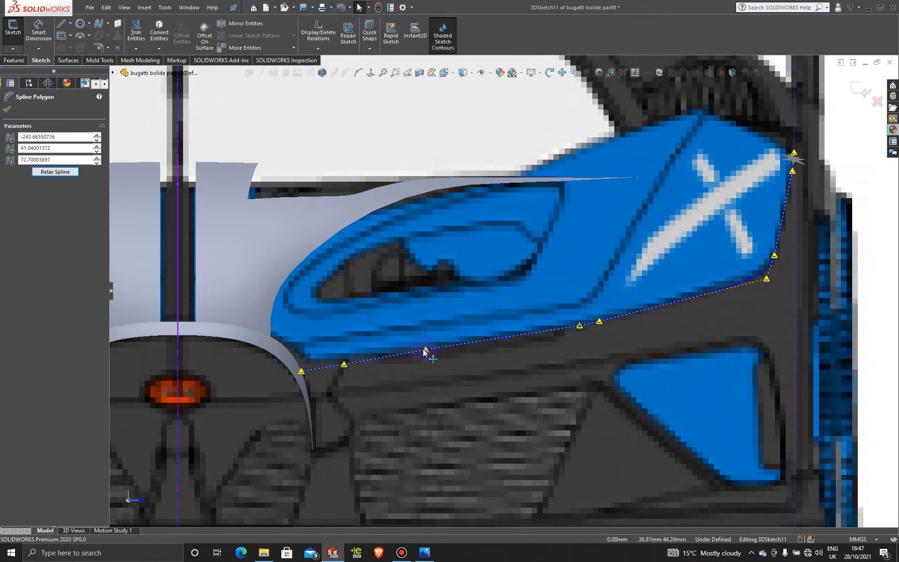
drag(428, 354, 431, 356)
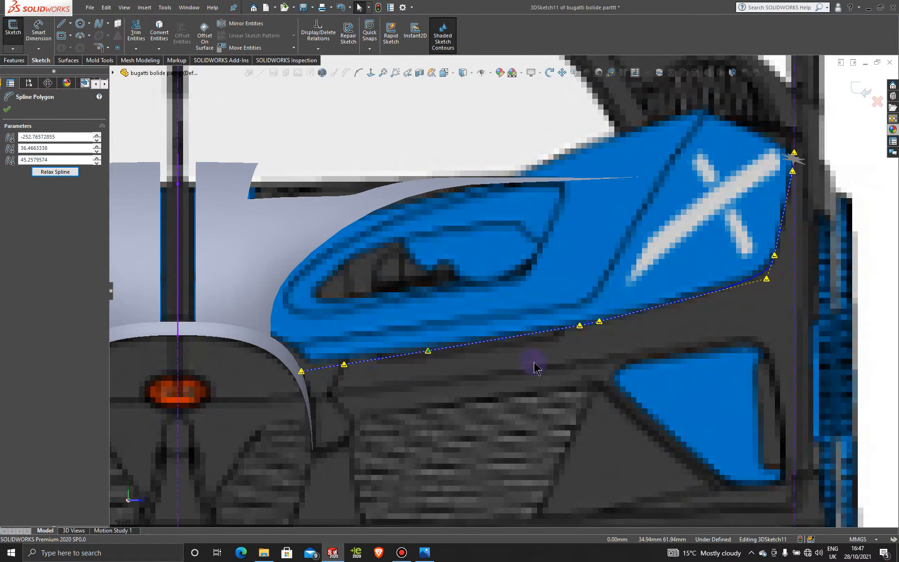
Step: Orient to the Front view and shift the four vertices near the nose onto the blue panel's lower edge in the side picture
scroll(669, 341, up, 5)
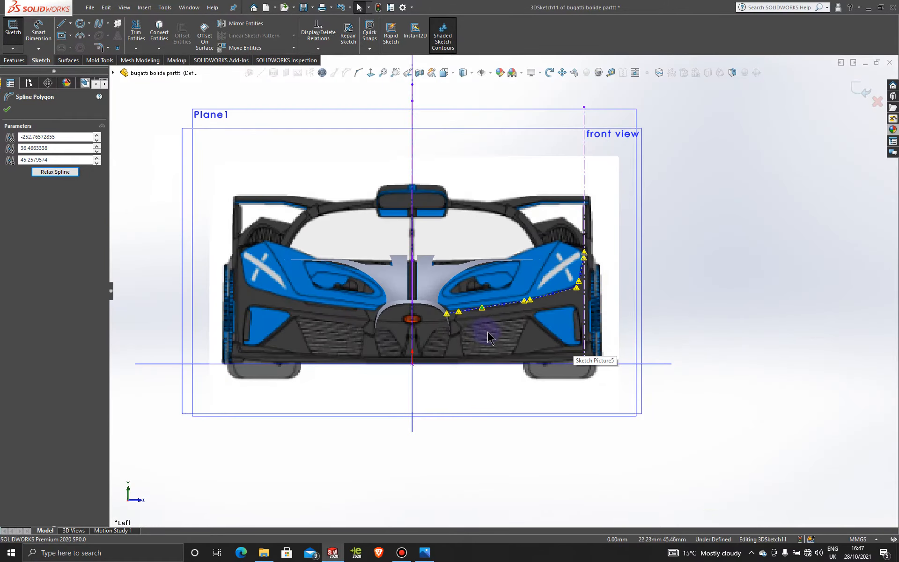
middle_drag(507, 330, 479, 325)
key(space)
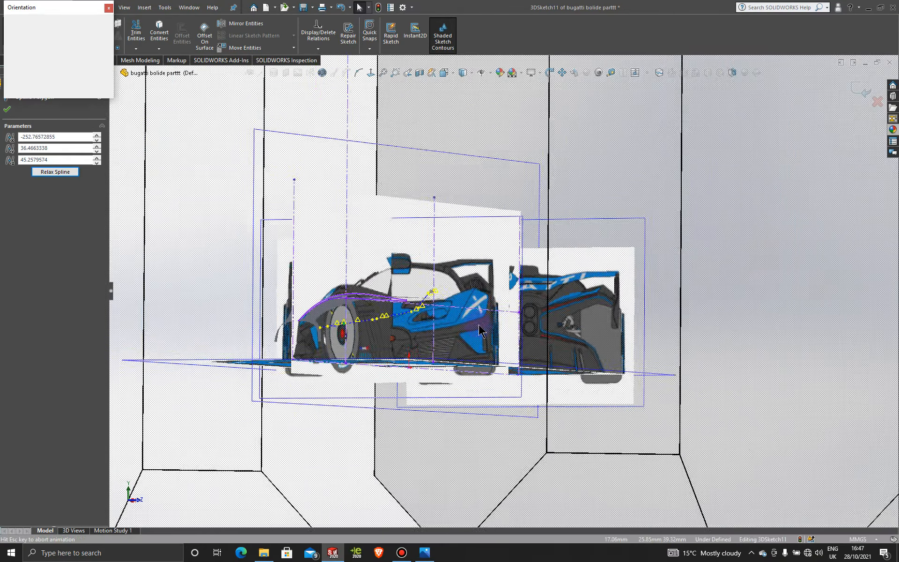
click(492, 334)
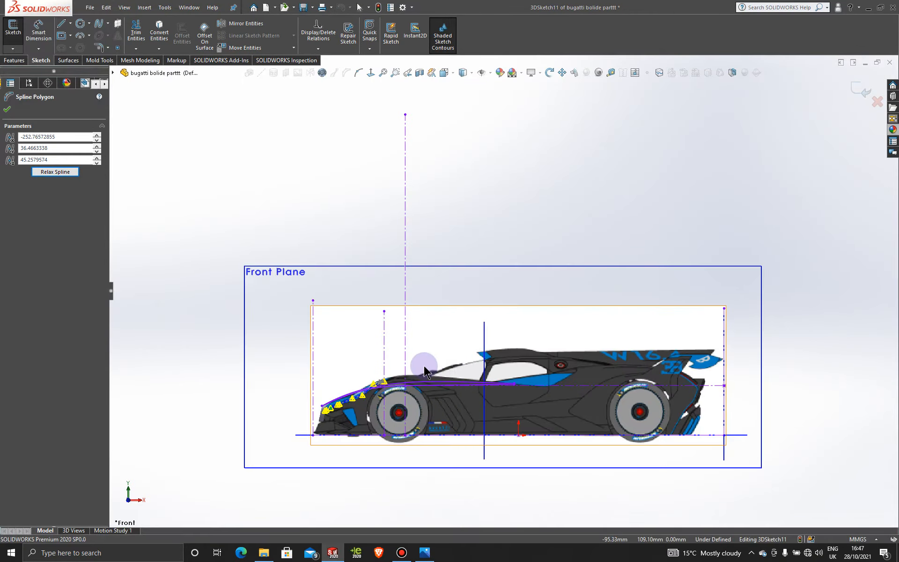
scroll(356, 373, down, 5)
scroll(344, 349, down, 2)
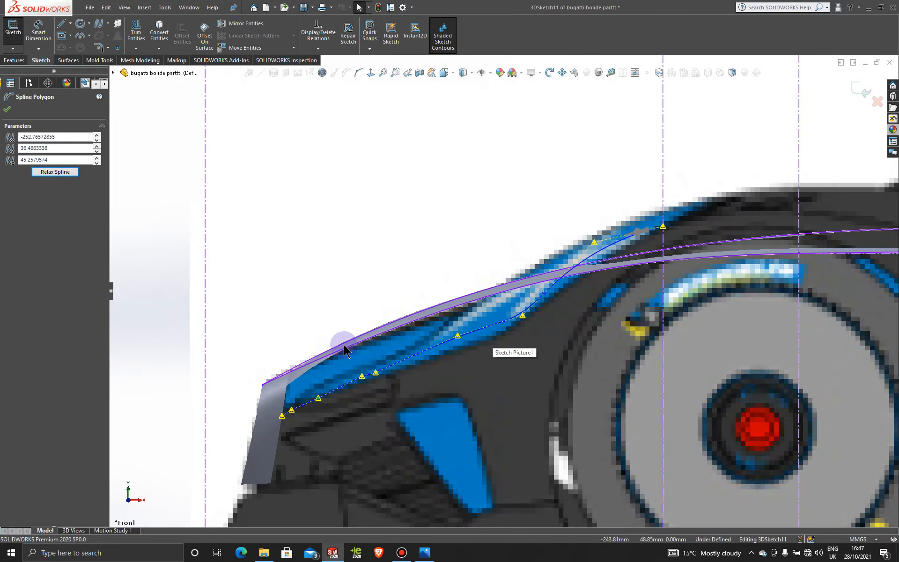
drag(374, 375, 296, 415)
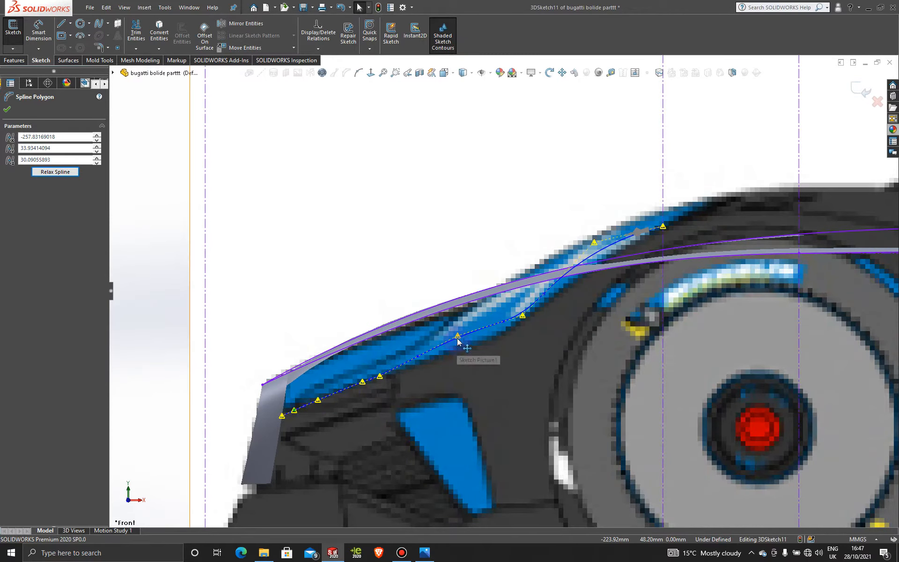
Step: Move the next three vertices toward the wheel arch to about X -222.16, Y 46.64 mm; X -212.87, Y 50.45 mm; and X -193.52, Y 66.09 mm
drag(458, 337, 468, 355)
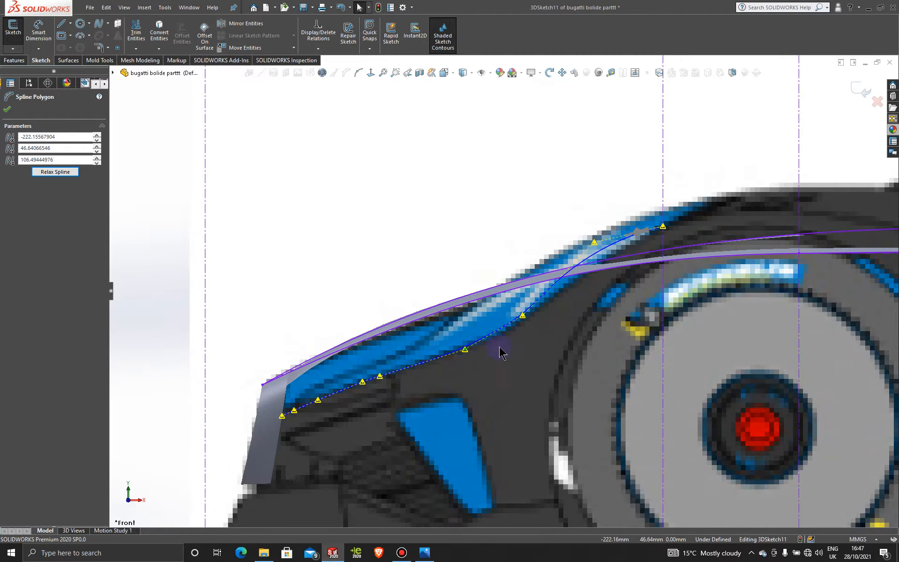
click(523, 320)
drag(524, 321, 510, 333)
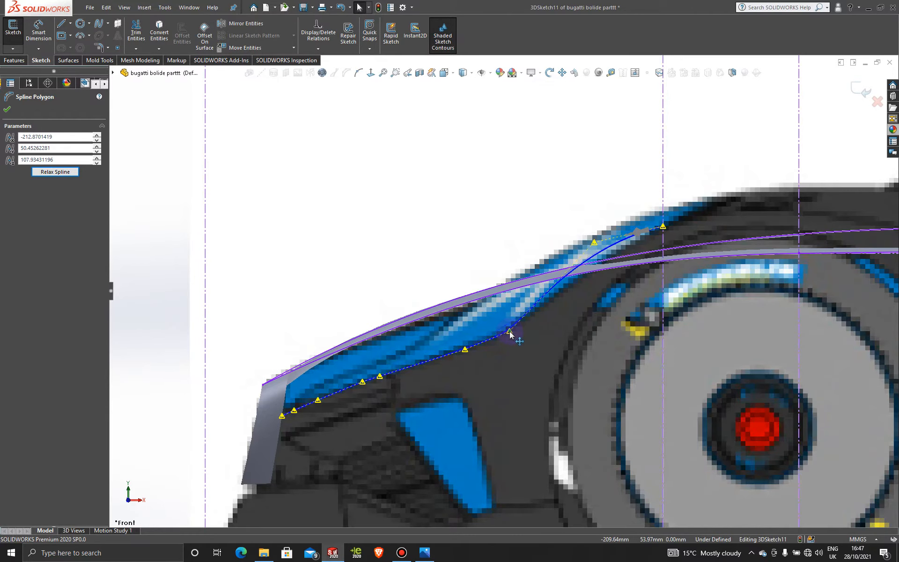
drag(594, 243, 602, 258)
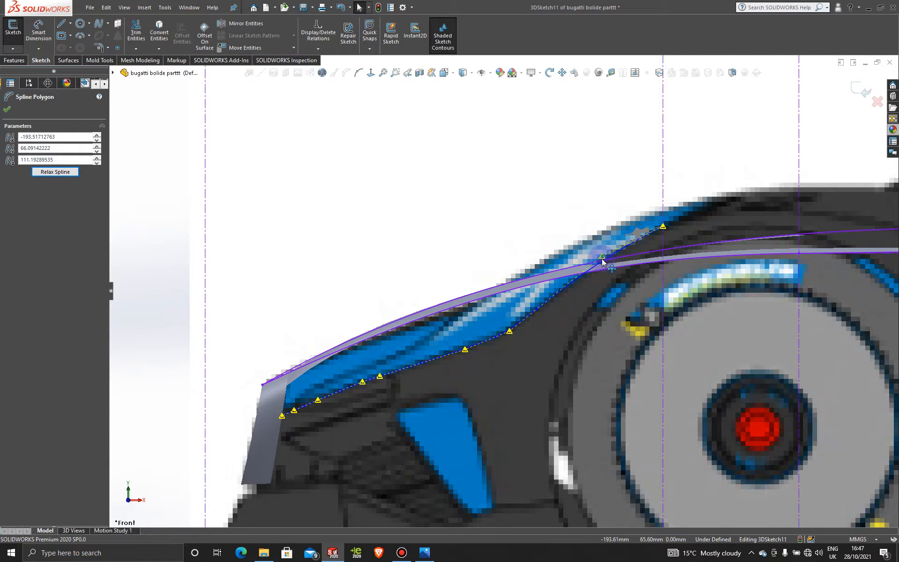
Step: Nudge four side-view spline vertices, including to about X -192.93, Y 65.60 mm; X -221.57, Y 46.93 mm; and X -239.72, Y 40.93 mm
drag(602, 258, 603, 257)
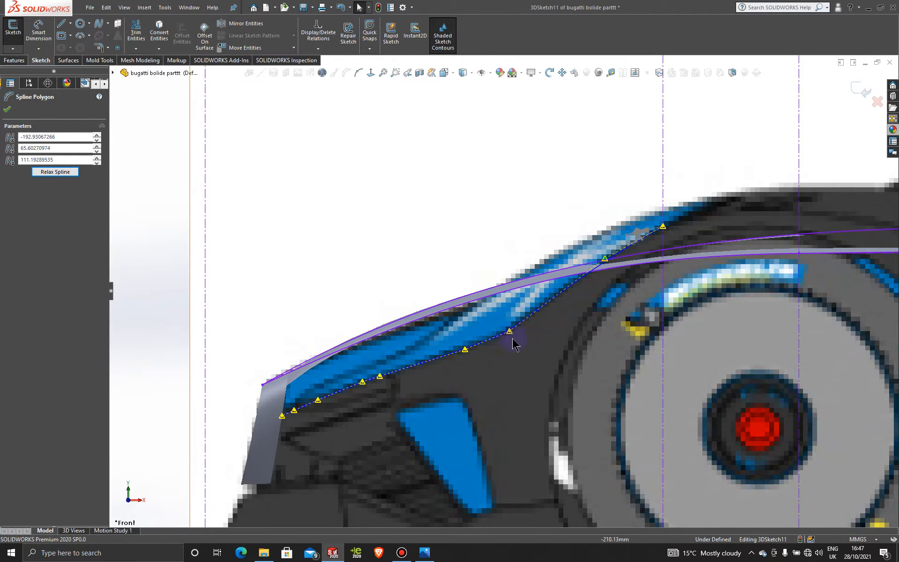
drag(465, 347, 468, 349)
scroll(358, 402, down, 1)
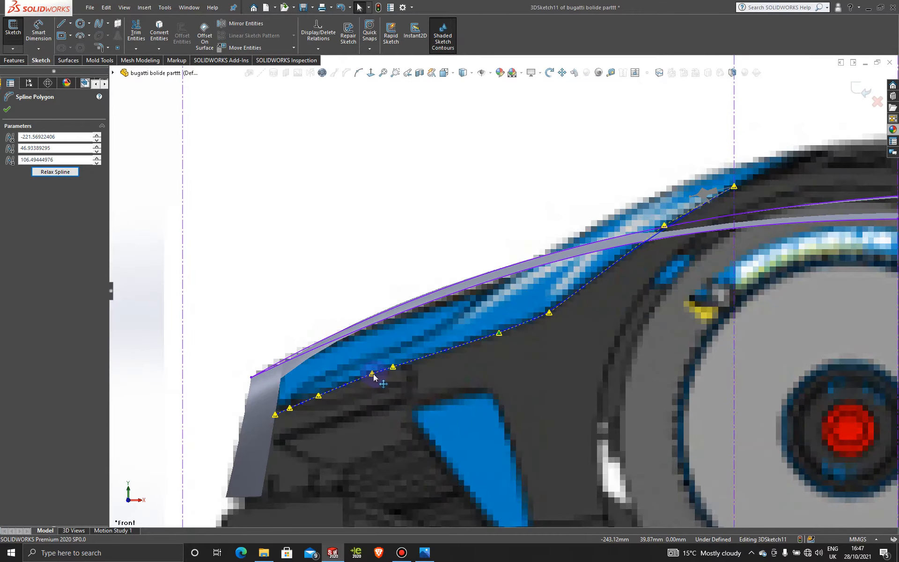
drag(374, 377, 373, 376)
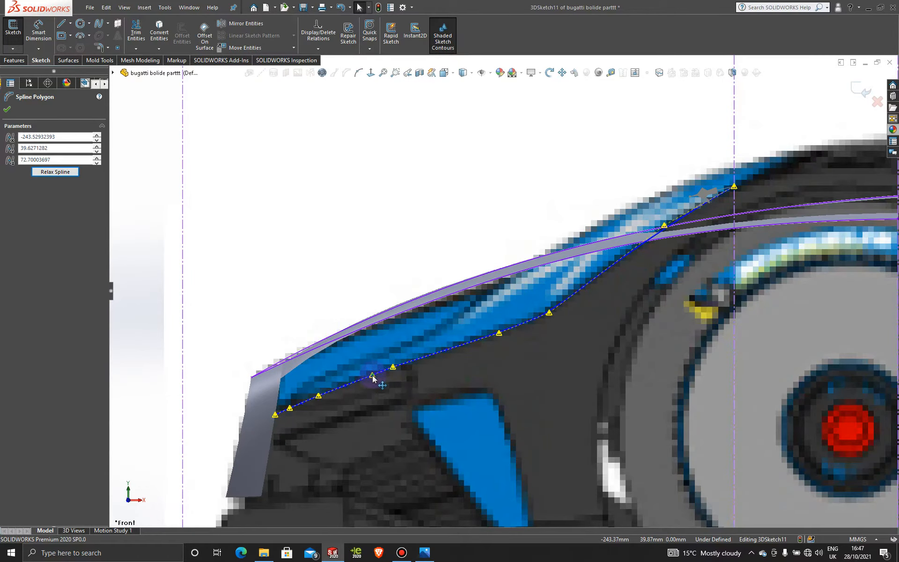
click(393, 367)
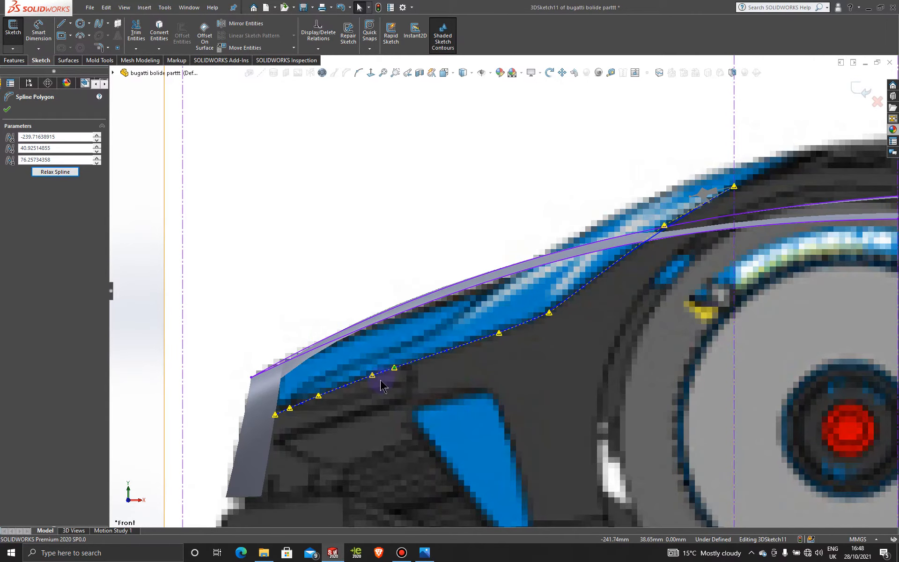
Step: Refine three vertices toward the nose to about X -243.49, Y 39.51 mm; X -252.65, Y 36.04 mm; and X -257.91, Y 33.75 mm
scroll(395, 372, down, 2)
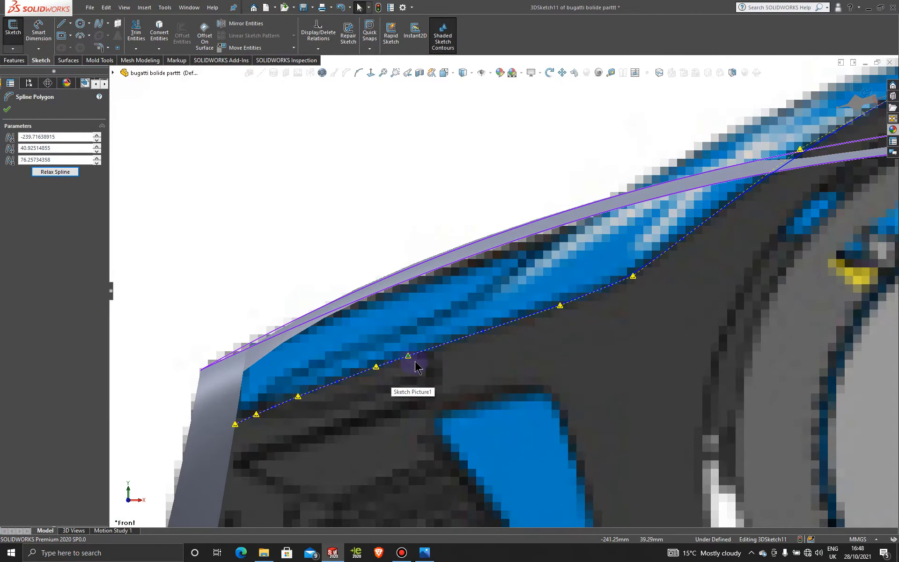
click(376, 367)
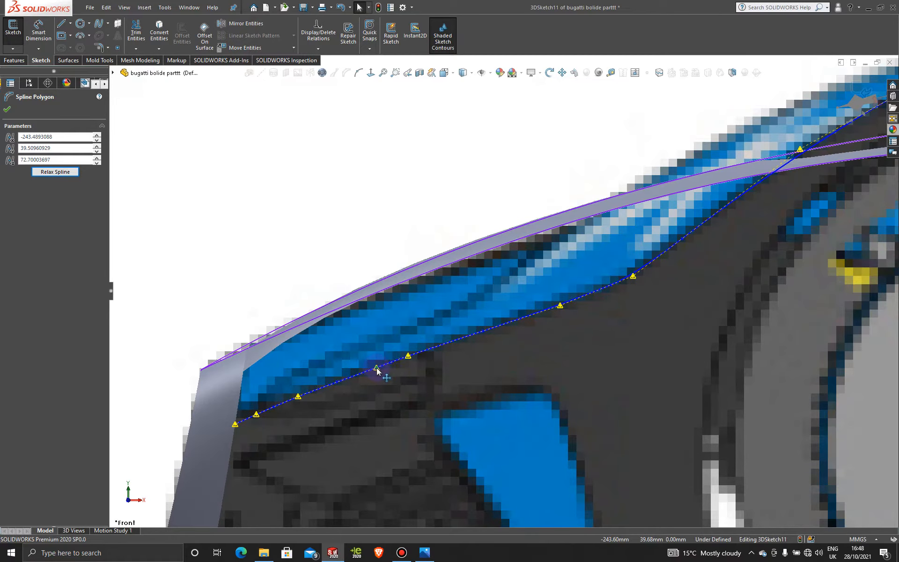
click(299, 397)
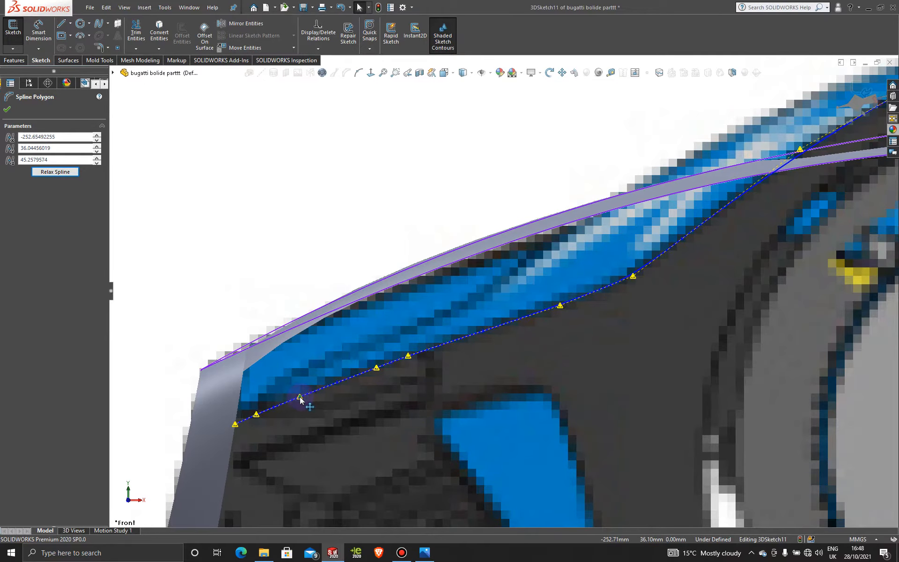
click(260, 414)
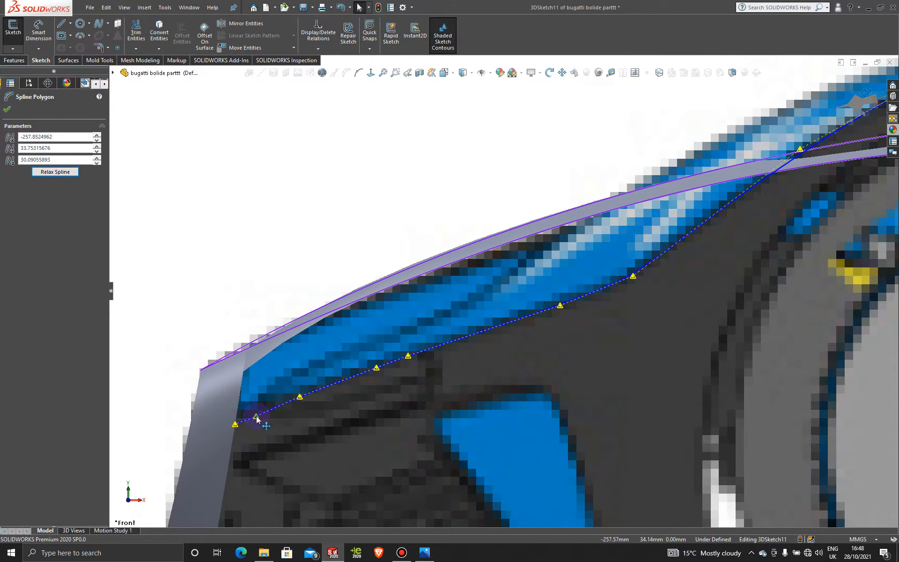
Step: Orient to the Left view and move the mid-edge vertex to about Y 40.01, Z 71.91 mm and raise the outer-corner pair, lower one to Y 48.97, Z 106.48 mm
scroll(404, 383, up, 5)
middle_drag(462, 392, 543, 338)
key(space)
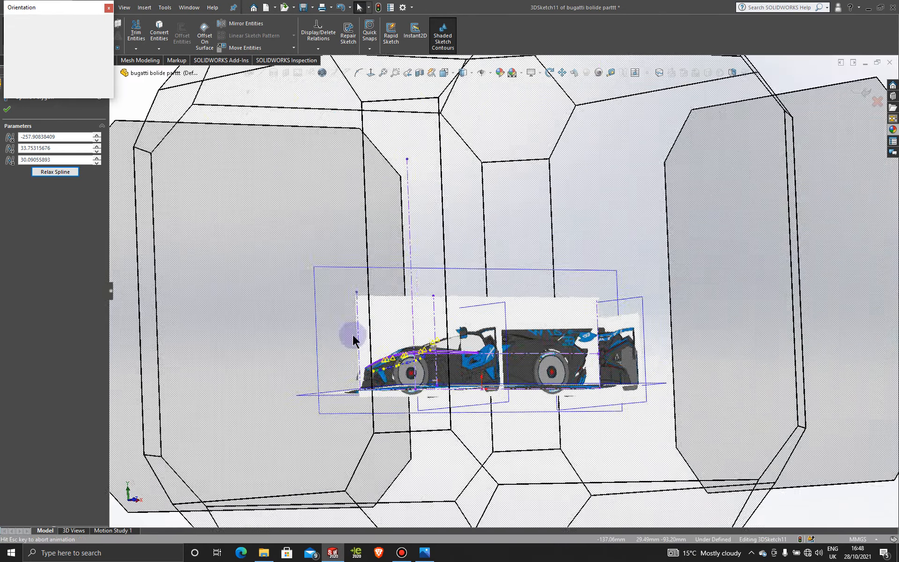
click(274, 307)
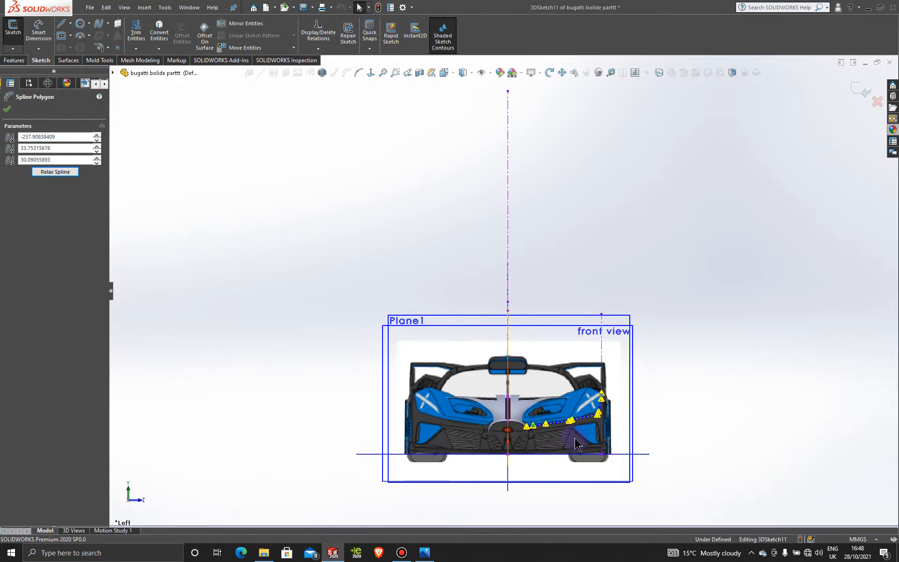
scroll(574, 419, down, 10)
scroll(573, 339, down, 1)
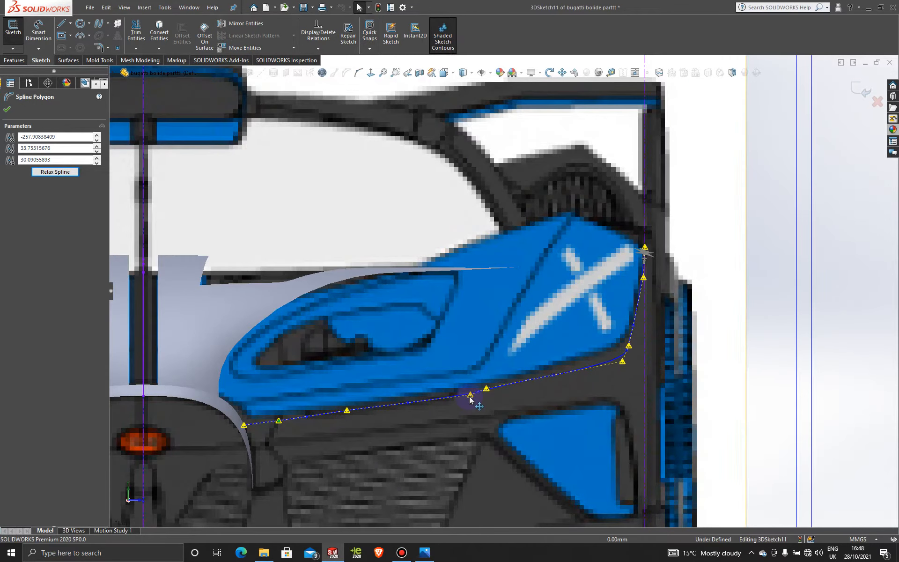
drag(470, 395, 468, 393)
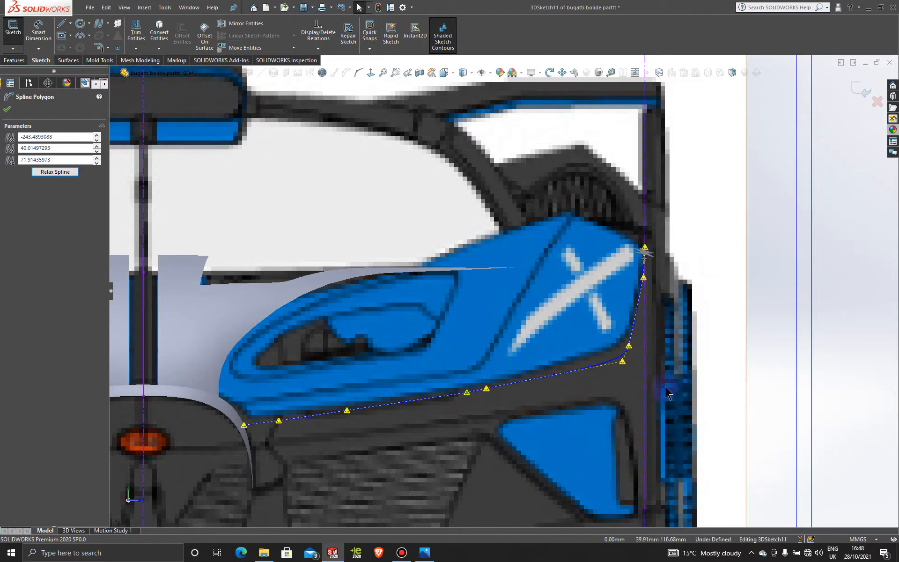
mouse_move(629, 349)
mouse_down()
mouse_move(631, 331)
mouse_move(623, 355)
mouse_up()
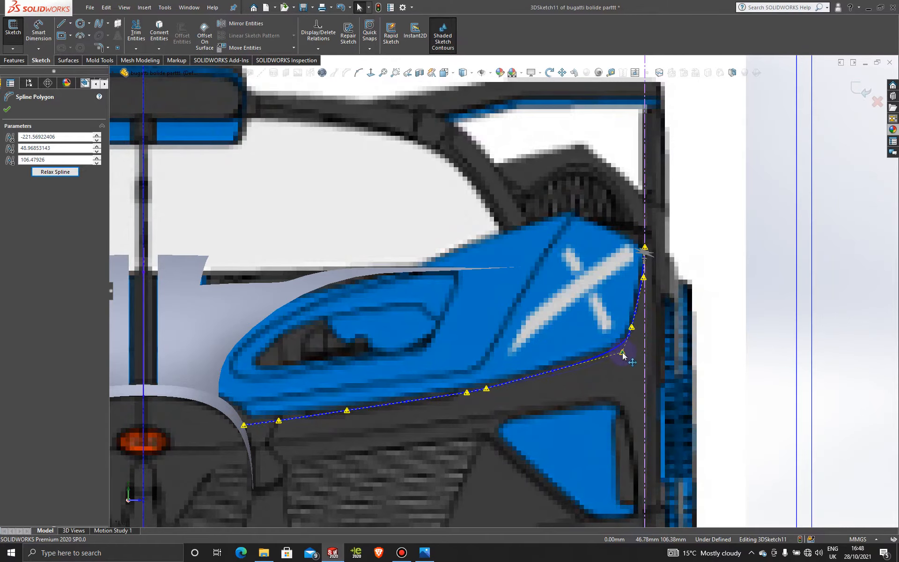
Step: Orient to the Front view and lower the two corner vertices onto the blue panel's lower edge, the nose-side one to about X -221.20, Y 47.48 mm
scroll(623, 355, up, 2)
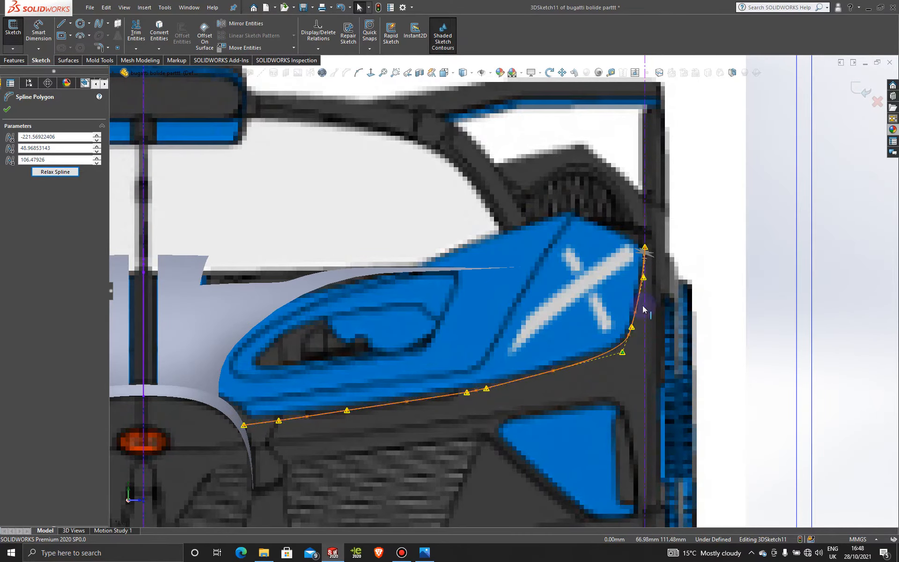
scroll(610, 342, up, 2)
scroll(503, 327, up, 3)
middle_drag(472, 329, 435, 331)
key(space)
click(489, 313)
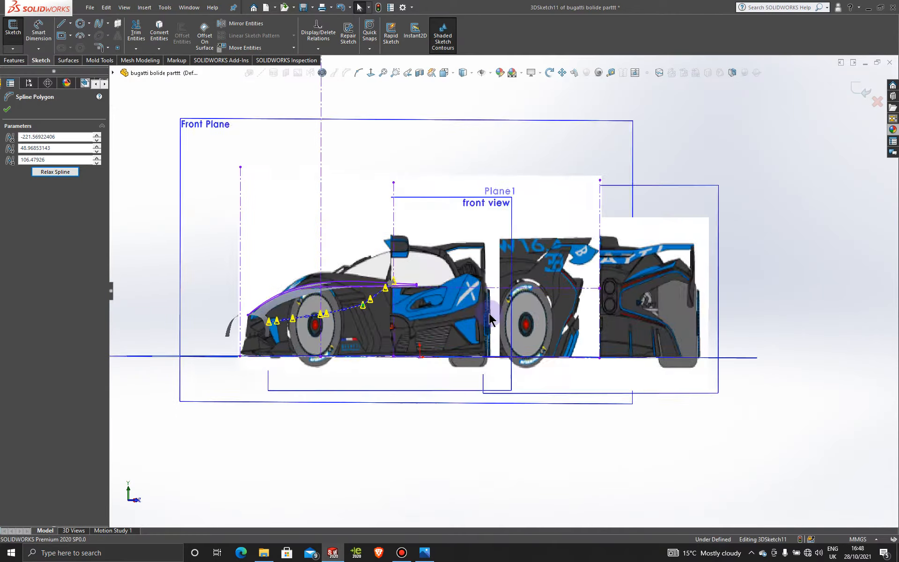
scroll(384, 395, down, 6)
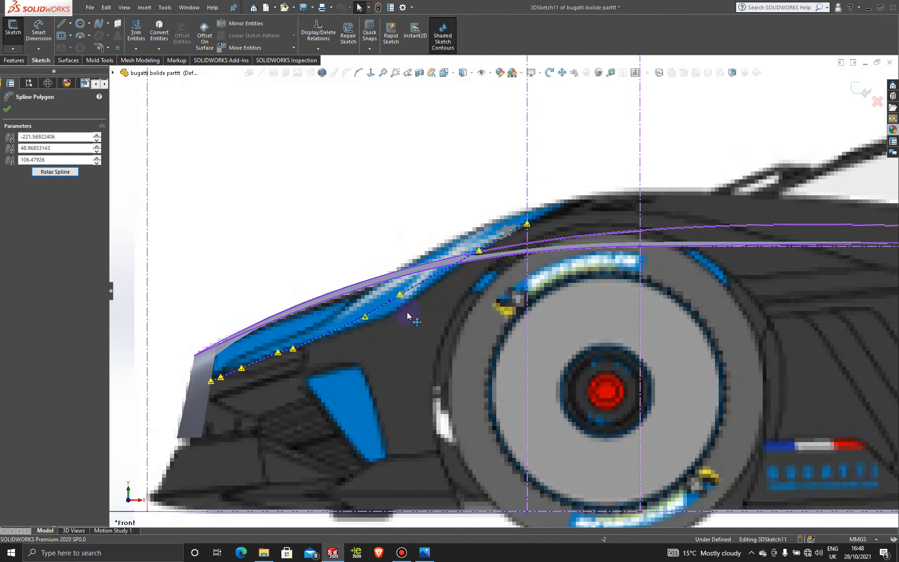
click(401, 297)
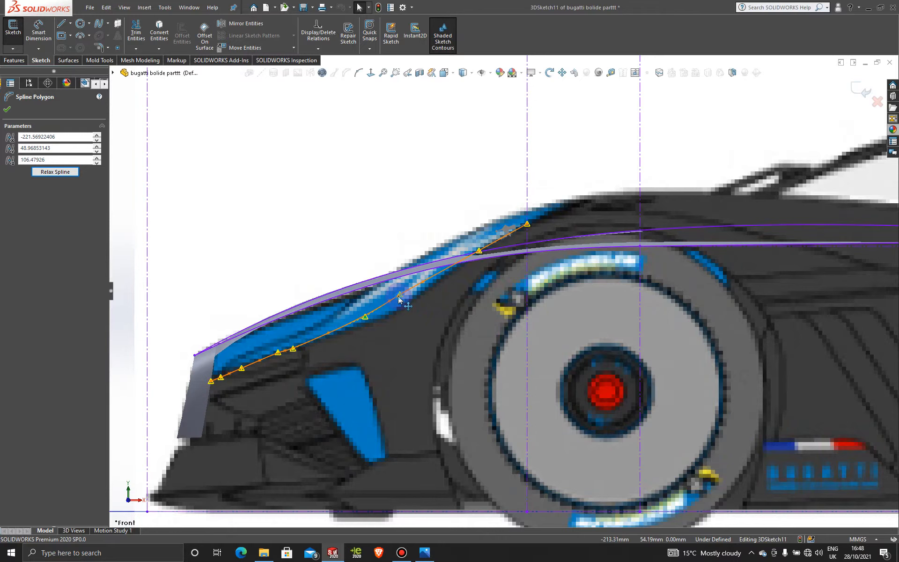
drag(399, 298, 367, 326)
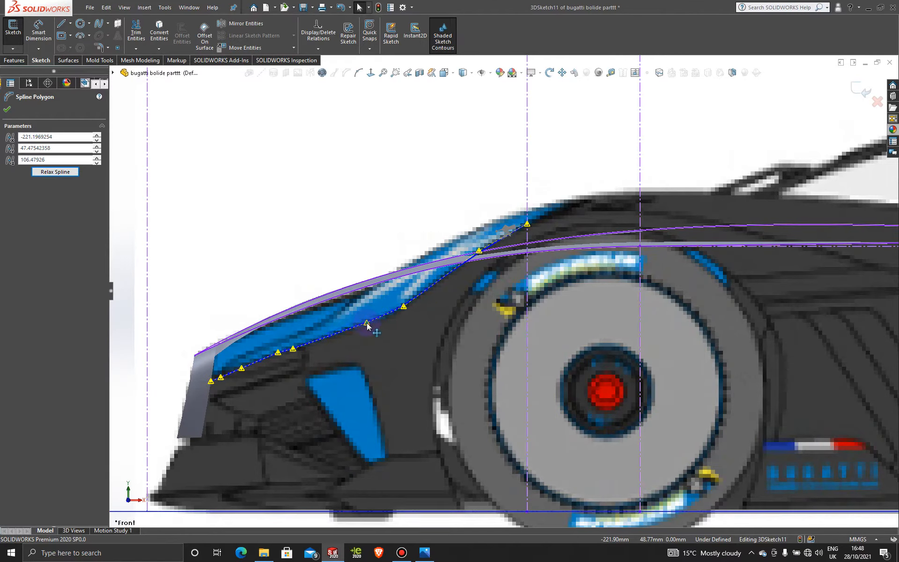
Step: Adjust the mid-edge vertex to about X -243.74, Y 39.41 mm and the lower corner vertex to about X -216.86, Y 48.11 mm
scroll(269, 365, down, 1)
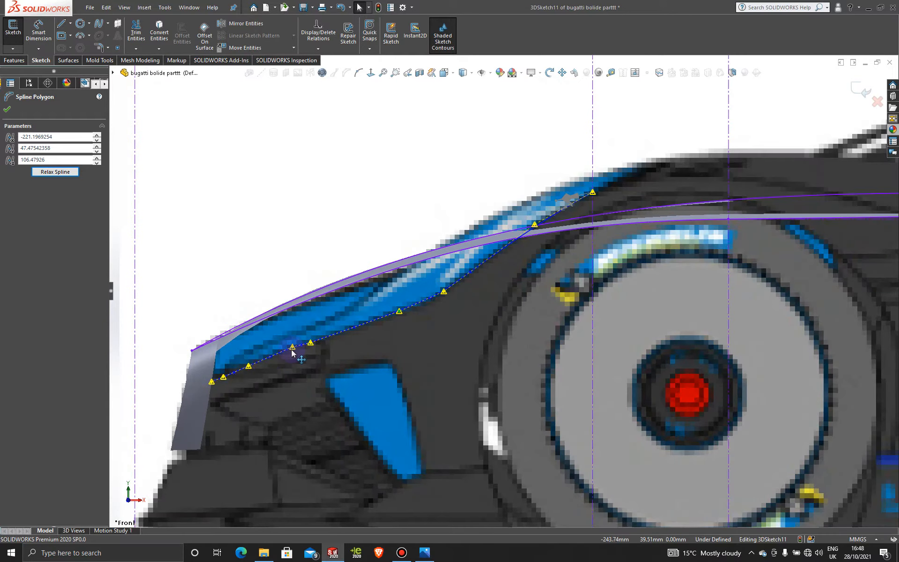
drag(291, 348, 293, 351)
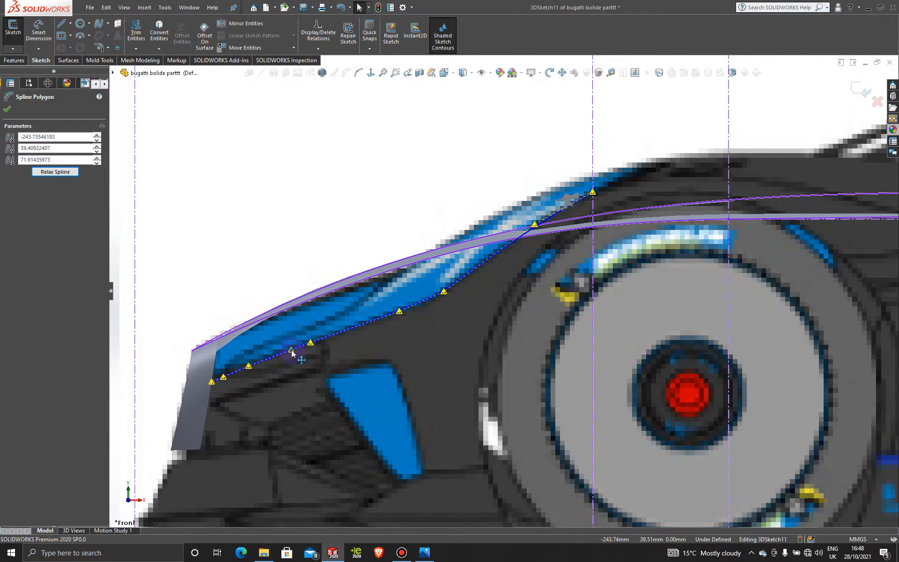
drag(400, 313, 417, 310)
Step: Orient to the Left view and refine the mid-edge vertex to about Y 40.00, Z 71.16 mm and the lower corner vertex to Y 49.16, Z 106.04 mm
scroll(462, 335, up, 10)
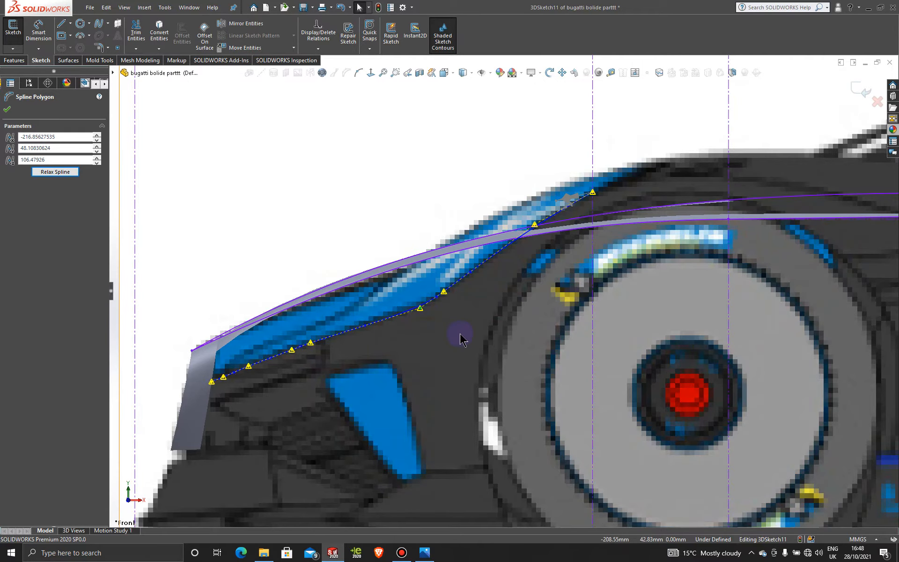
middle_drag(466, 313, 501, 335)
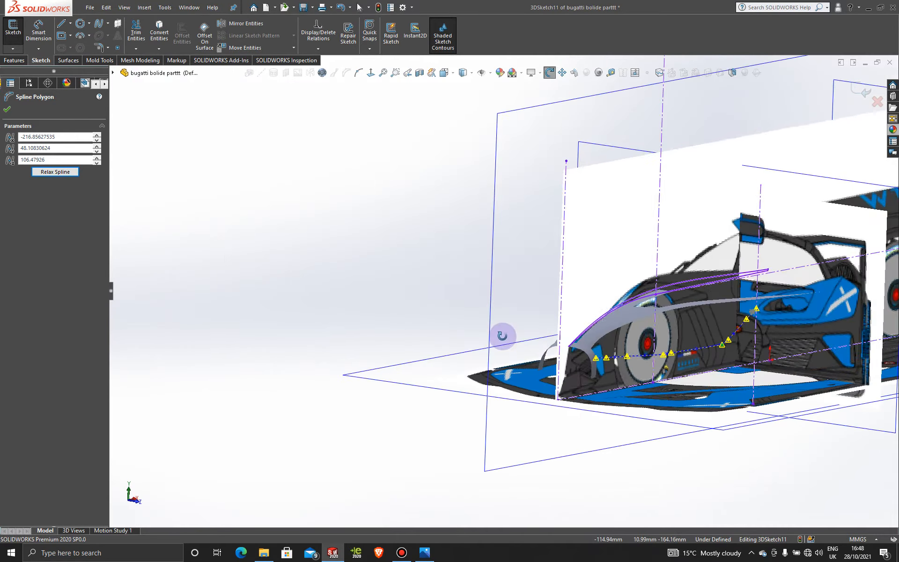
key(space)
click(307, 307)
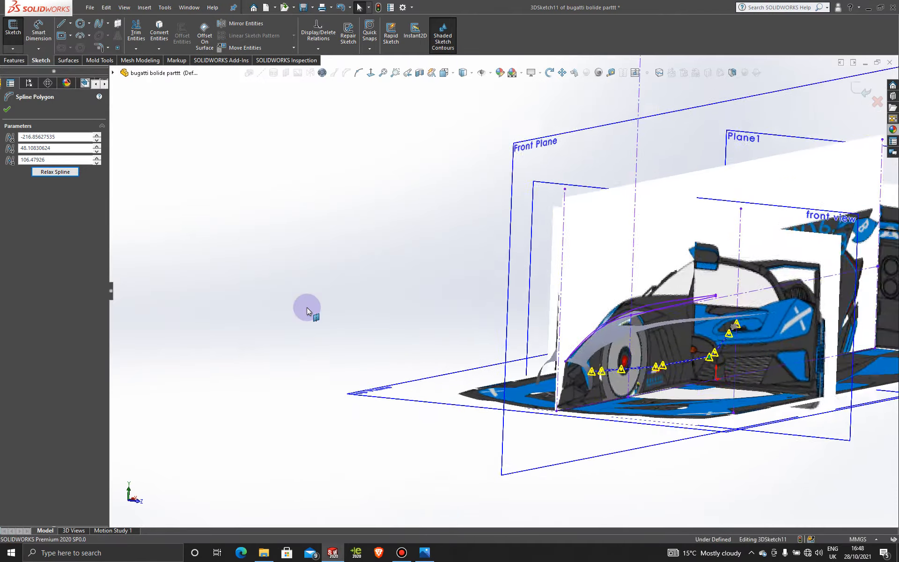
scroll(565, 424, down, 8)
scroll(608, 356, down, 1)
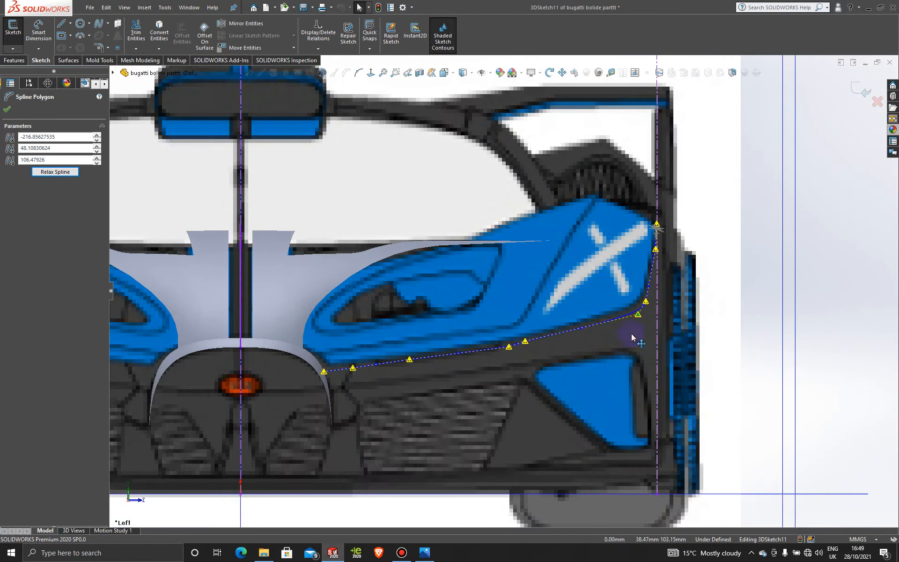
scroll(634, 321, down, 1)
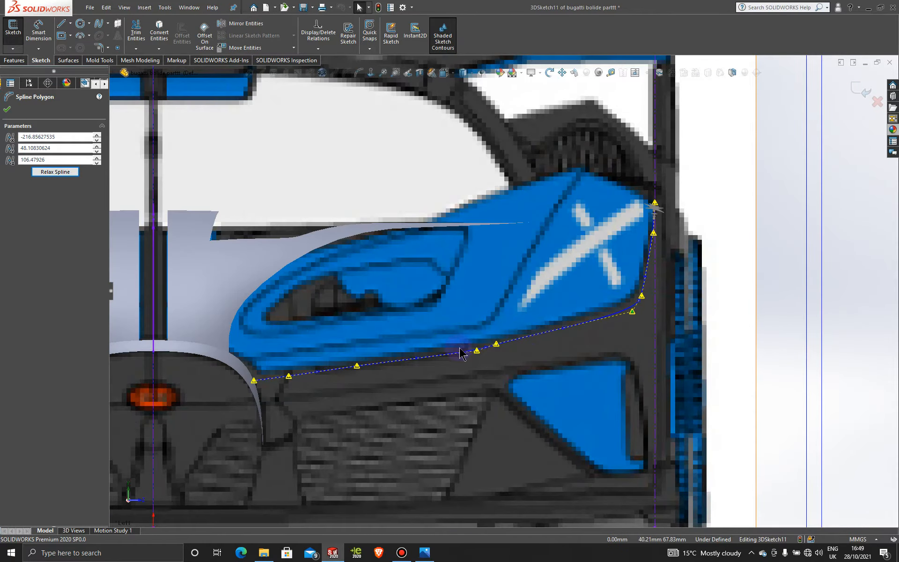
drag(477, 351, 475, 350)
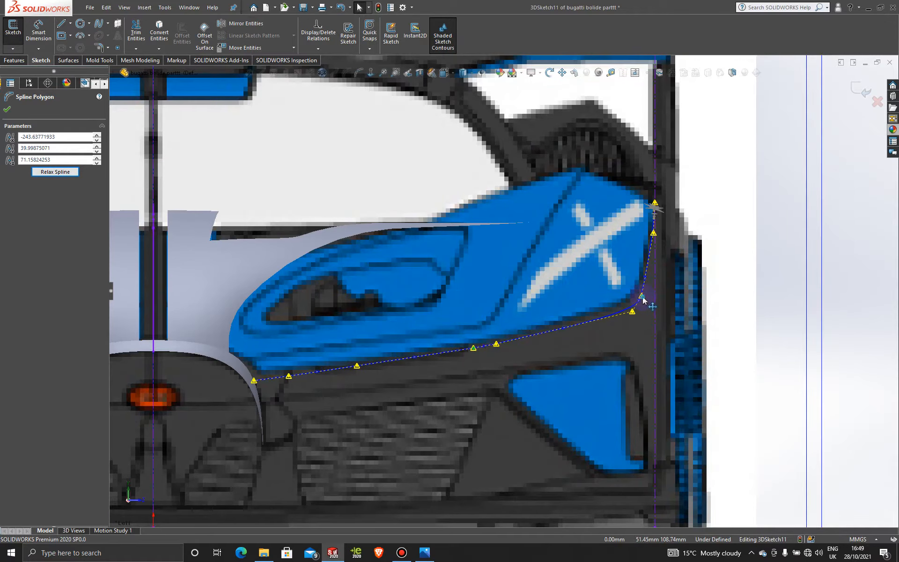
mouse_move(643, 298)
mouse_down()
mouse_move(641, 291)
mouse_move(631, 308)
mouse_up()
Step: Orient to the Front view and shift the mid-edge vertex to about X -243.43, Y 39.52 mm along the blue panel's lower edge
scroll(557, 361, up, 4)
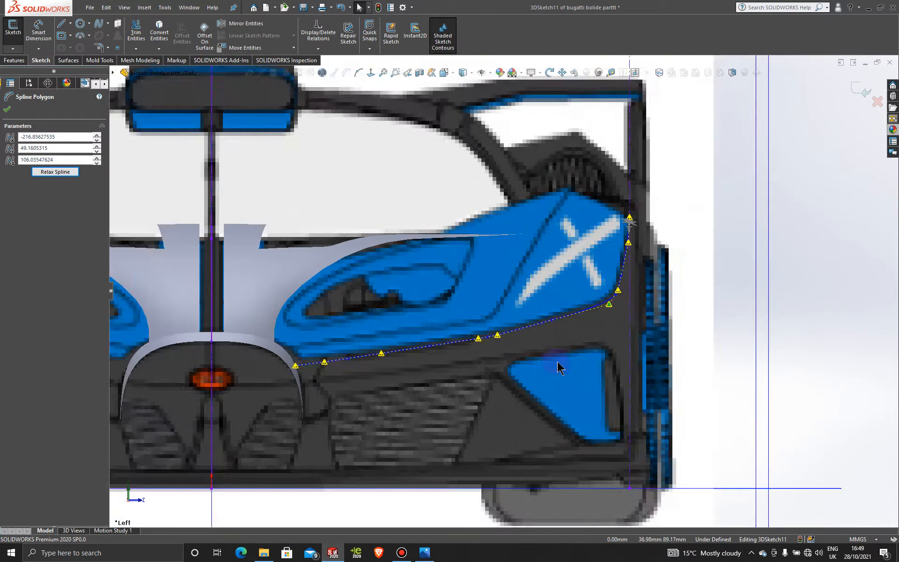
middle_drag(542, 356, 530, 356)
key(space)
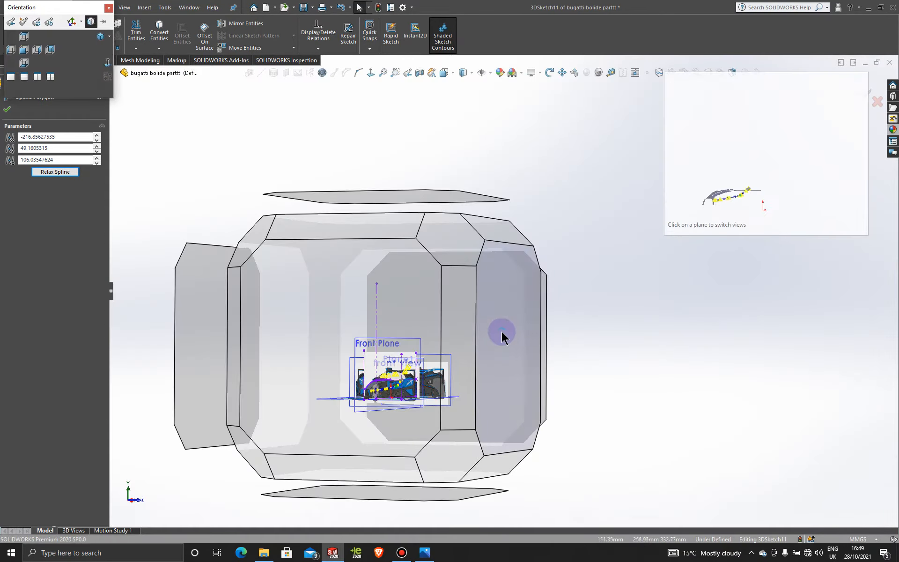
click(501, 331)
scroll(393, 356, down, 8)
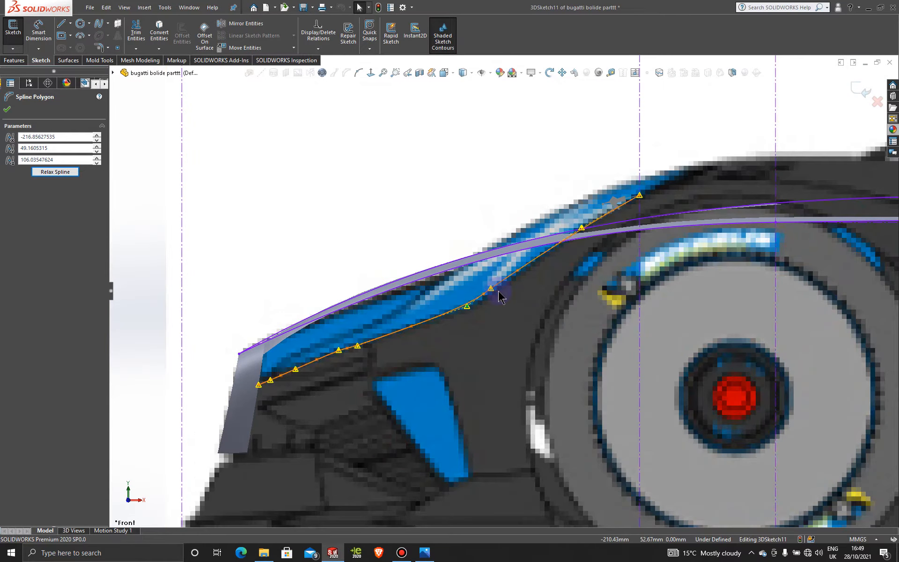
scroll(468, 300, down, 2)
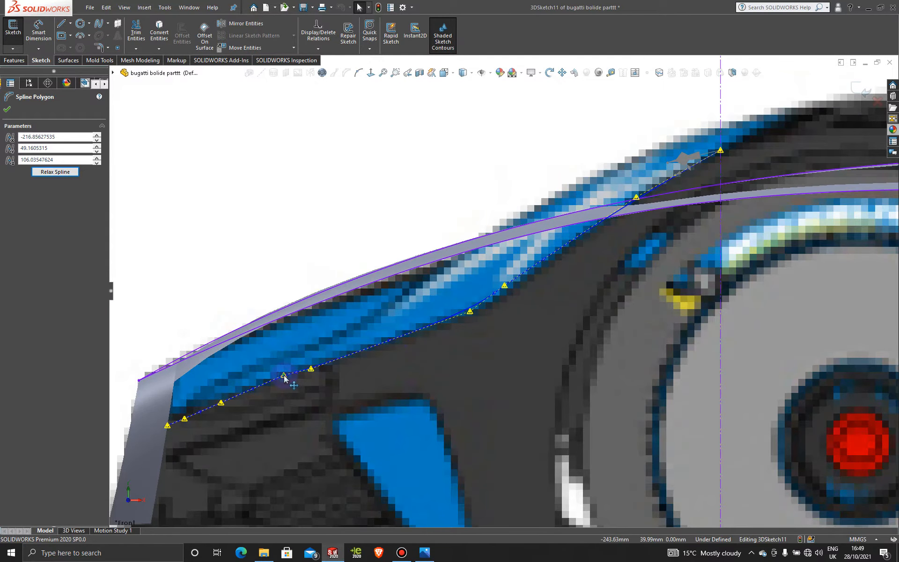
drag(285, 378, 286, 379)
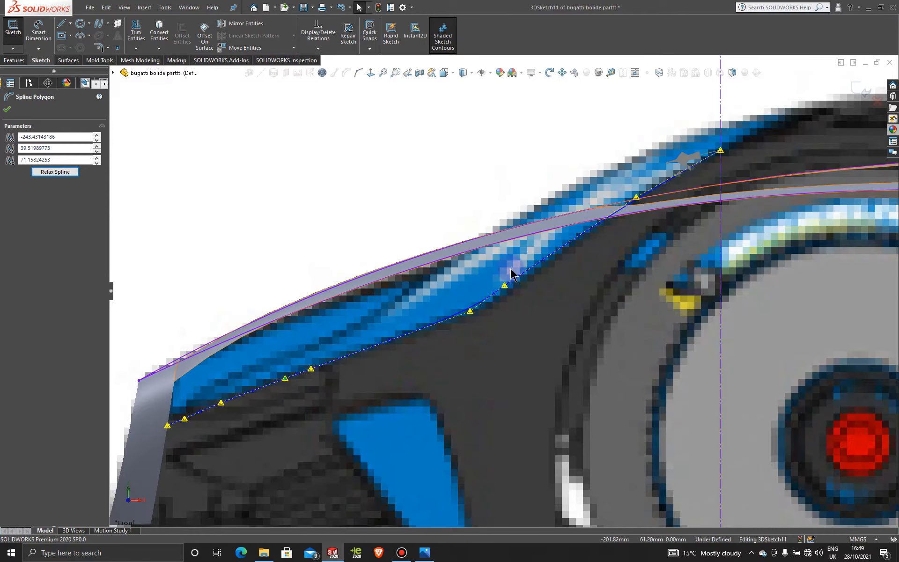
Step: Settle the three vertices toward the wheel arch at about X -216.36, Y 48.68 mm; X -211.58, Y 51.91 mm; and X -192.86, Y 65.24 mm
drag(505, 288, 508, 290)
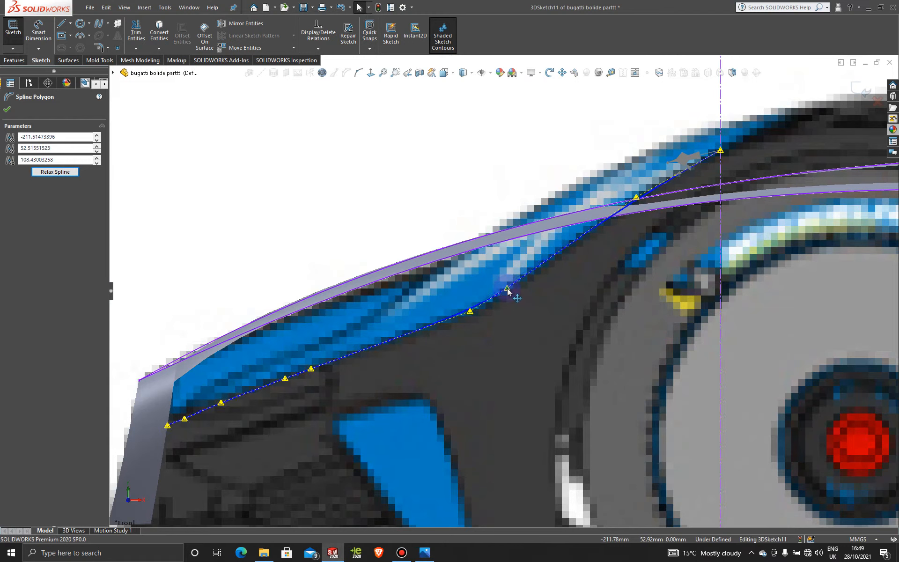
drag(470, 315, 474, 319)
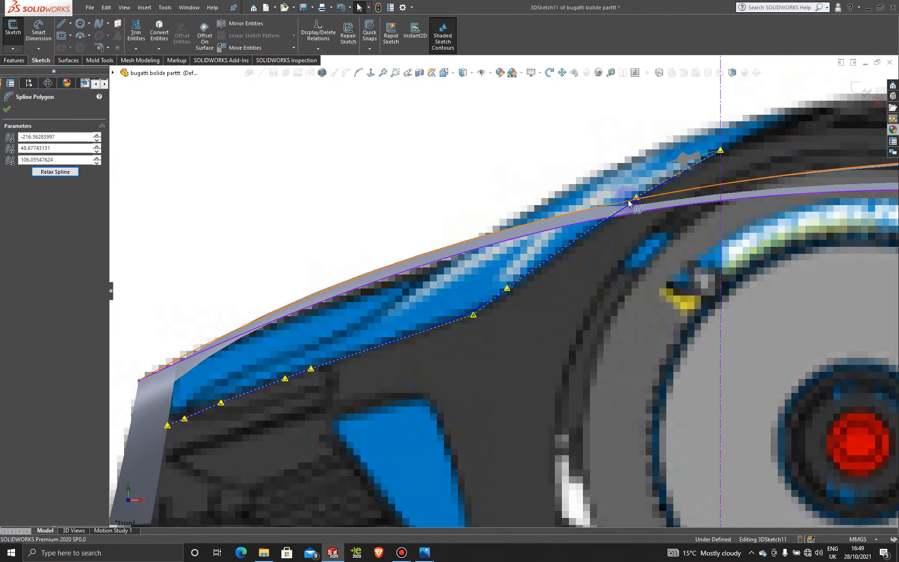
drag(634, 201, 637, 200)
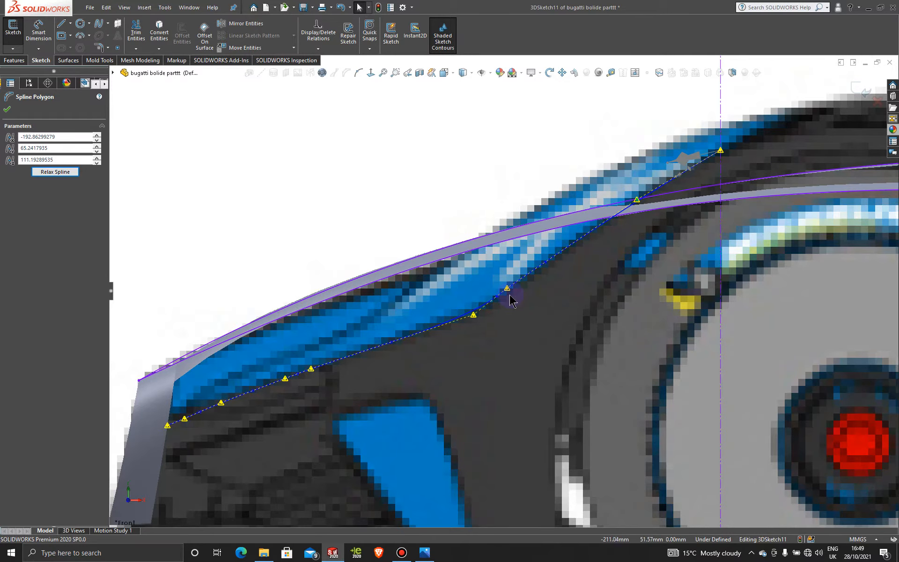
drag(508, 291, 507, 293)
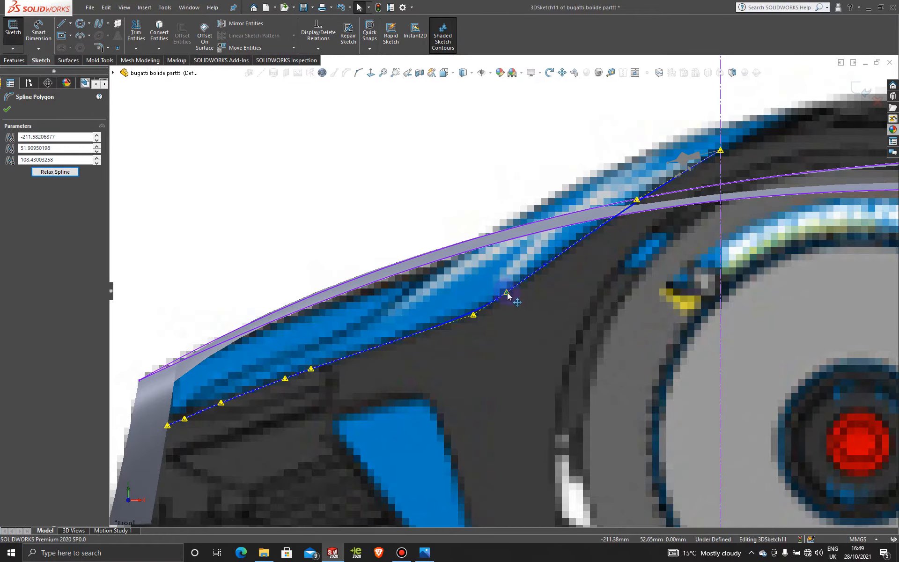
Step: Nudge the lower corner vertex of the fender edge spline to about X -216.30, Y 48.41 mm and check it in the Left view
click(474, 315)
scroll(476, 317, up, 5)
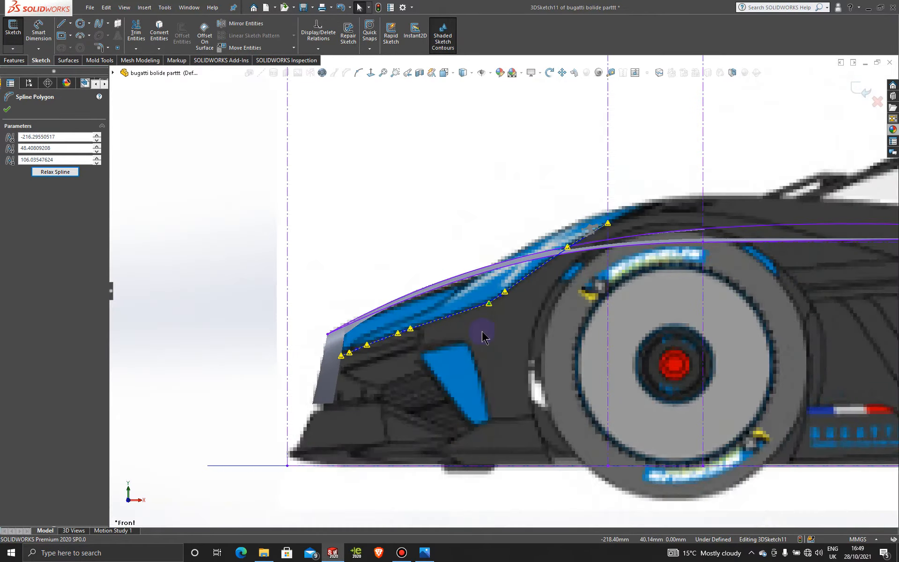
scroll(482, 336, up, 3)
key(space)
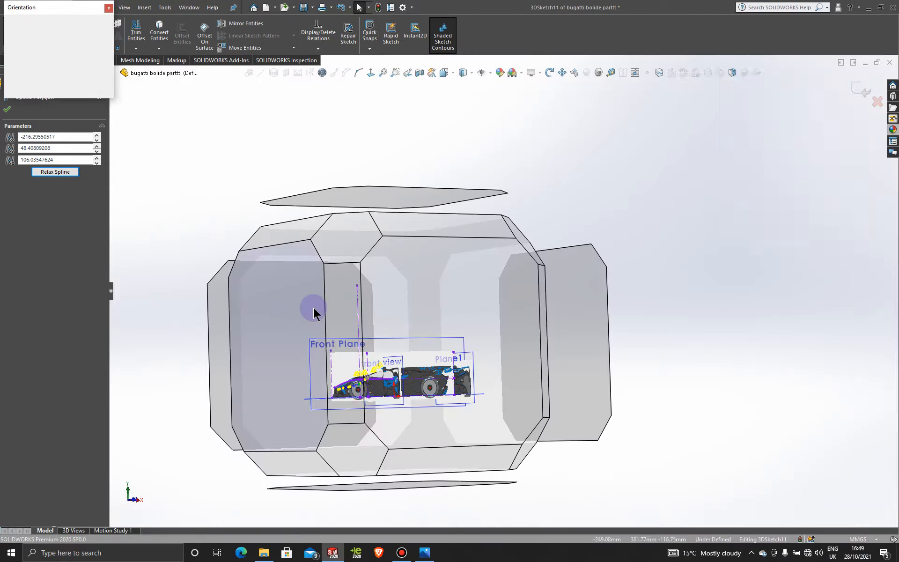
click(313, 309)
scroll(577, 401, down, 4)
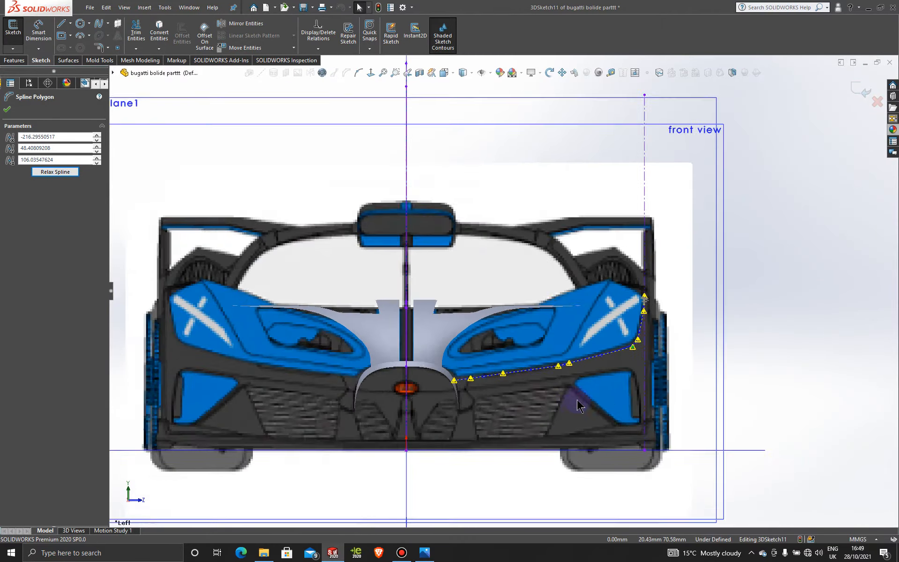
scroll(612, 347, down, 3)
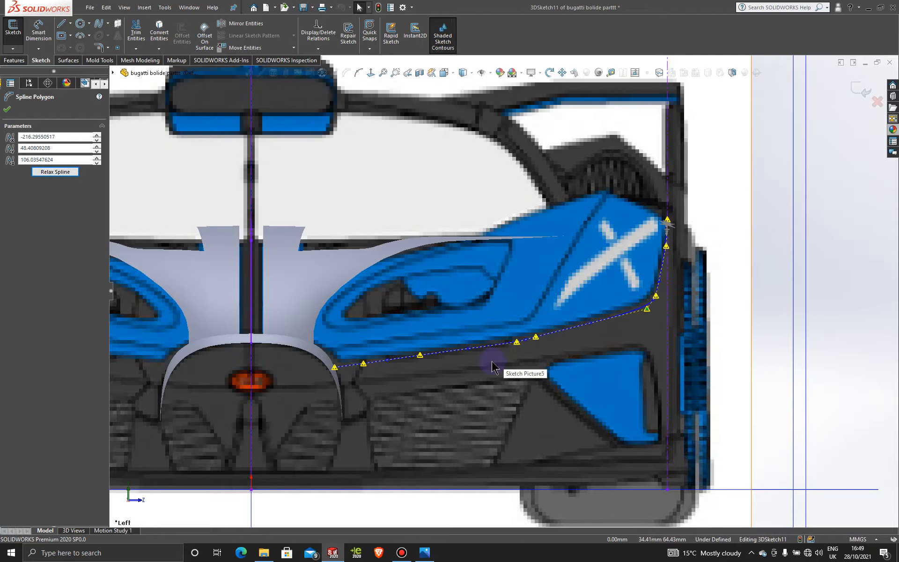
scroll(492, 361, up, 5)
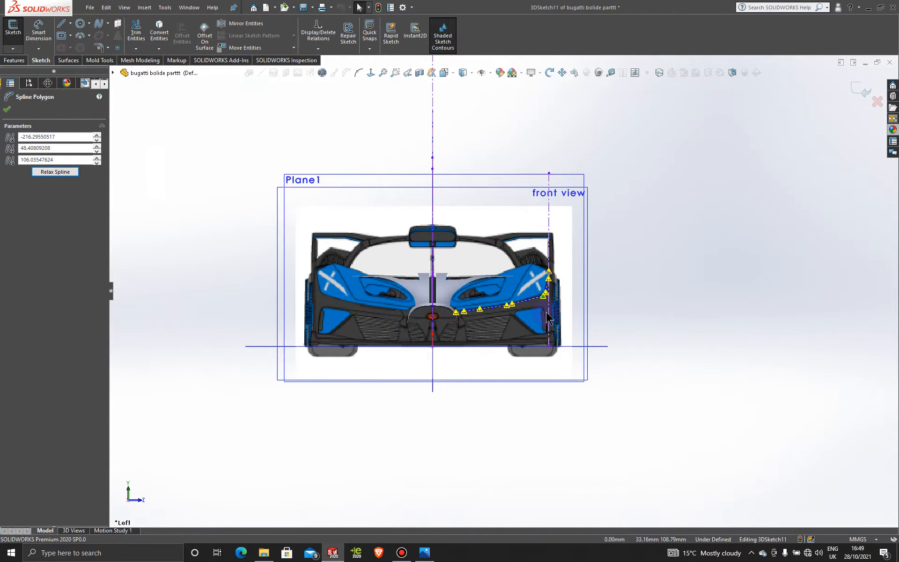
Step: Orient to the Front and Top views and compare the fender edge spline with the blue panel's outline in the top reference picture
middle_drag(529, 317, 402, 316)
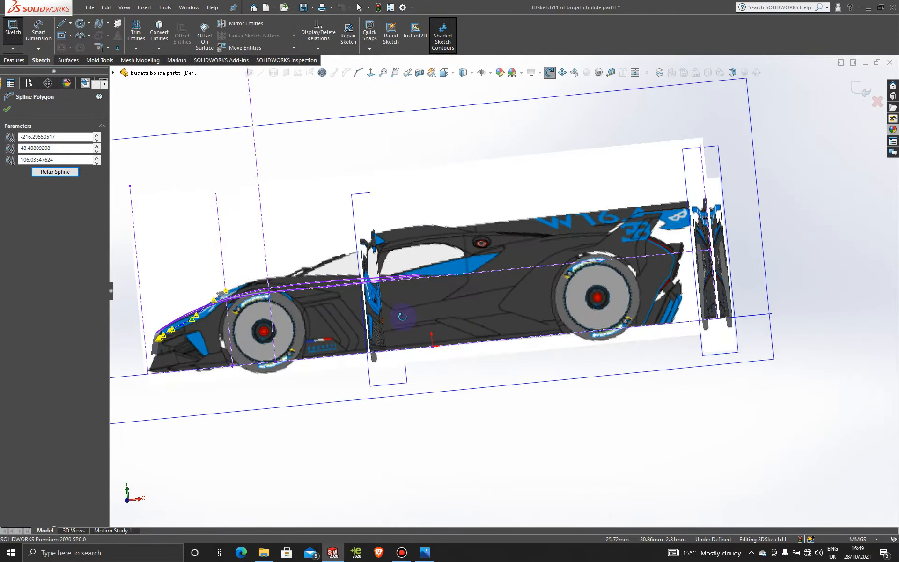
key(space)
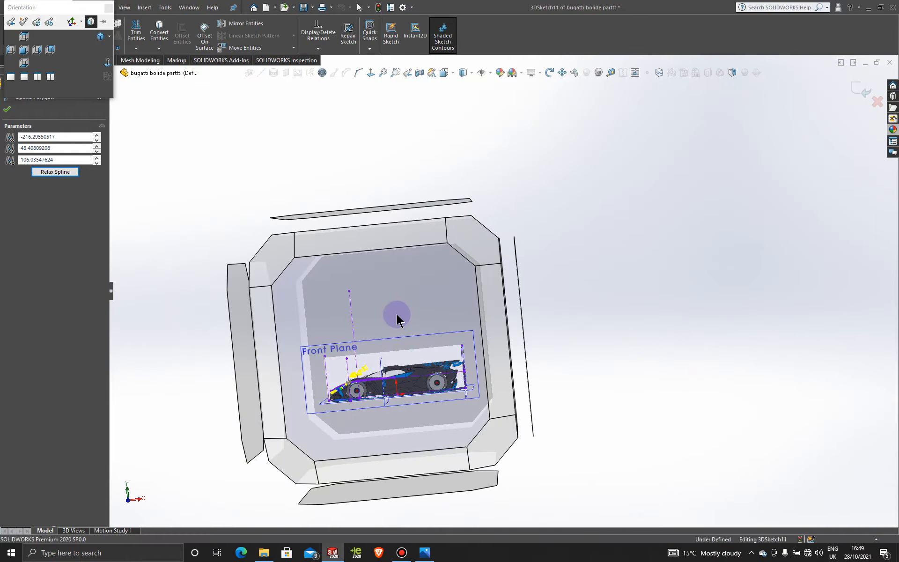
click(397, 320)
scroll(397, 315, down, 6)
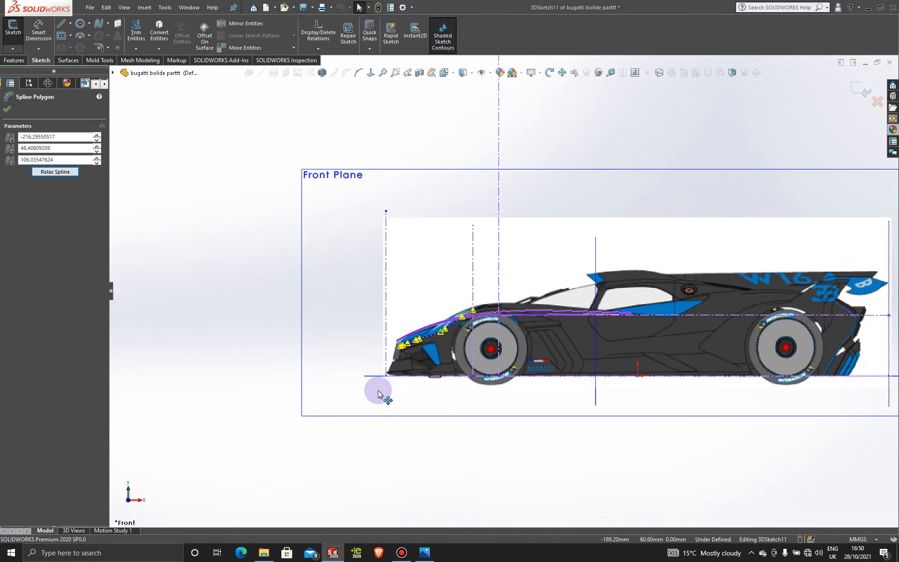
middle_drag(379, 394, 401, 422)
key(space)
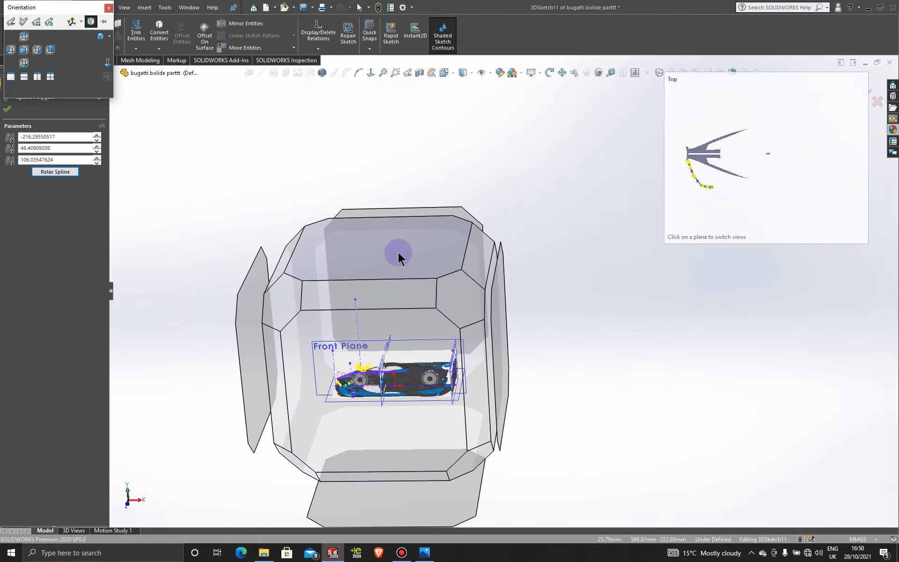
click(398, 252)
scroll(351, 354, down, 5)
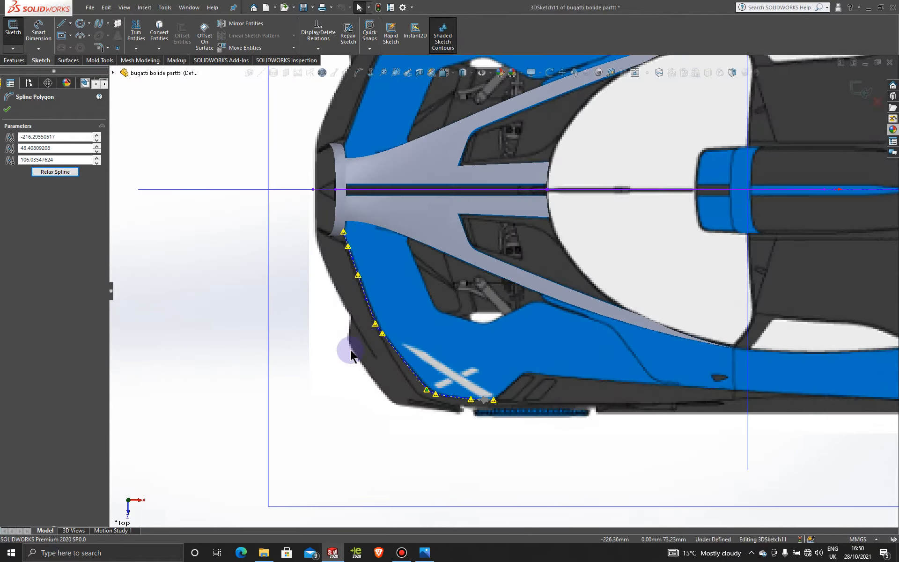
scroll(370, 311, down, 3)
scroll(489, 398, down, 2)
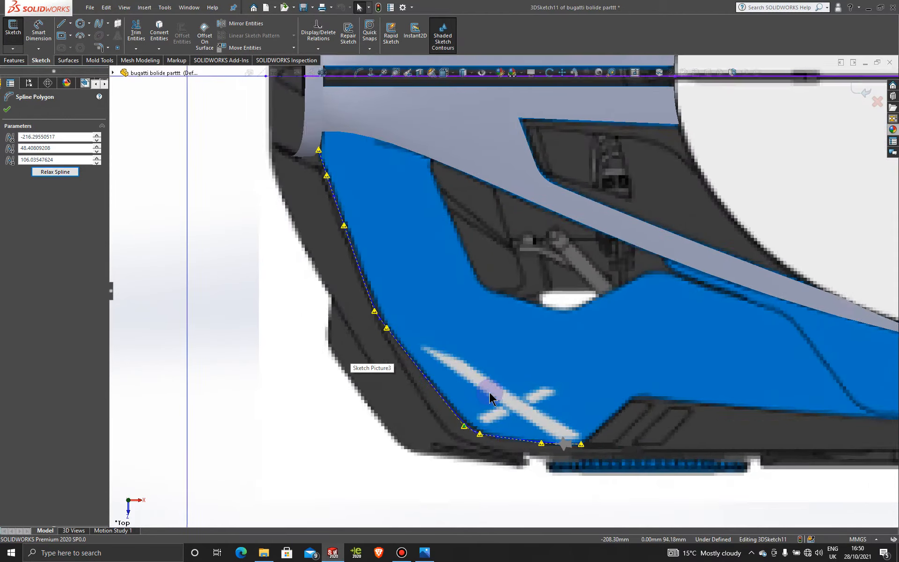
scroll(489, 398, down, 1)
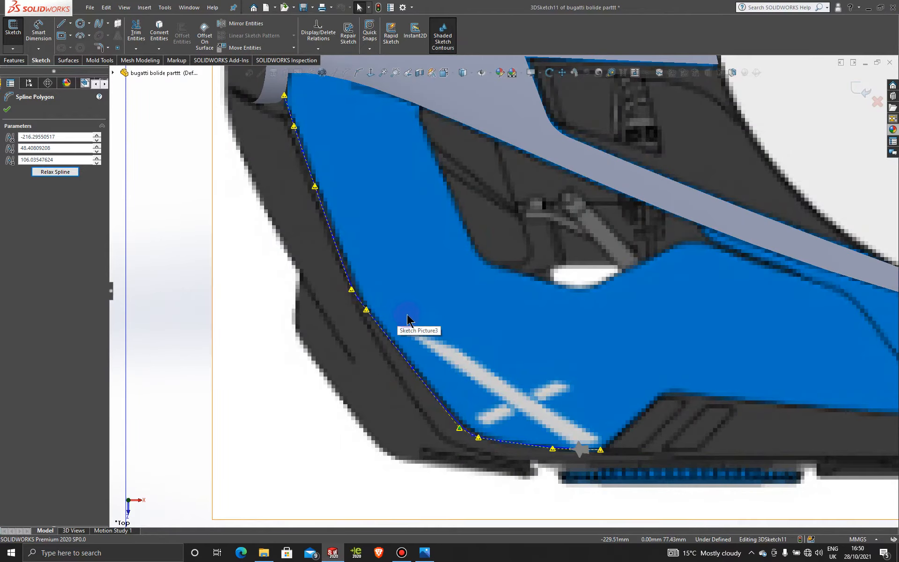
scroll(467, 348, up, 5)
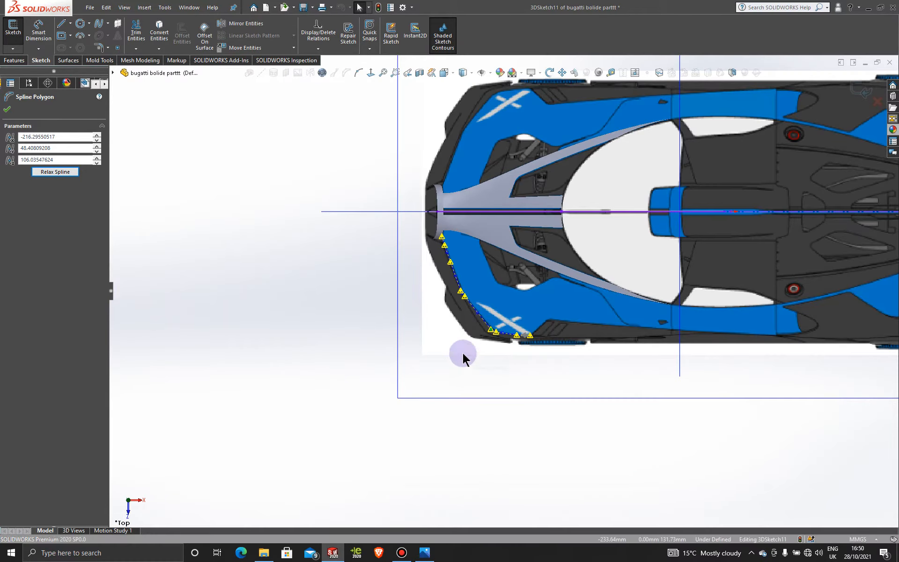
Step: Activate Display State-2 to examine the fender edge spline beside the hood surface from several angles, and restore Display State 1
middle_drag(463, 353, 500, 181)
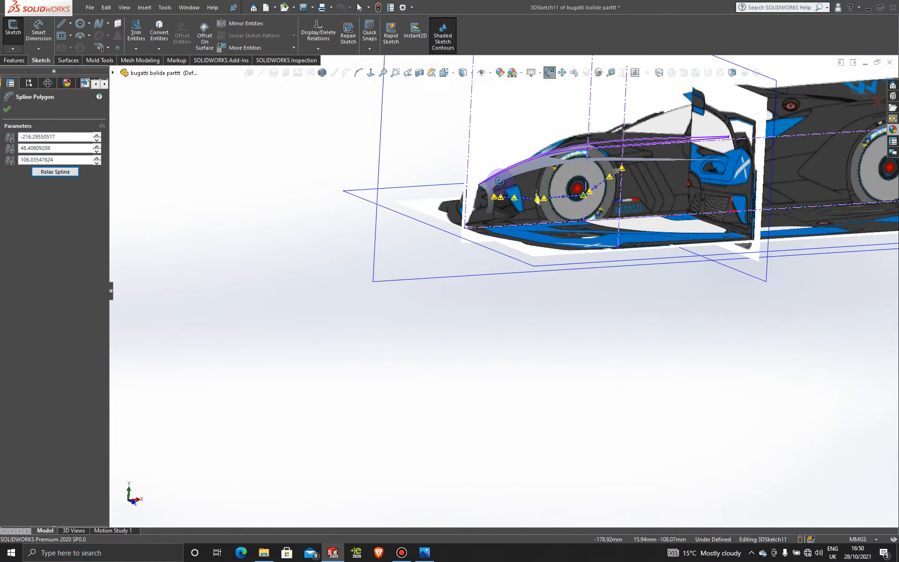
click(30, 85)
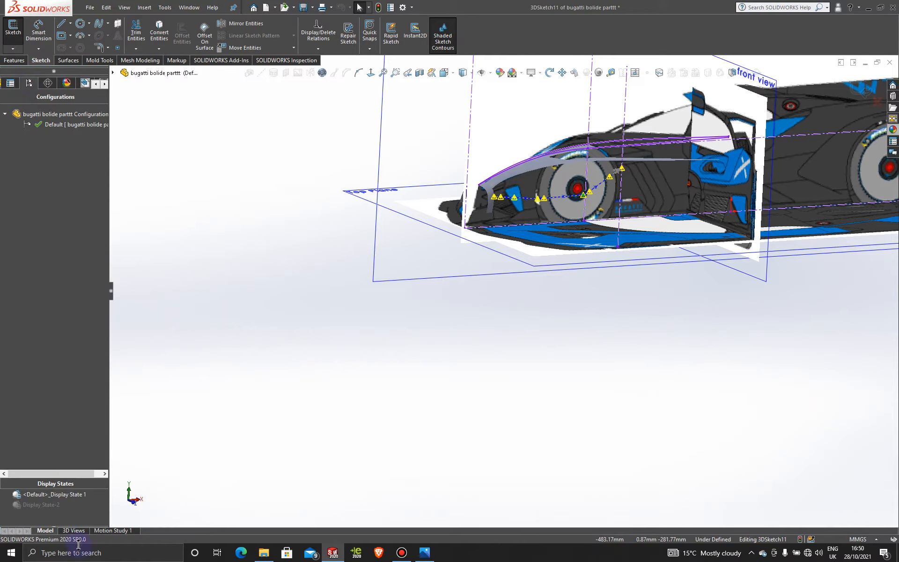
double_click(41, 504)
click(484, 267)
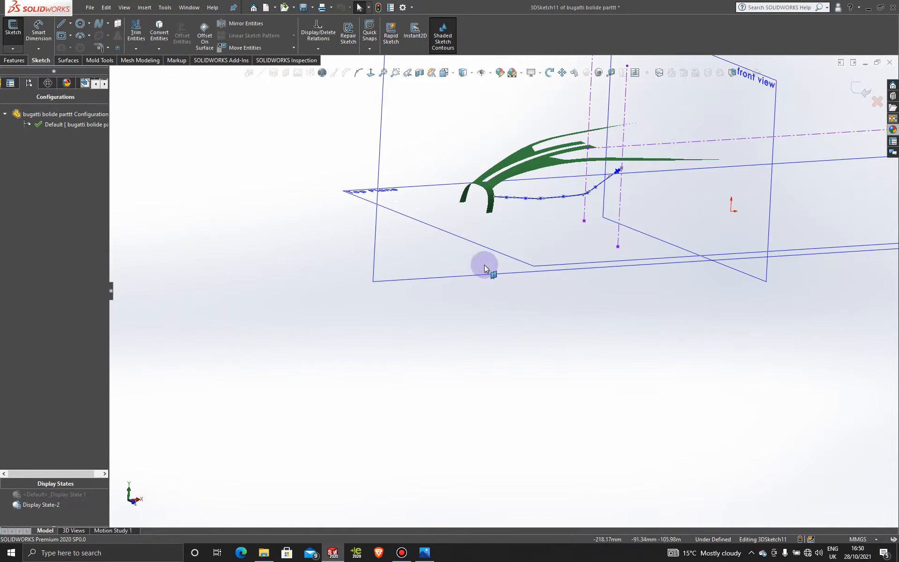
scroll(581, 197, down, 4)
middle_drag(494, 306, 550, 314)
scroll(825, 311, up, 3)
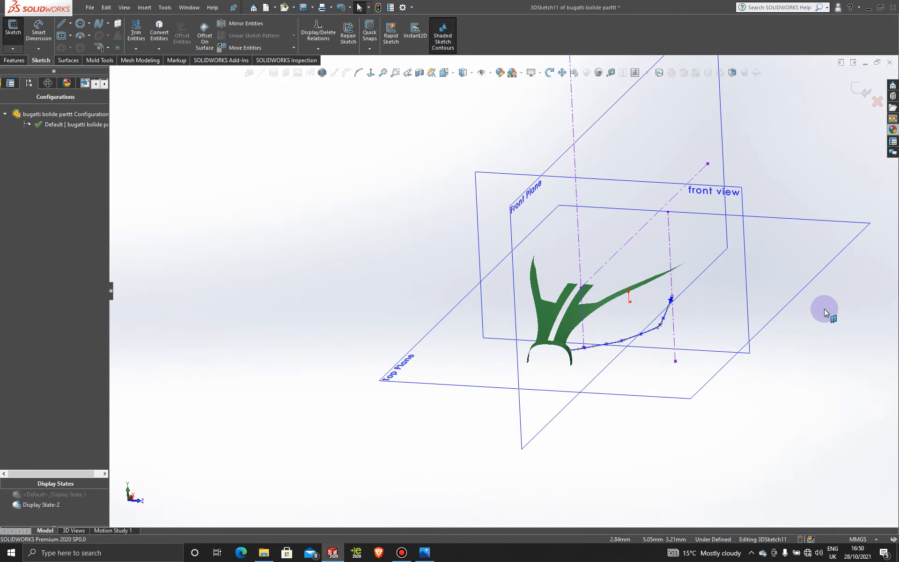
middle_drag(824, 308, 709, 323)
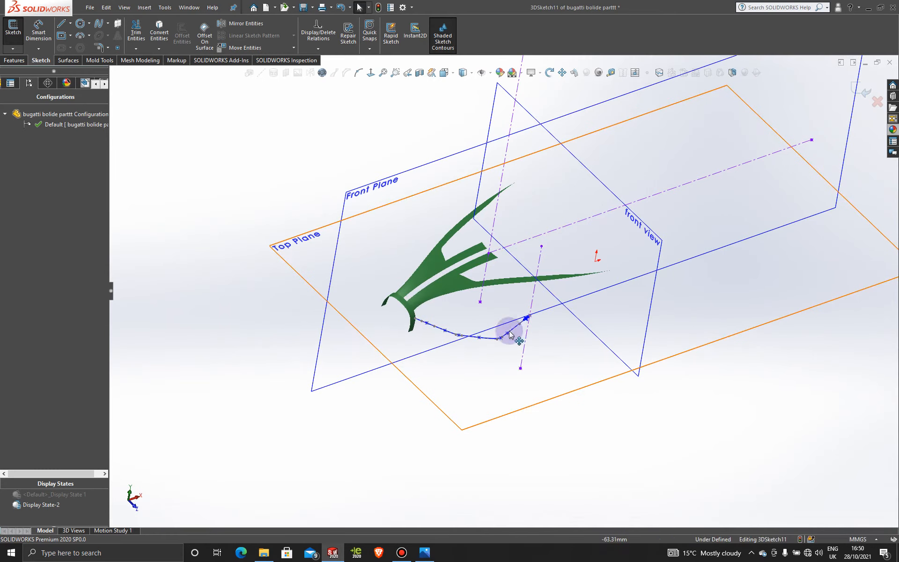
double_click(55, 495)
Step: Orient to the Front view and shift the spline vertex just ahead of the wheel arch to about X -194.01, Y 65.31 mm
key(space)
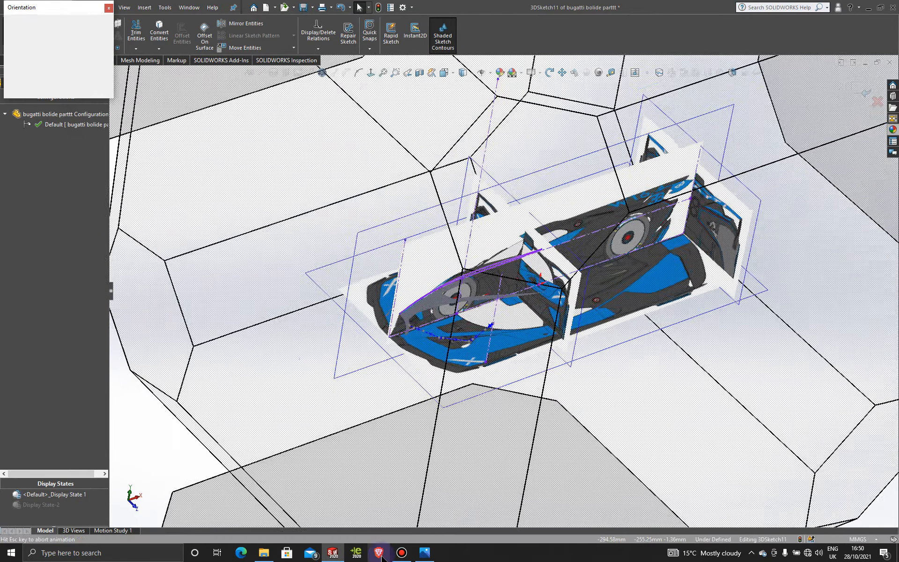
click(430, 403)
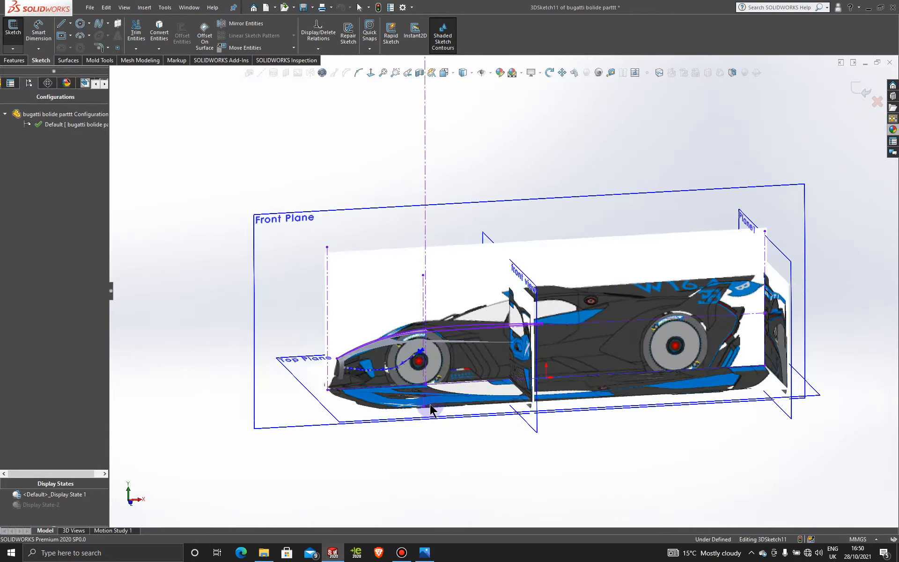
scroll(373, 387, down, 8)
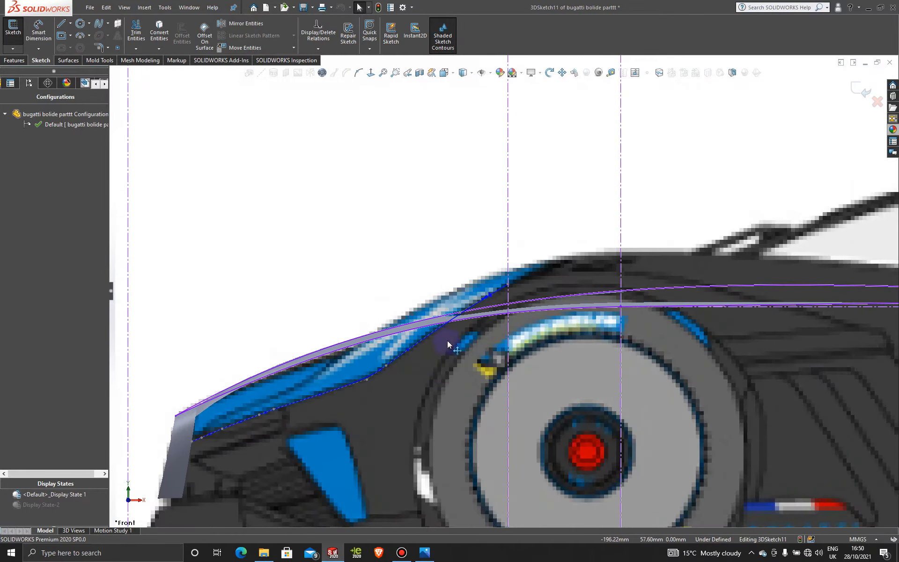
scroll(440, 354, down, 2)
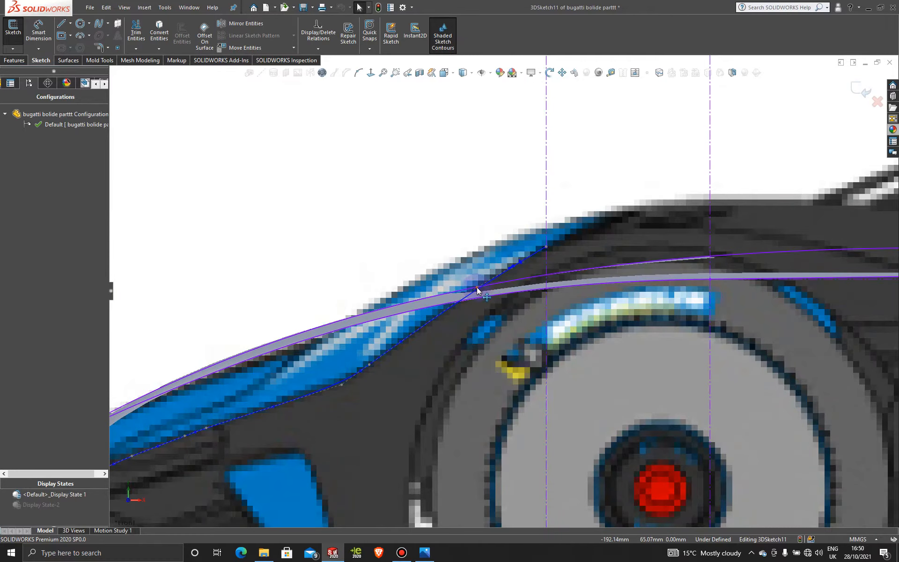
click(476, 290)
drag(476, 289, 471, 290)
scroll(471, 290, up, 8)
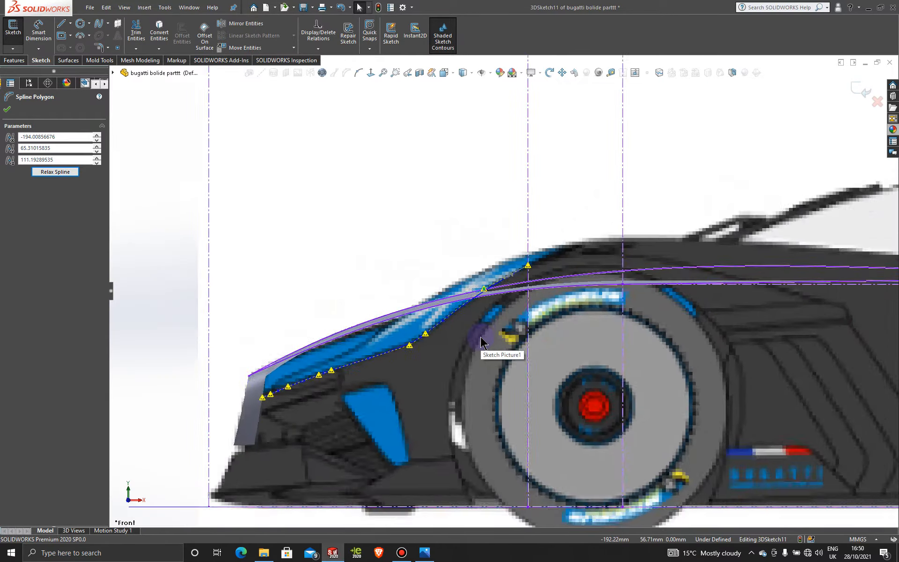
Step: Check the fender edge spline against the front reference picture in the Left view and against the top reference picture in plan view
middle_drag(468, 335, 507, 349)
key(space)
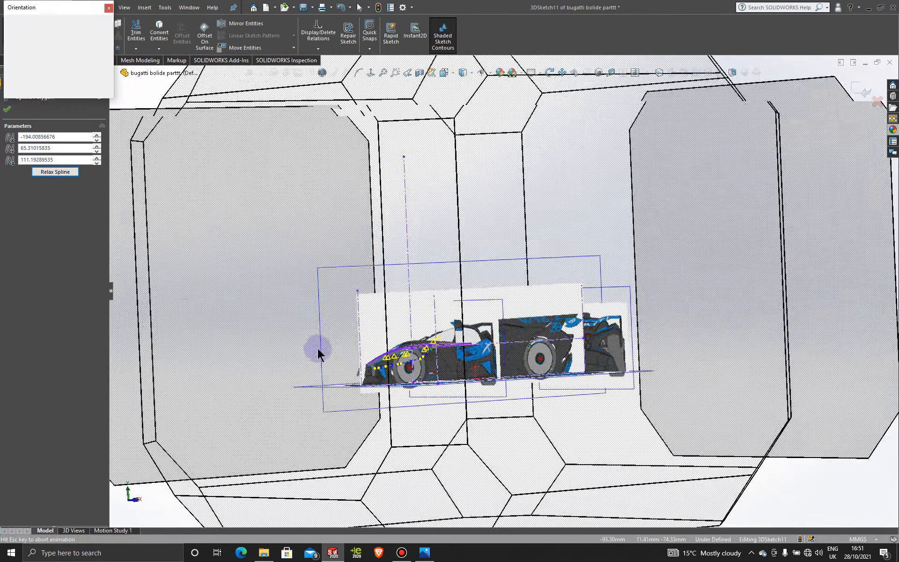
click(263, 321)
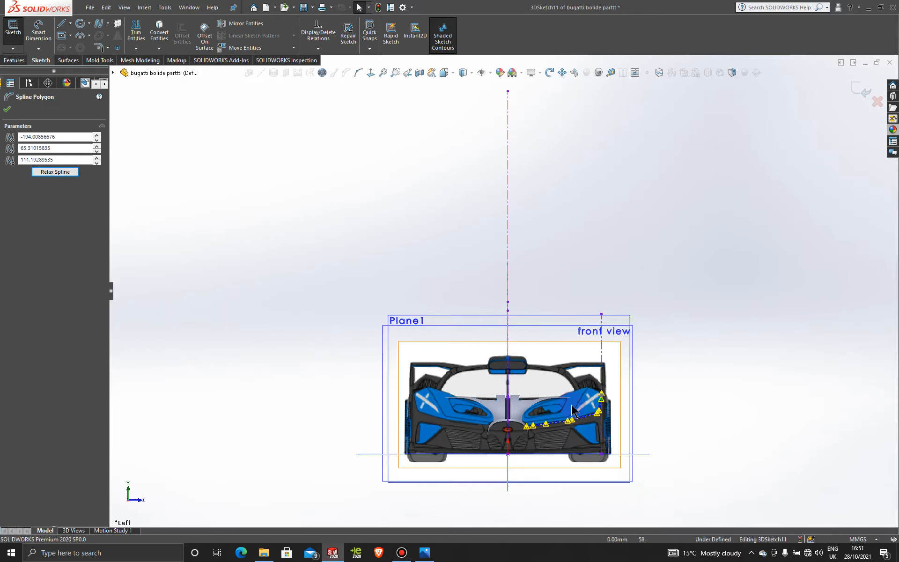
scroll(574, 398, down, 5)
scroll(585, 368, down, 2)
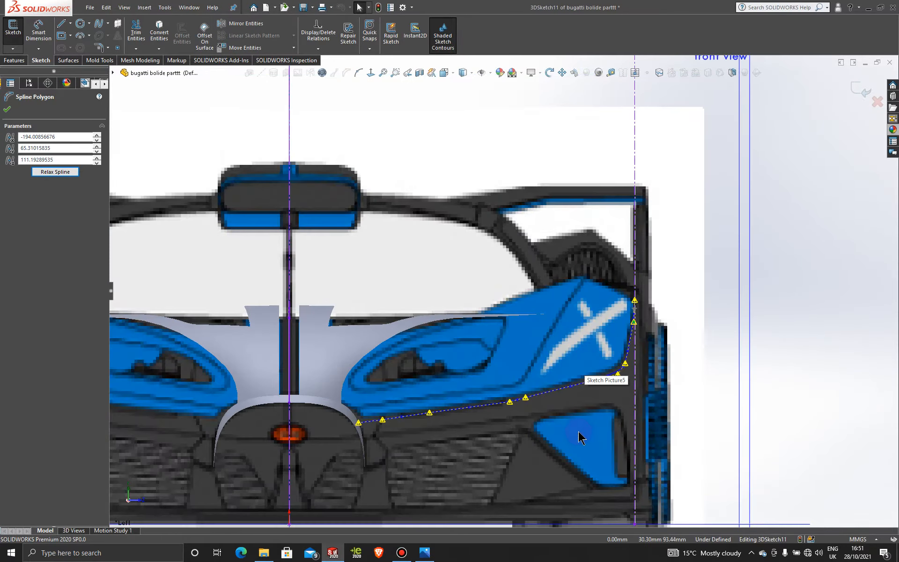
scroll(579, 438, up, 4)
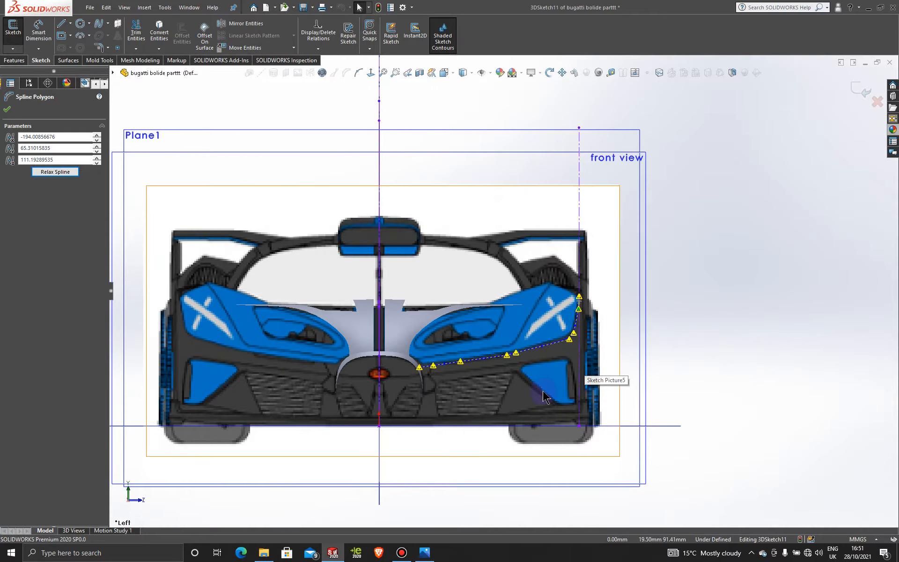
middle_drag(523, 370, 455, 408)
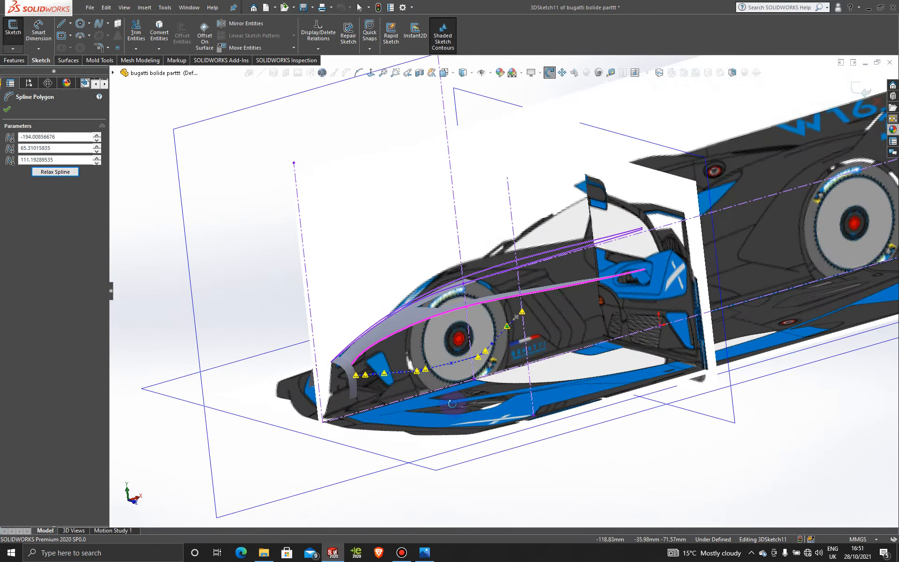
scroll(455, 408, up, 2)
key(space)
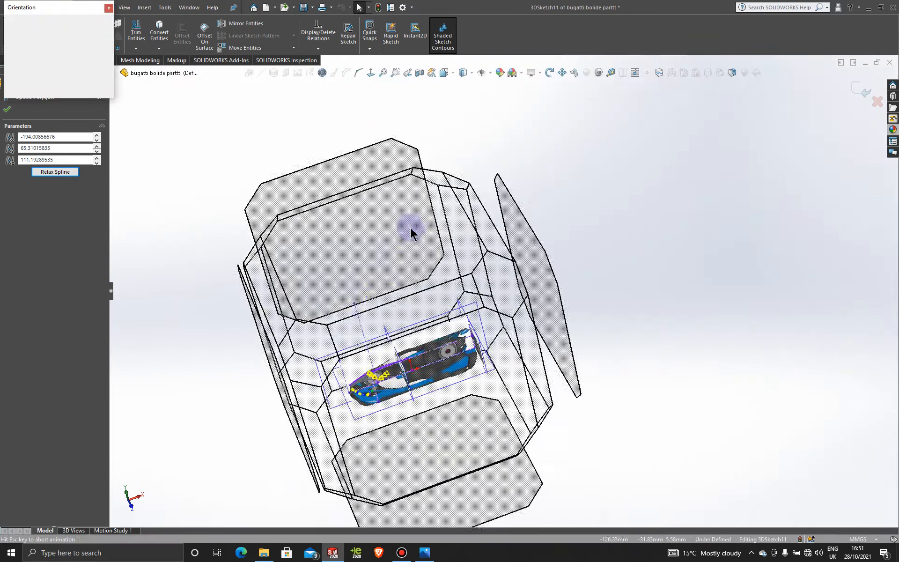
click(380, 265)
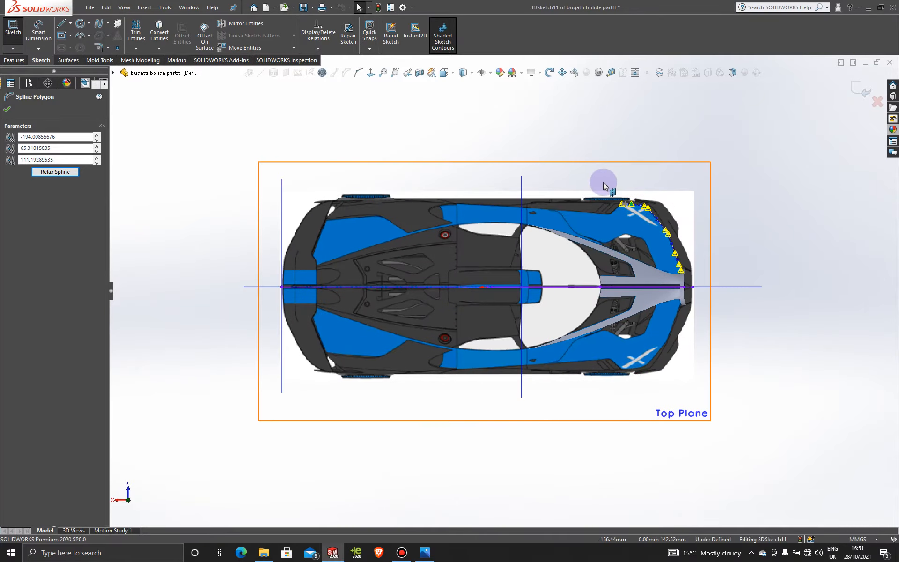
scroll(618, 235, down, 6)
scroll(622, 272, up, 8)
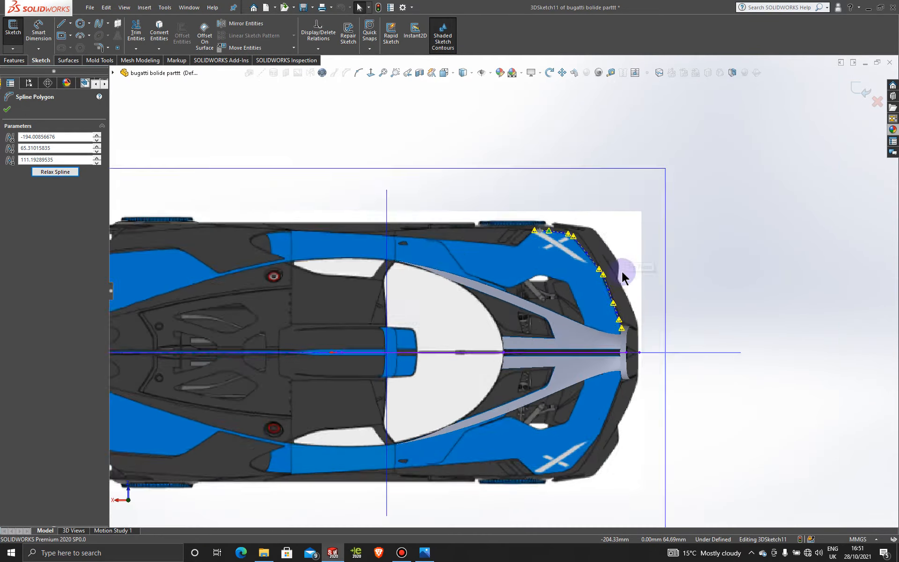
middle_drag(546, 307, 321, 317)
scroll(338, 323, down, 4)
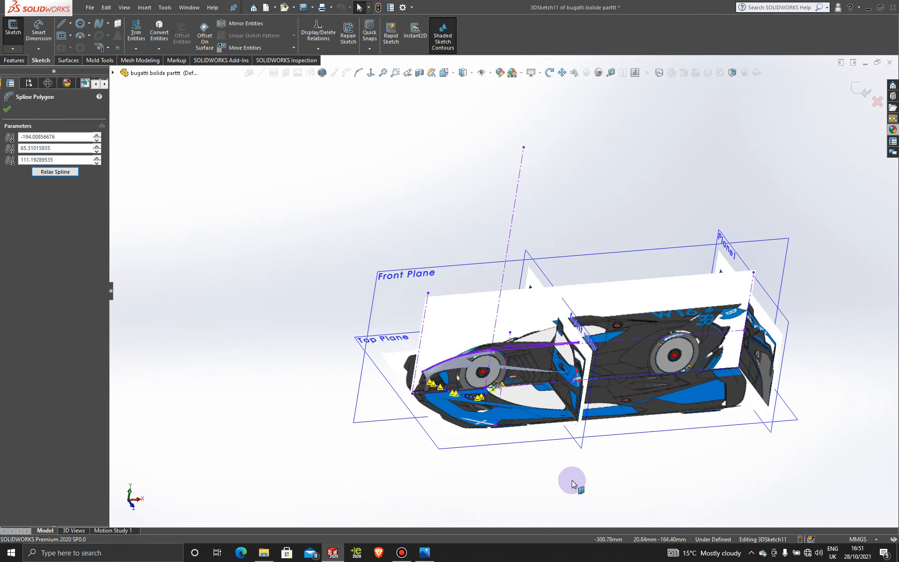
mouse_move(562, 475)
middle_down()
mouse_move(554, 403)
mouse_move(602, 425)
mouse_move(594, 430)
middle_up()
scroll(594, 431, down, 5)
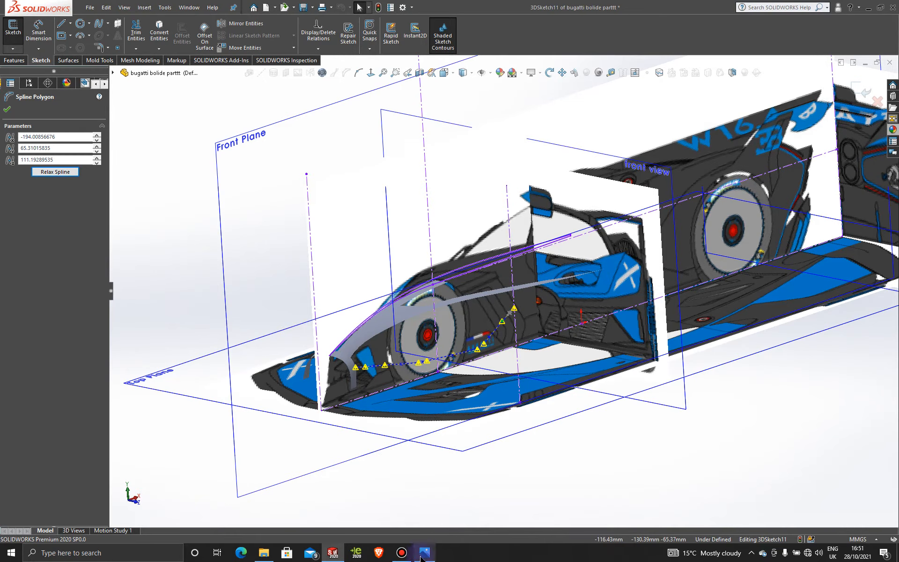
click(402, 553)
click(405, 555)
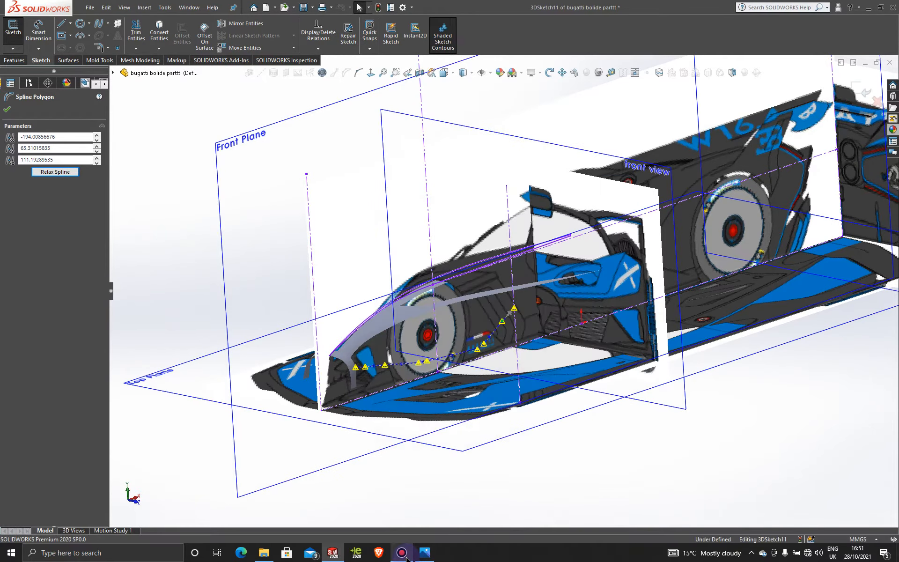
scroll(516, 471, up, 1)
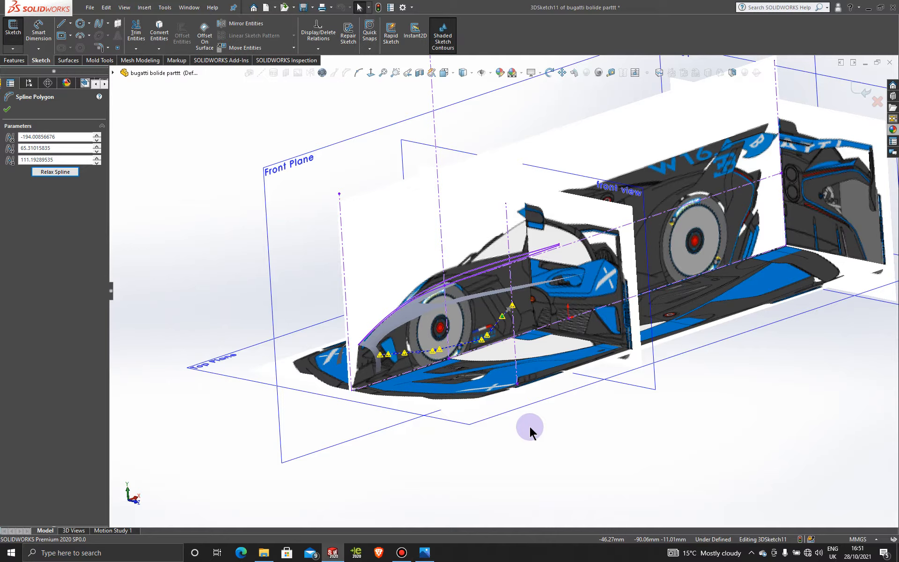
Step: Finish editing the fender edge's 3D spline sketch and inspect the curve around the front wheel arch
mouse_move(530, 426)
middle_down()
mouse_move(526, 418)
mouse_move(518, 436)
middle_up()
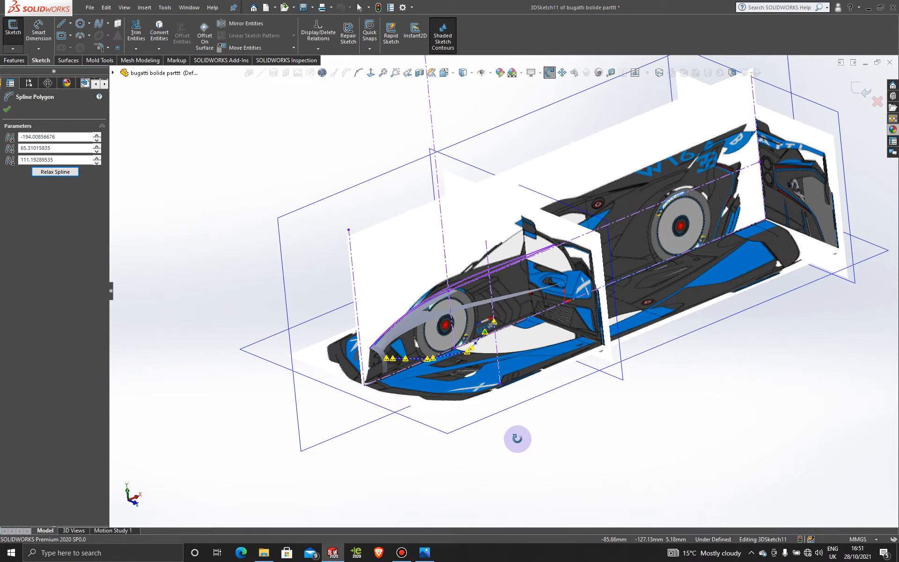
click(857, 88)
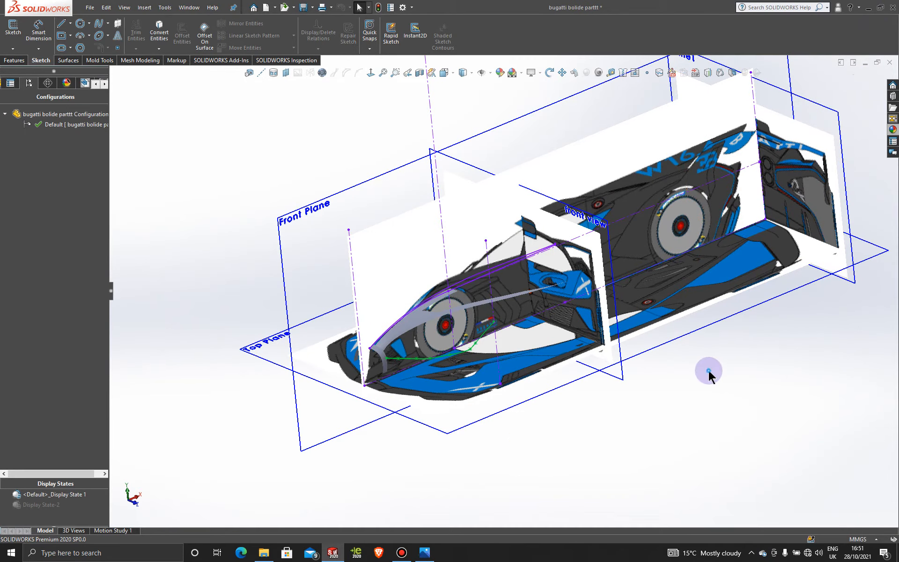
scroll(415, 386, down, 2)
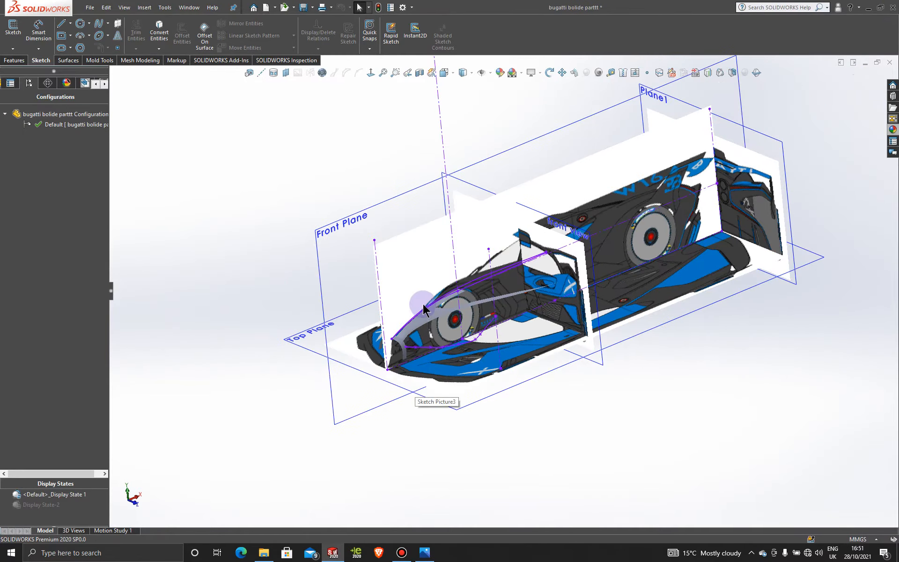
scroll(465, 369, down, 3)
scroll(466, 369, down, 3)
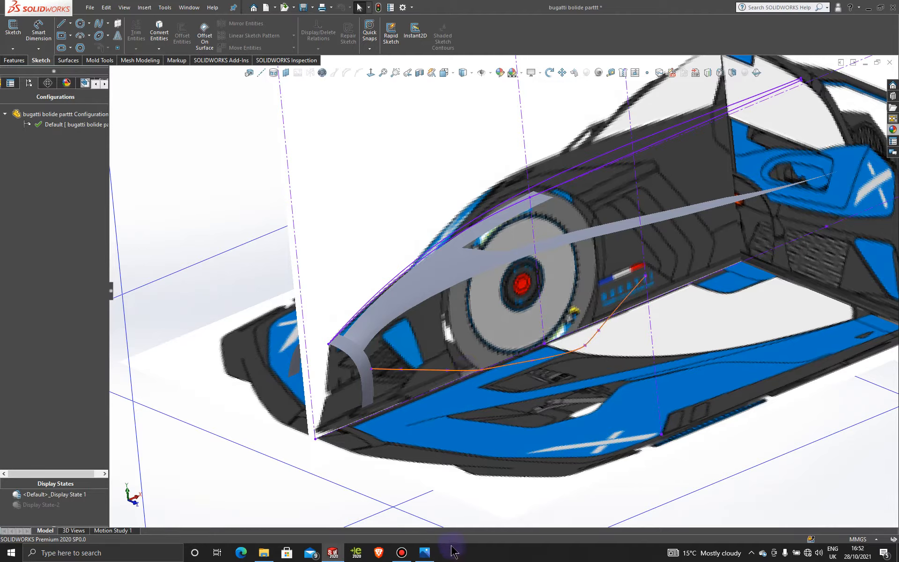
click(402, 553)
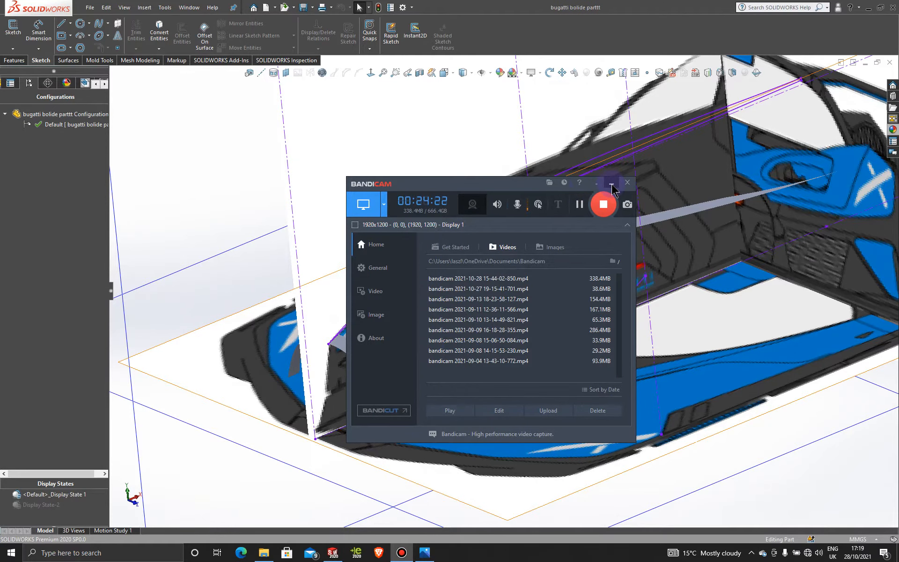
click(601, 204)
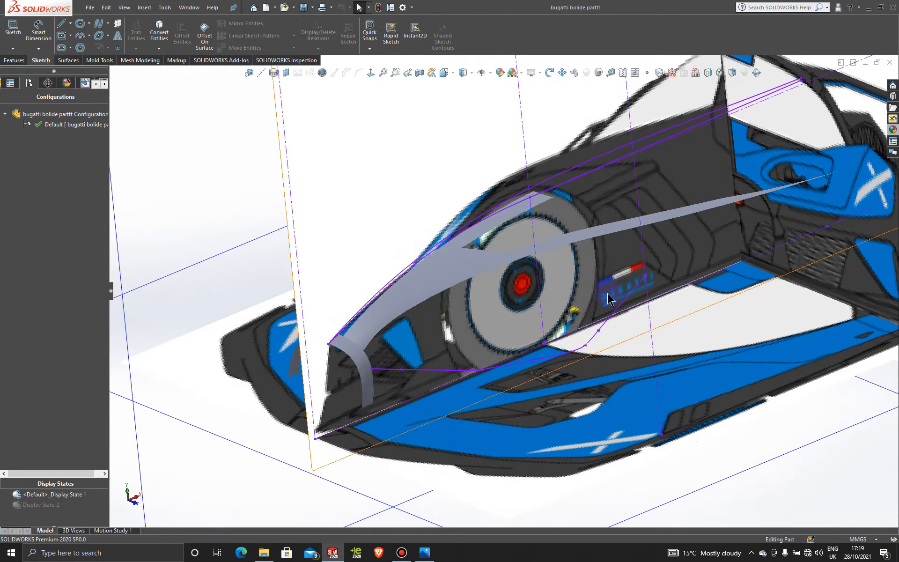
Step: Switch to the Photos app and examine the front fender and hood shapes in the 960x0.jpg reference photo
scroll(607, 299, up, 3)
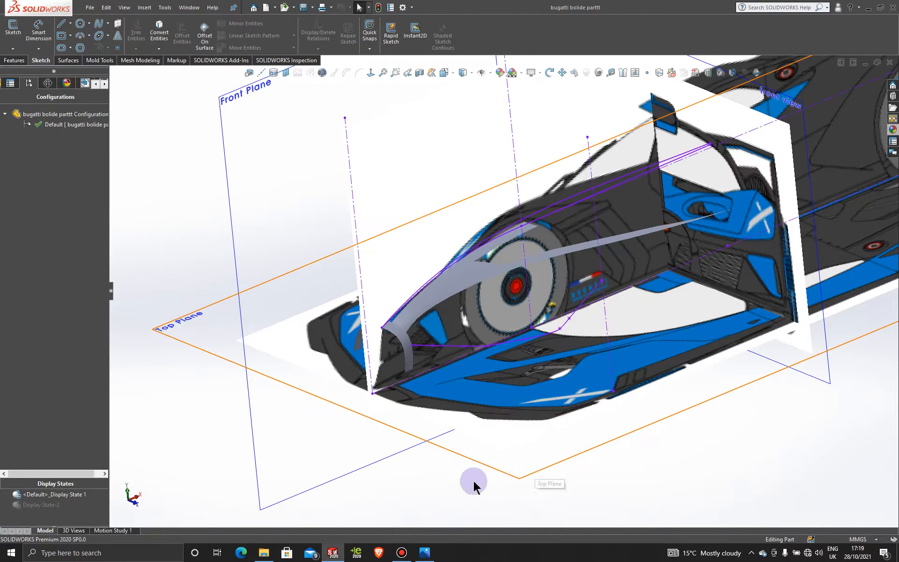
click(428, 552)
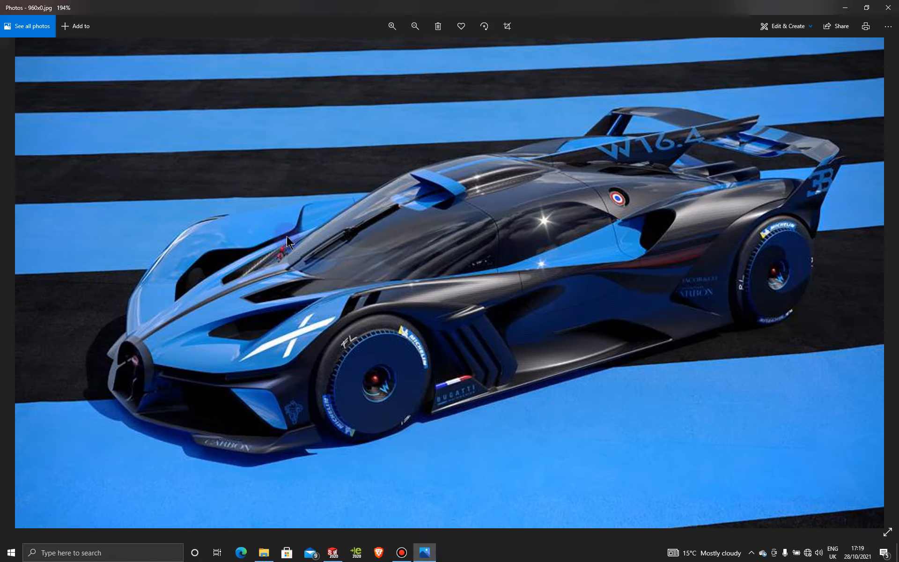
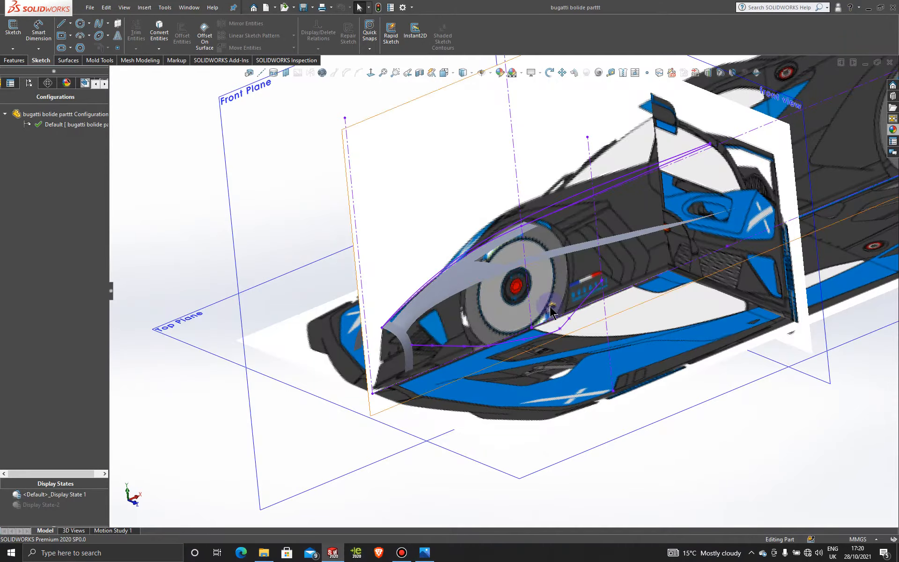
Step: Select the Top Plane as the reference for orienting the view normal to it
scroll(546, 305, up, 3)
middle_drag(514, 261, 576, 390)
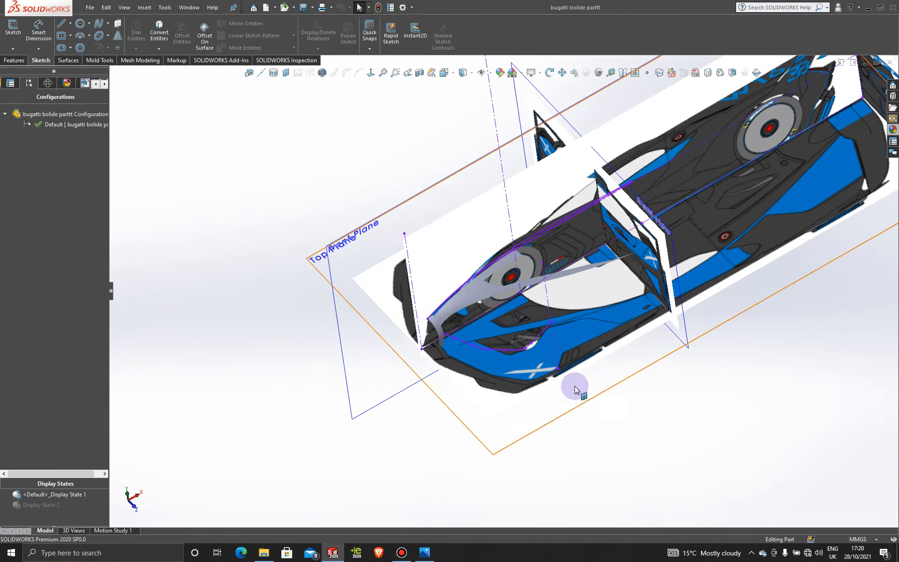
click(616, 380)
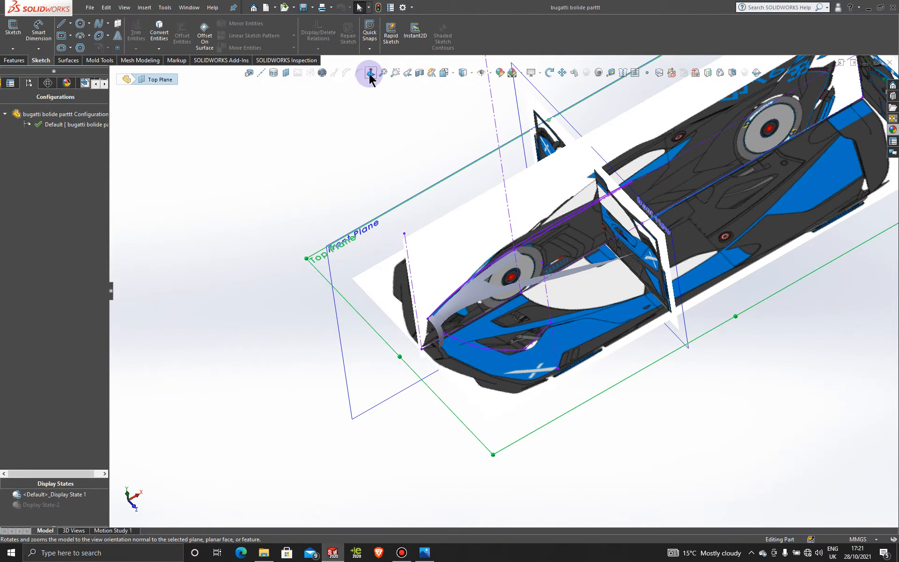
Step: Examine the top-view blueprint and the grey hood surface viewed normal to the Top Plane
click(395, 73)
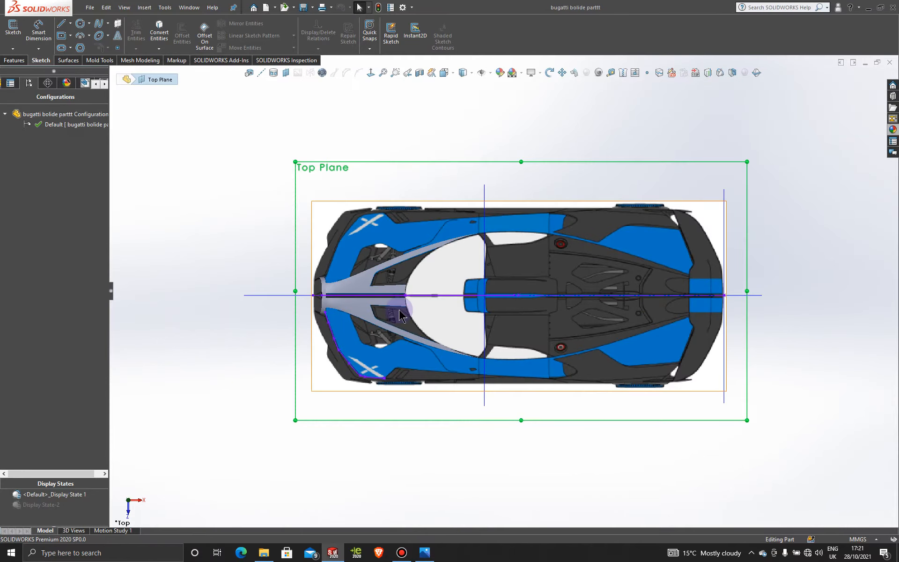
scroll(398, 318, down, 2)
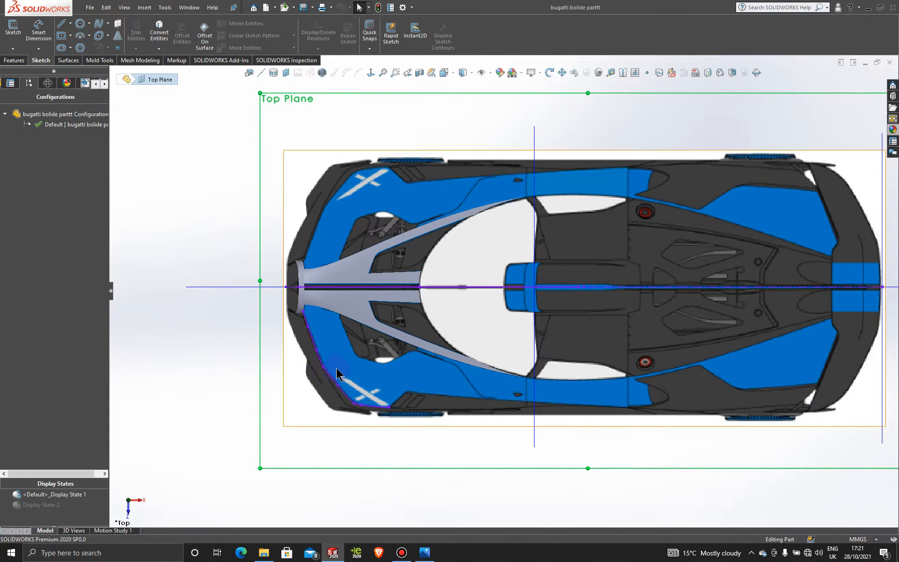
scroll(458, 134, up, 2)
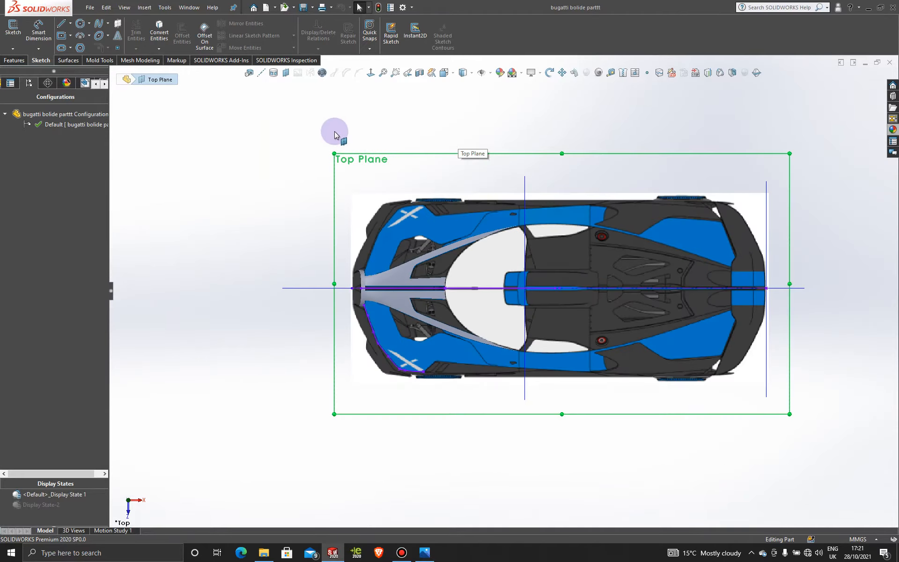
click(334, 132)
scroll(472, 117, down, 1)
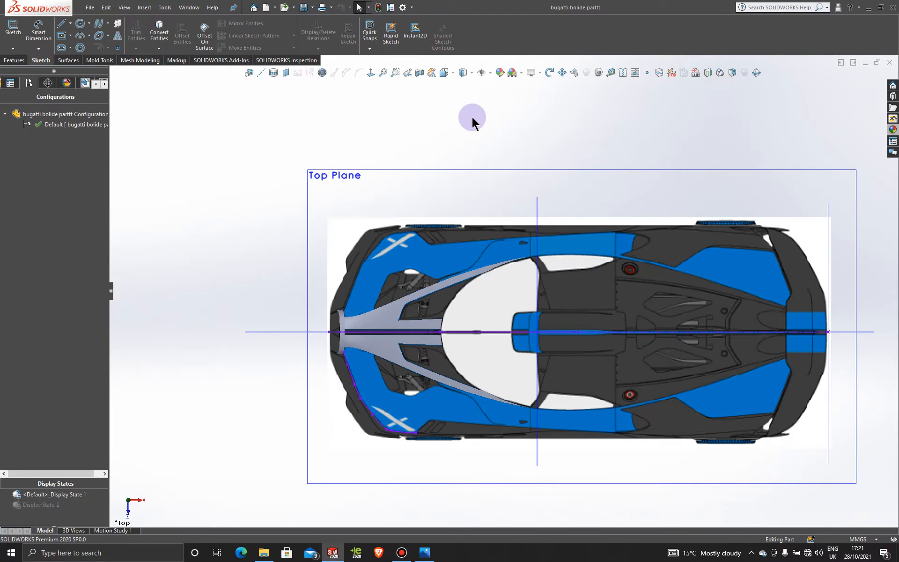
scroll(472, 117, up, 2)
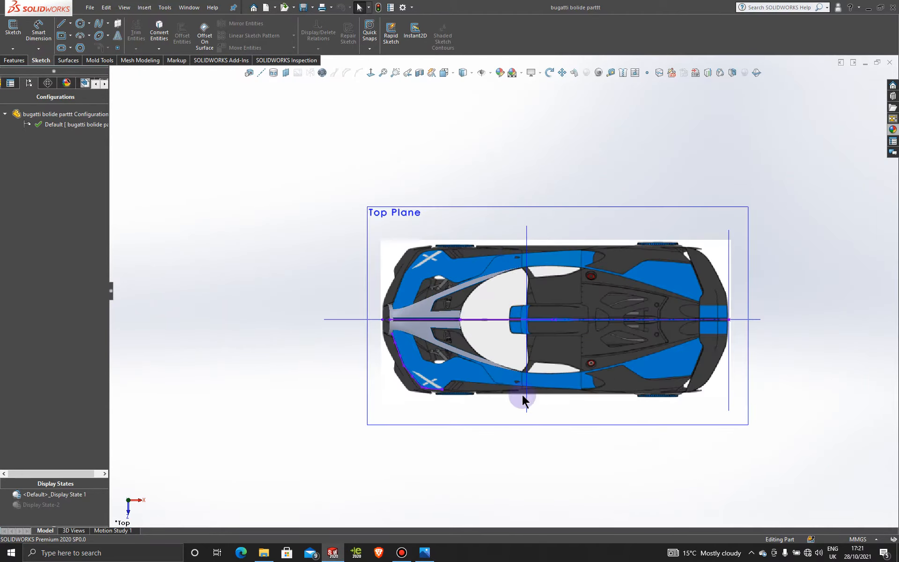
Step: Hide Sketch20, the neighbouring hood profile sketch and 3DSketch4, which run from the hood towards the front view plane
middle_drag(528, 427, 534, 259)
scroll(517, 401, down, 5)
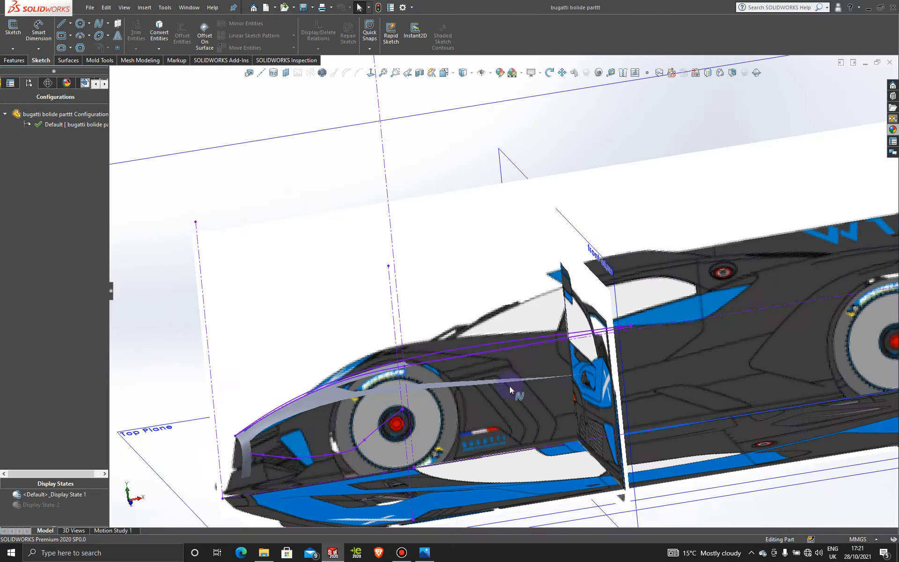
right_click(494, 342)
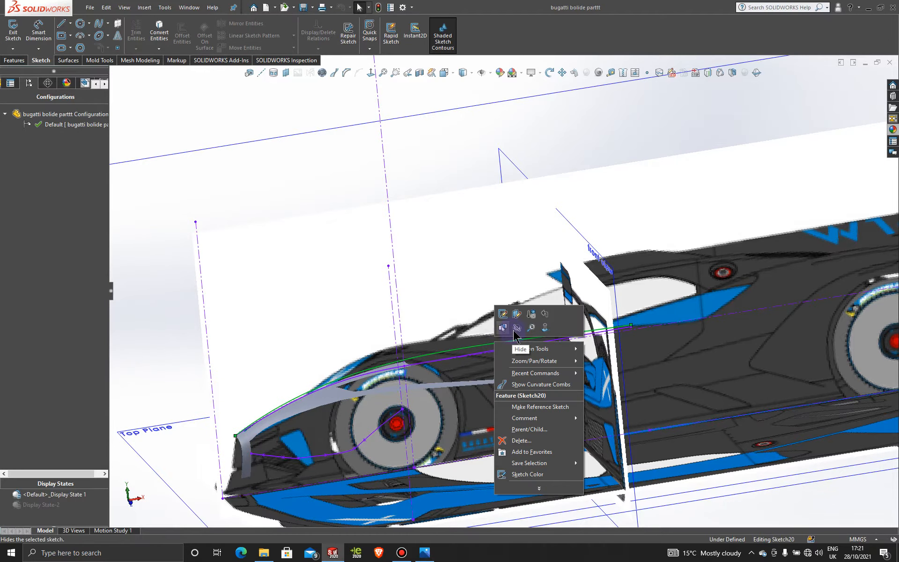
click(519, 330)
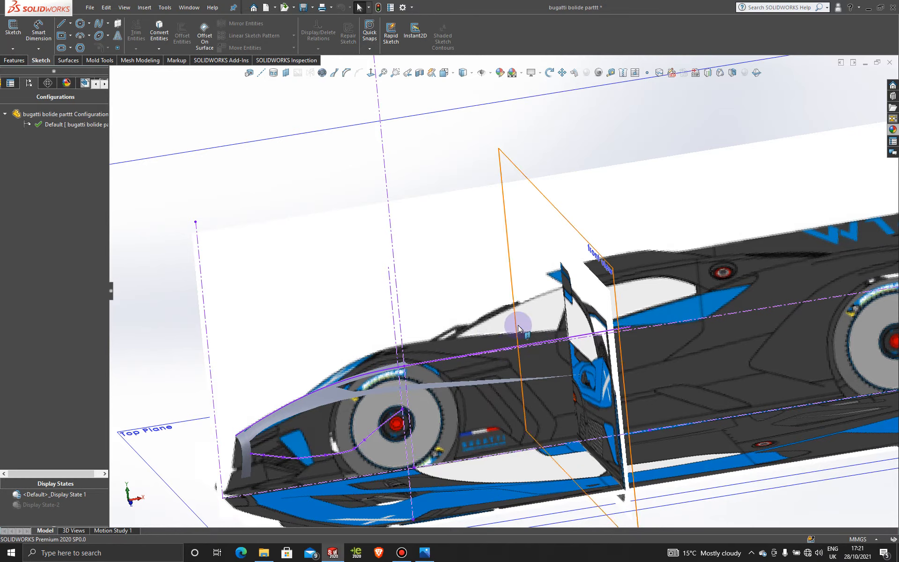
middle_drag(486, 331, 507, 352)
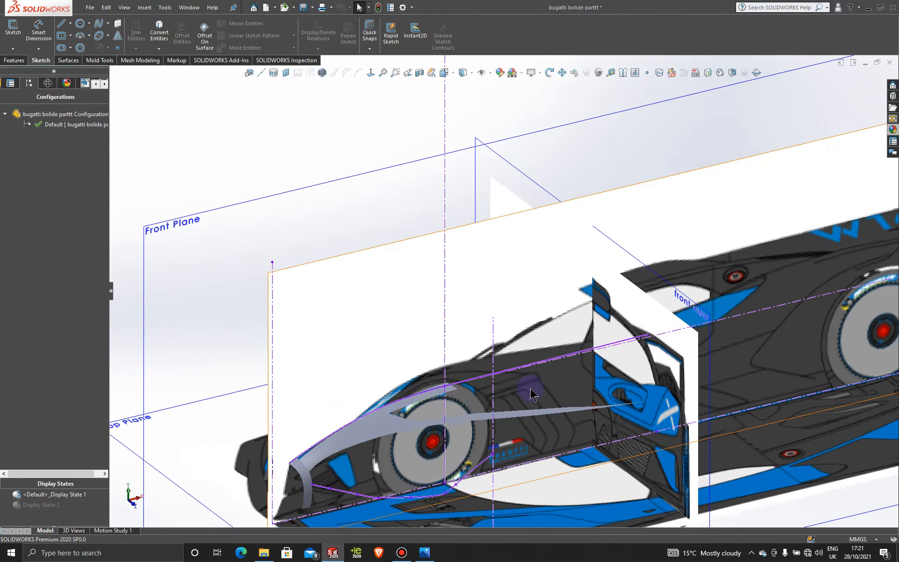
scroll(532, 393, down, 4)
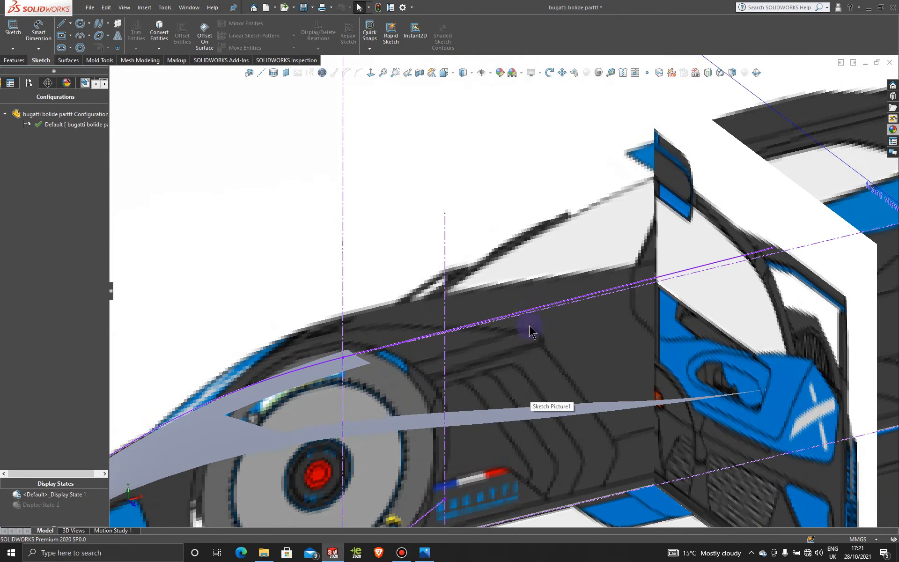
right_click(571, 300)
click(582, 289)
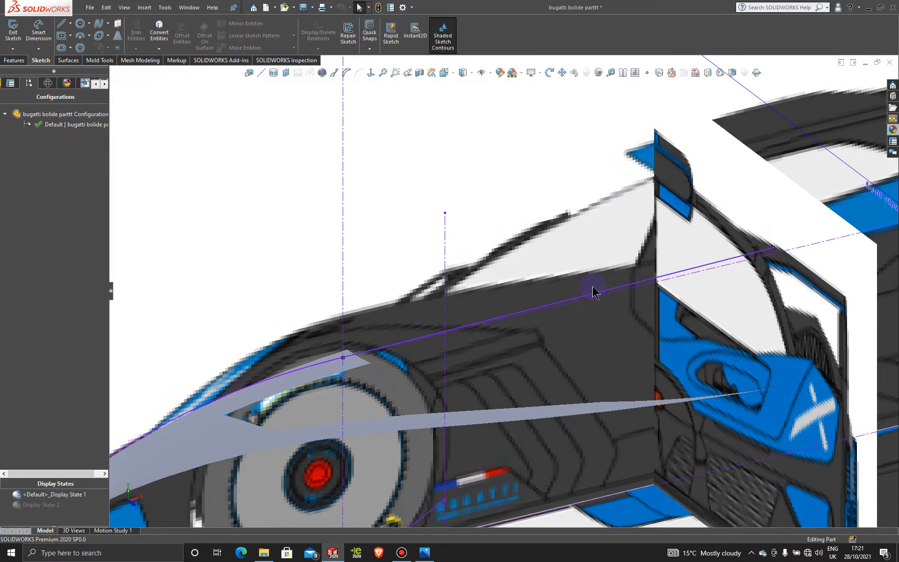
right_click(580, 302)
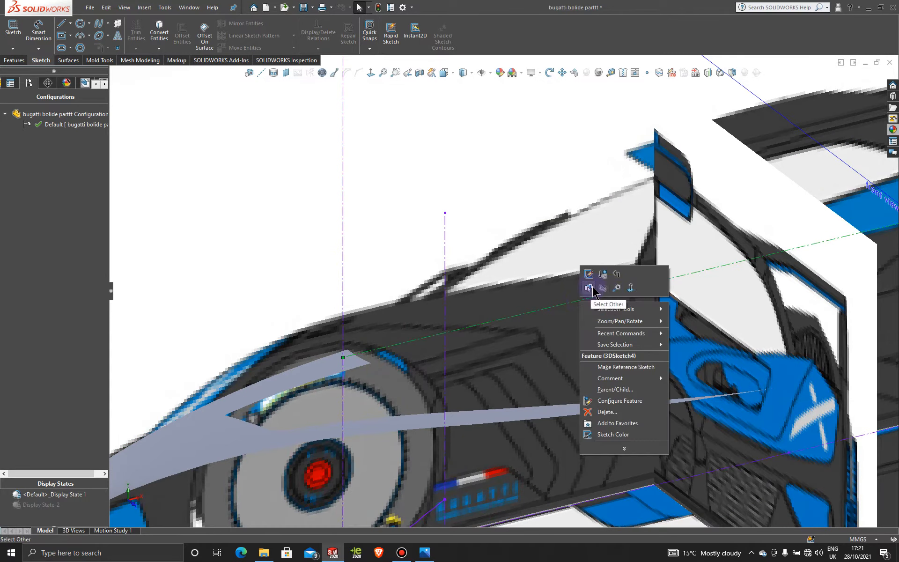
click(603, 288)
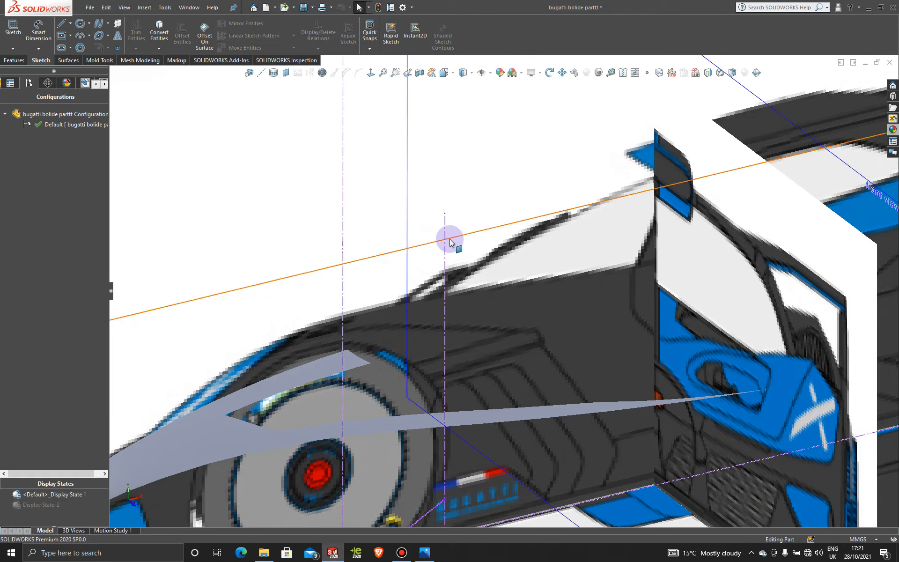
Step: Hide the two sketches with vertical construction lines near the front wheel, including 3DSketch2
right_click(444, 224)
click(469, 211)
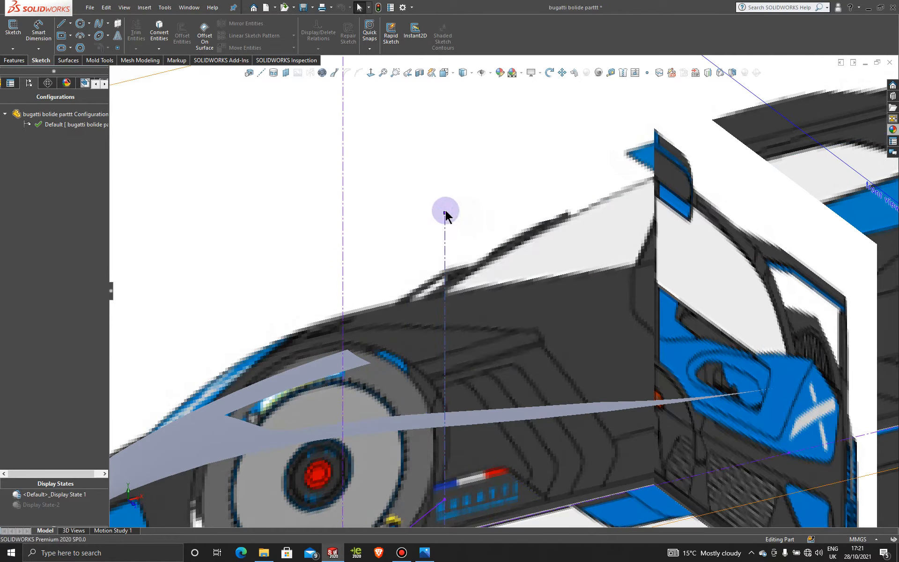
click(343, 194)
right_click(342, 194)
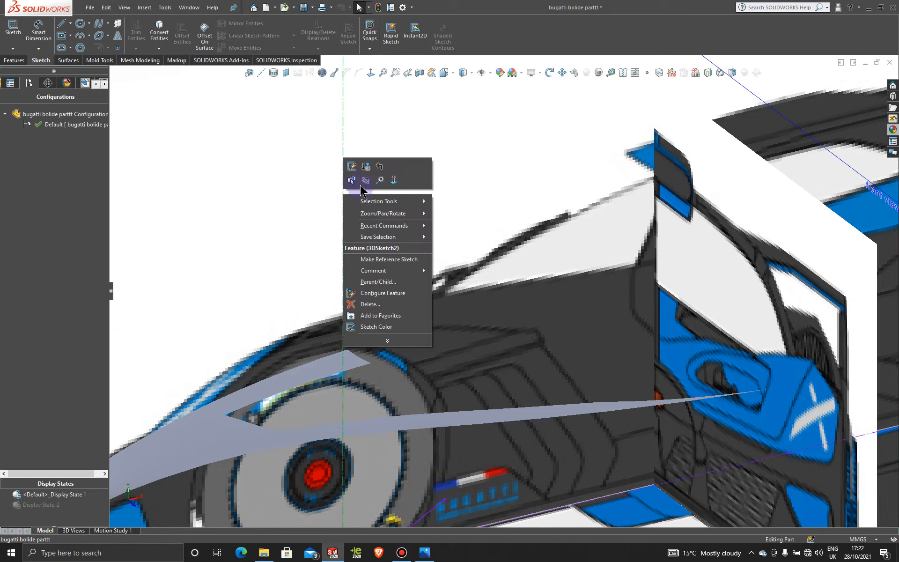
click(365, 178)
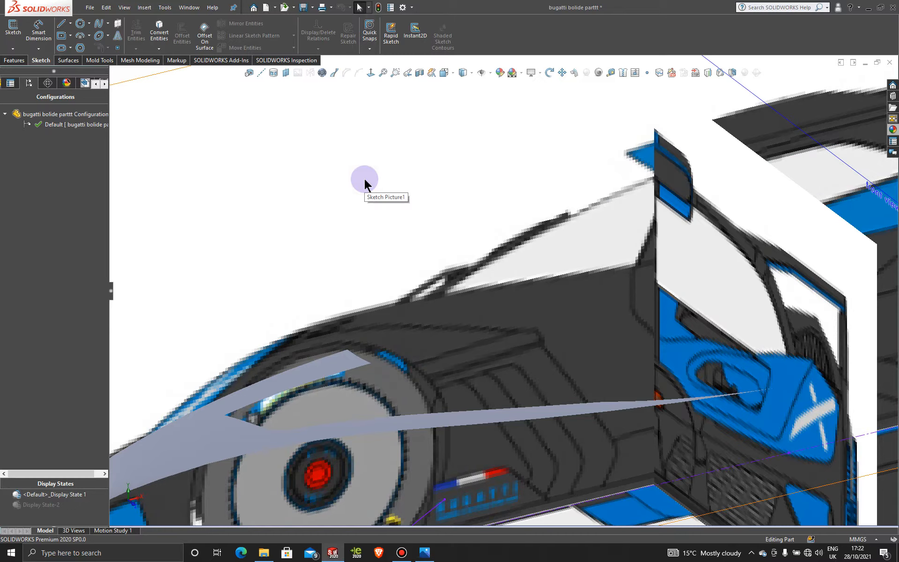
Step: Examine the hood surface against the side-view blueprint, viewed normal to the Front Plane
key(f)
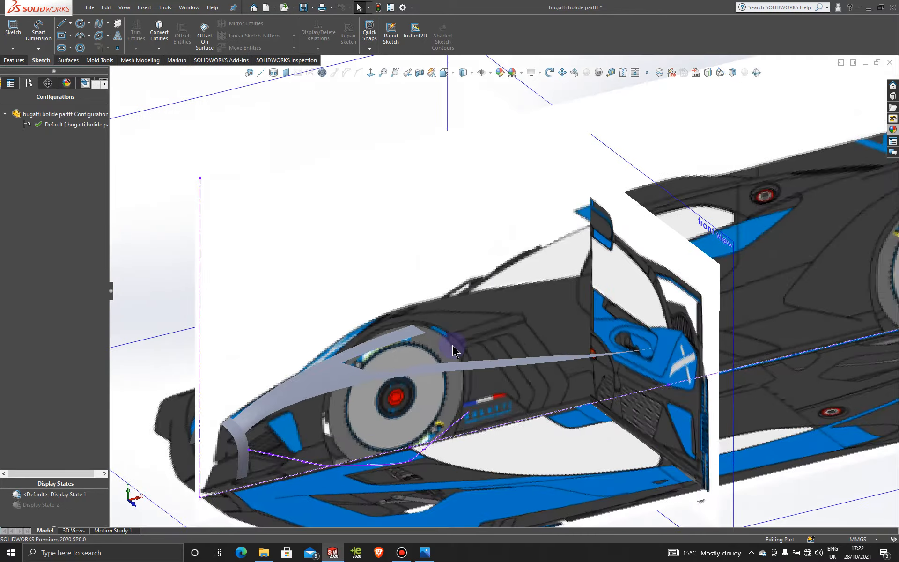
mouse_move(534, 453)
middle_down()
mouse_move(504, 394)
mouse_move(467, 415)
mouse_move(484, 417)
mouse_move(521, 452)
mouse_move(502, 445)
mouse_move(500, 379)
mouse_move(501, 435)
mouse_move(517, 453)
mouse_move(506, 438)
middle_up()
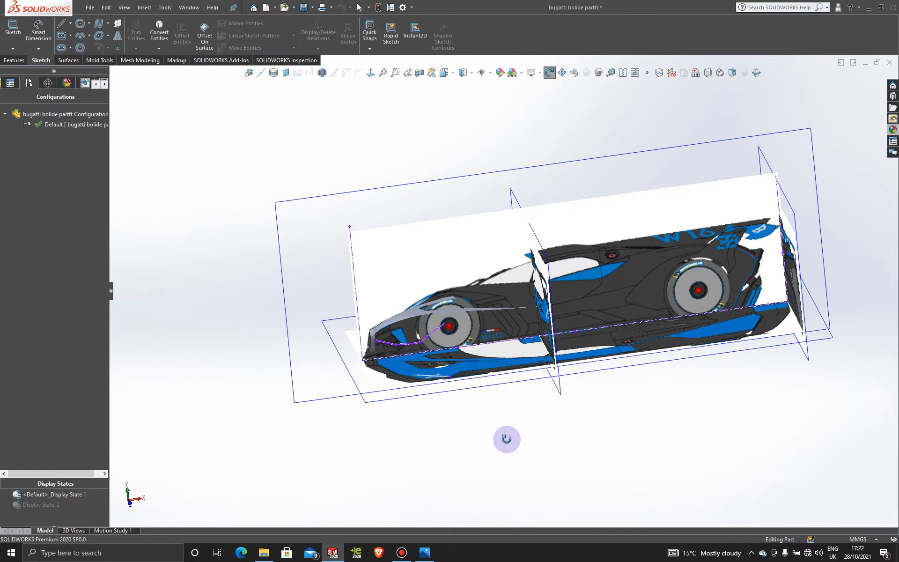
click(574, 159)
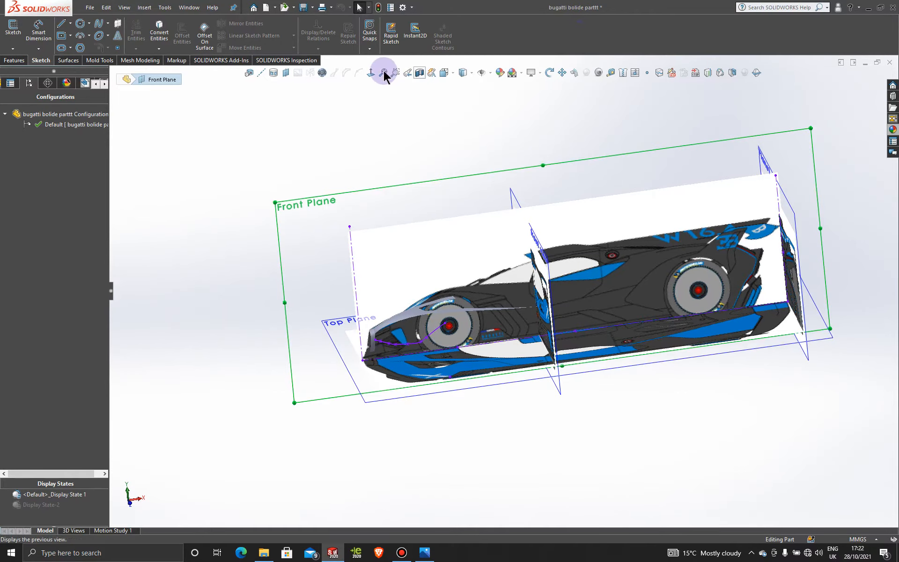
click(370, 71)
scroll(468, 316, down, 3)
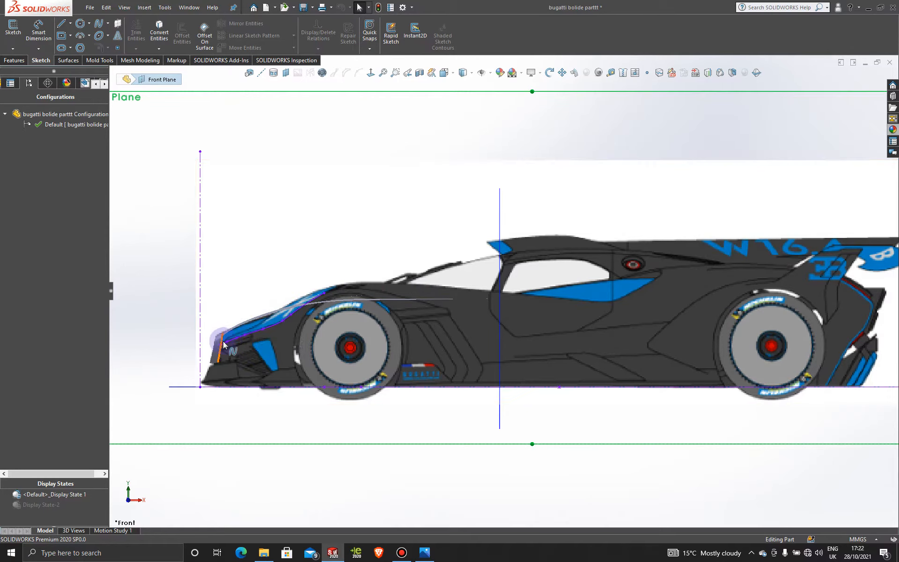
scroll(253, 353, down, 1)
scroll(295, 345, down, 2)
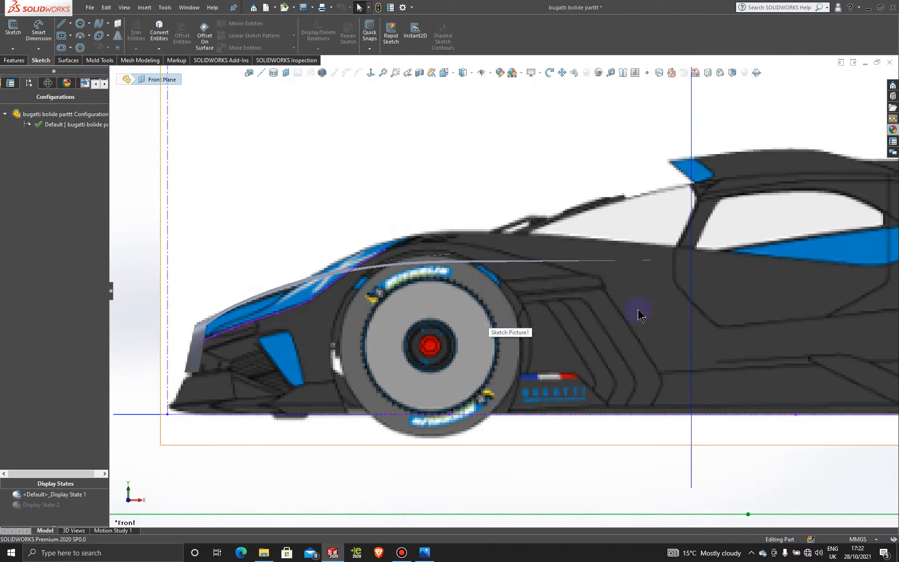
scroll(651, 305, up, 6)
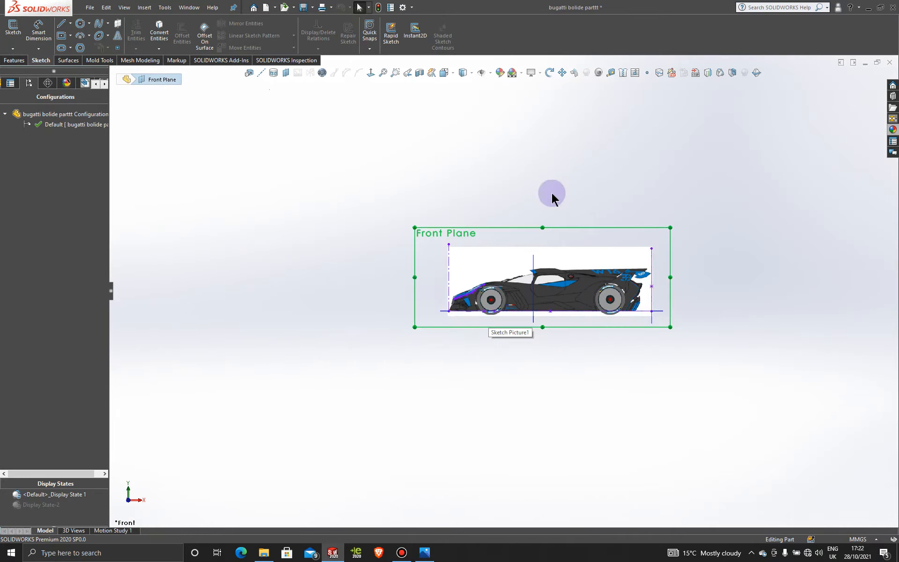
Step: Sketch a two-point spline about 286 mm long on the Top Plane, from the blue side panel's lower edge behind the windscreen to the nose outline curve
middle_drag(551, 195, 492, 353)
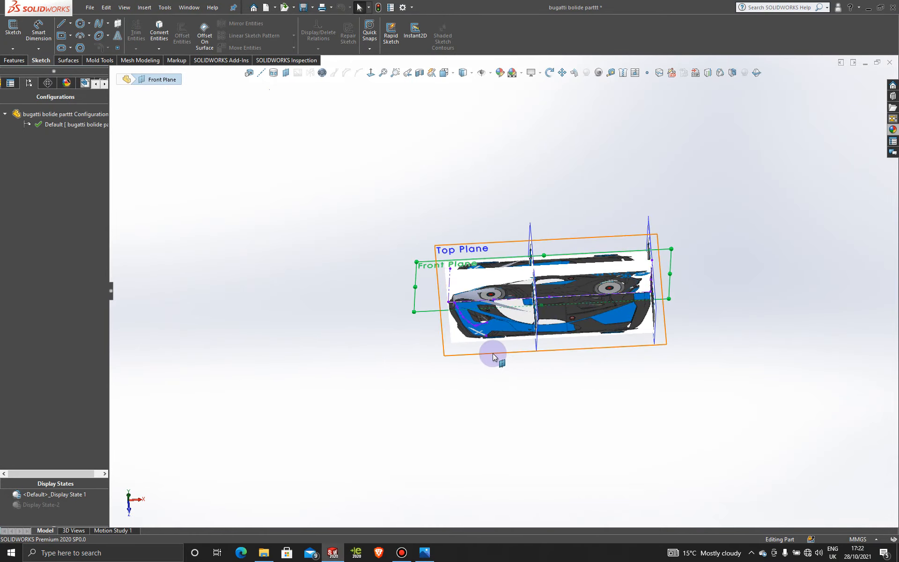
click(370, 73)
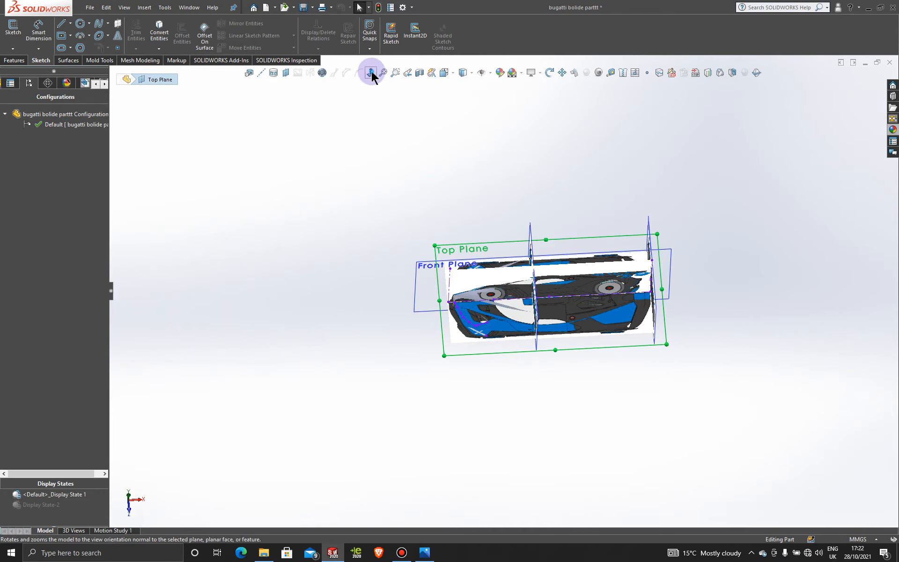
scroll(471, 323, down, 3)
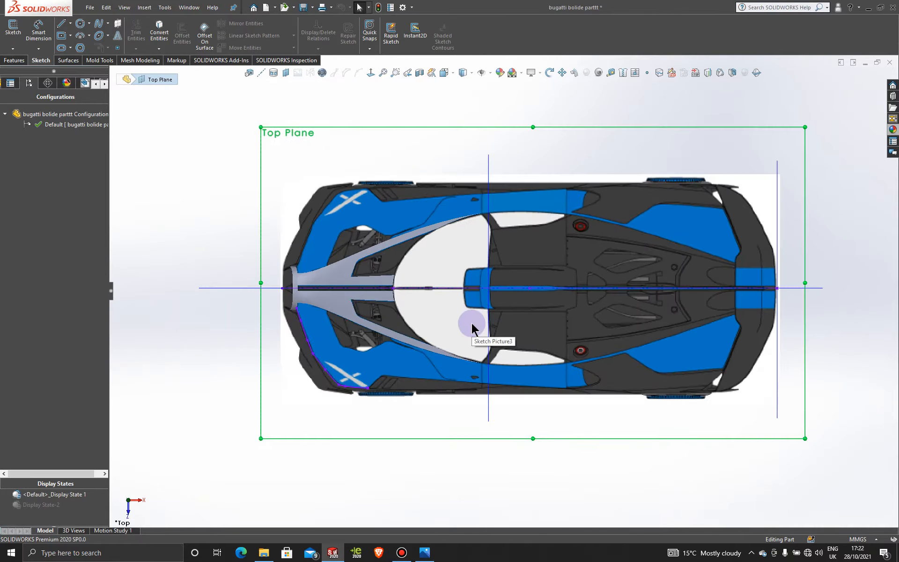
scroll(471, 323, down, 2)
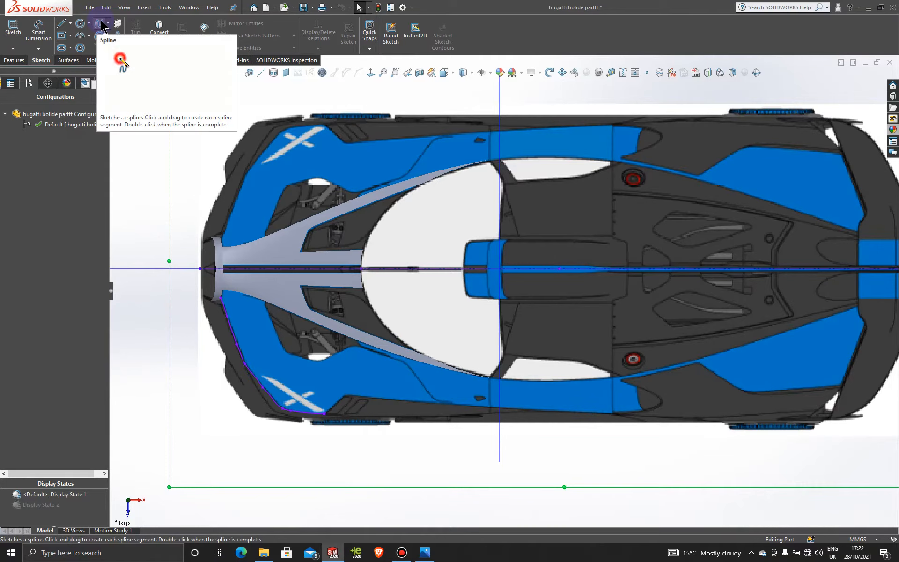
click(169, 134)
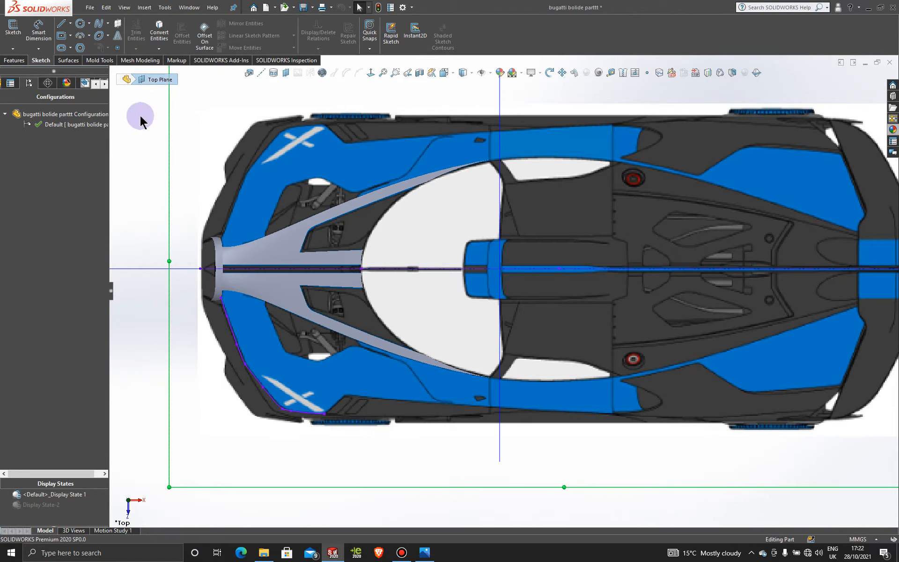
click(98, 24)
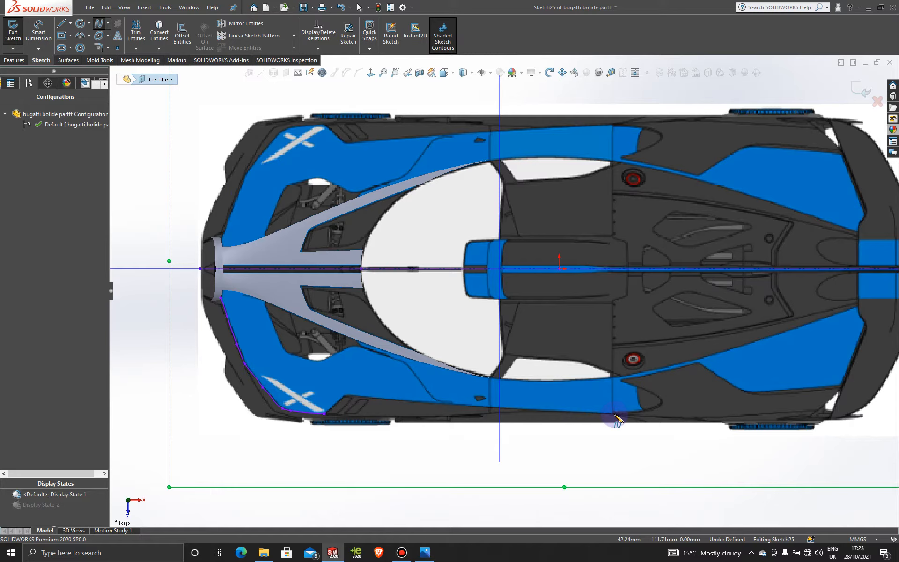
click(613, 413)
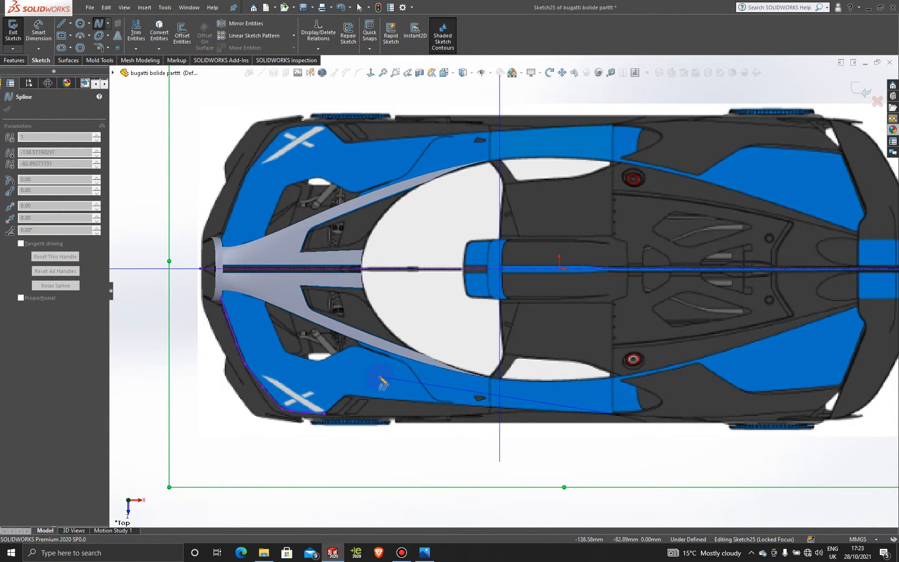
scroll(220, 405, down, 3)
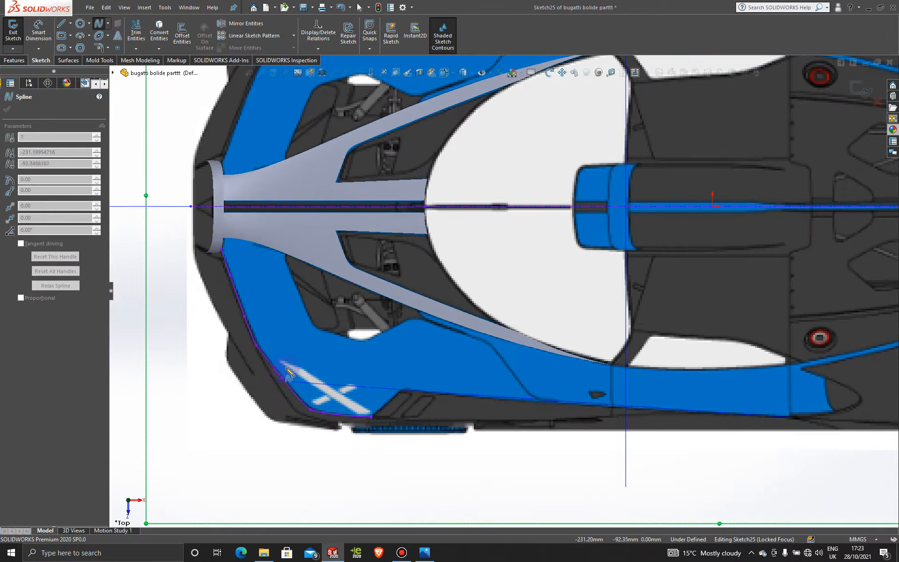
click(257, 346)
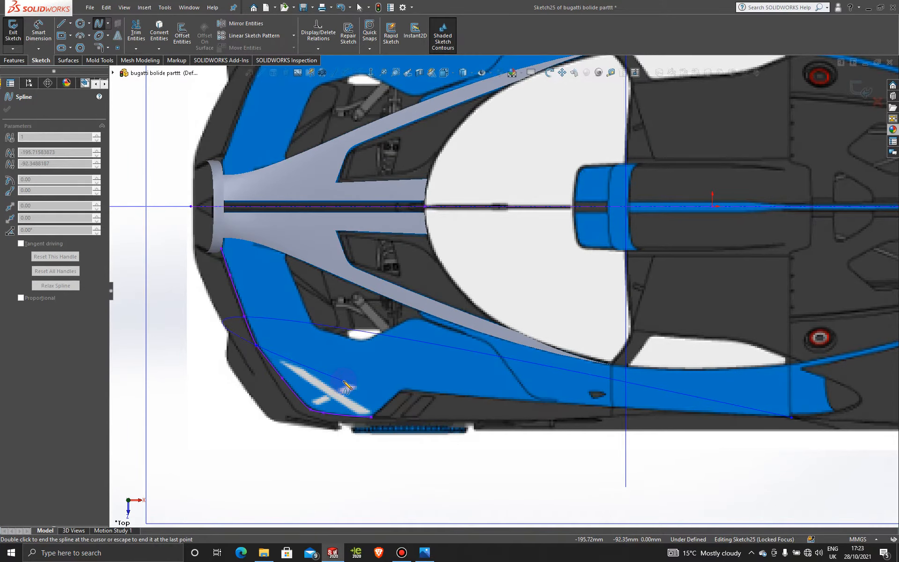
key(Escape)
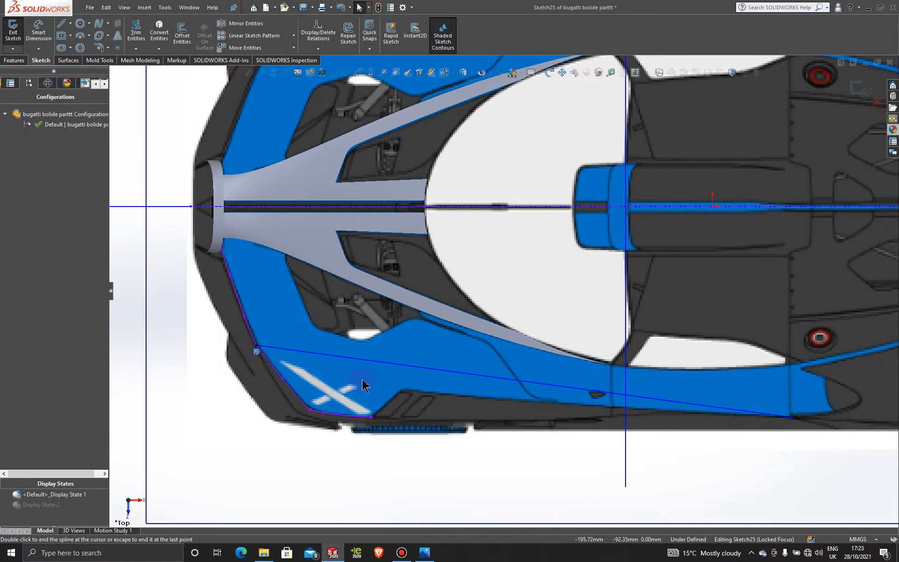
click(401, 553)
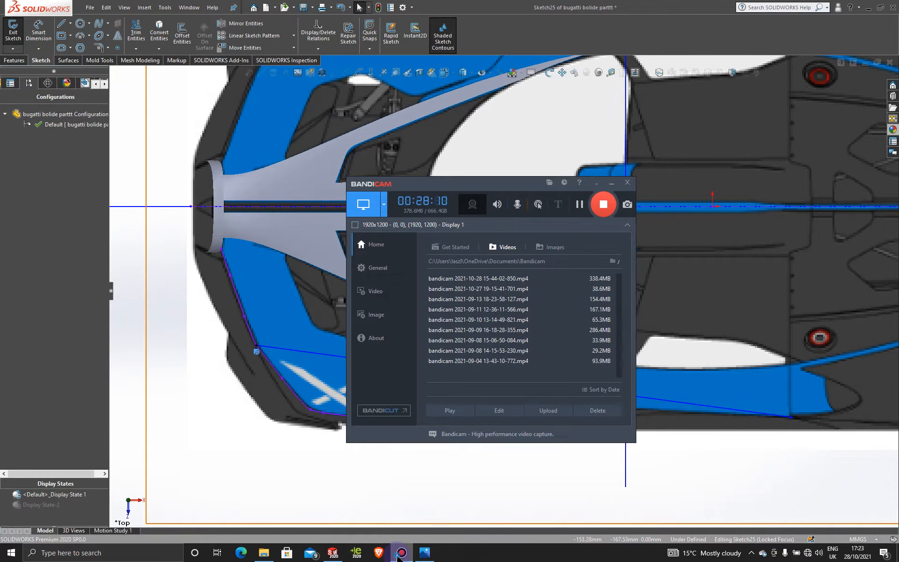
click(399, 554)
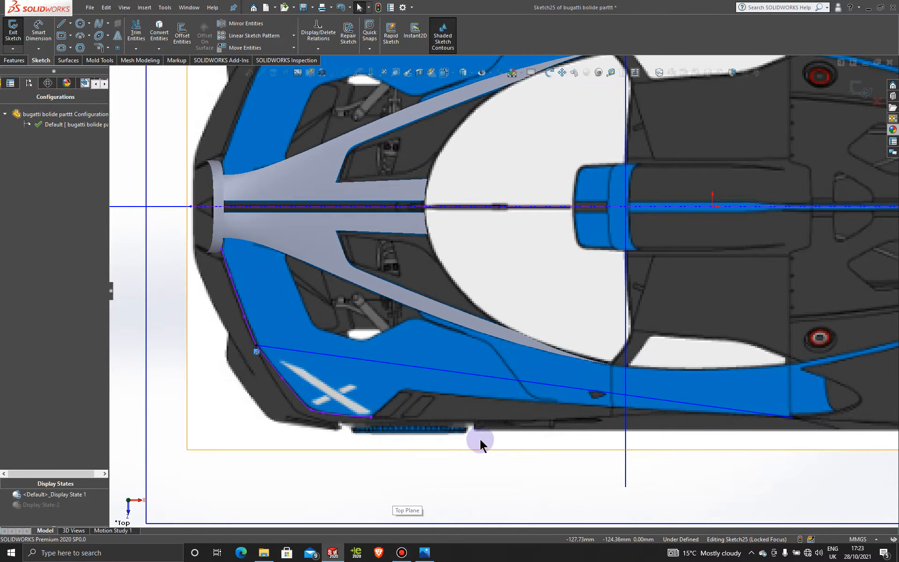
Step: Bend the fender spline towards the blue panel's lower edge, with end tangents of about 155° at the nose and 175° behind the windscreen
click(562, 384)
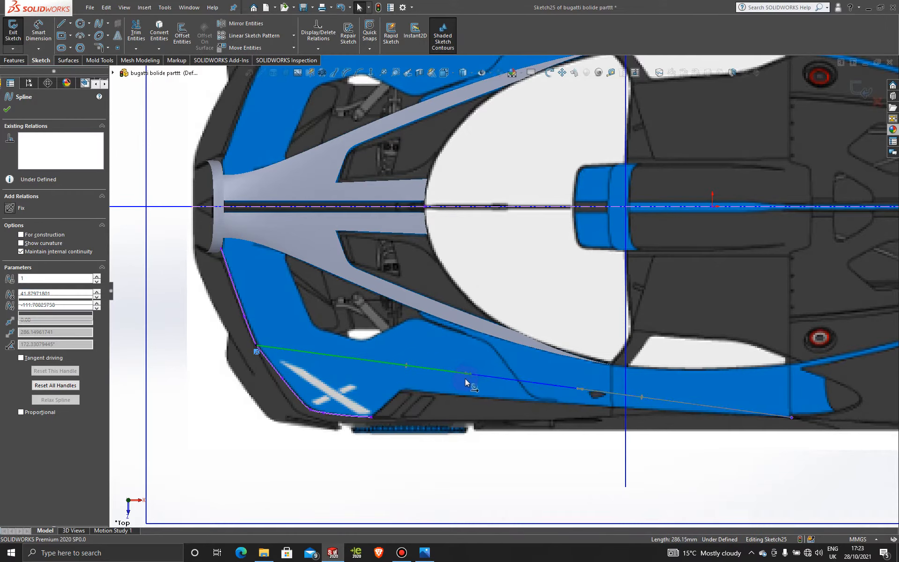
drag(465, 378, 423, 406)
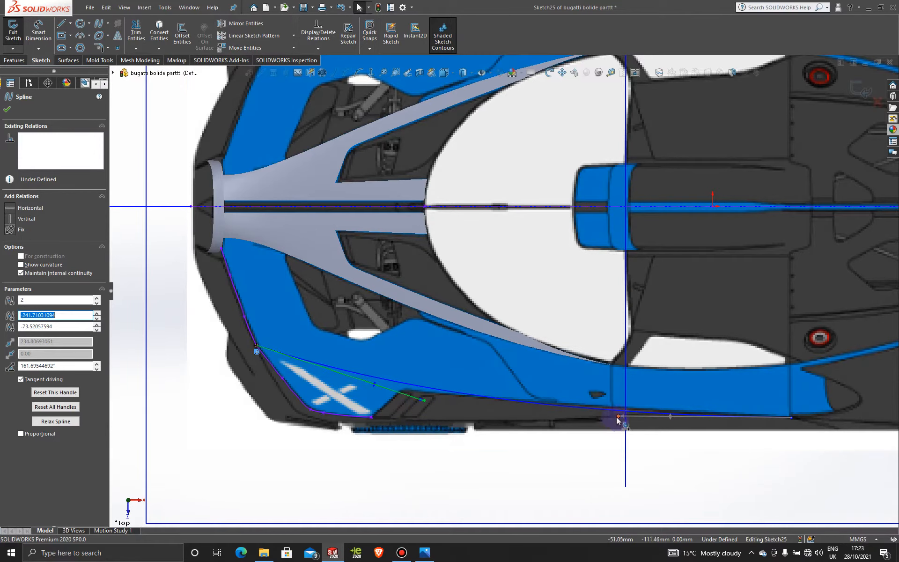
drag(619, 417, 622, 407)
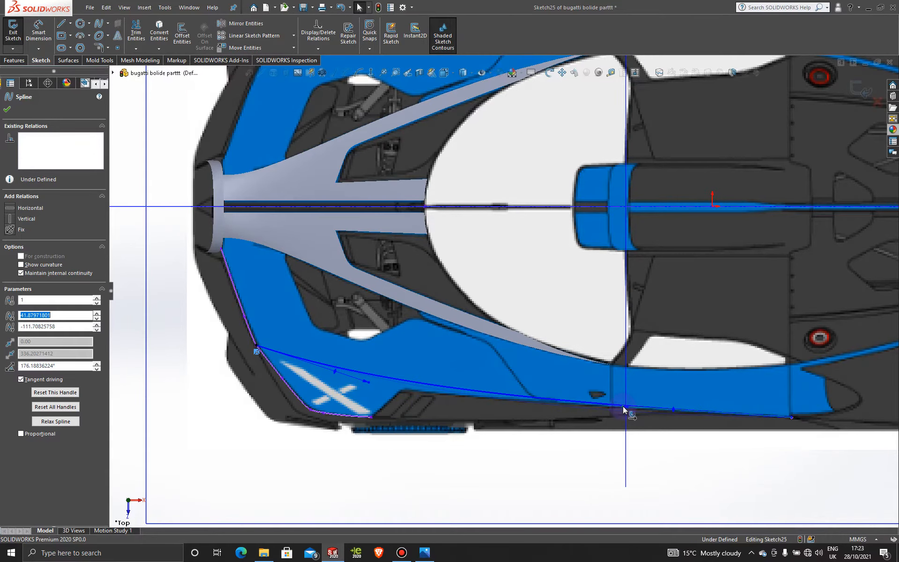
click(369, 383)
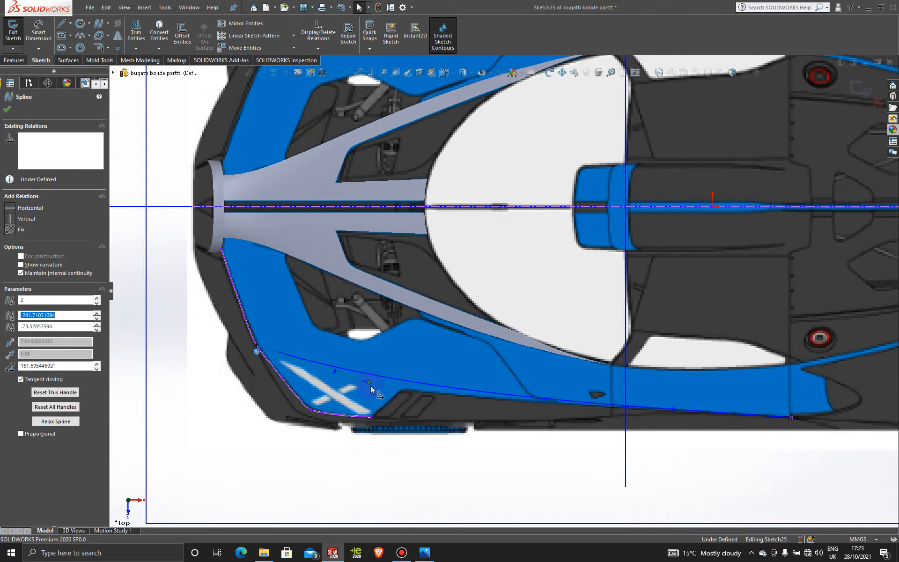
drag(371, 387, 370, 402)
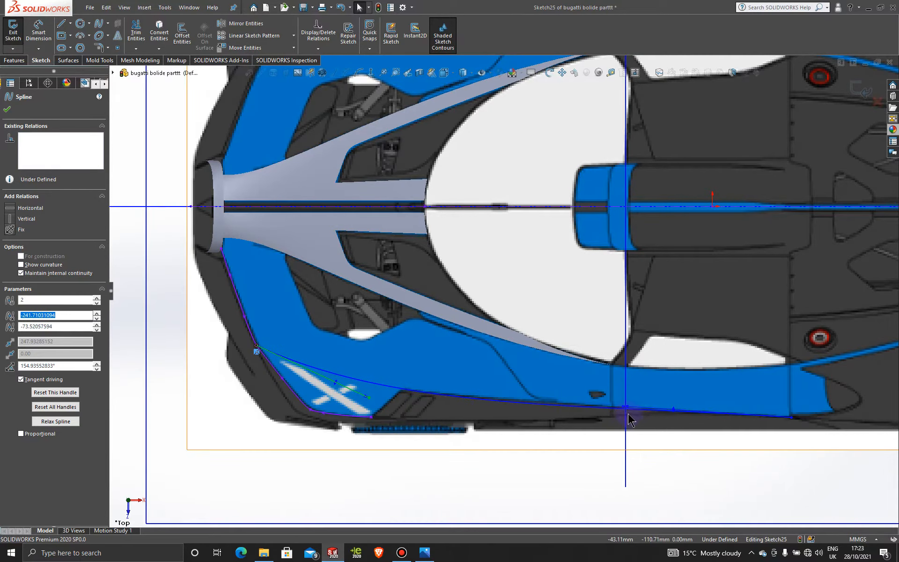
drag(626, 407, 591, 401)
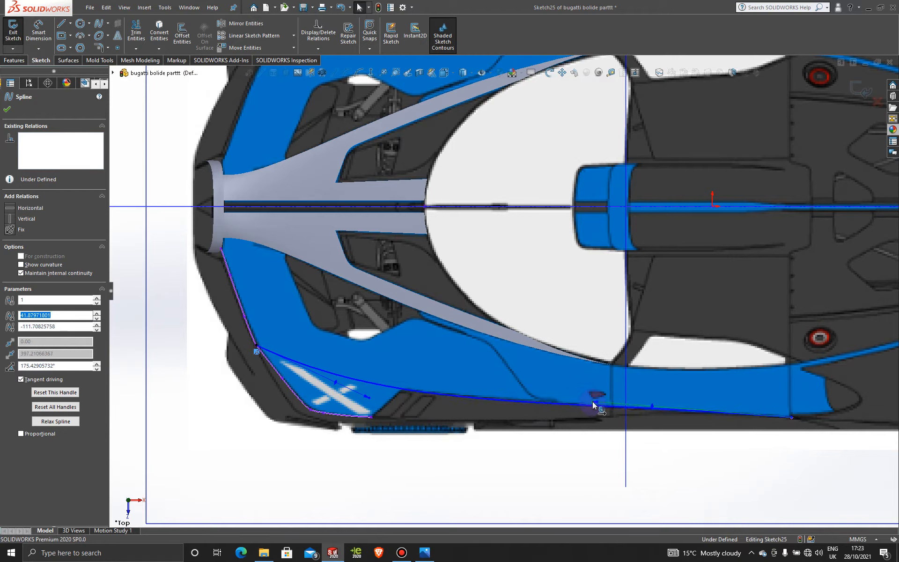
Step: Fine-tune the fender spline's end tangents against the blueprint to about 150° at the nose and 177° at the rear
drag(370, 397, 371, 398)
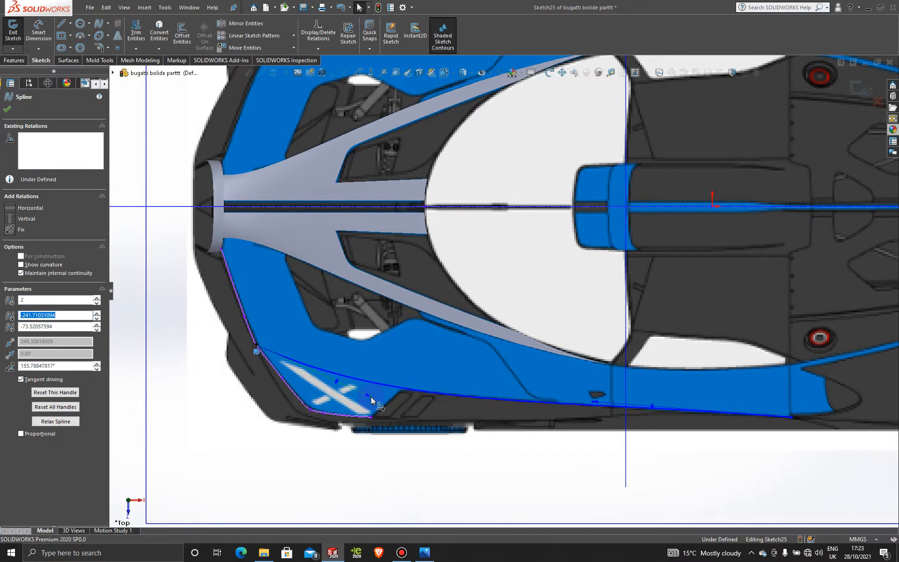
drag(371, 399, 365, 402)
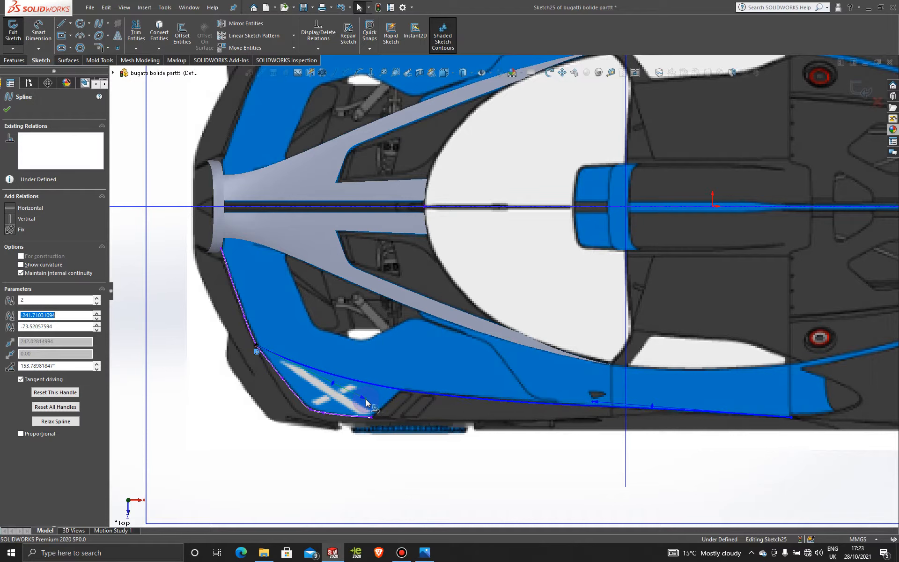
click(593, 401)
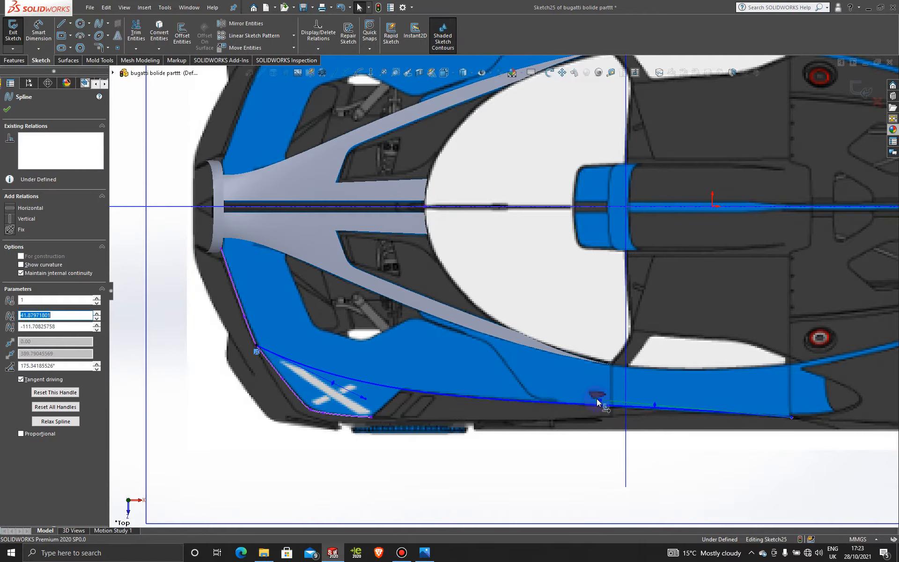
mouse_move(592, 398)
mouse_down()
mouse_move(609, 404)
mouse_move(565, 394)
mouse_move(600, 403)
mouse_up()
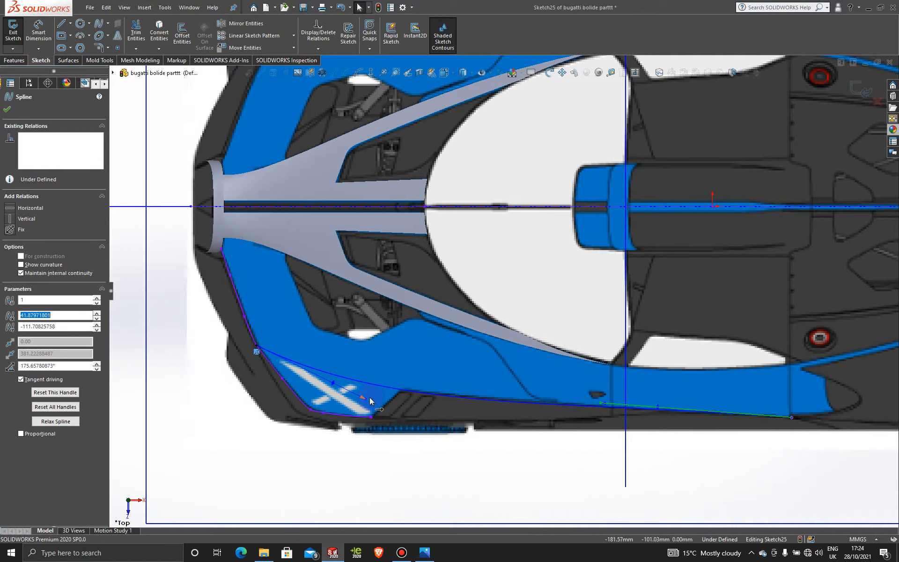
drag(366, 399, 344, 397)
click(600, 400)
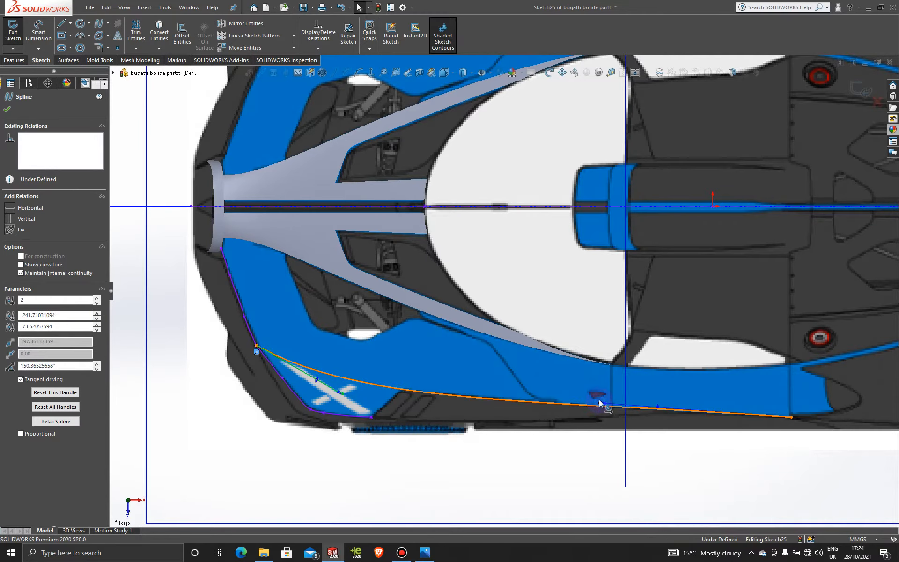
drag(599, 399, 596, 400)
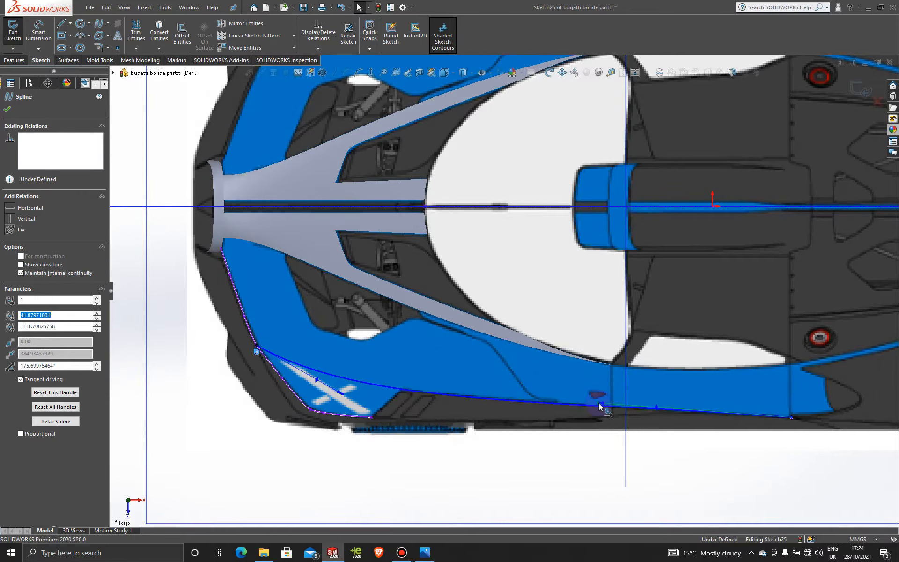
drag(598, 403, 600, 407)
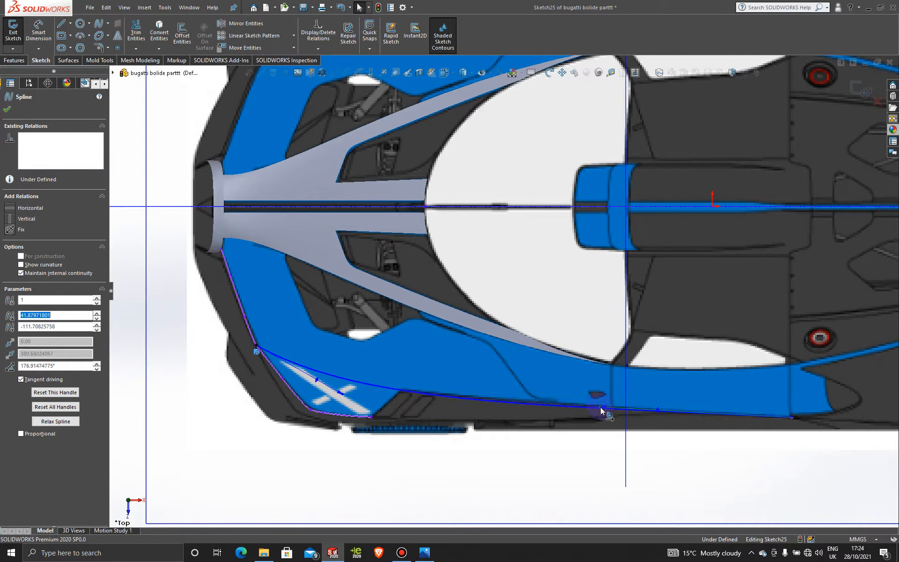
Step: Insert a spline point midway along the fender spline, on the blue panel's lower edge behind the front wheel
click(359, 74)
click(508, 403)
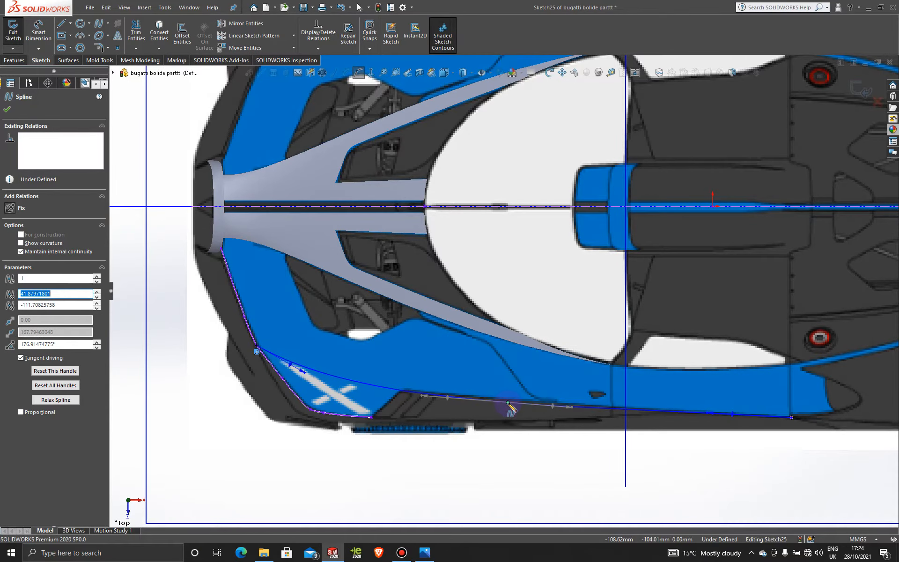
click(8, 110)
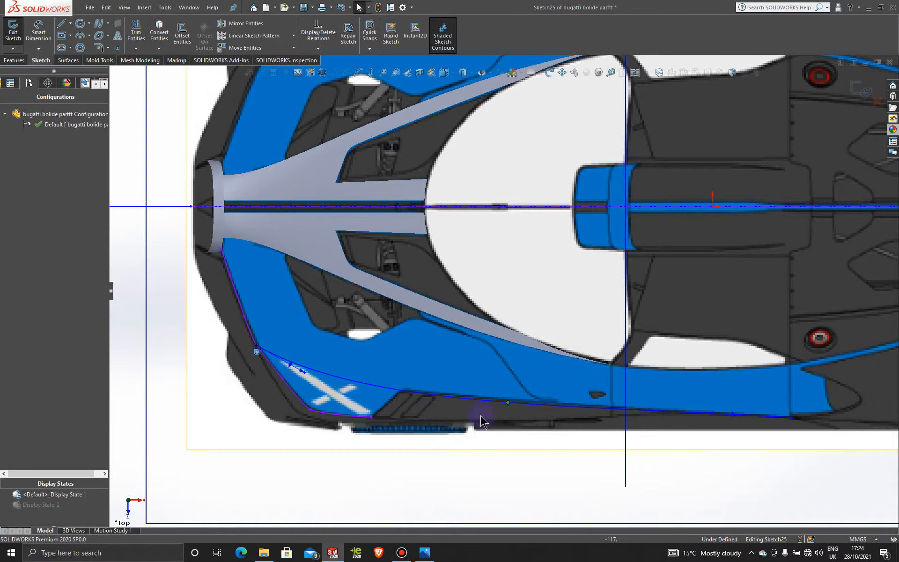
Step: Reshape the fender spline through its control polygon, placing the middle vertex at about (-130, -102) and adjusting the front and rear ones
click(480, 399)
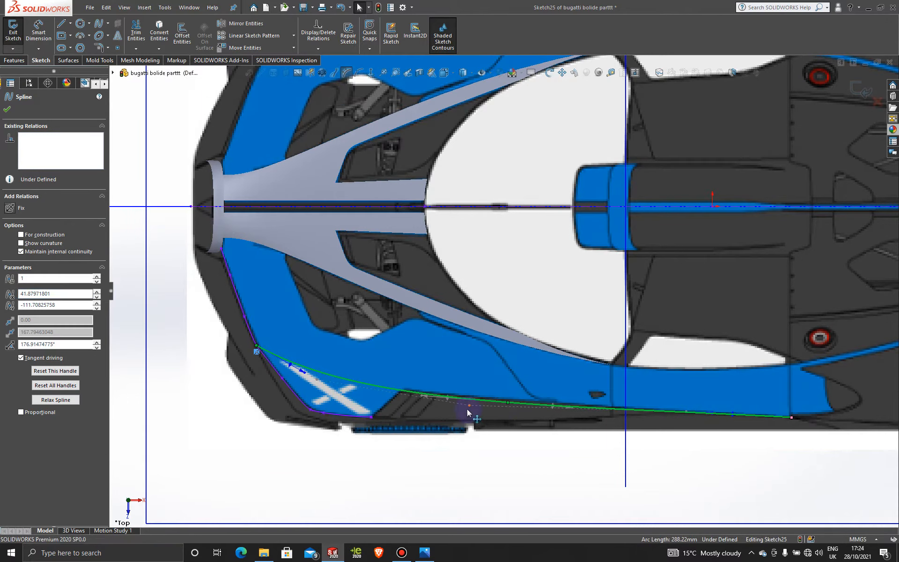
drag(469, 409, 469, 397)
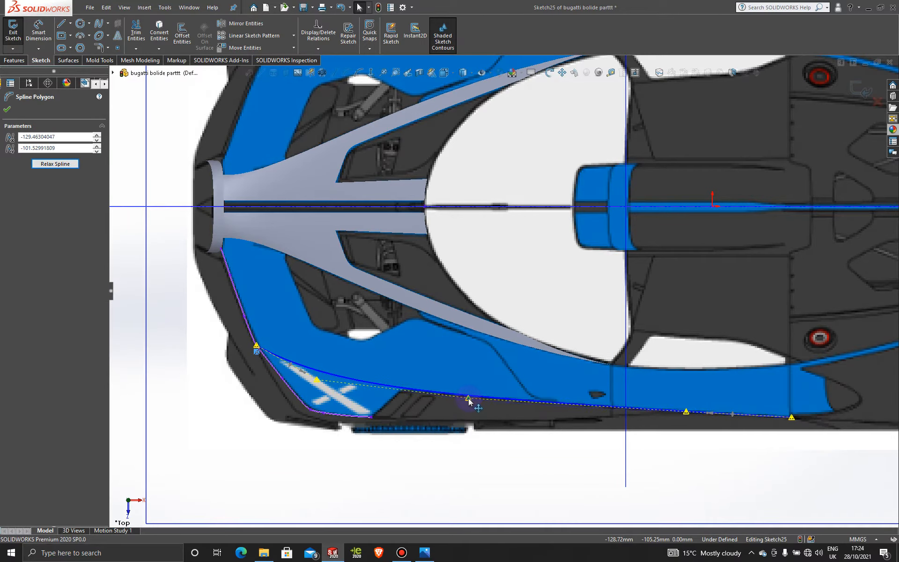
mouse_move(317, 379)
mouse_down()
mouse_move(328, 390)
mouse_move(327, 382)
mouse_up()
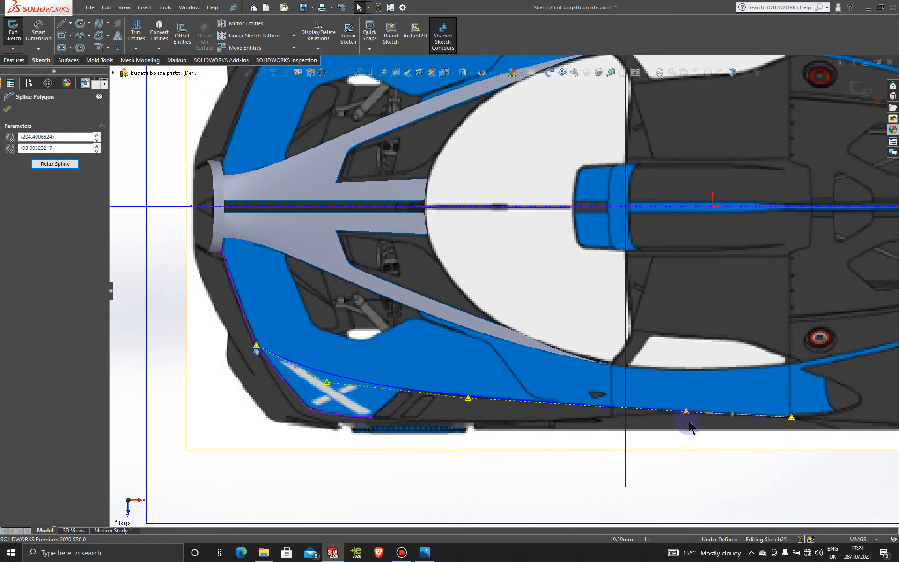
drag(686, 413, 684, 411)
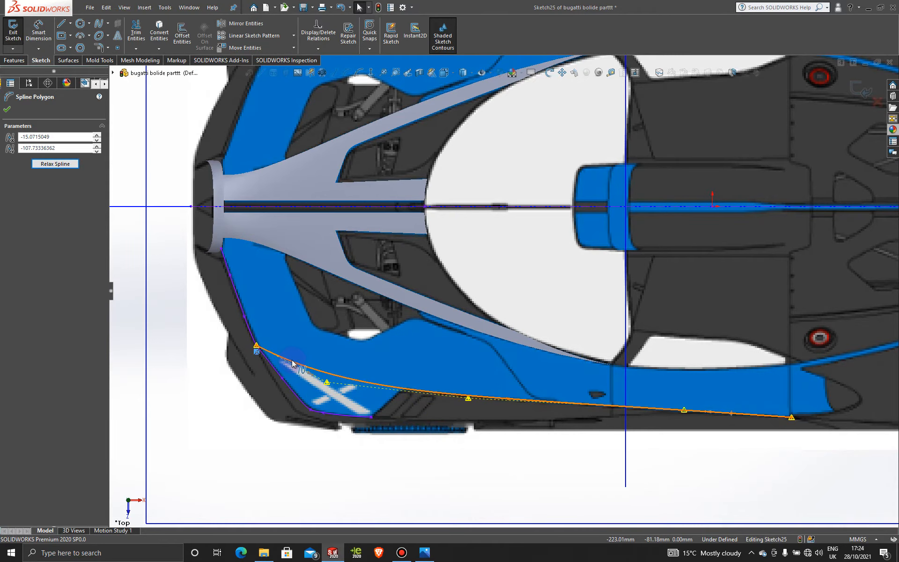
click(327, 382)
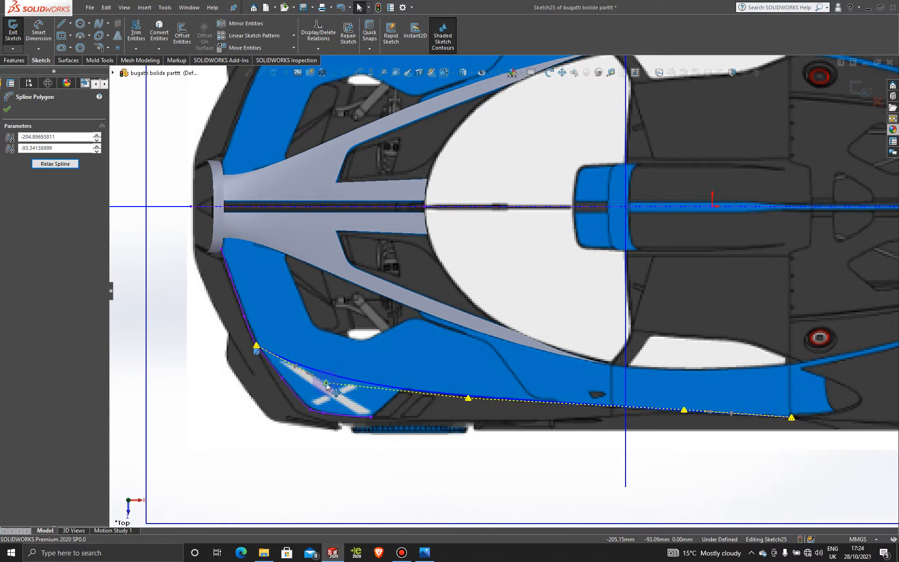
drag(328, 382, 330, 378)
drag(471, 403, 466, 399)
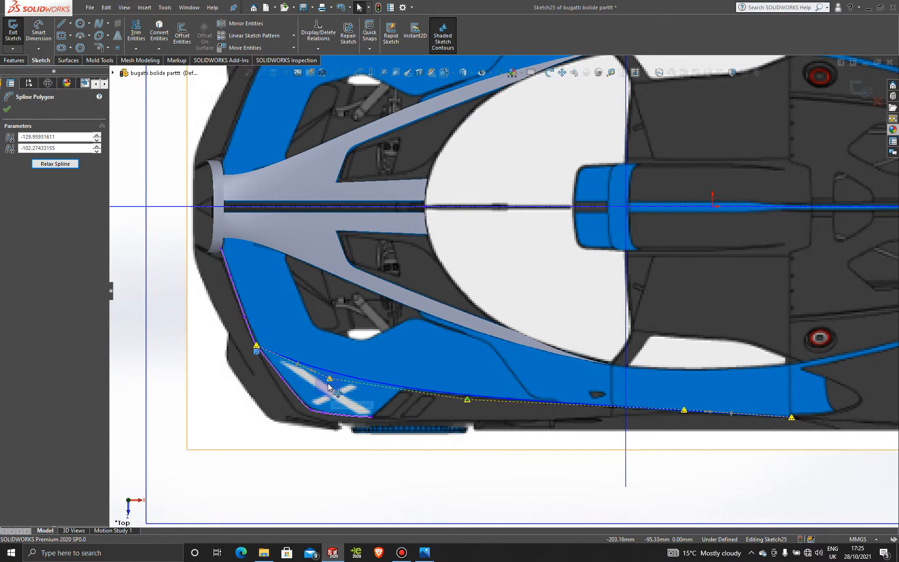
Step: Refine the fender spline's control polygon, placing its inner vertices at about (-191, -97), (-132, -100) and (-15, -108)
drag(330, 378, 351, 386)
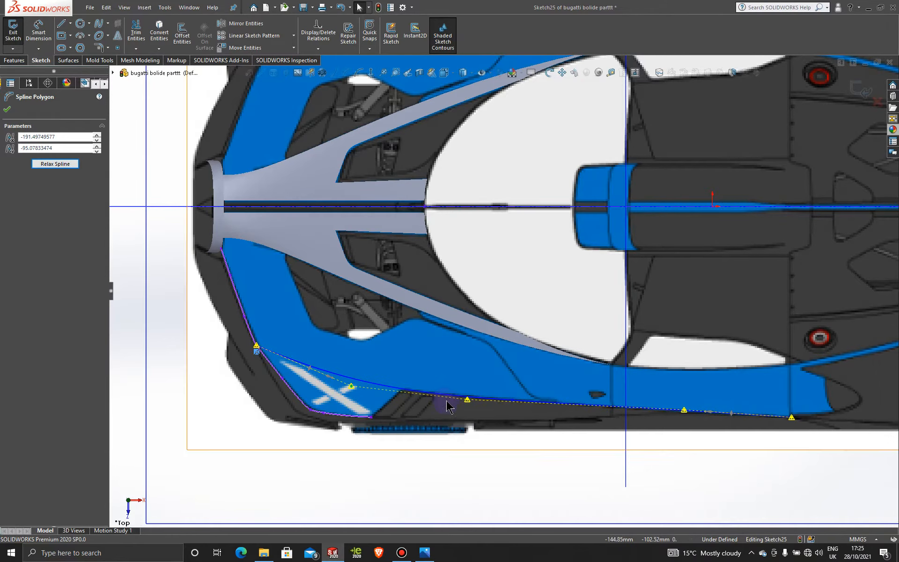
drag(468, 400, 466, 400)
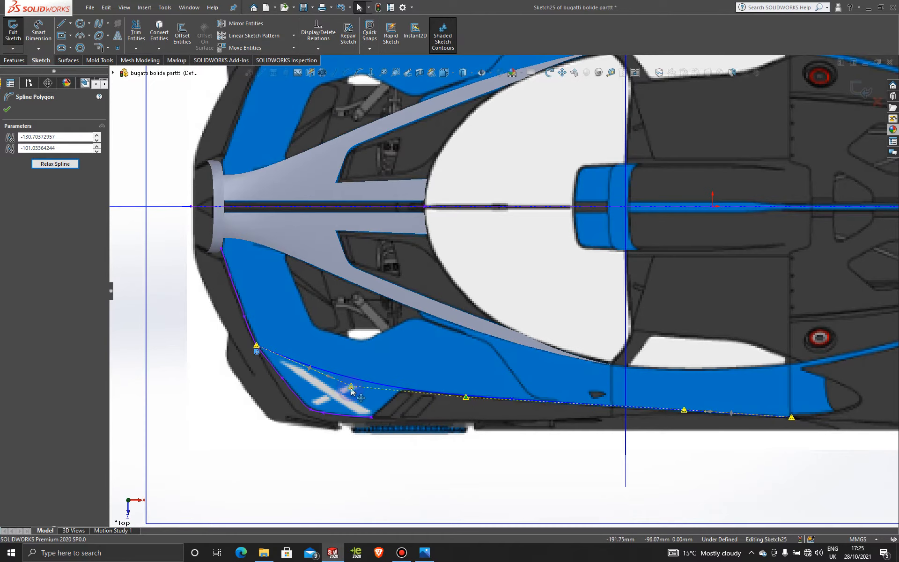
drag(351, 388, 352, 391)
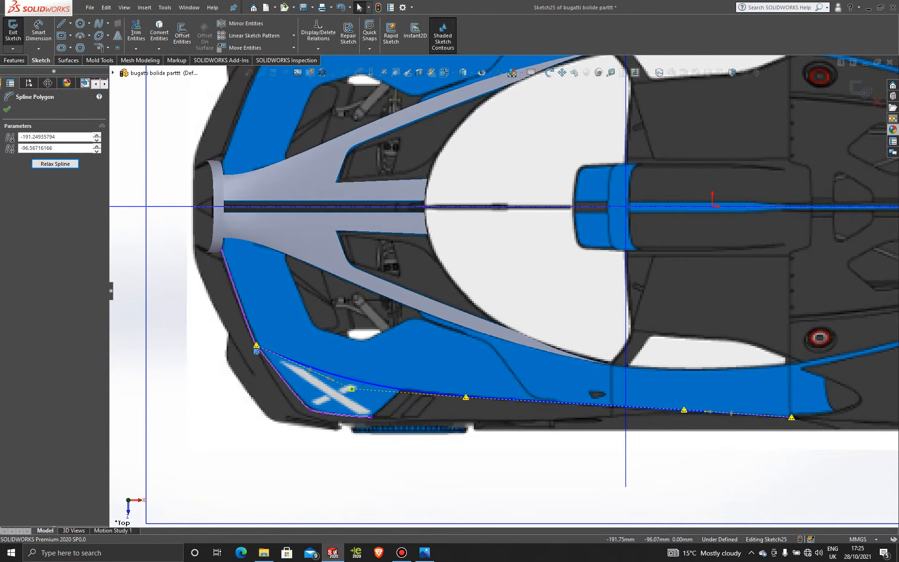
drag(466, 399, 464, 397)
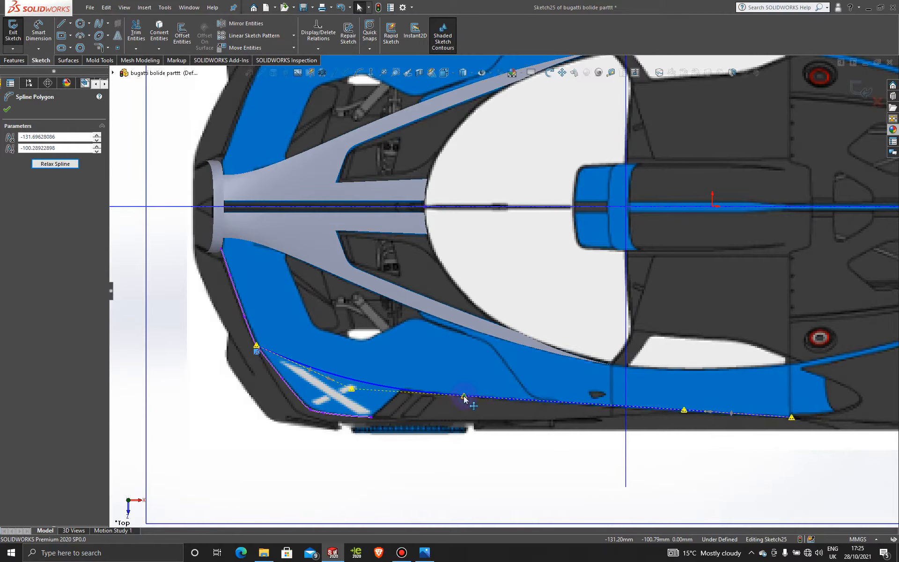
click(685, 412)
drag(684, 414, 685, 413)
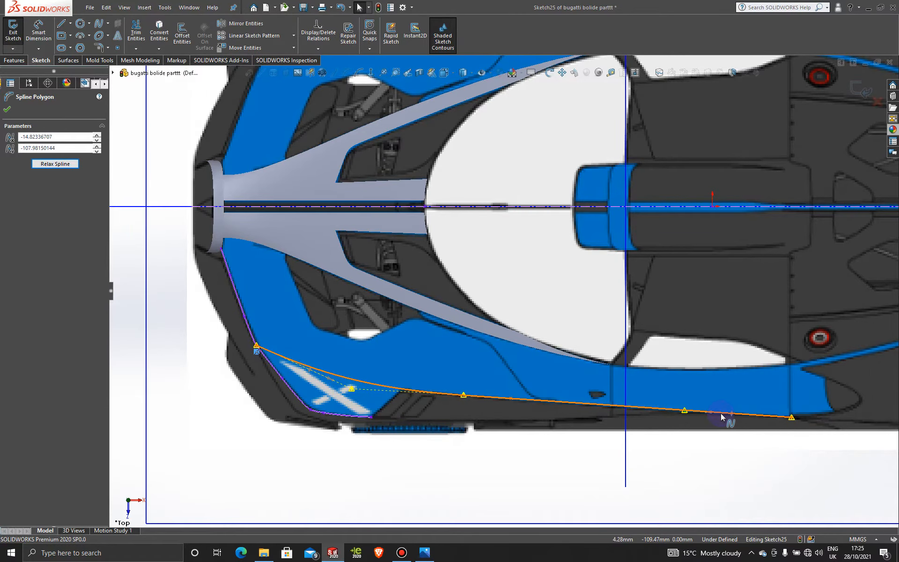
Step: Orient the view normal to the Front Plane and exit the top-view fender sketch
scroll(629, 472, up, 4)
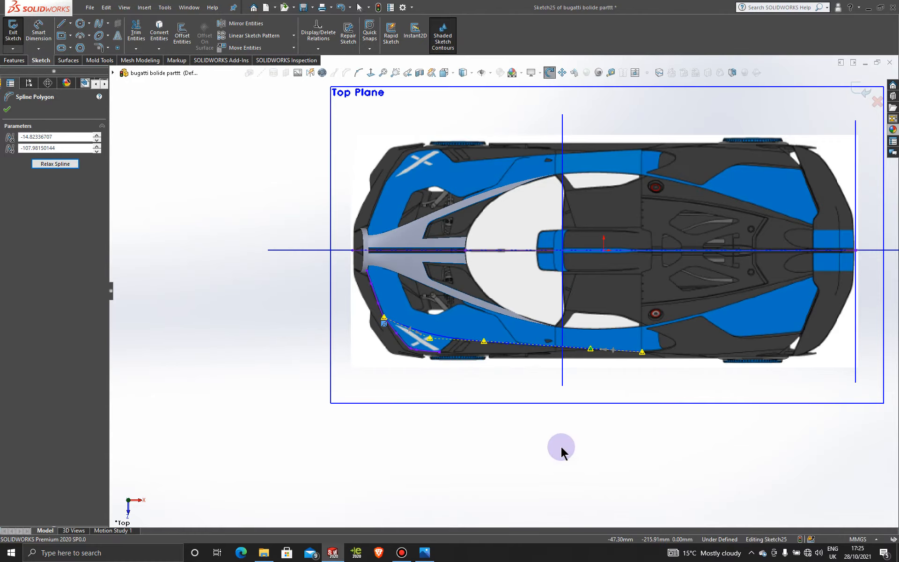
middle_drag(561, 447, 590, 258)
click(463, 168)
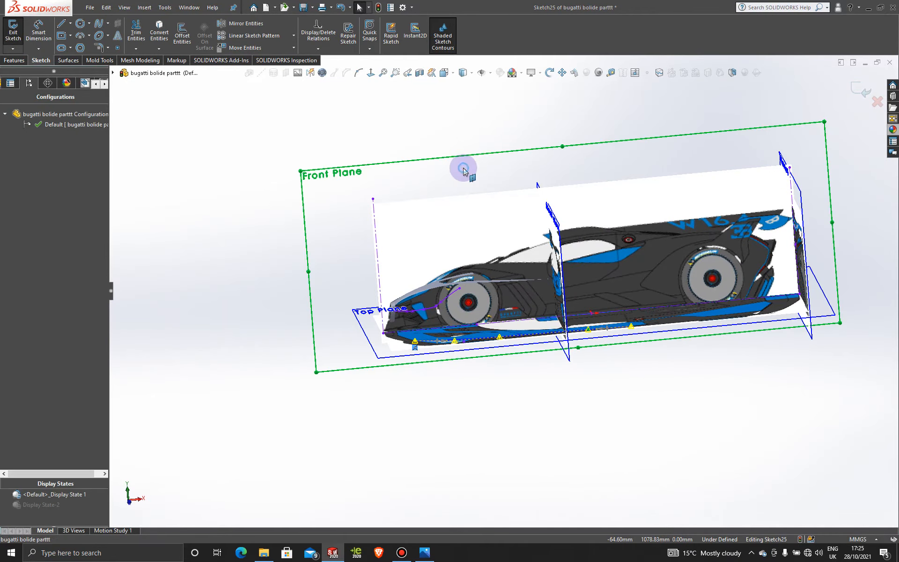
click(370, 72)
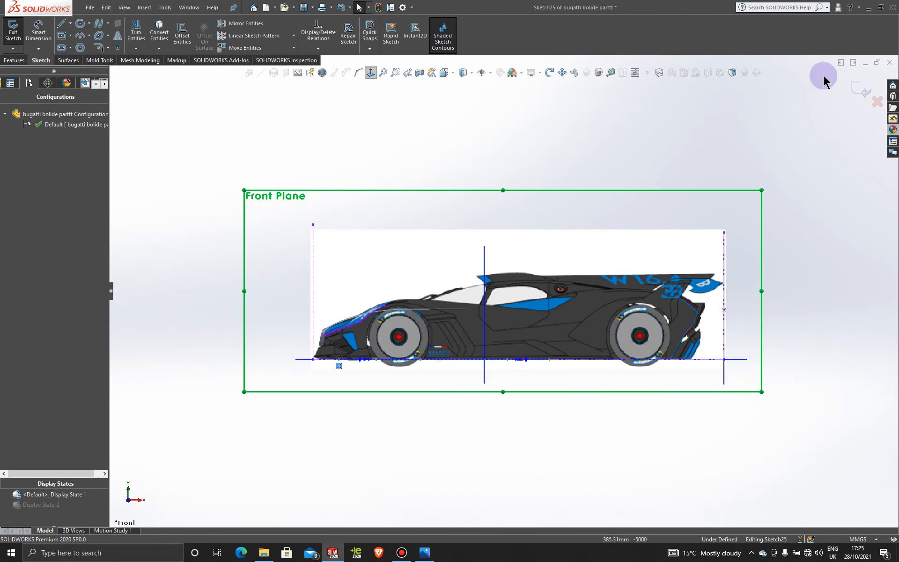
click(861, 88)
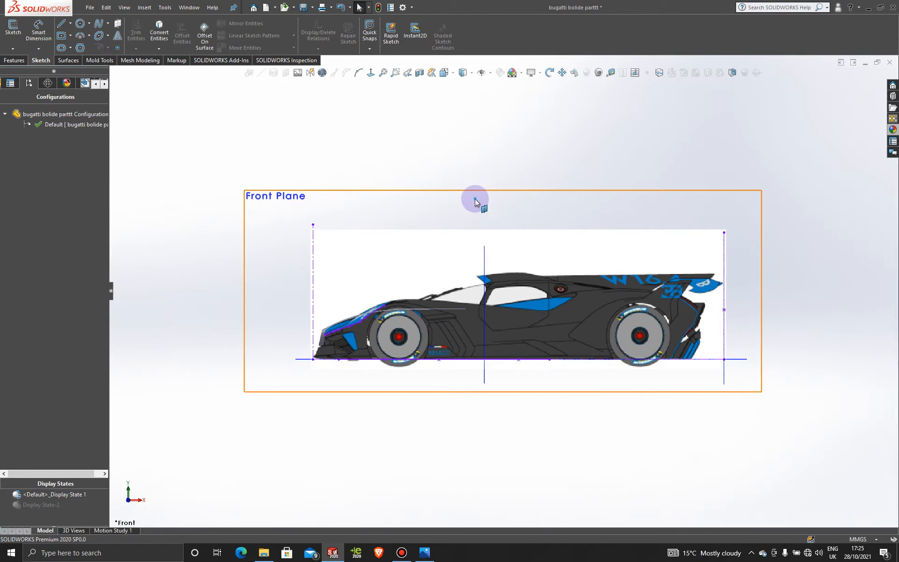
click(487, 190)
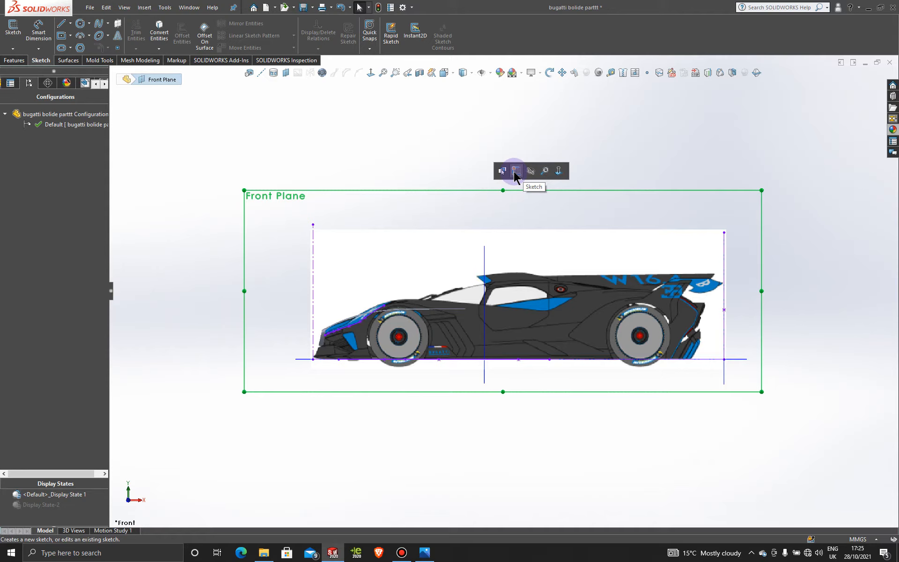
click(515, 171)
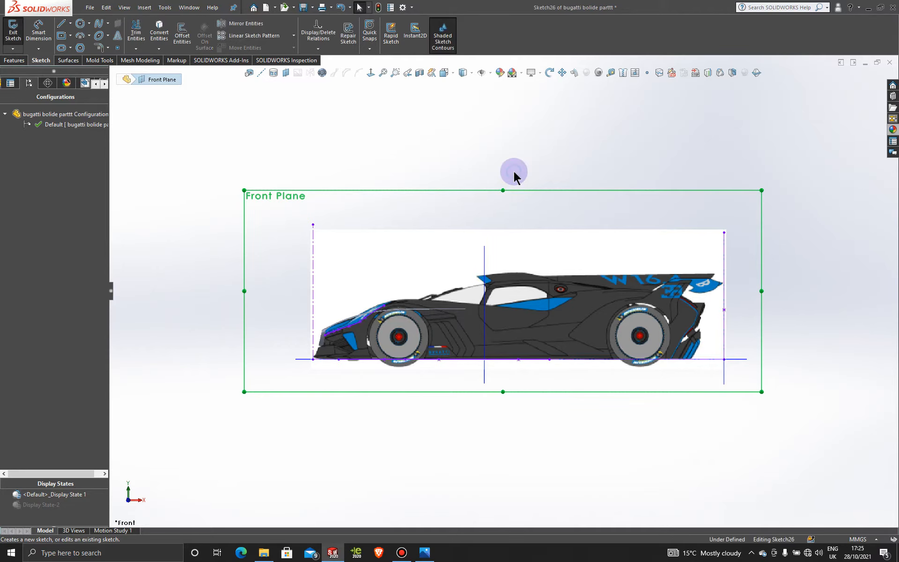
click(98, 23)
scroll(622, 332, down, 3)
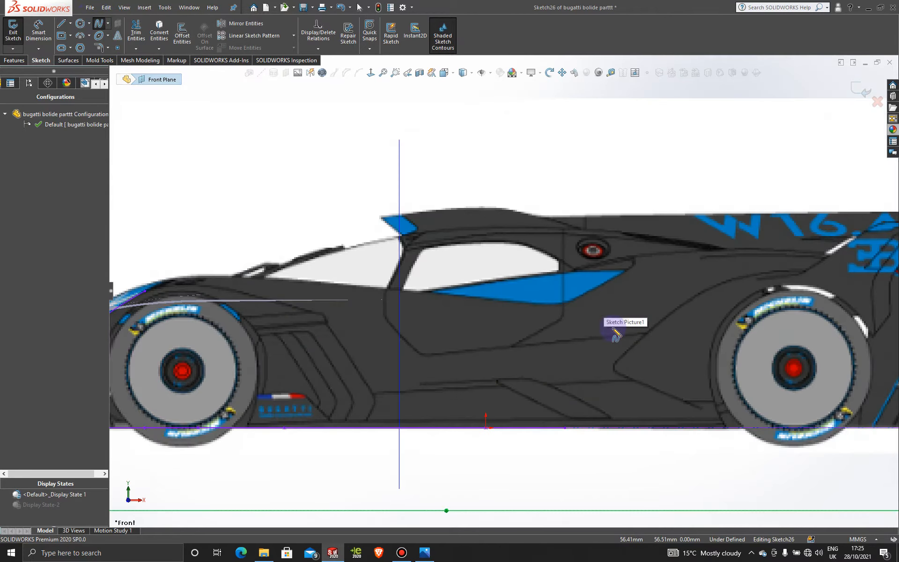
click(575, 309)
scroll(503, 291, up, 4)
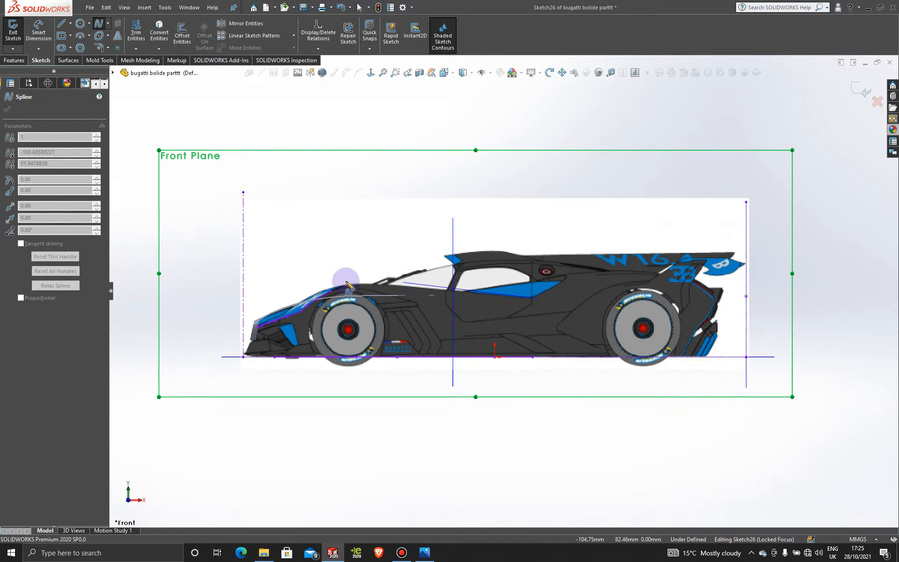
scroll(370, 272, down, 5)
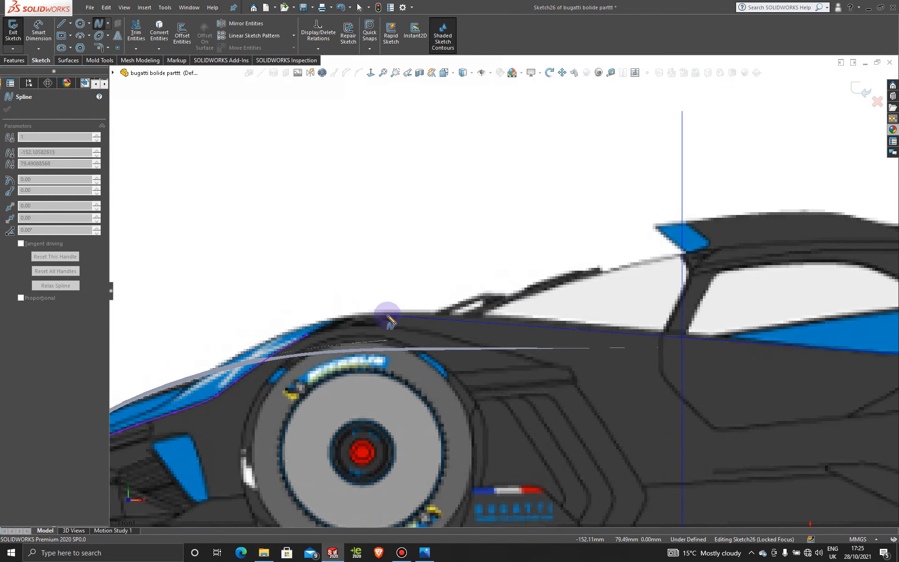
scroll(391, 319, up, 4)
scroll(341, 337, down, 4)
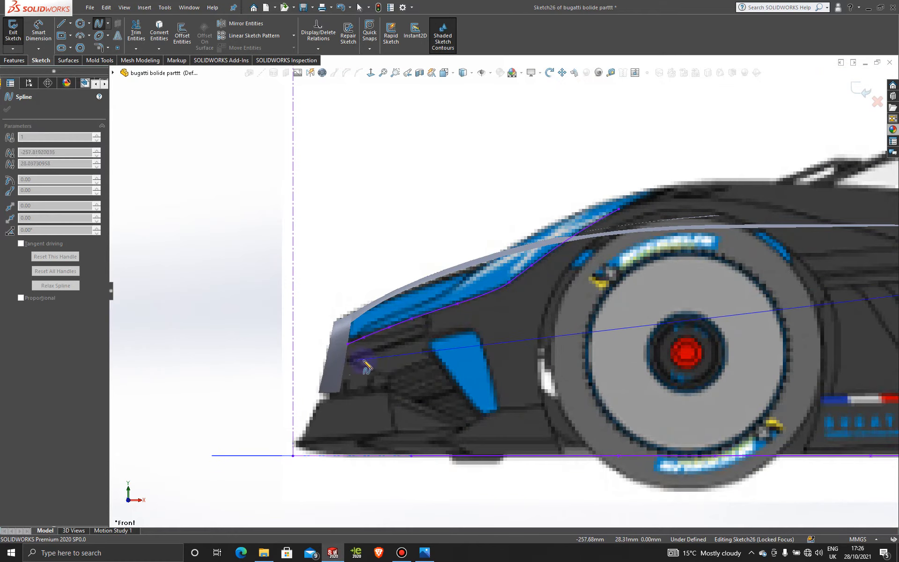
mouse_move(382, 363)
middle_down()
mouse_move(402, 390)
mouse_move(412, 389)
middle_up()
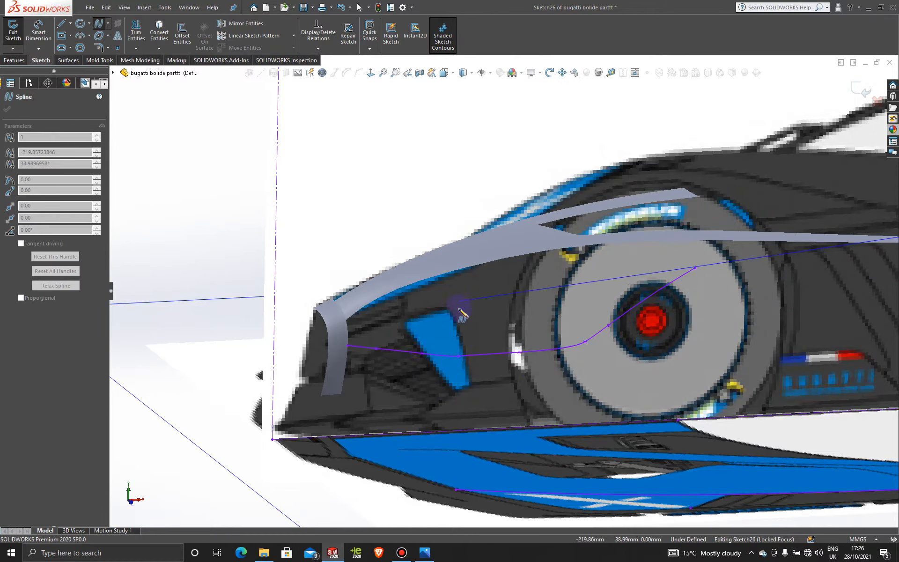
middle_drag(463, 316, 492, 466)
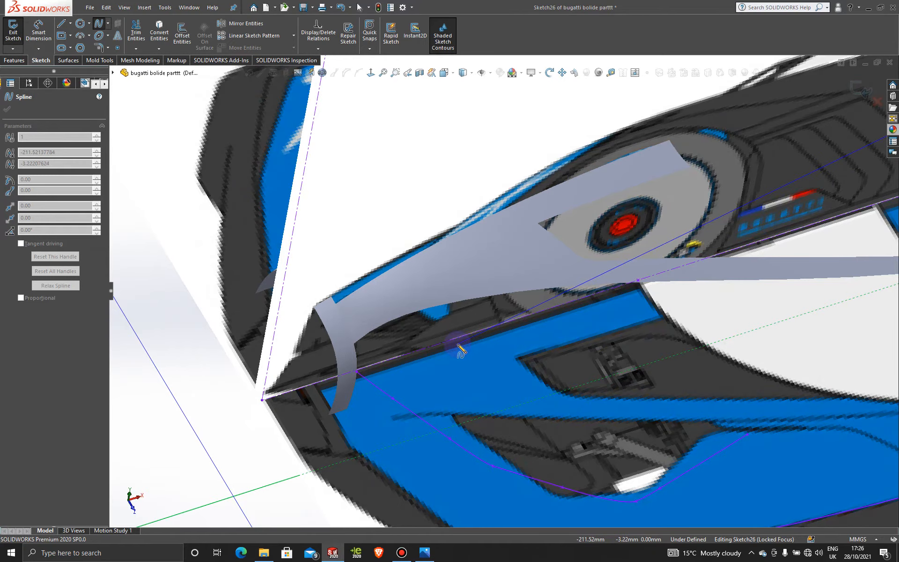
scroll(460, 349, up, 5)
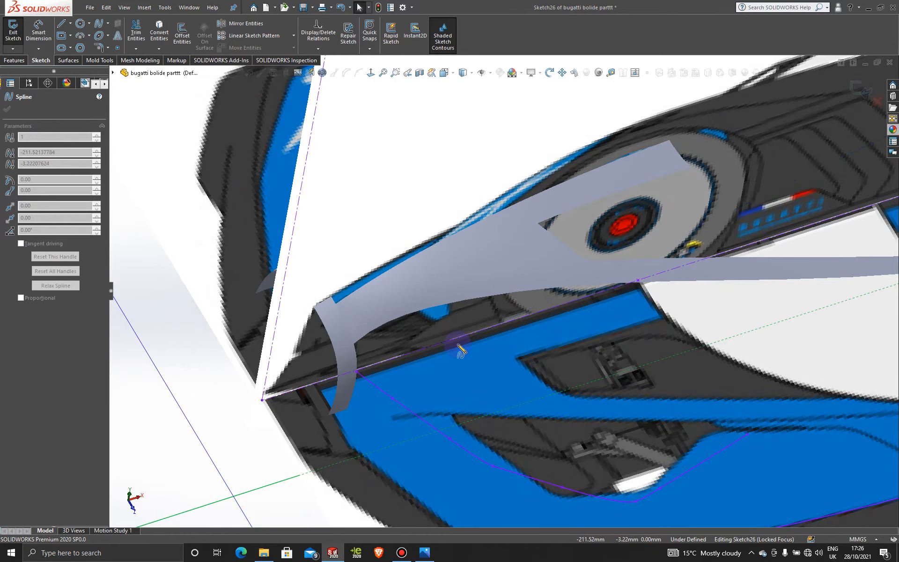
middle_drag(460, 349, 448, 275)
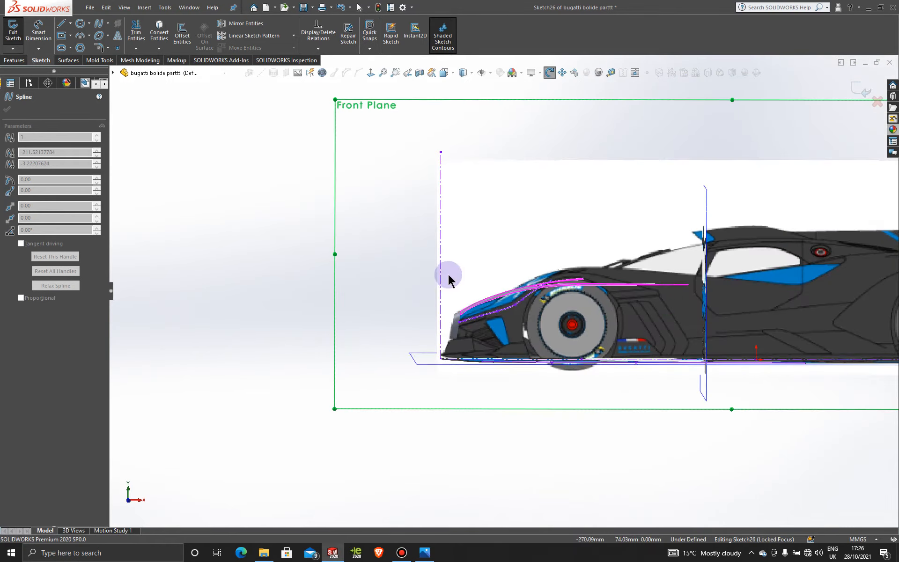
key(Escape)
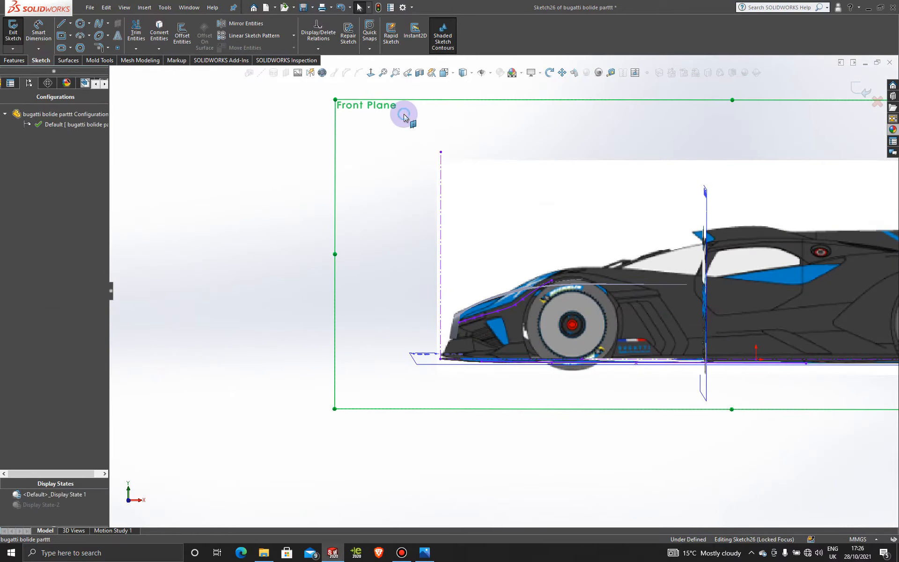
click(370, 72)
scroll(413, 336, down, 5)
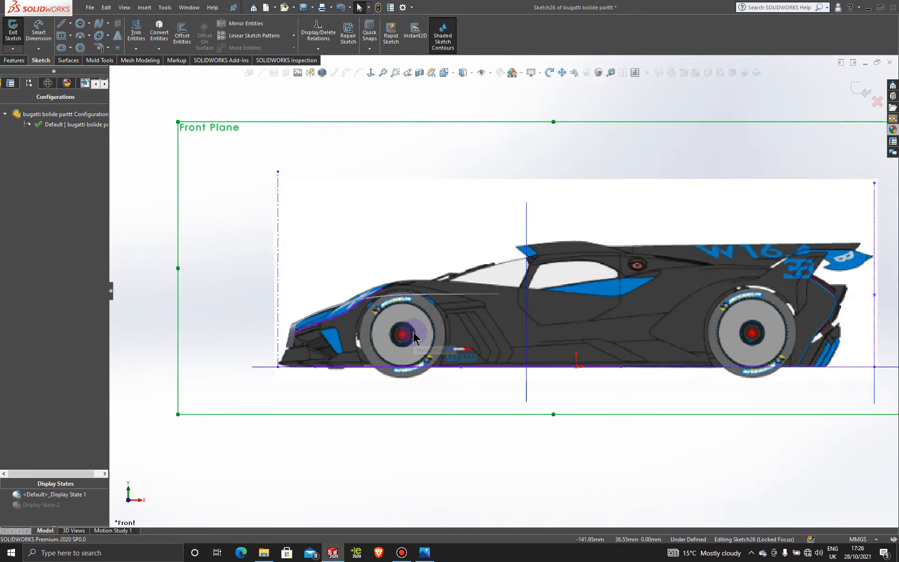
scroll(413, 336, down, 2)
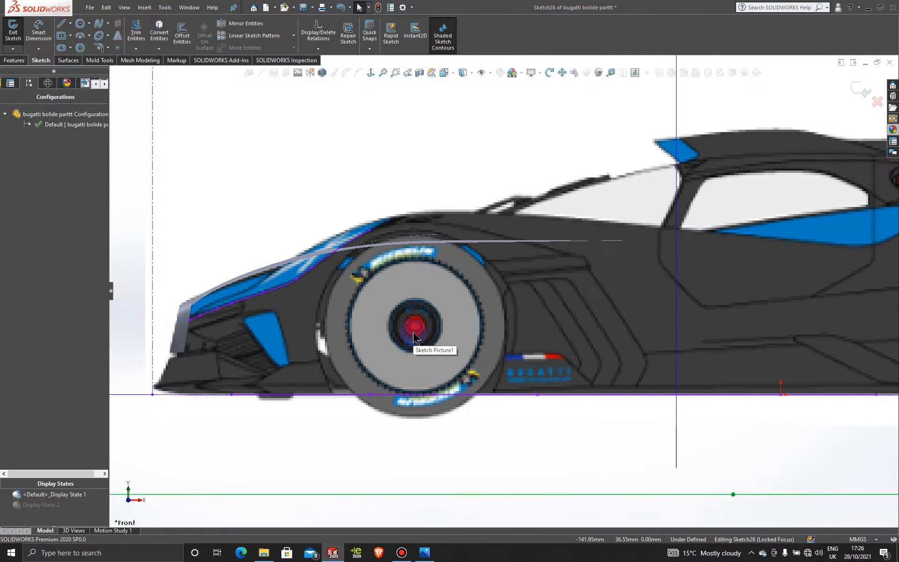
scroll(414, 336, down, 2)
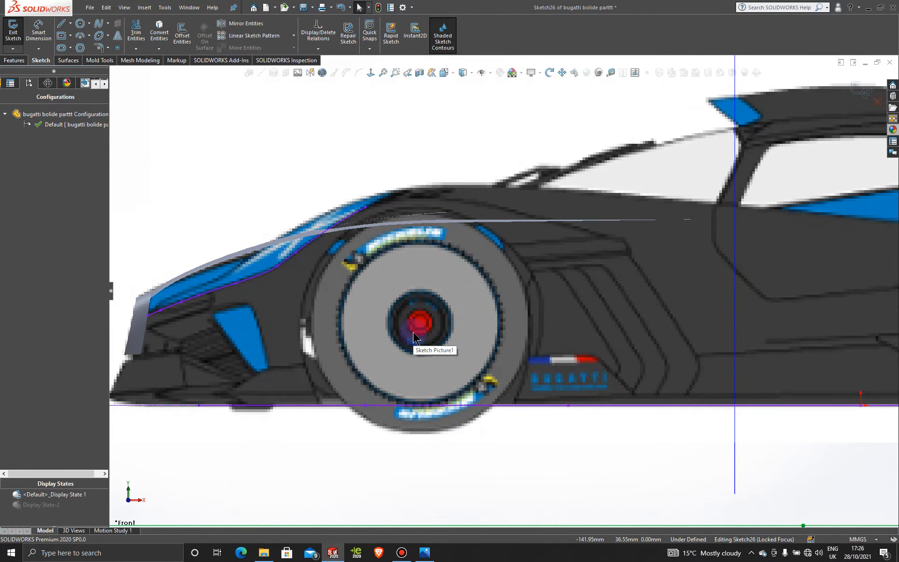
scroll(357, 330, up, 6)
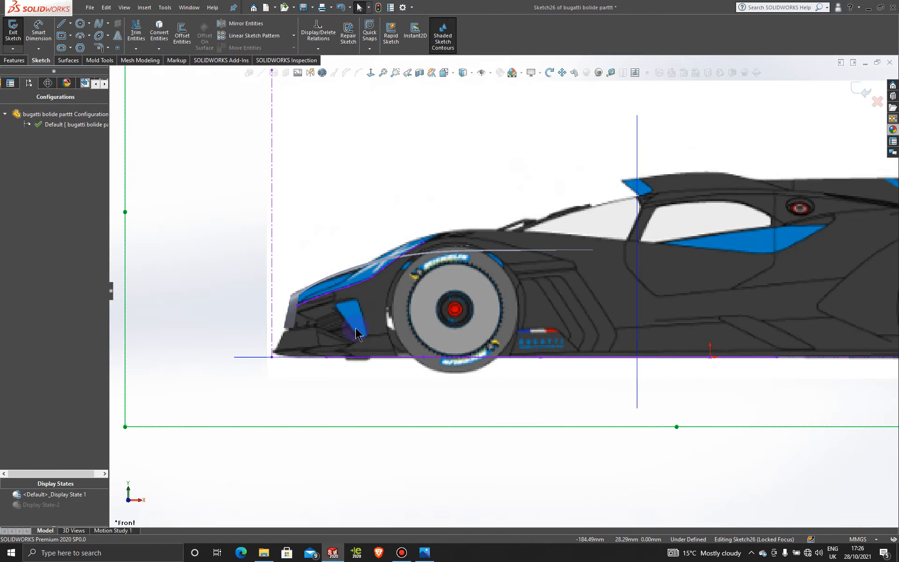
mouse_move(367, 399)
middle_down()
mouse_move(406, 417)
mouse_move(394, 454)
mouse_move(394, 440)
middle_up()
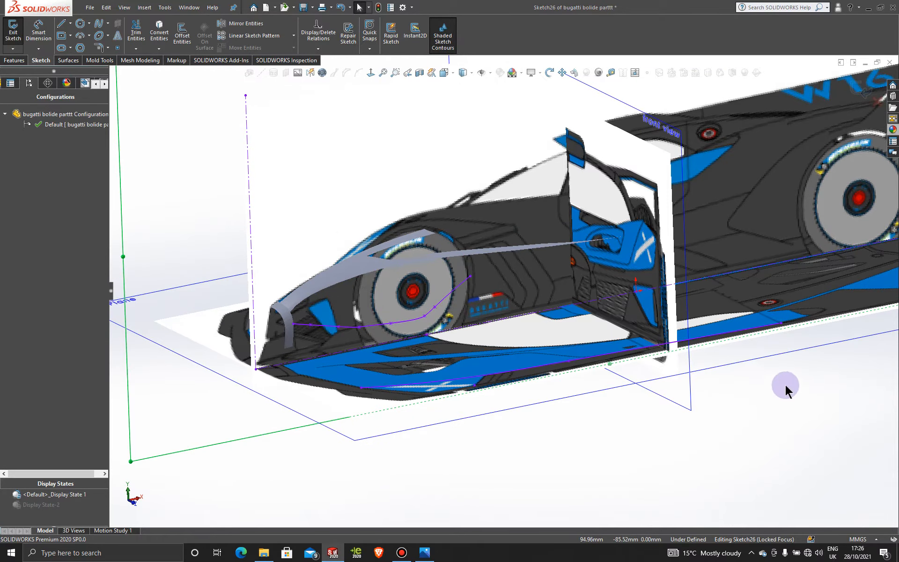
click(855, 94)
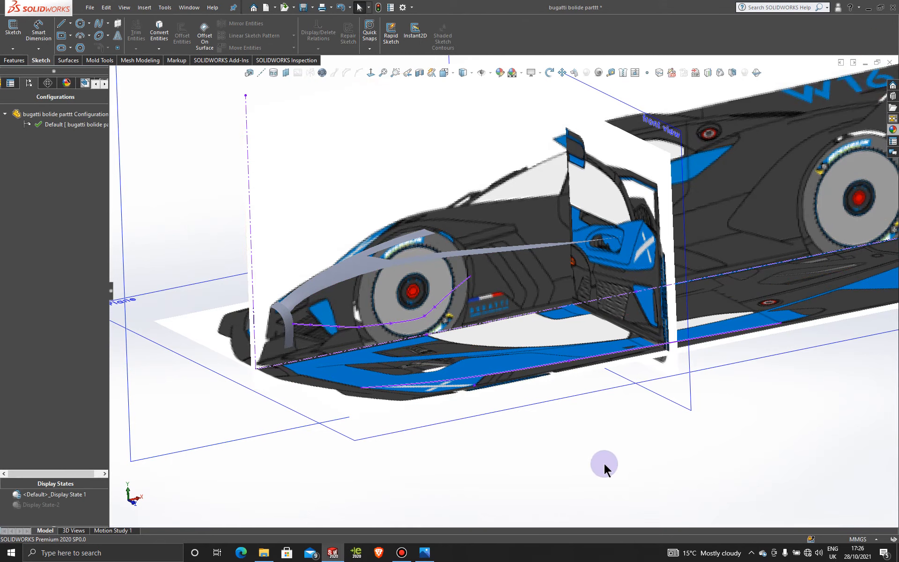
Step: Create a 3D sketch with a vertical construction centerline rising from the front end of the top-view fender spline, past the side-view car outline
click(13, 49)
click(28, 72)
click(70, 23)
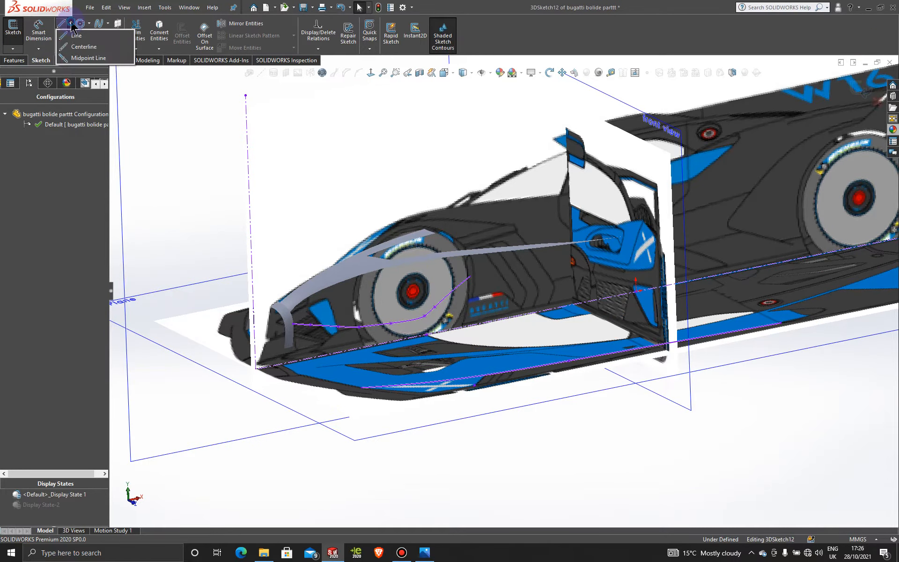
click(82, 47)
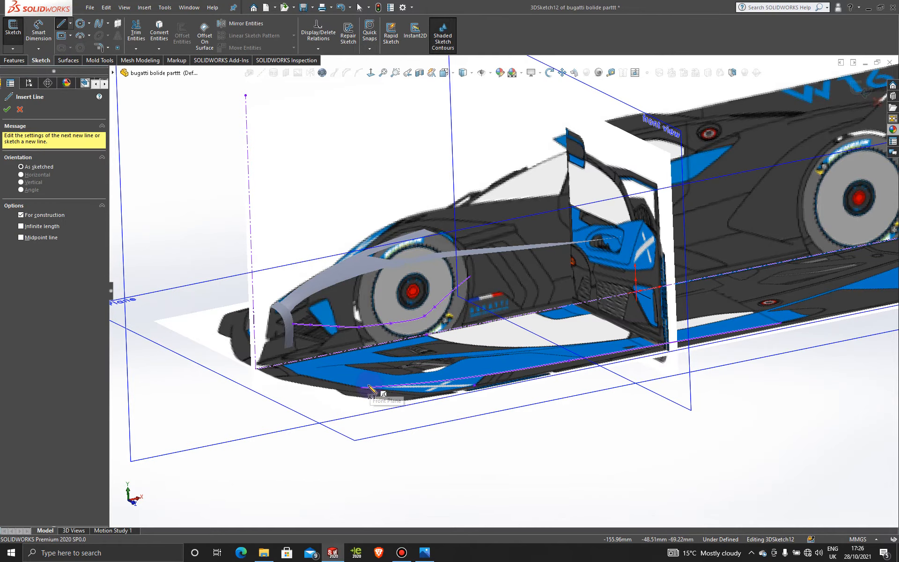
drag(361, 387, 352, 167)
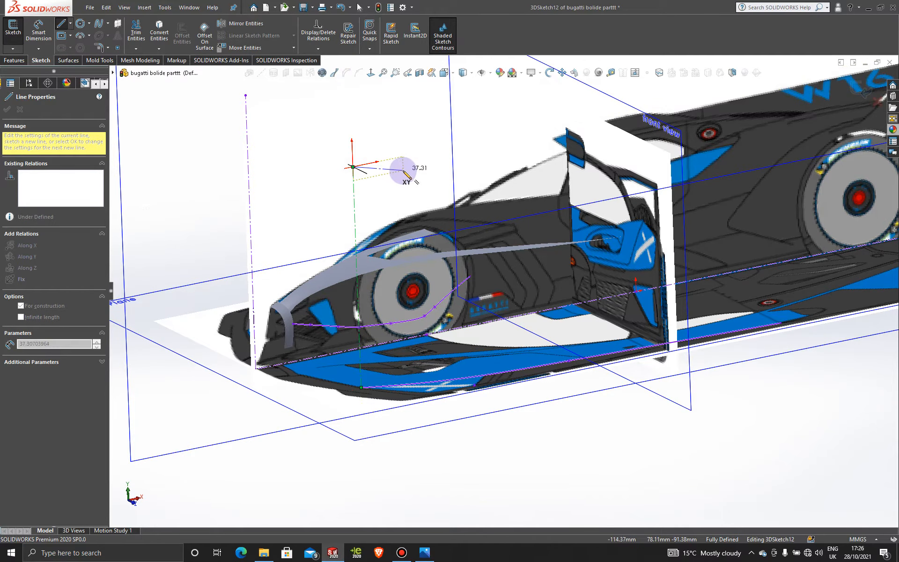
key(Escape)
scroll(494, 290, up, 2)
key(ctrl+1)
scroll(428, 311, down, 4)
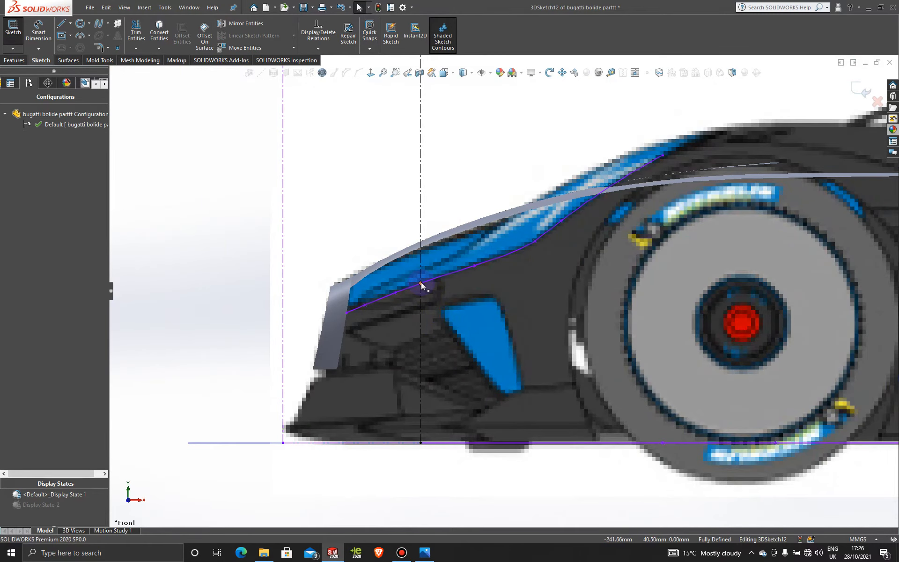
scroll(420, 282, up, 5)
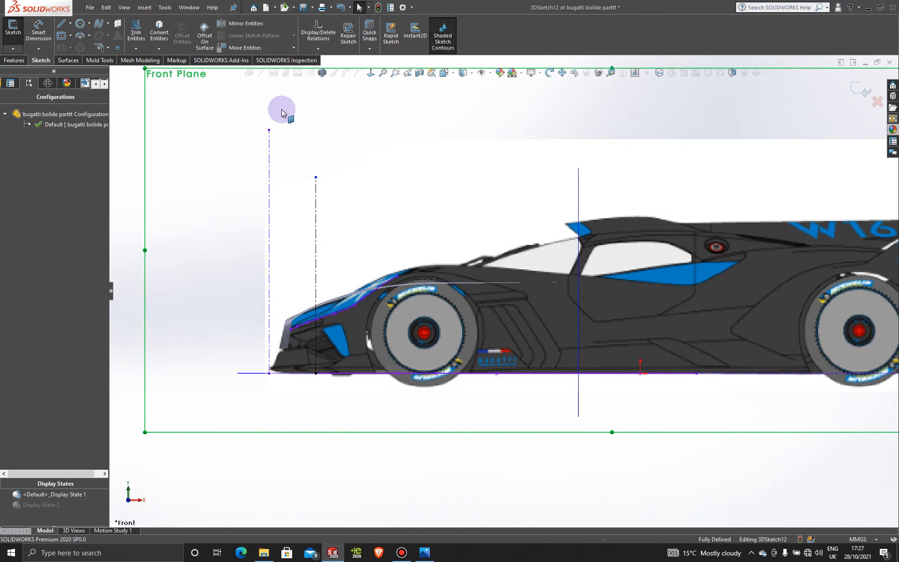
click(128, 134)
click(859, 89)
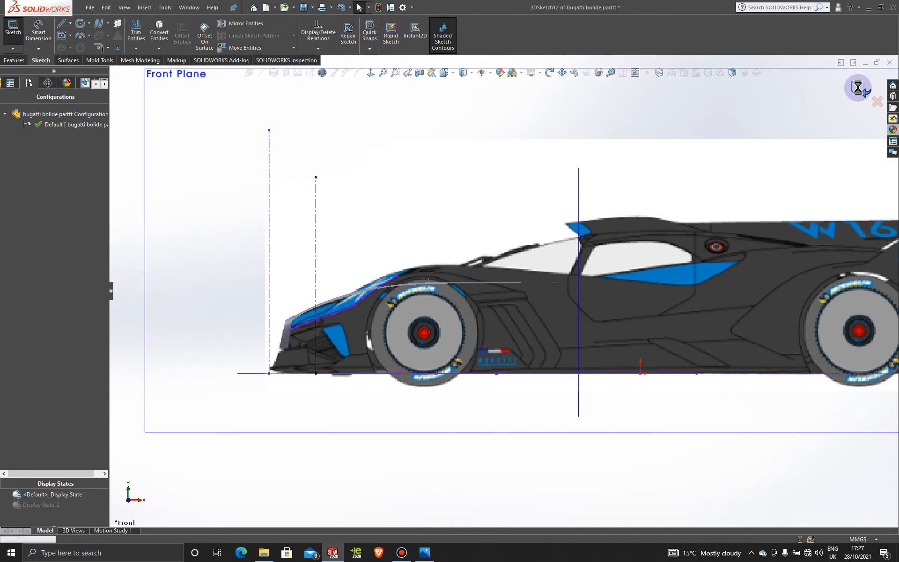
Step: Sketch a two-point spline on the Front Plane from about (44, 65) below the side window to the centerline's crossing with the nose curve
click(131, 144)
click(211, 112)
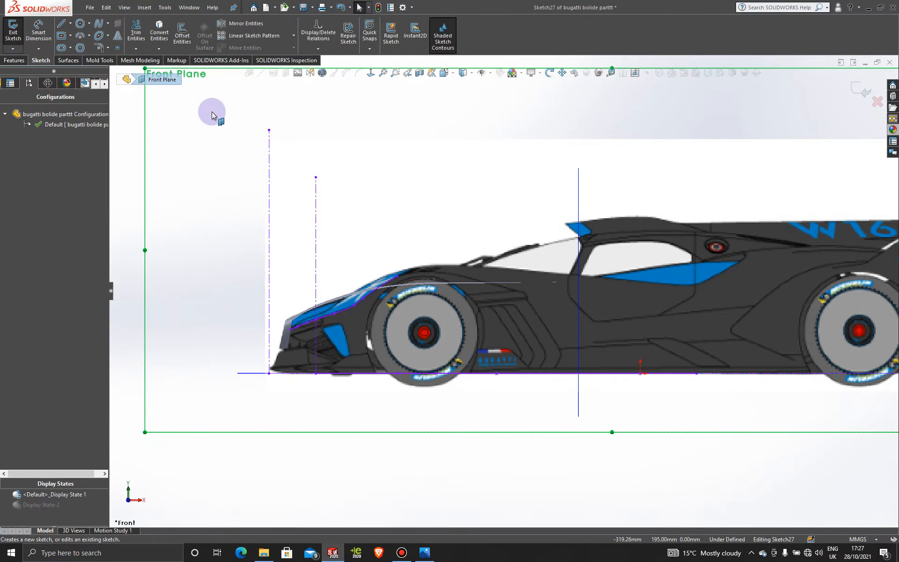
click(98, 23)
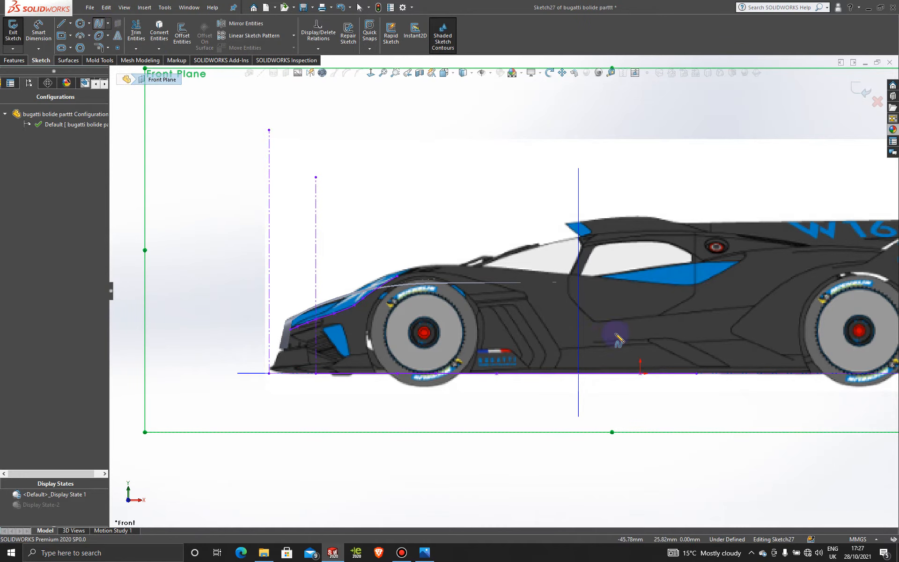
scroll(646, 286, down, 4)
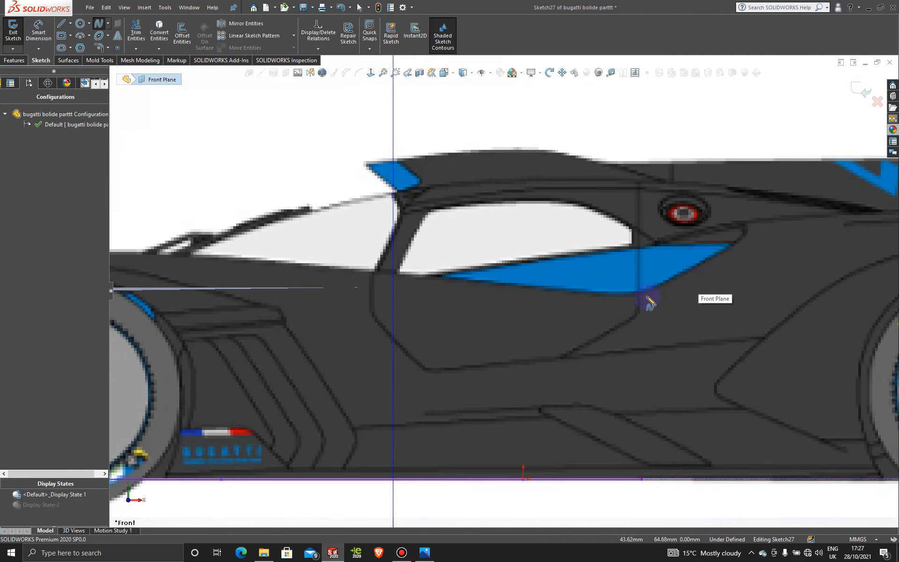
click(583, 297)
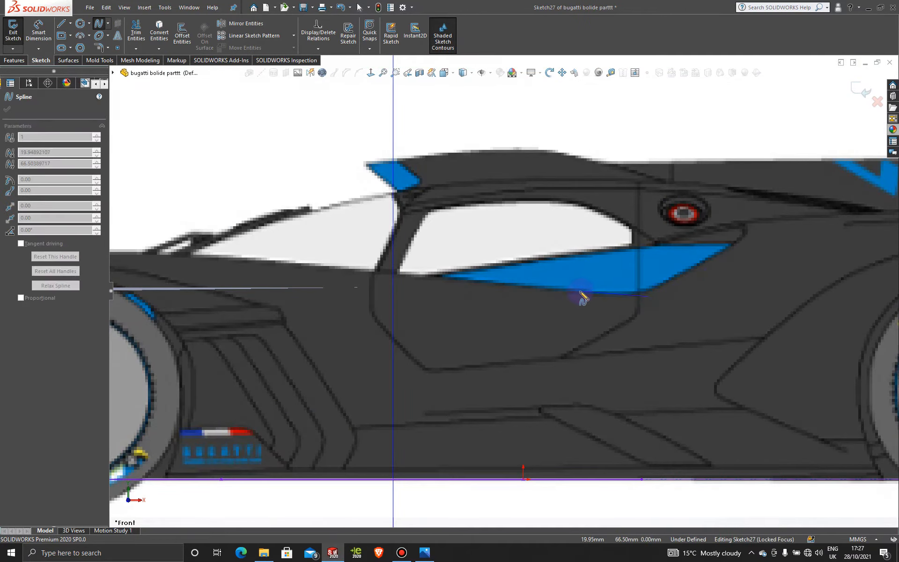
scroll(585, 296, up, 3)
scroll(386, 253, up, 3)
scroll(341, 285, down, 8)
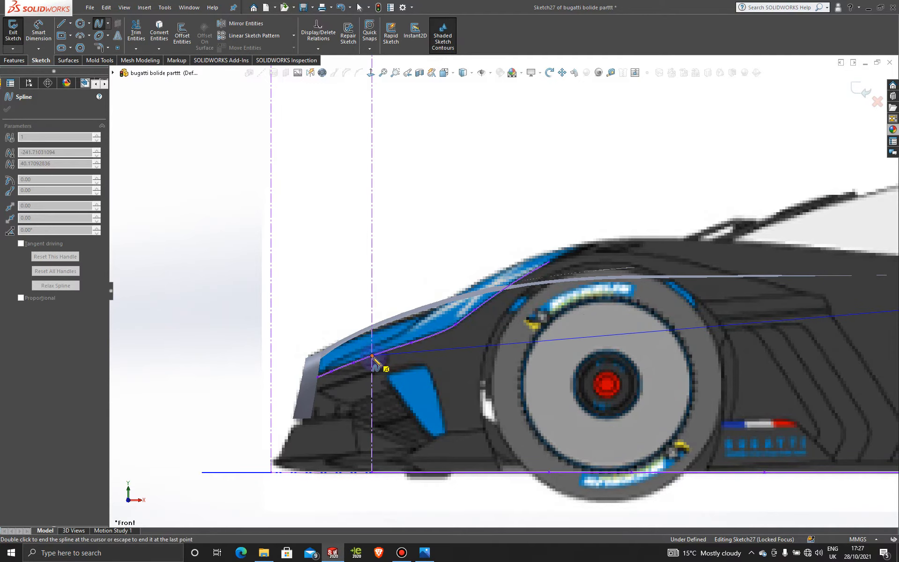
click(372, 356)
key(Escape)
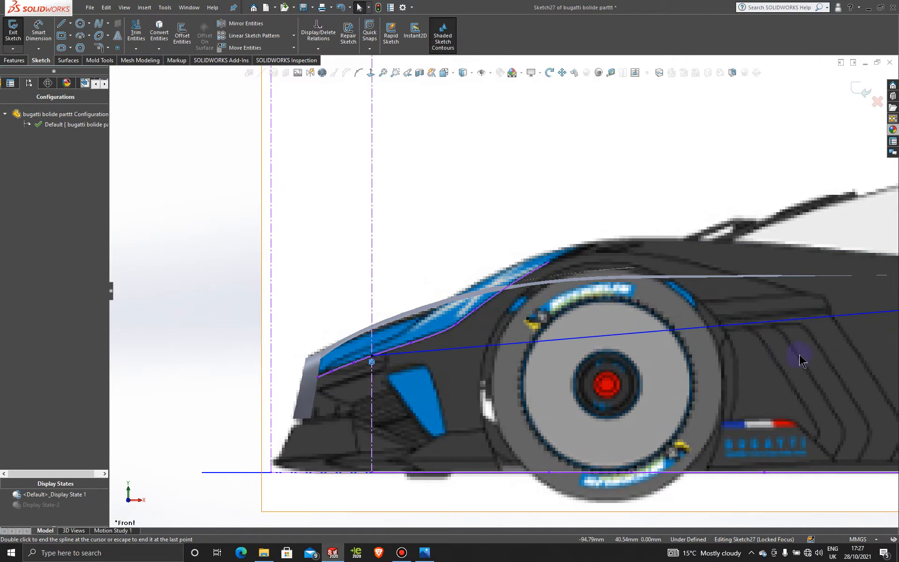
Step: Arch the spline with its end handles, angled about 173° rear and -142° front, and insert a spline point at about (-123, 90)
scroll(799, 355, up, 5)
scroll(607, 273, down, 2)
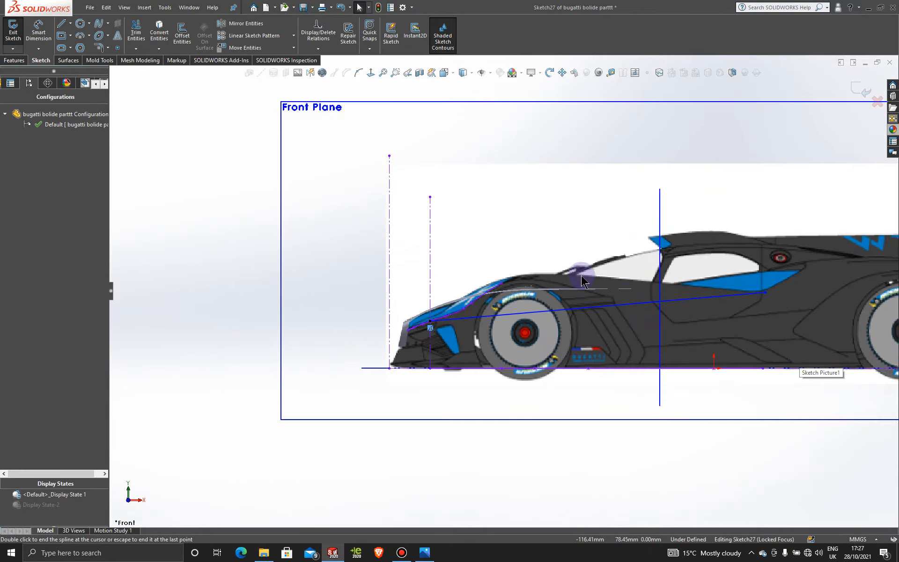
click(627, 302)
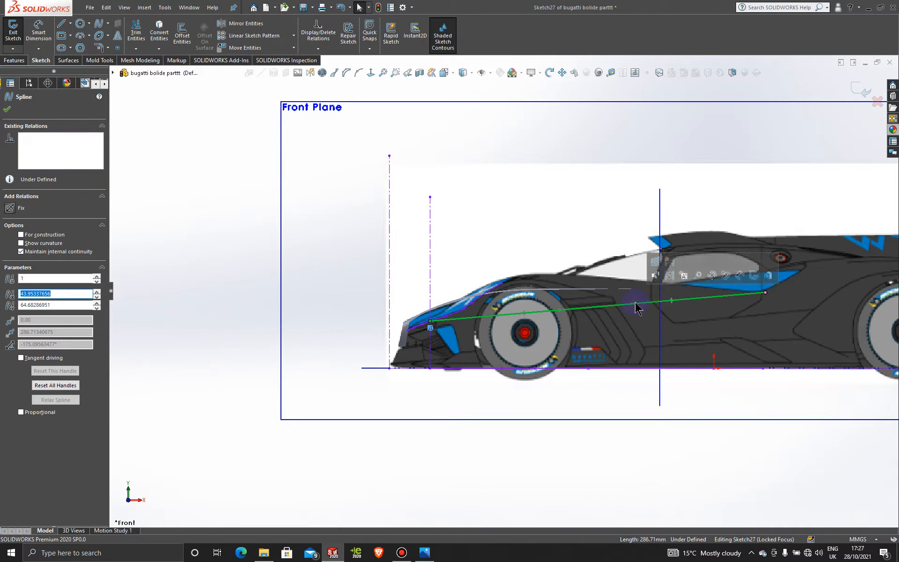
drag(633, 304, 626, 276)
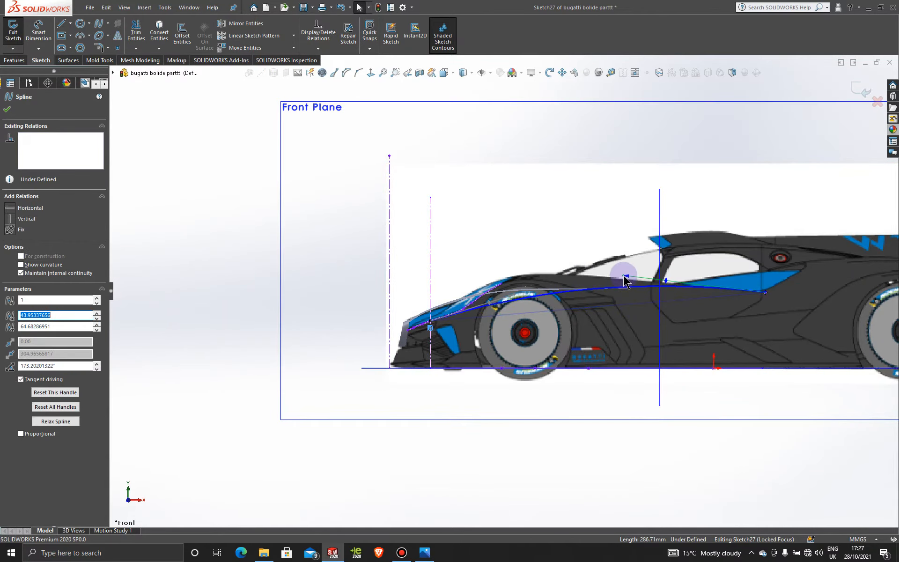
drag(515, 297, 516, 242)
drag(528, 244, 535, 242)
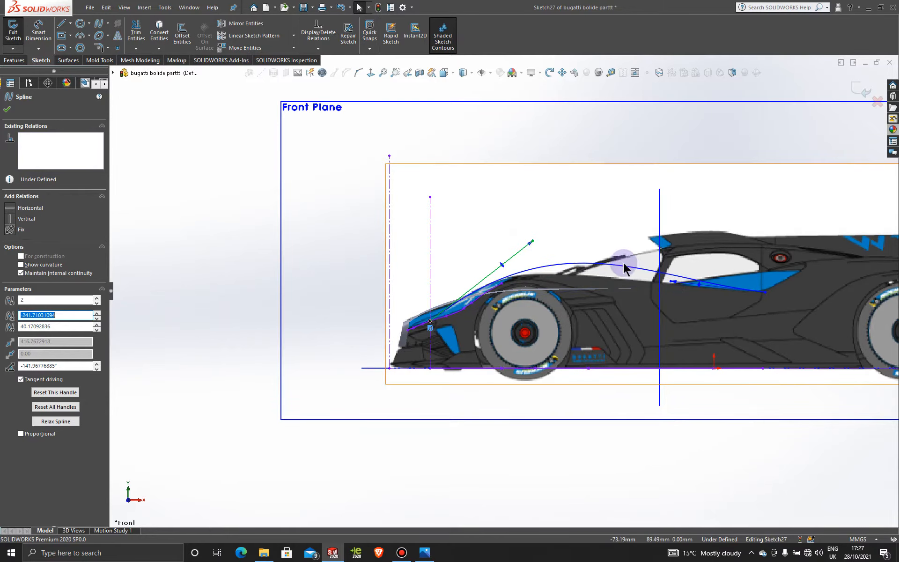
click(358, 73)
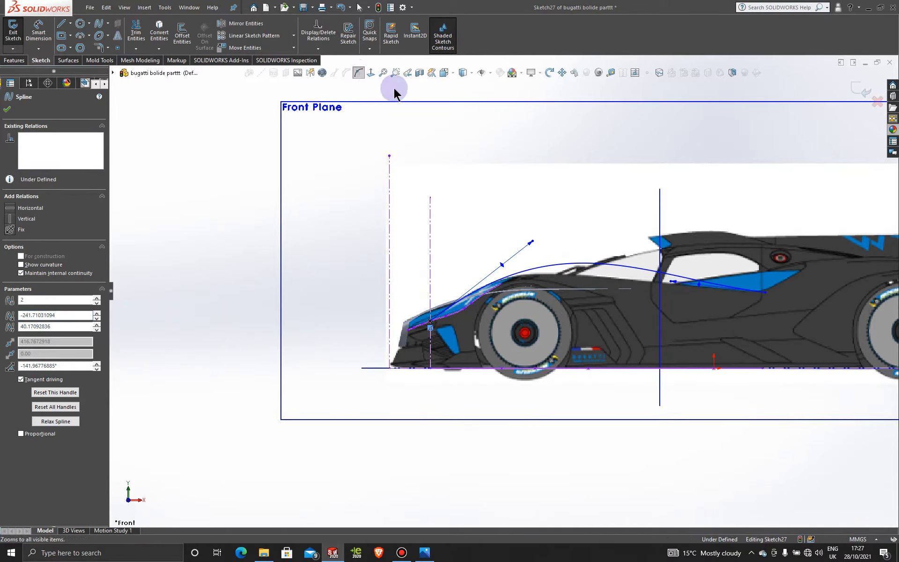
click(570, 264)
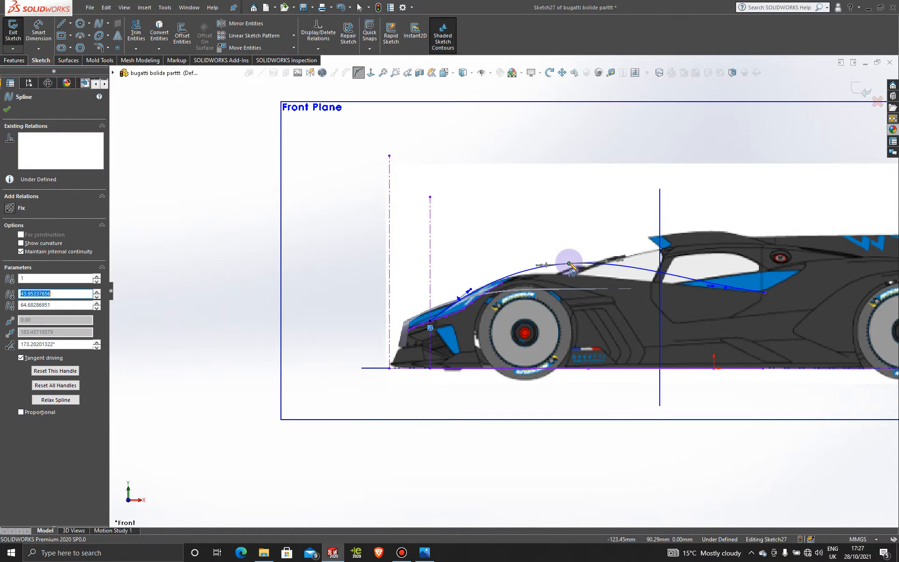
Step: Show the side-view spline's control polygon and lower its middle vertex to about (-106, 84), setting the front vertex to about (-189, 83)
click(7, 109)
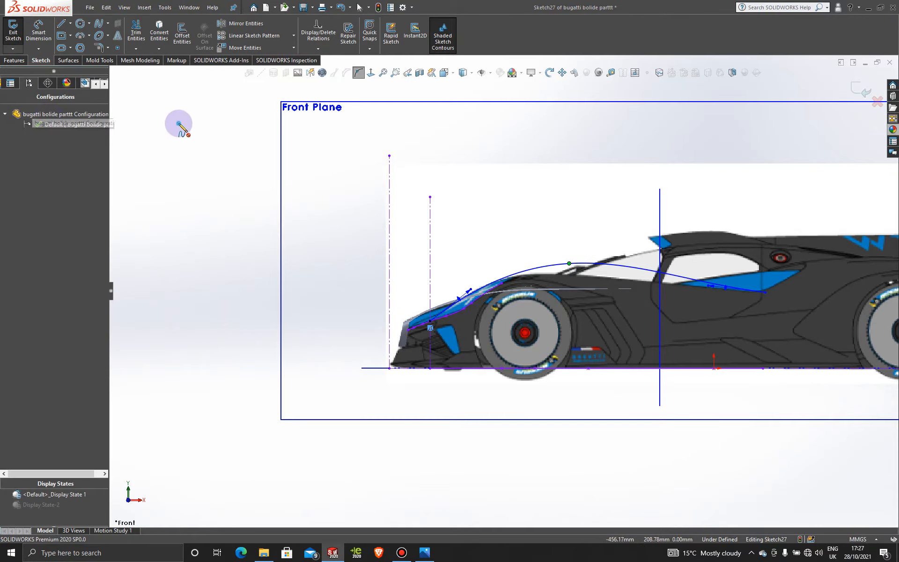
click(563, 266)
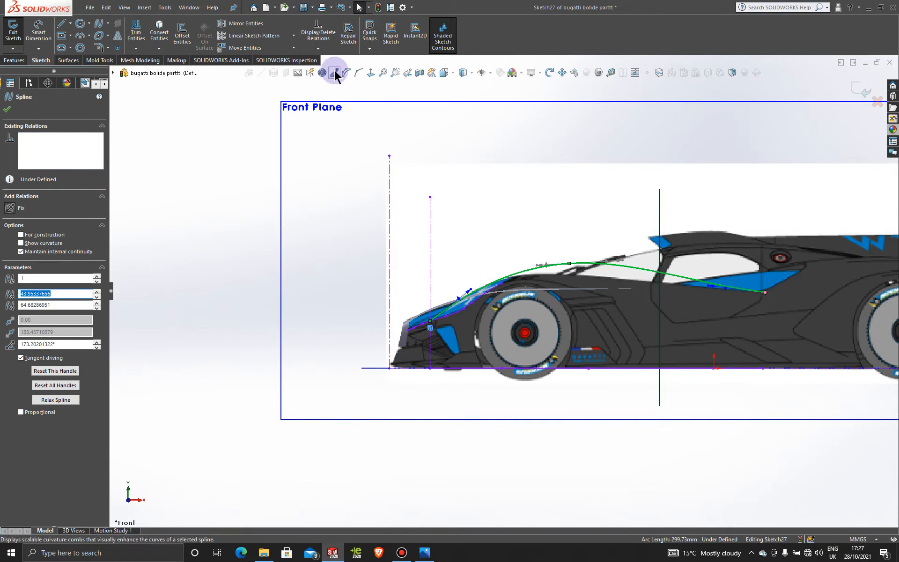
click(346, 73)
click(594, 244)
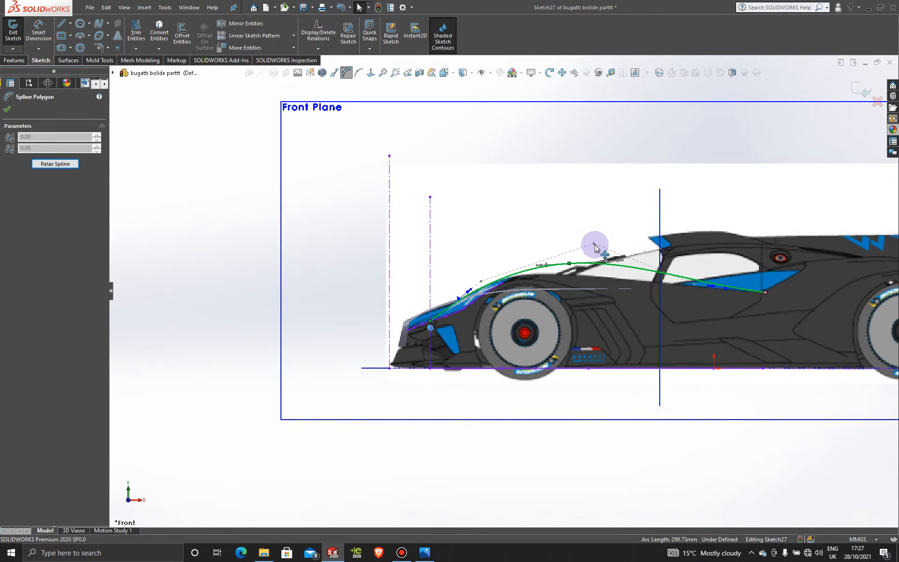
drag(593, 244, 589, 268)
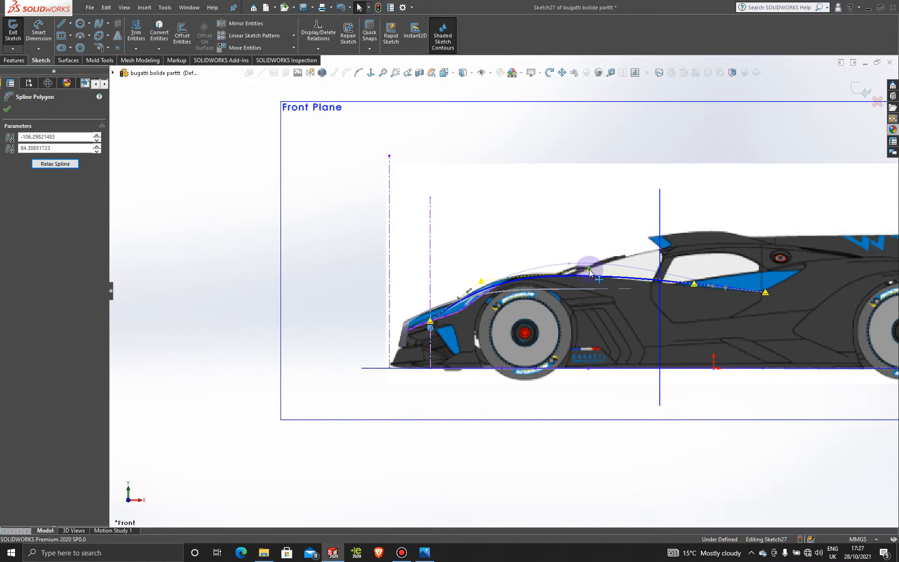
drag(481, 281, 492, 270)
click(594, 296)
Step: Fit the spline to the fender crest by moving its middle control vertex to about (-134, 79) and front vertex to about (-186, 83)
scroll(590, 290, down, 4)
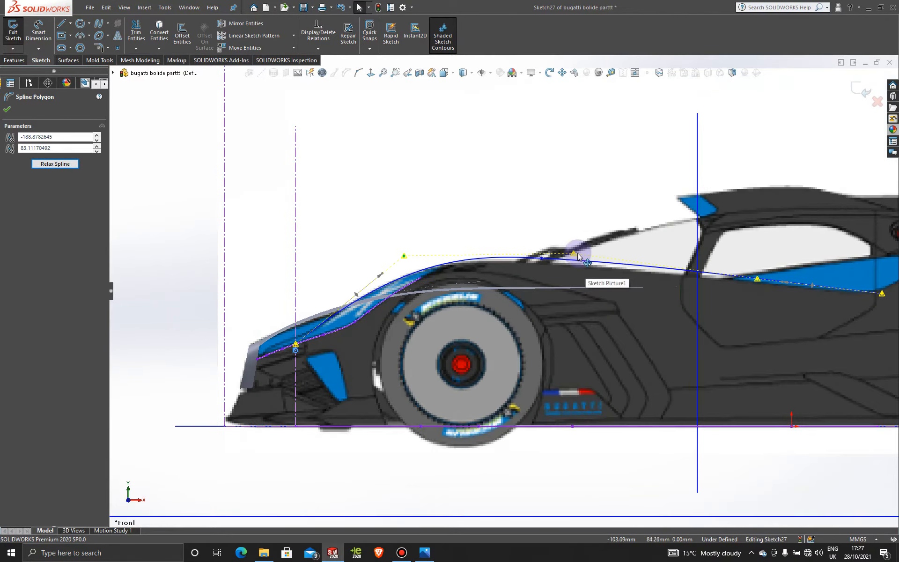
click(557, 252)
drag(557, 252, 521, 269)
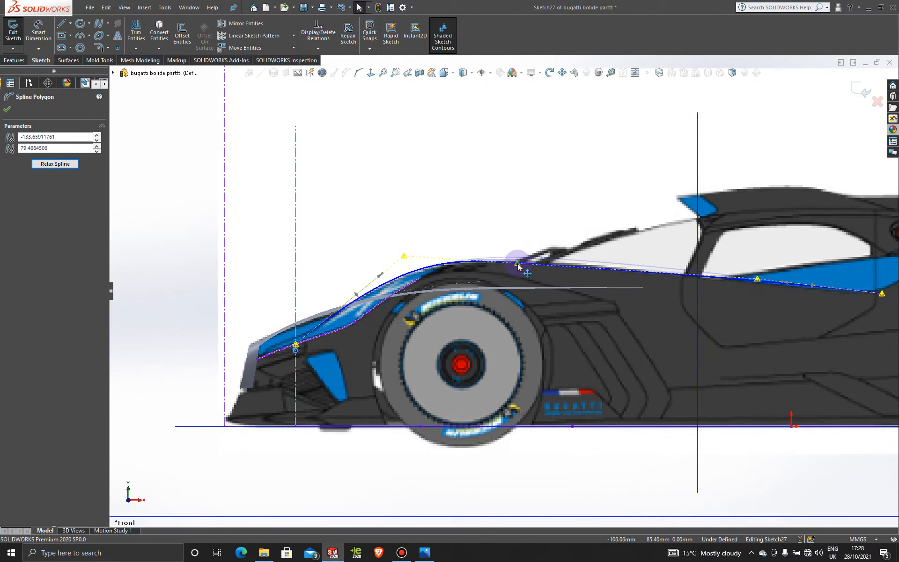
drag(405, 257, 409, 259)
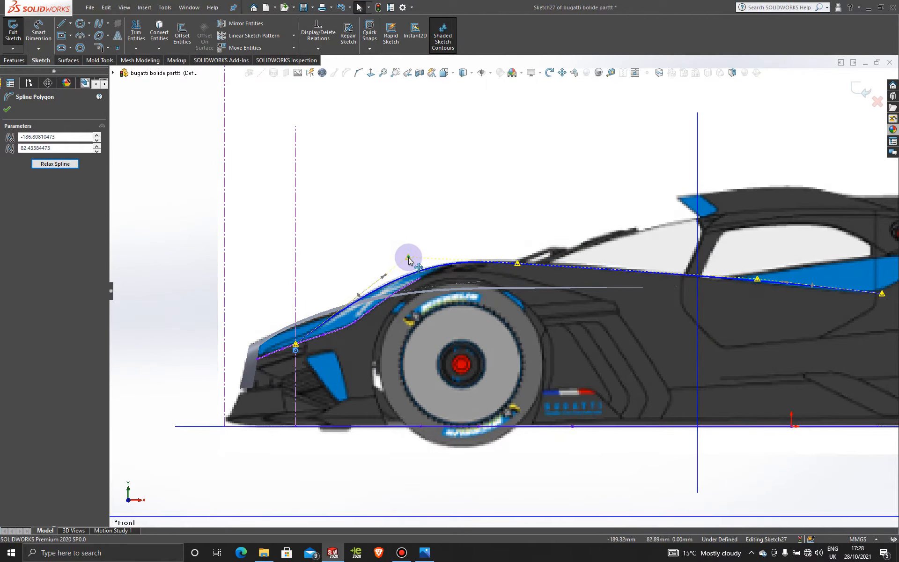
scroll(369, 288, up, 3)
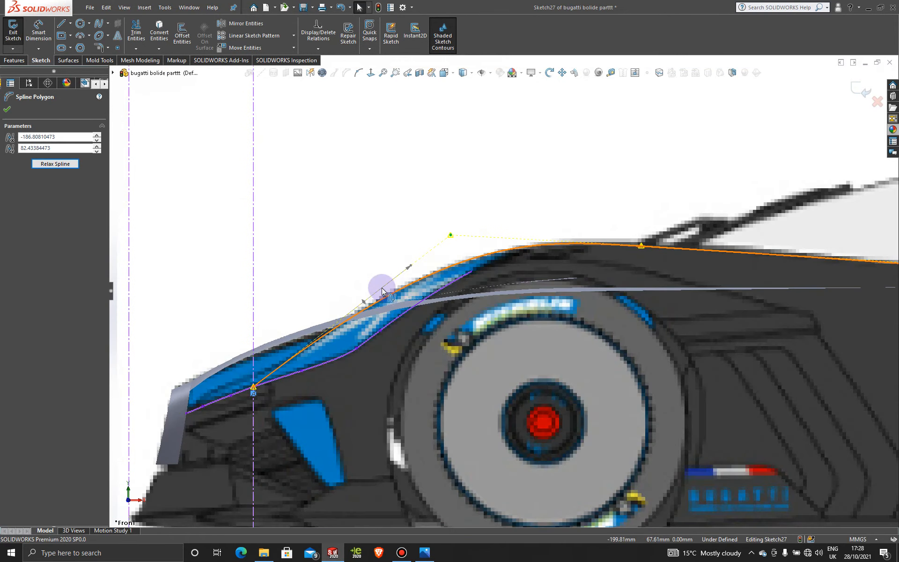
drag(449, 237, 450, 235)
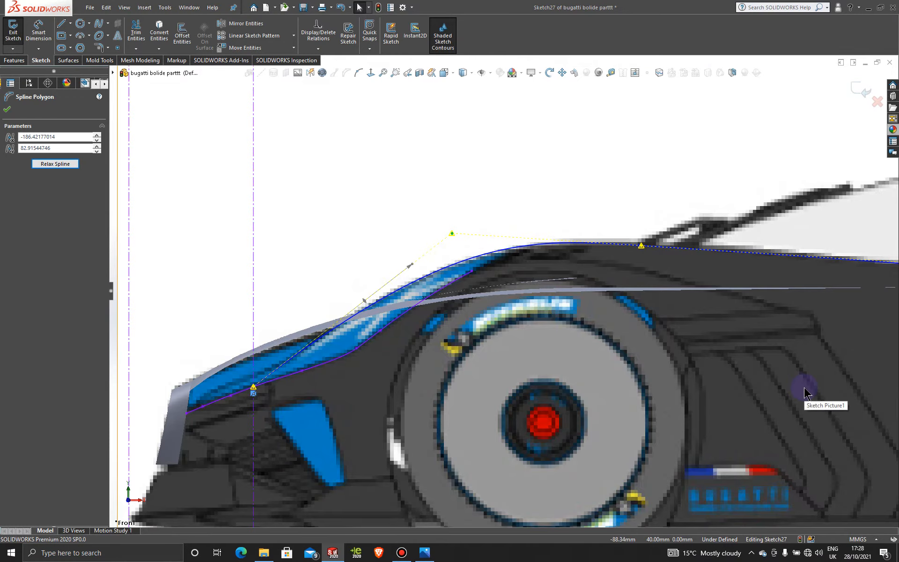
Step: Lower the spline's rear control vertex to about (-19, 70) so the curve follows the body line below the side window
scroll(814, 393, down, 3)
scroll(669, 304, up, 3)
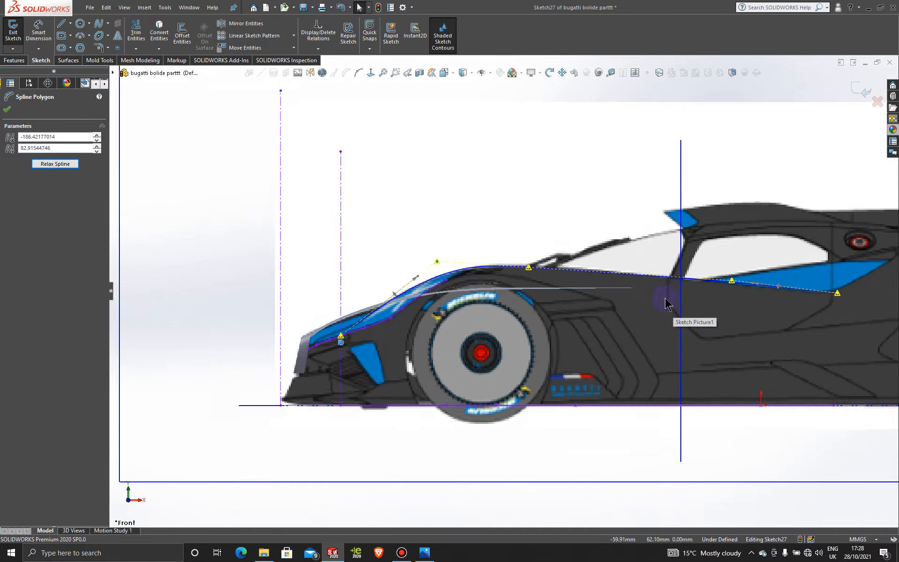
scroll(667, 303, up, 3)
click(740, 272)
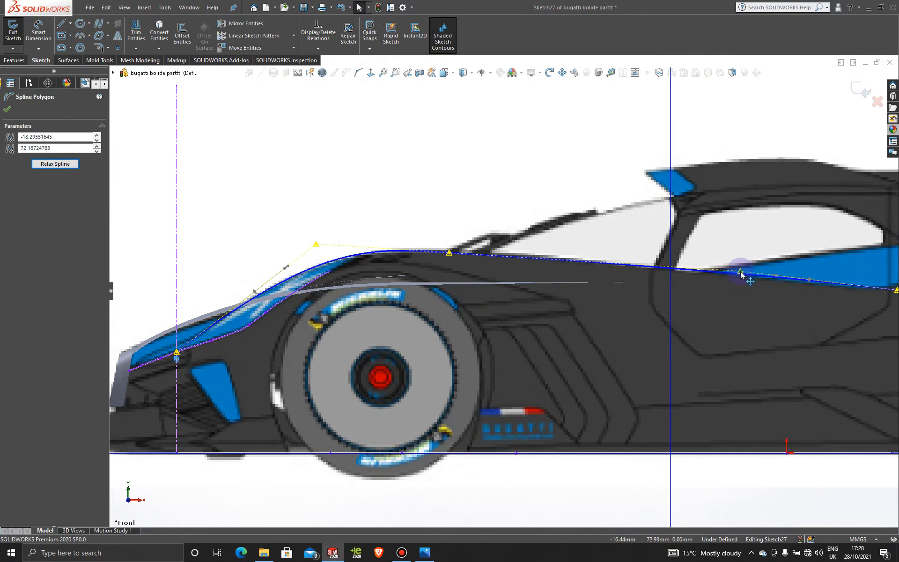
drag(740, 272, 740, 275)
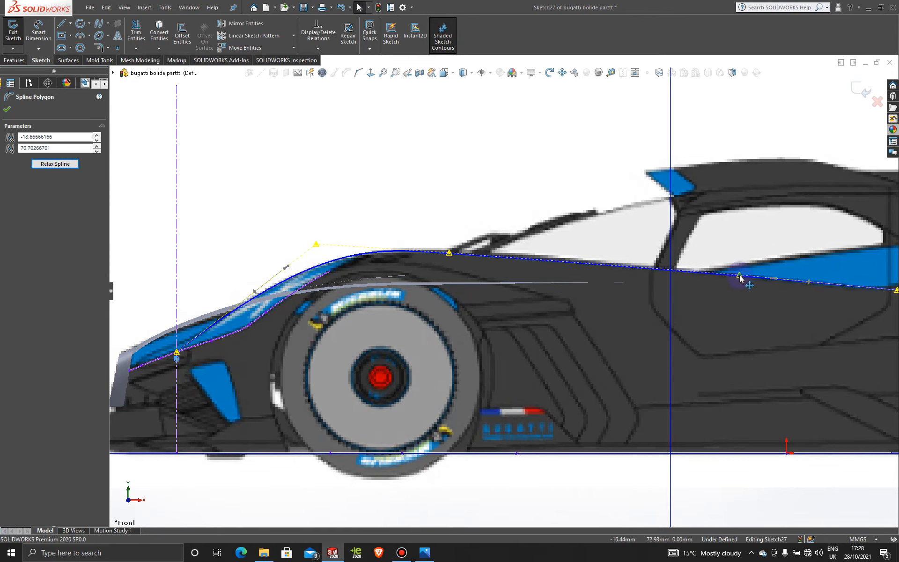
scroll(742, 280, down, 3)
scroll(672, 285, up, 3)
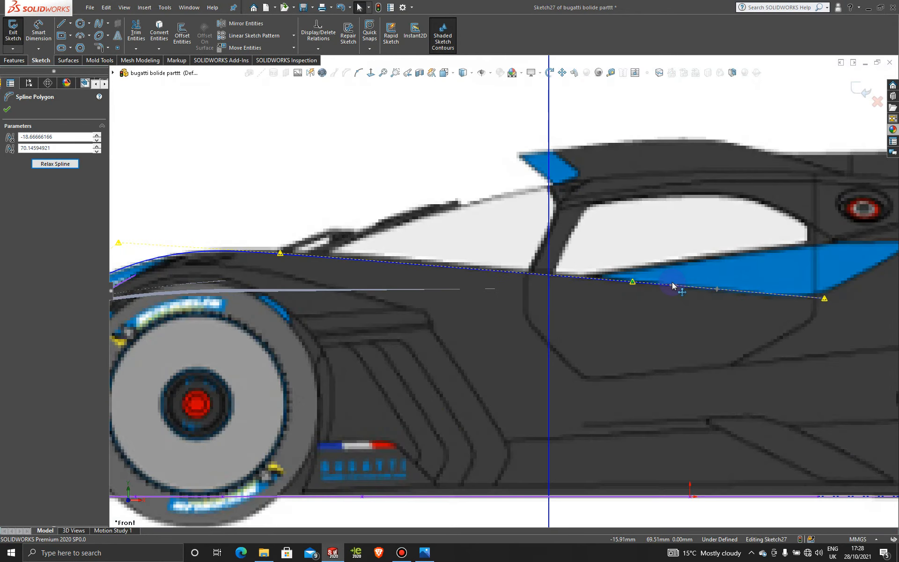
drag(633, 288, 637, 288)
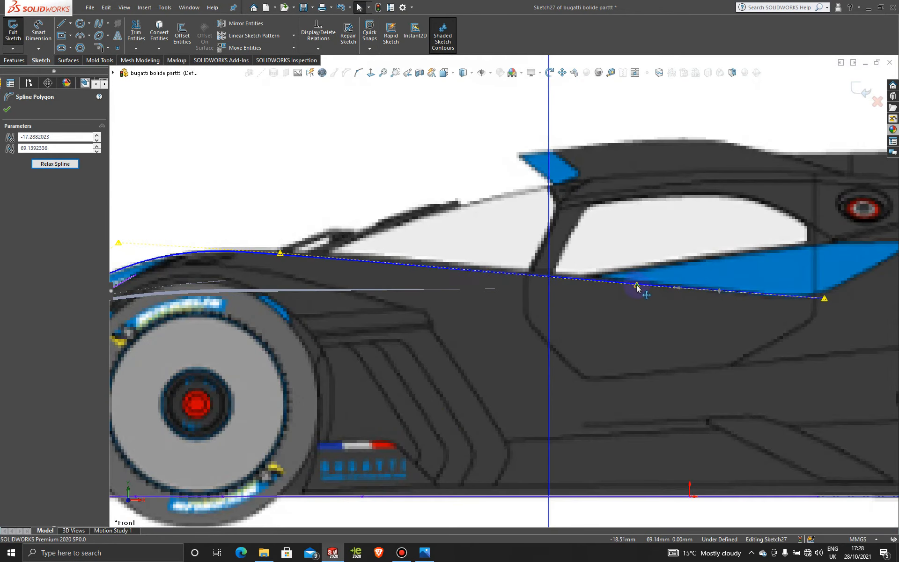
Step: Shift the spline's middle control vertex to about (-127, 81) and the rear one to about (-22, 70), and exit the sketch
scroll(236, 275, up, 1)
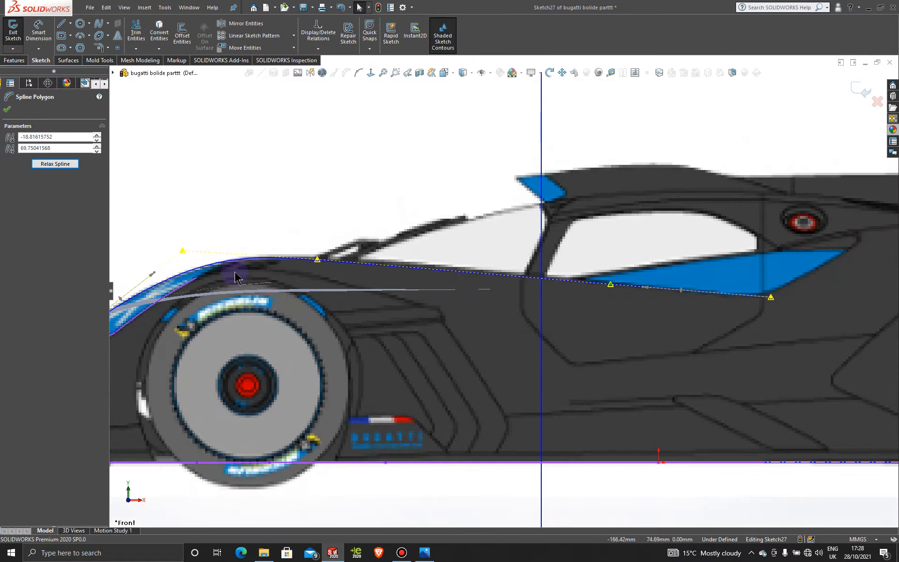
scroll(235, 276, down, 2)
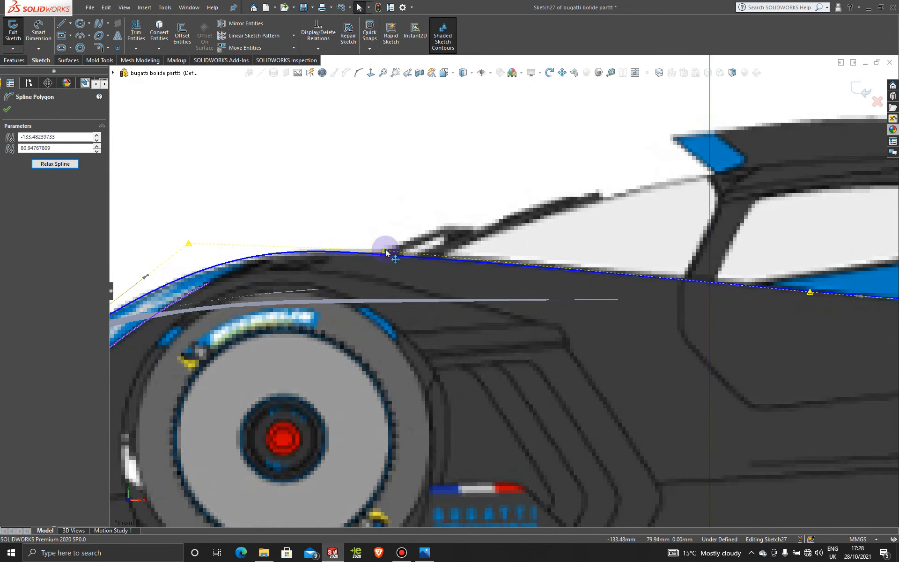
drag(387, 255, 409, 252)
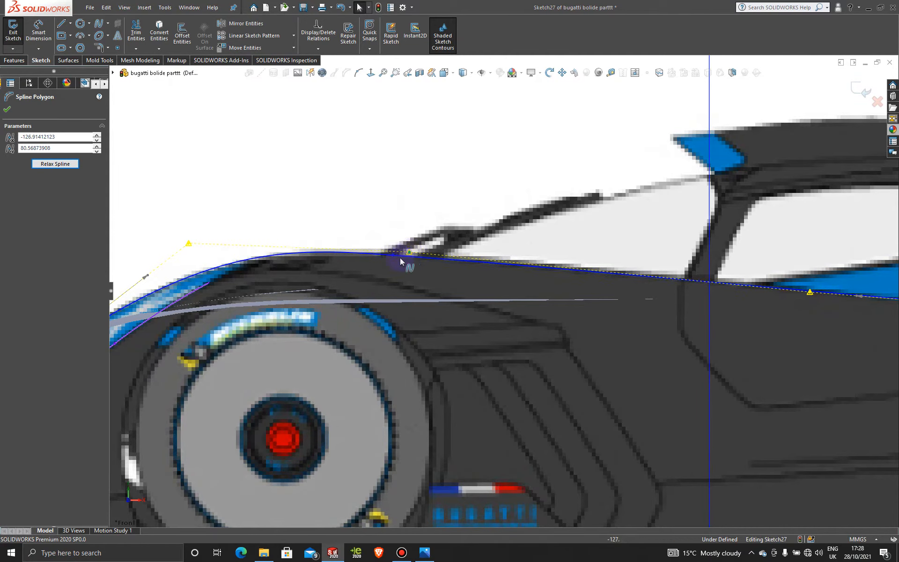
scroll(400, 257, up, 3)
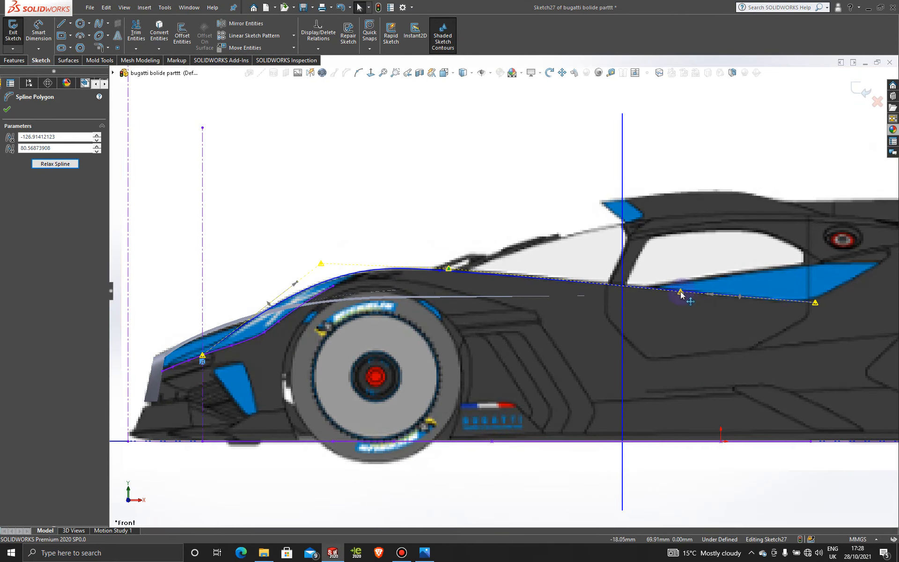
drag(681, 294, 675, 292)
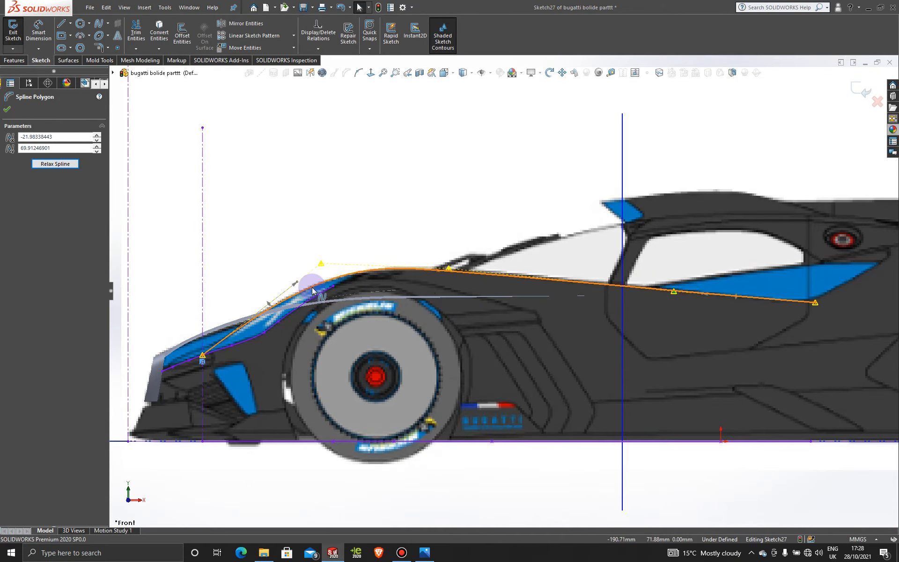
click(853, 88)
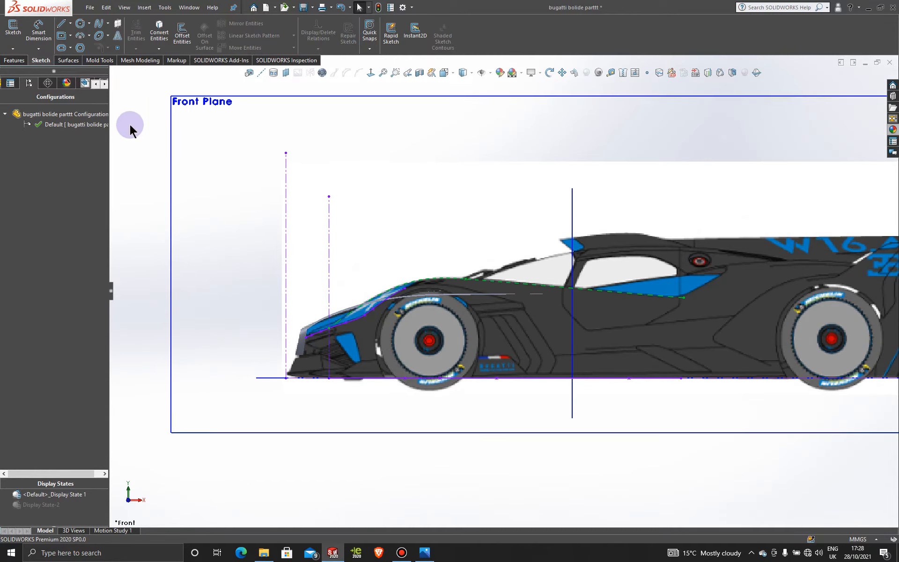
Step: Create a sketch-on-sketch projected curve from the top-view fender spline Sketch25 and the side-view spline Sketch27
scroll(237, 206, down, 3)
middle_drag(237, 211, 285, 305)
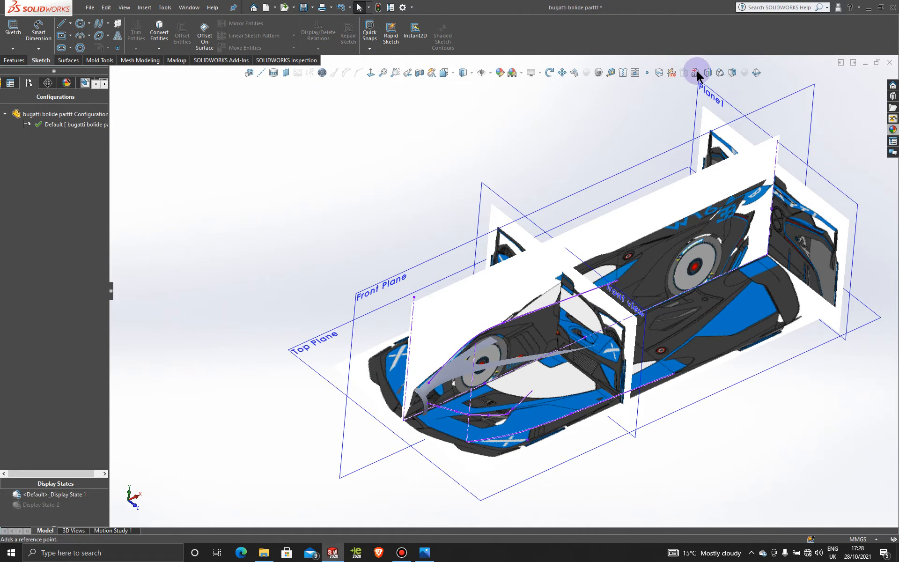
click(712, 74)
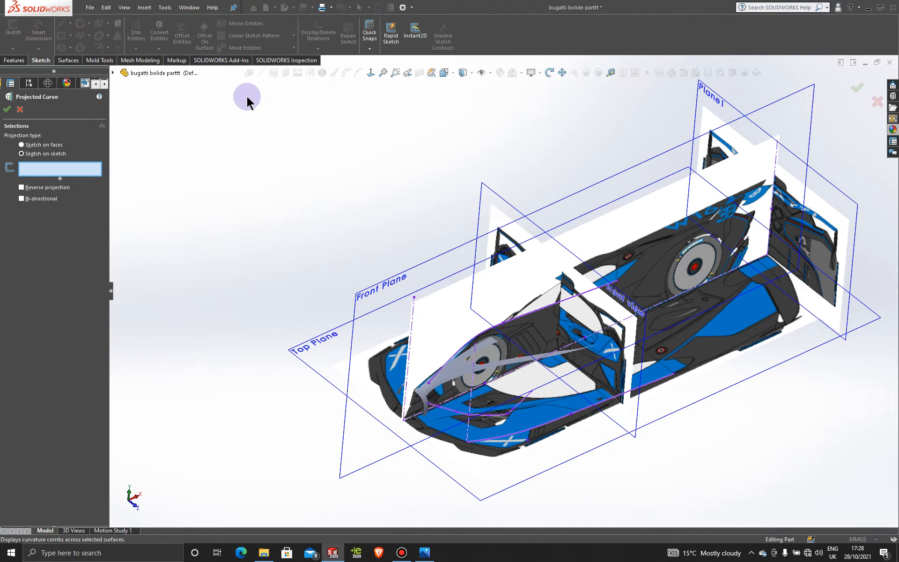
click(658, 384)
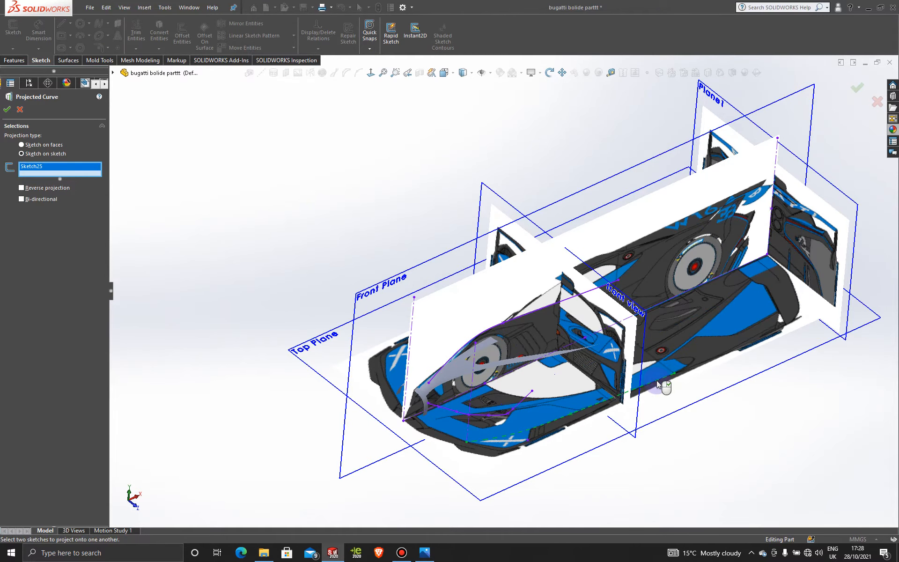
click(558, 305)
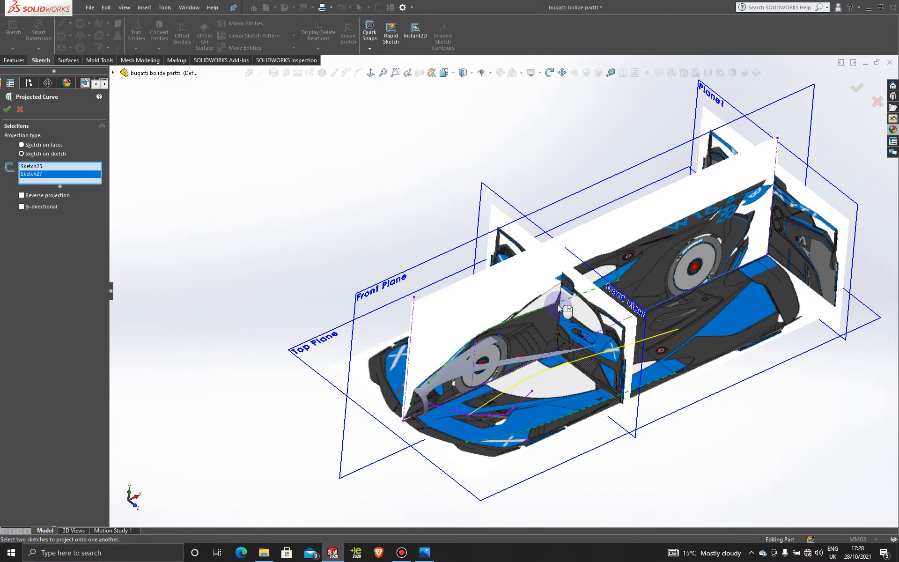
click(7, 109)
Step: Check where the projected curve meets the nose curve, and activate Display State-2
scroll(349, 473, down, 5)
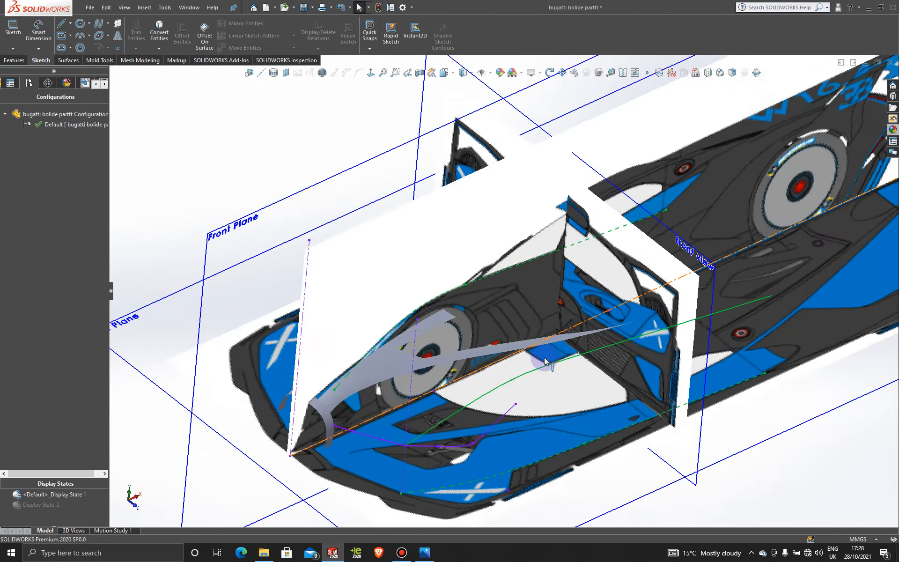
scroll(380, 460, down, 6)
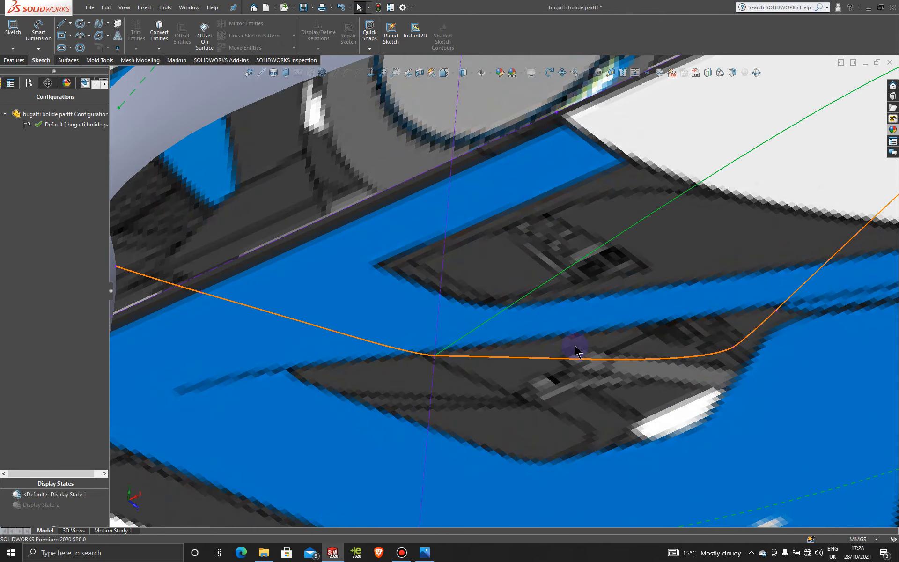
scroll(576, 352, up, 10)
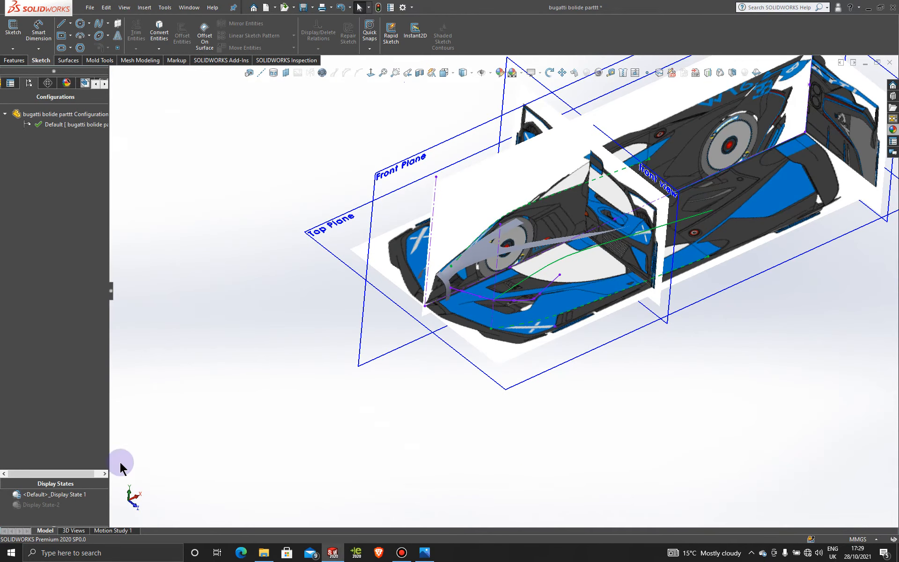
double_click(38, 505)
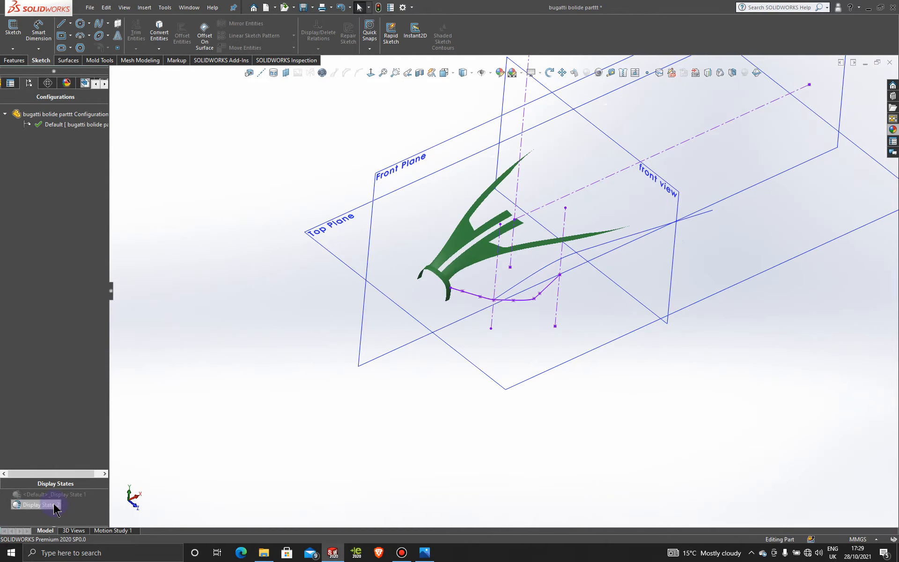
mouse_move(604, 294)
middle_down()
mouse_move(588, 274)
mouse_move(632, 293)
mouse_move(648, 235)
mouse_move(675, 219)
mouse_move(656, 229)
mouse_move(628, 295)
mouse_move(648, 283)
mouse_move(609, 230)
mouse_move(650, 203)
mouse_move(676, 207)
mouse_move(486, 335)
mouse_move(496, 335)
mouse_move(477, 370)
mouse_move(471, 353)
mouse_move(415, 351)
mouse_move(451, 417)
mouse_move(461, 416)
middle_up()
scroll(412, 412, down, 3)
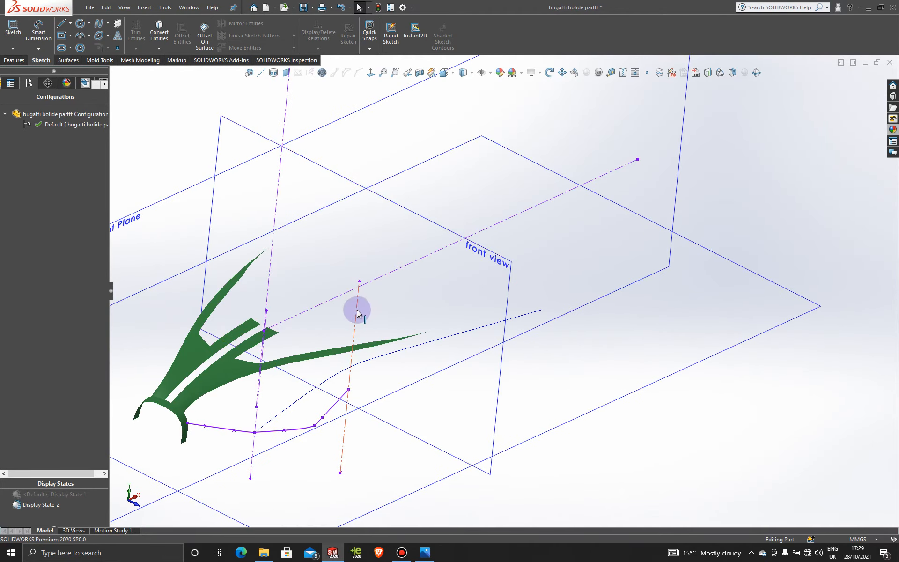
Step: Hide the vertical centerline at the nose curve's rear end, the tall vertical centerline sketch 3DSketch2 and the long horizontal centerline sketch
right_click(358, 313)
middle_drag(371, 297, 370, 271)
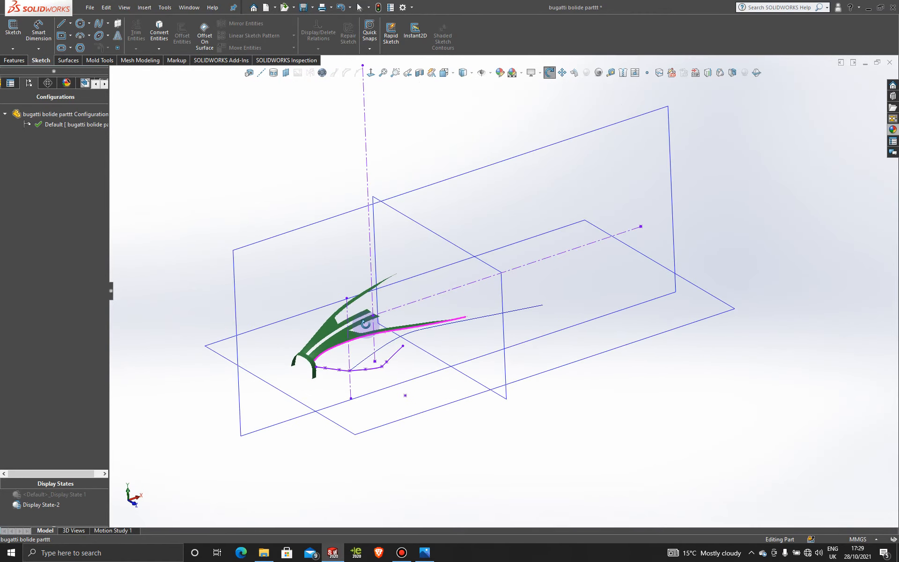
right_click(366, 112)
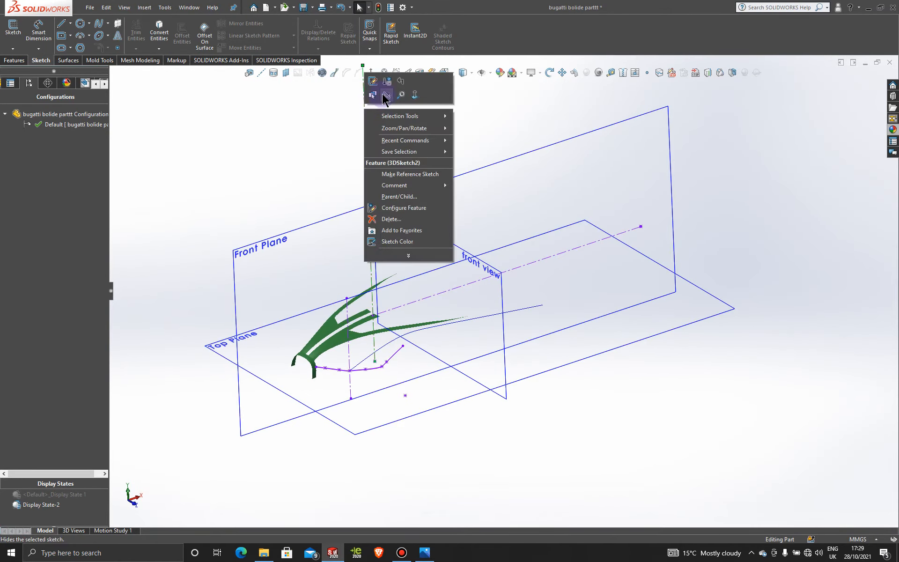
click(382, 94)
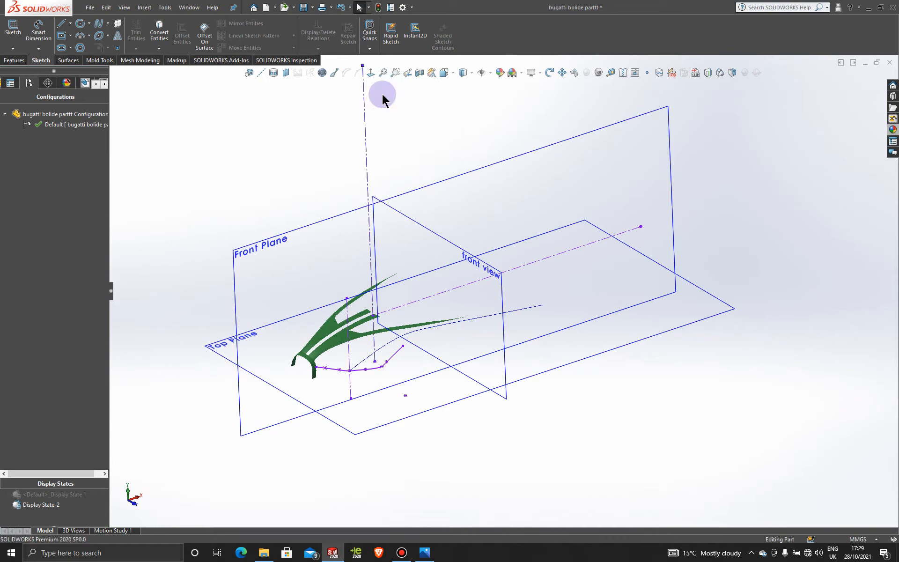
right_click(555, 257)
click(574, 240)
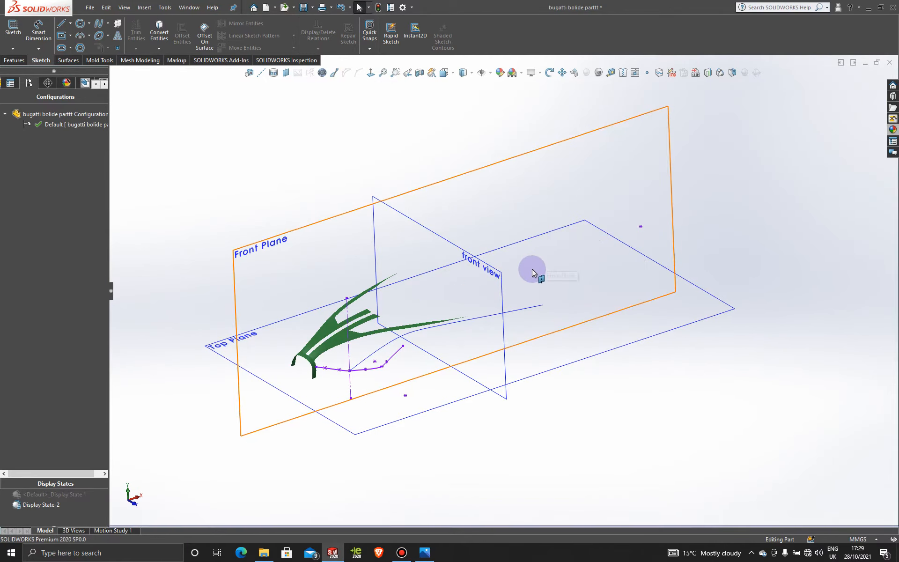
mouse_move(538, 381)
middle_down()
mouse_move(479, 364)
mouse_move(556, 372)
mouse_move(556, 399)
mouse_move(576, 431)
mouse_move(563, 409)
middle_up()
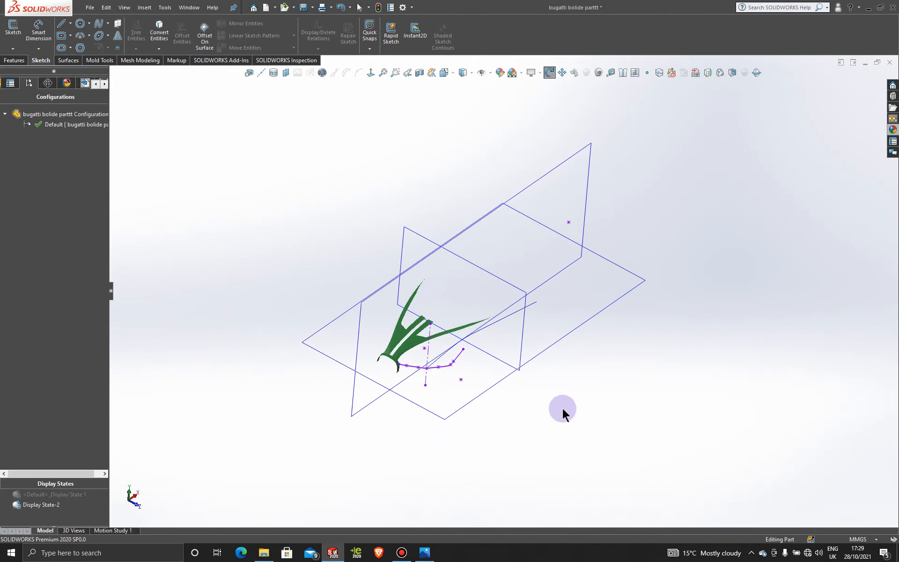
scroll(489, 357, down, 4)
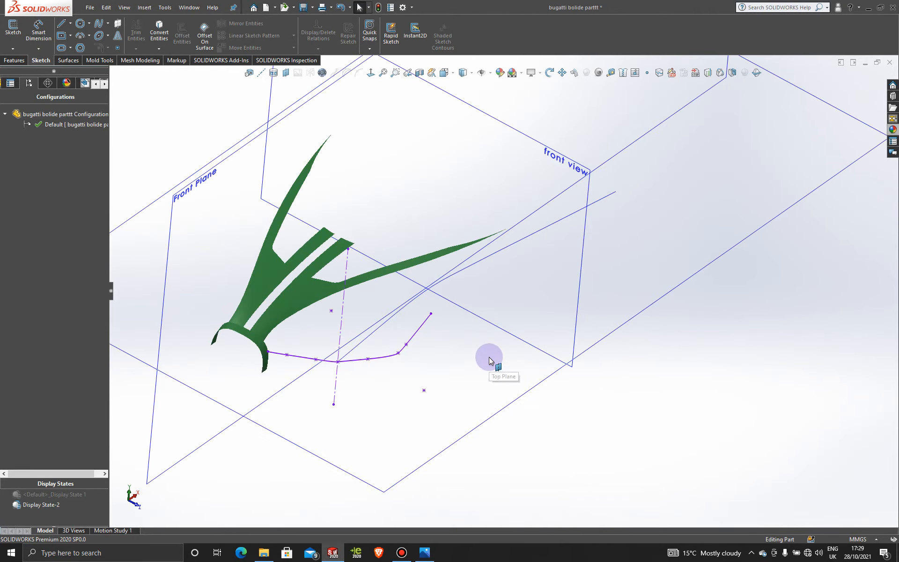
Step: Hide the vertical centerline sketch 3DSketch12 beside the fender curve
click(489, 359)
right_click(345, 308)
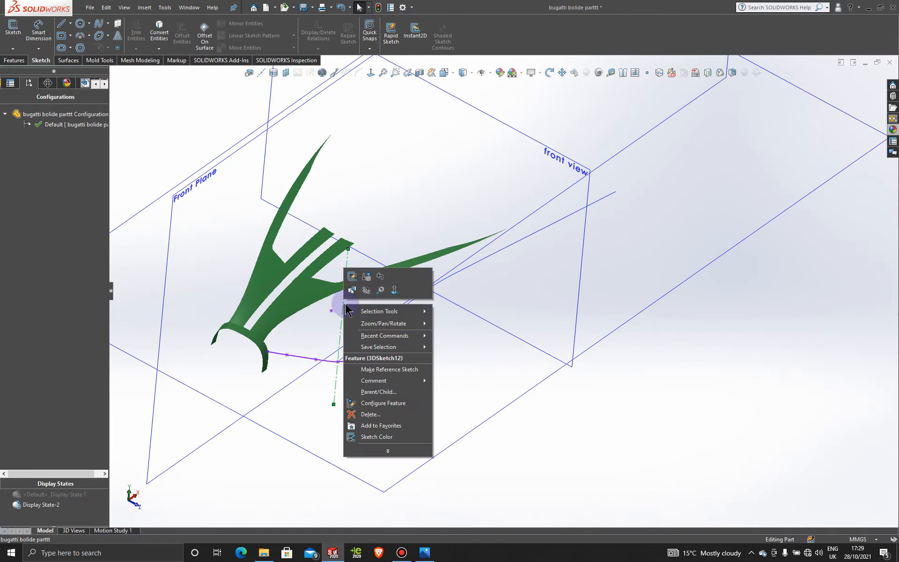
click(366, 290)
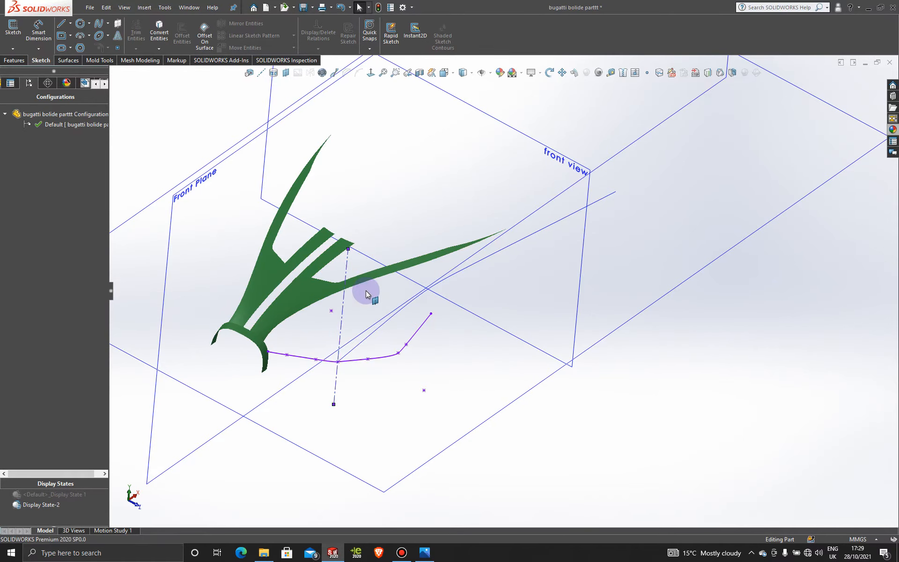
Step: Hide the two stray point sketches below the fender curve, including Sketch17
right_click(332, 311)
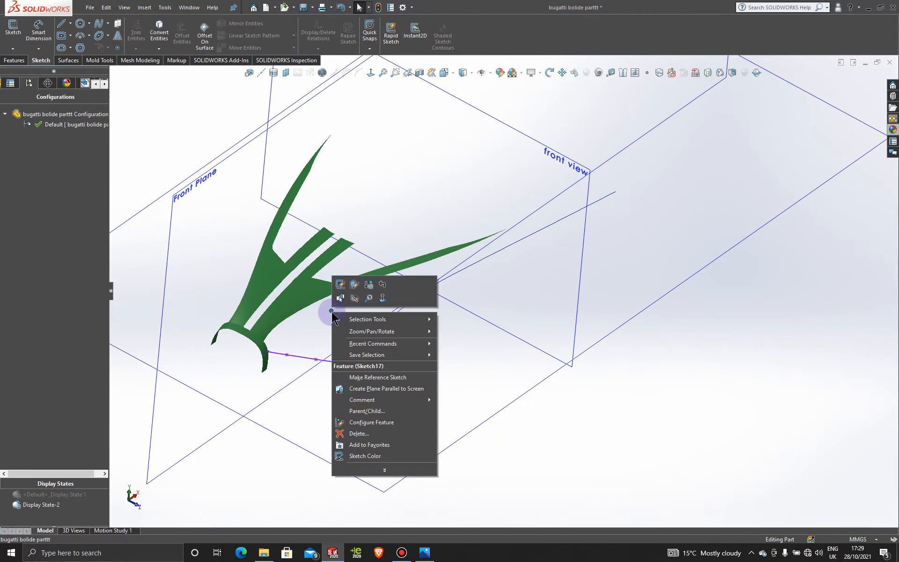
click(720, 336)
scroll(621, 392, up, 3)
middle_drag(526, 395, 464, 324)
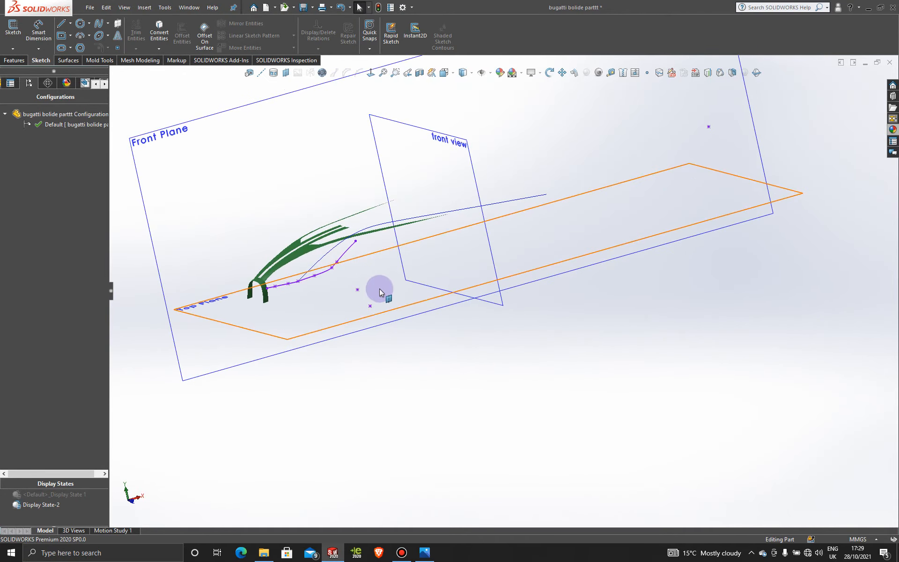
scroll(370, 291, down, 3)
right_click(364, 292)
click(362, 291)
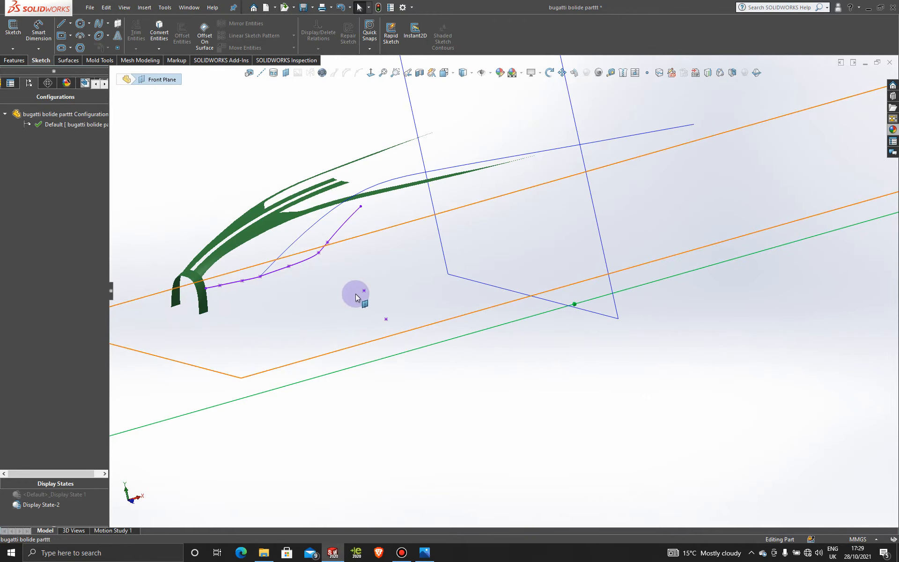
right_click(386, 319)
click(409, 306)
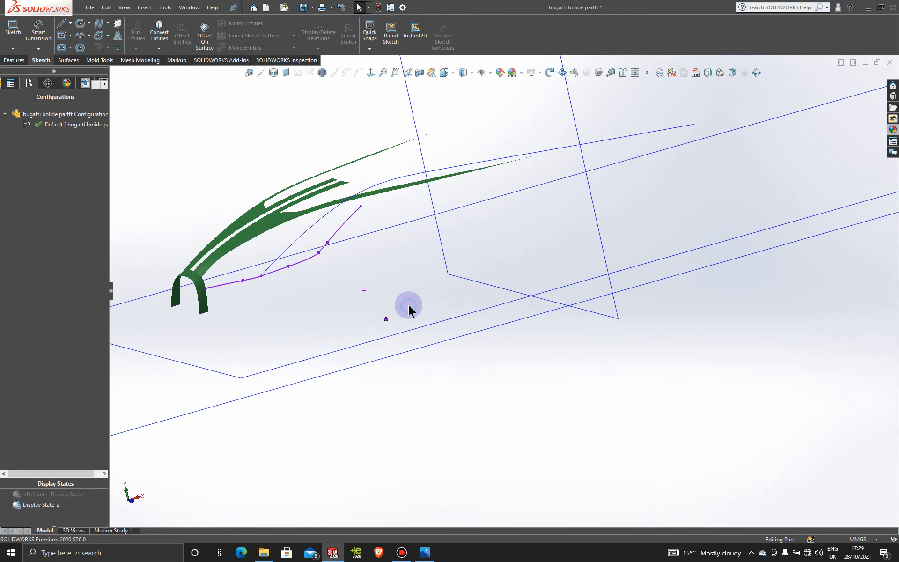
right_click(364, 291)
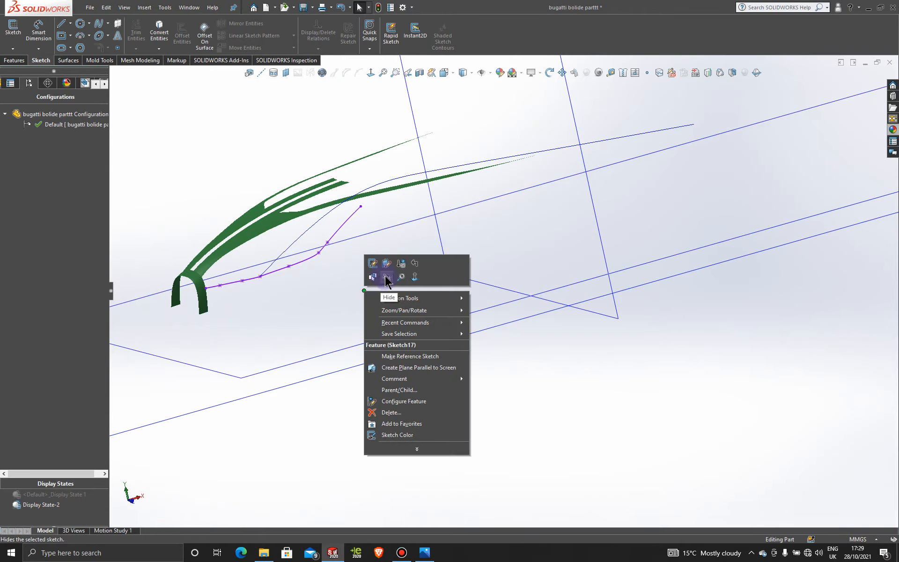
click(387, 276)
Step: Activate <Default>_Display State 1 and examine the curves over the side-view blueprint, looking normal to the Front Plane
scroll(470, 330, up, 5)
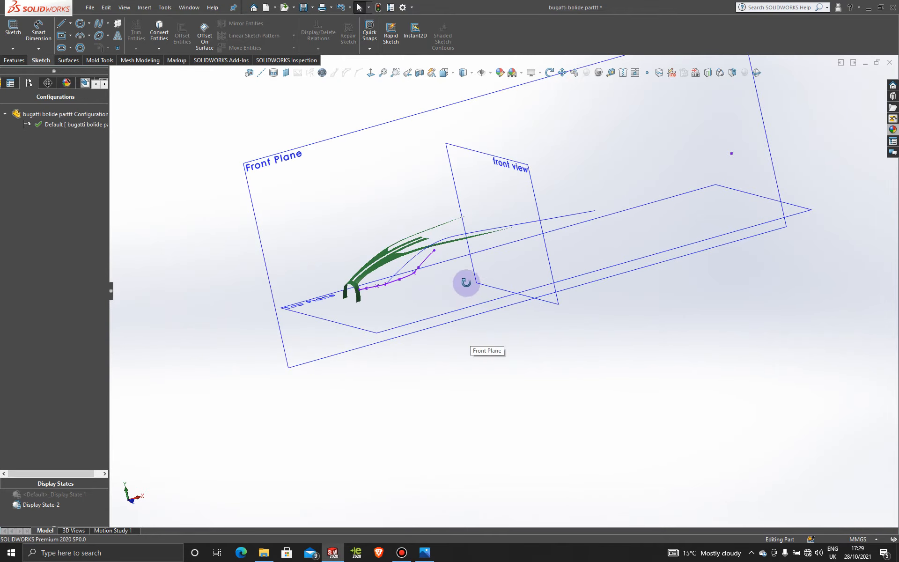
mouse_move(466, 280)
middle_down()
mouse_move(444, 259)
mouse_move(466, 289)
mouse_move(519, 267)
mouse_move(457, 291)
middle_up()
double_click(74, 495)
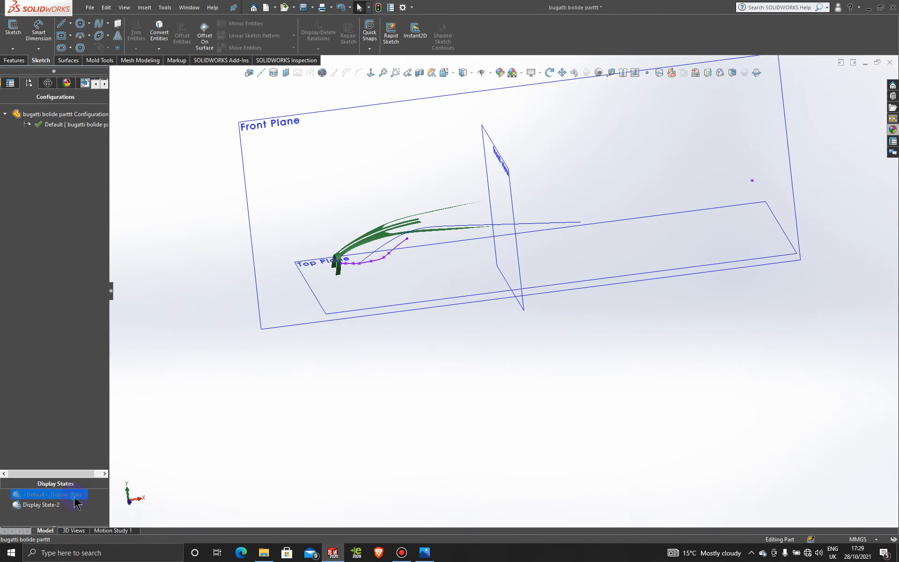
click(329, 121)
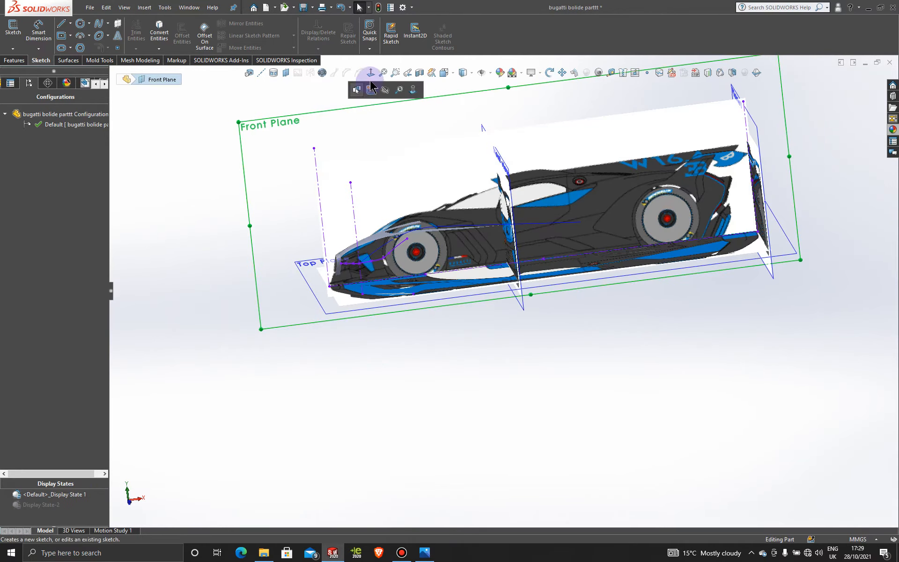
click(370, 82)
scroll(366, 239, down, 3)
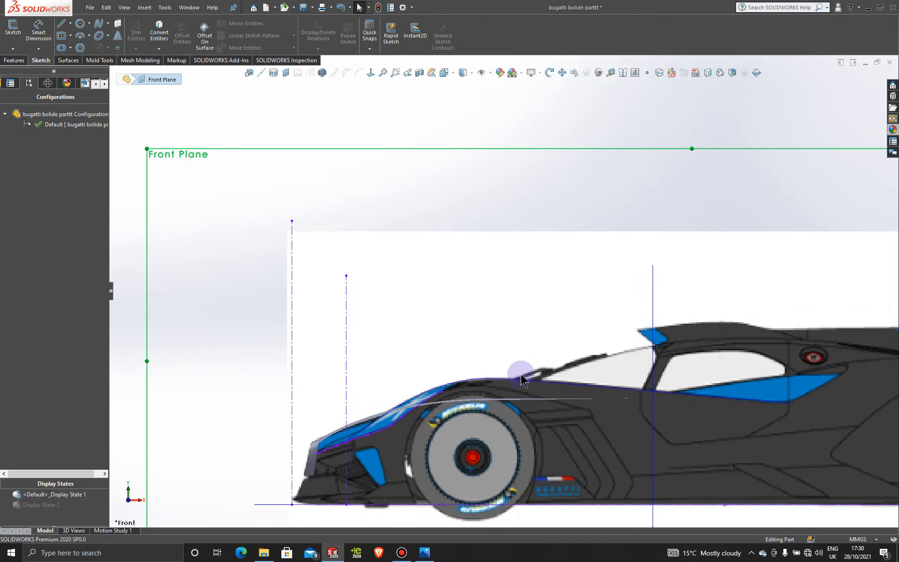
scroll(439, 262, up, 5)
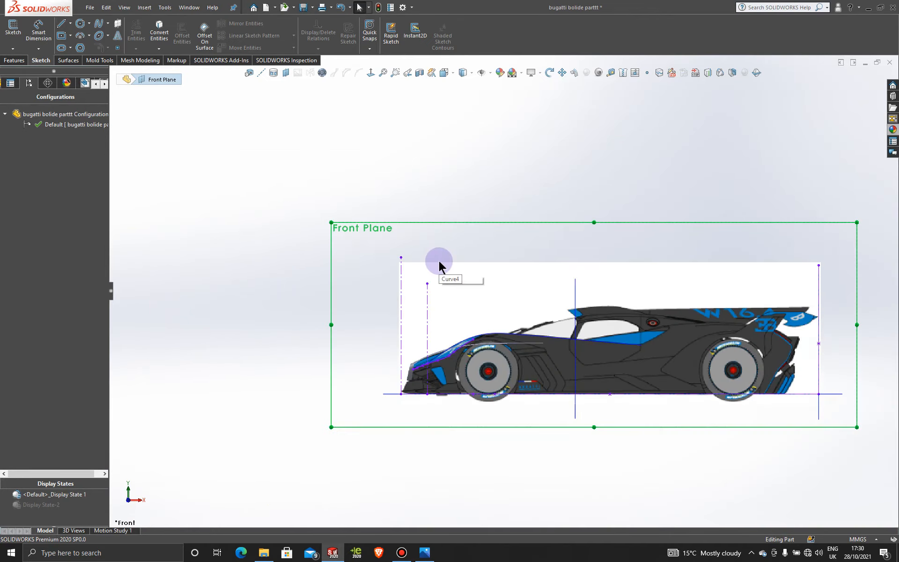
Step: Examine the fender curve against the front-view blueprint, looking normal to Plane1
middle_drag(427, 261, 538, 253)
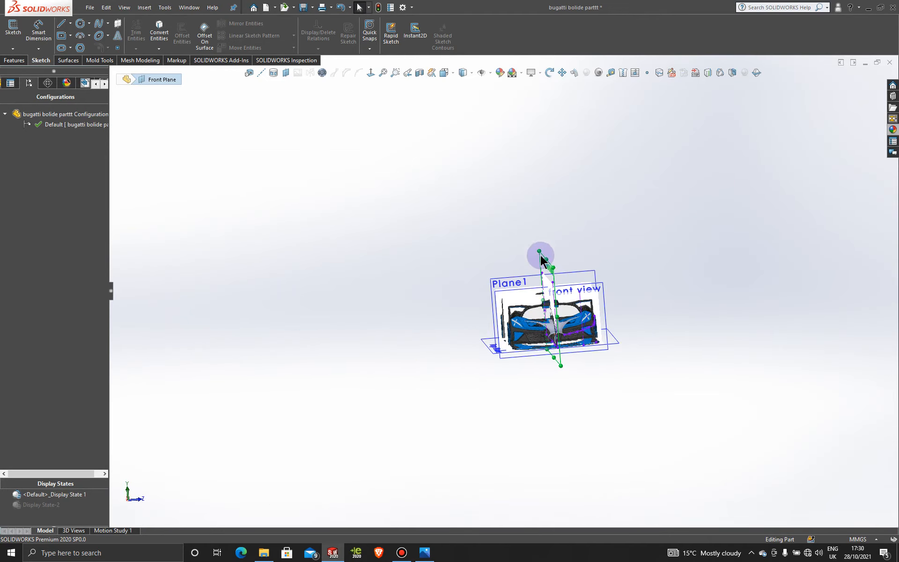
click(582, 273)
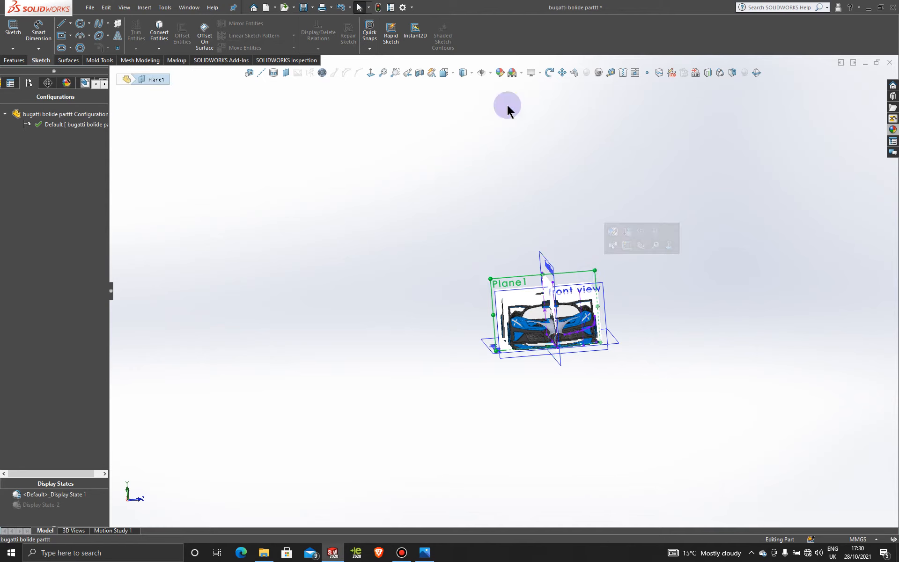
click(371, 72)
scroll(662, 338, down, 3)
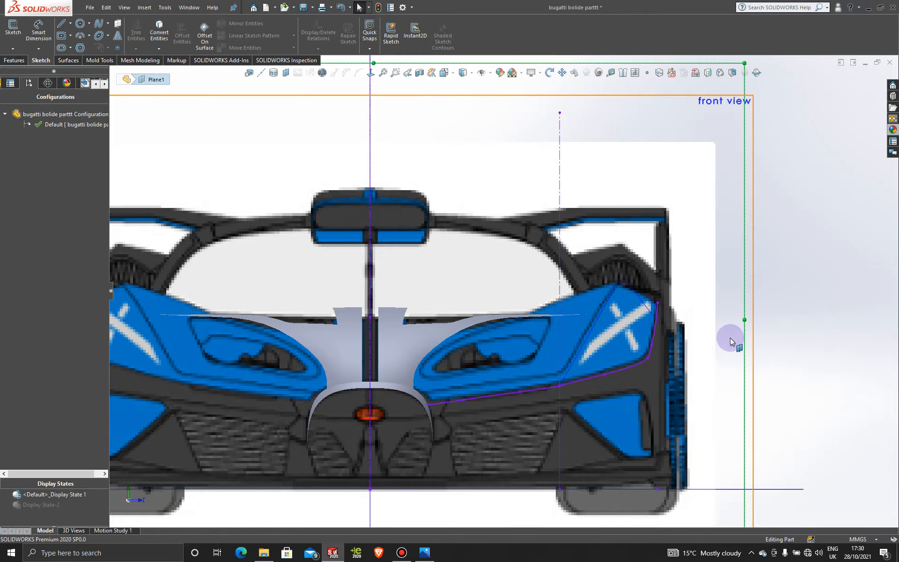
scroll(729, 338, up, 3)
scroll(721, 323, up, 2)
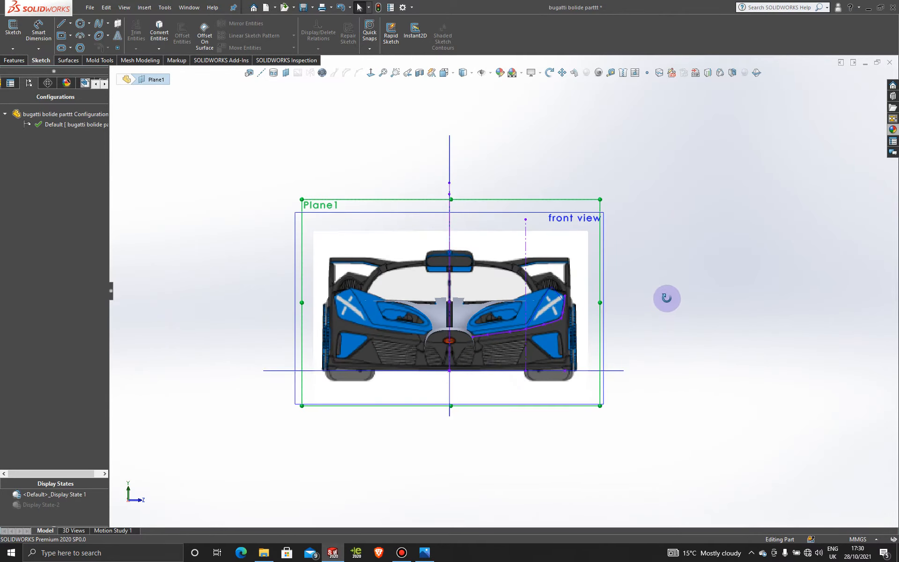
middle_drag(666, 298, 629, 310)
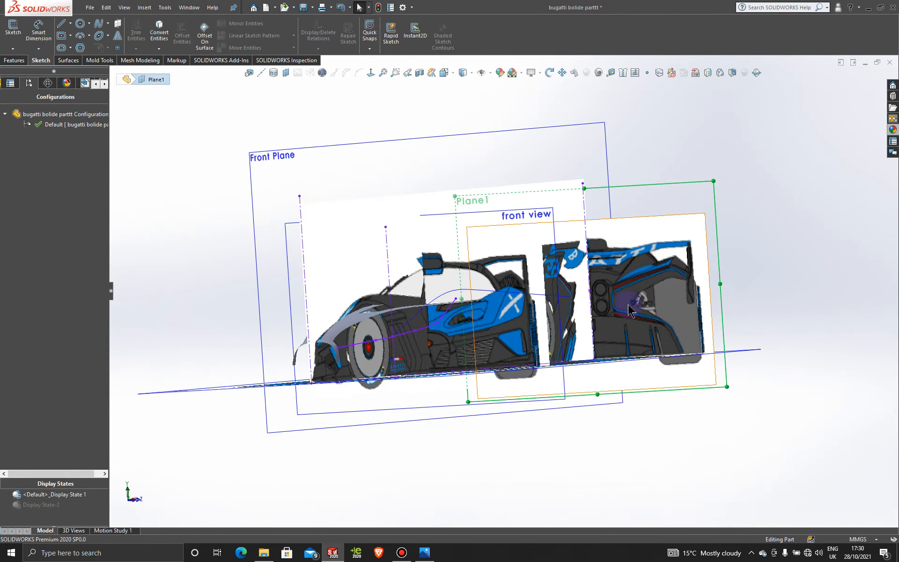
scroll(628, 305, up, 2)
scroll(447, 264, down, 2)
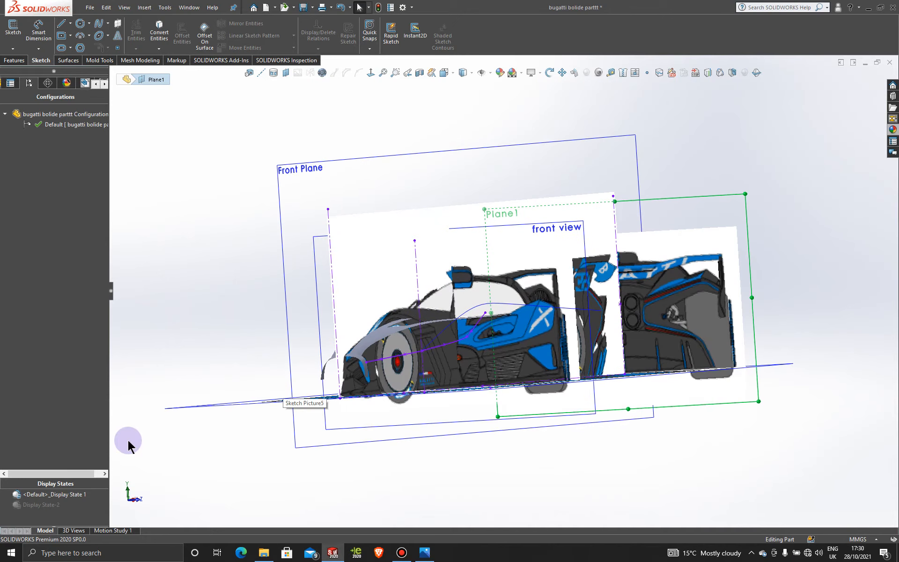
Step: Activate Display State-2 and view the green surfaces with the fender curves from above the nose
click(55, 506)
click(55, 505)
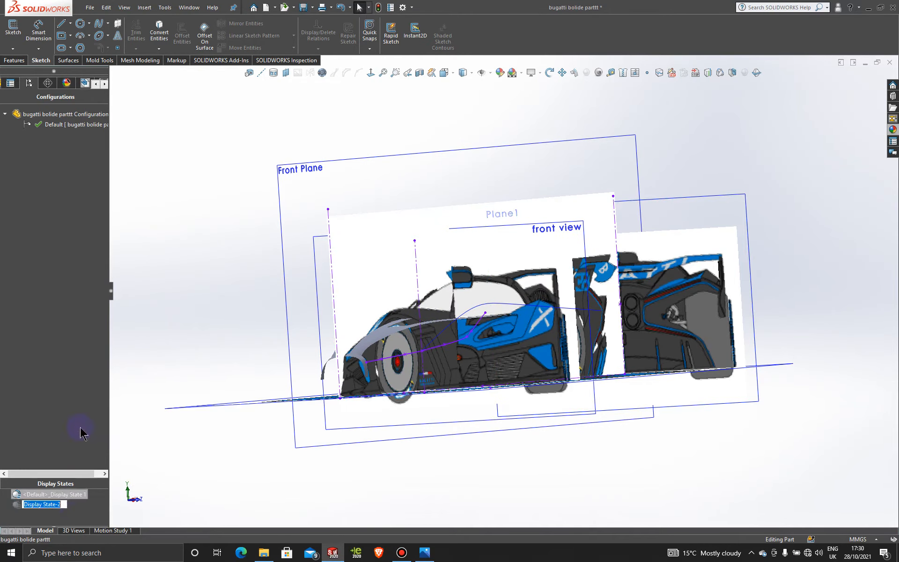
double_click(37, 506)
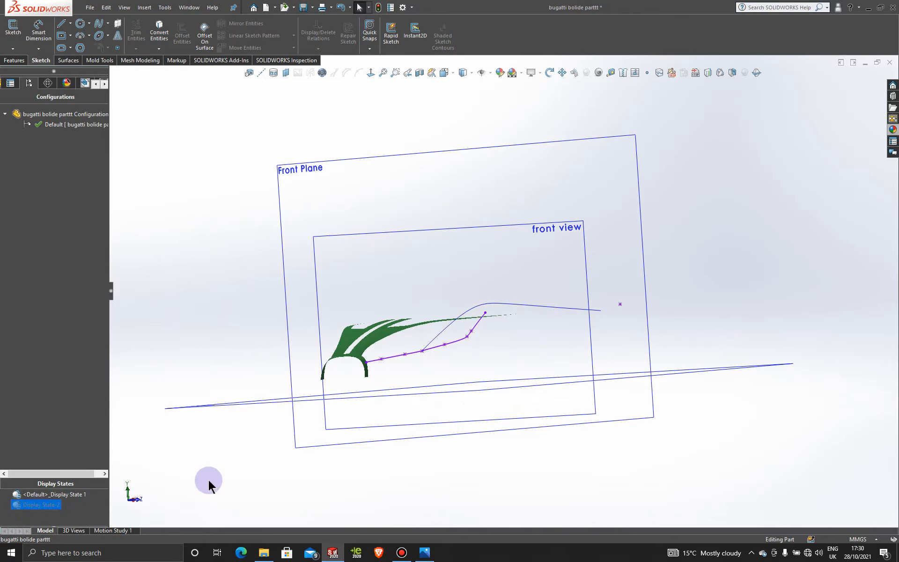
middle_drag(445, 345, 430, 410)
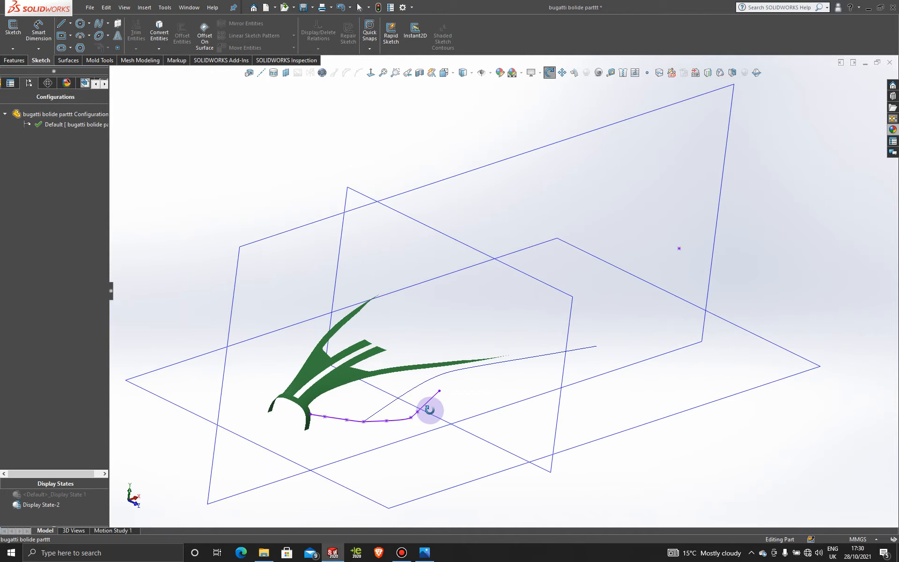
click(402, 552)
click(579, 205)
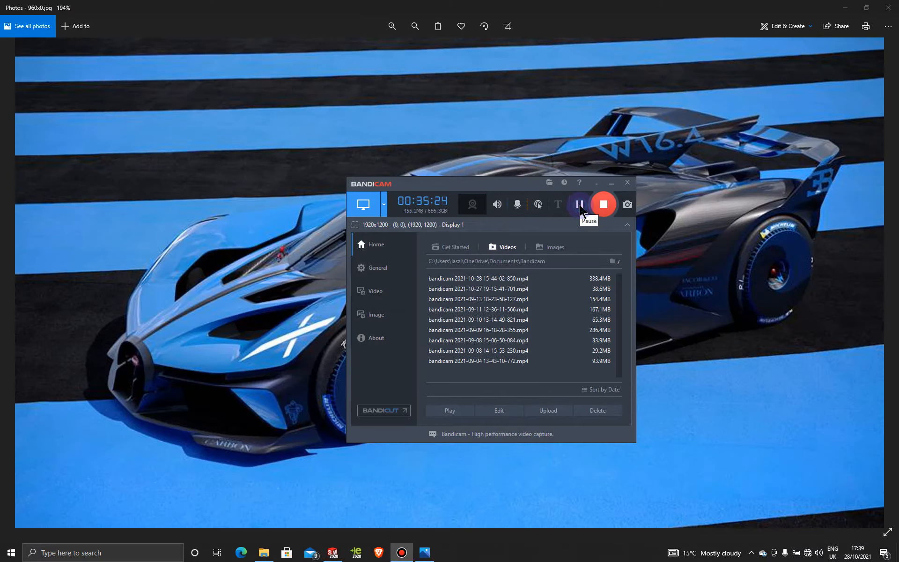
click(612, 183)
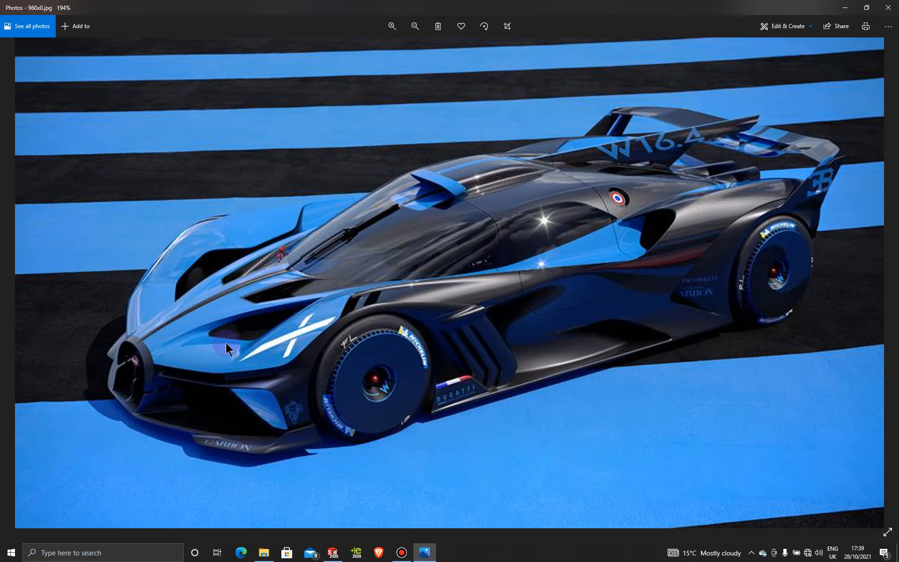
Step: Return from the reference photo to SOLIDWORKS and activate <Default>_Display State 1
click(845, 9)
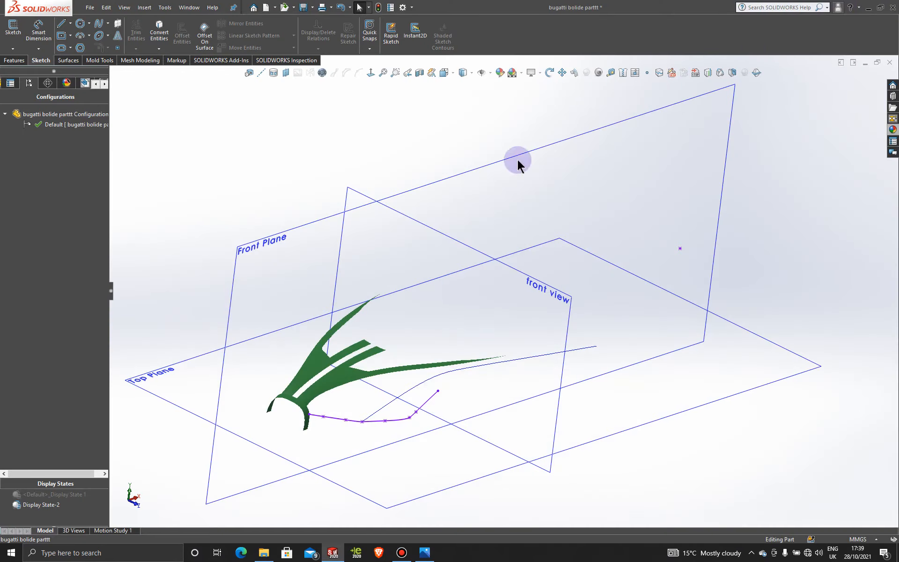
middle_drag(367, 391, 360, 417)
click(56, 495)
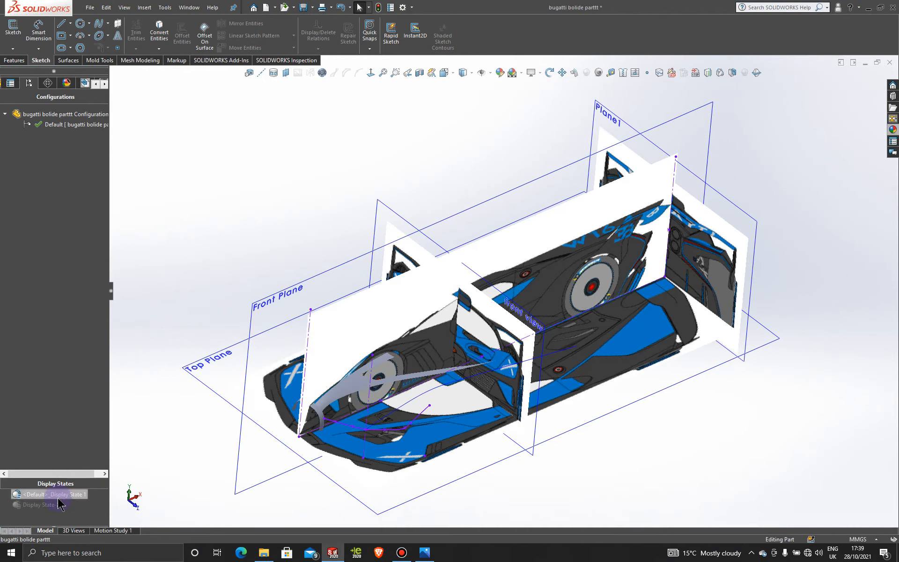
Step: Examine the front fender outline and curves against the top-view blueprint, looking normal to the Top Plane and at an angle
middle_drag(636, 417, 623, 443)
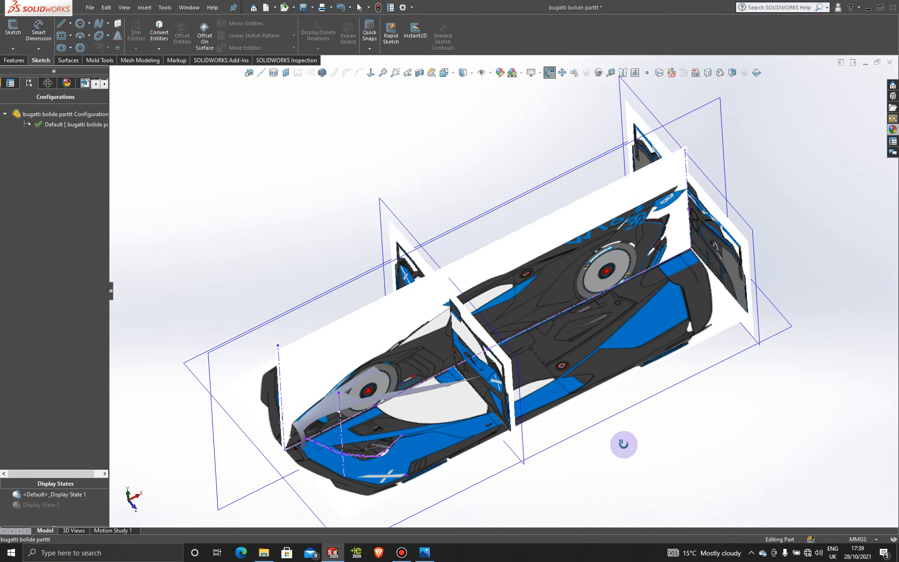
click(611, 414)
click(371, 73)
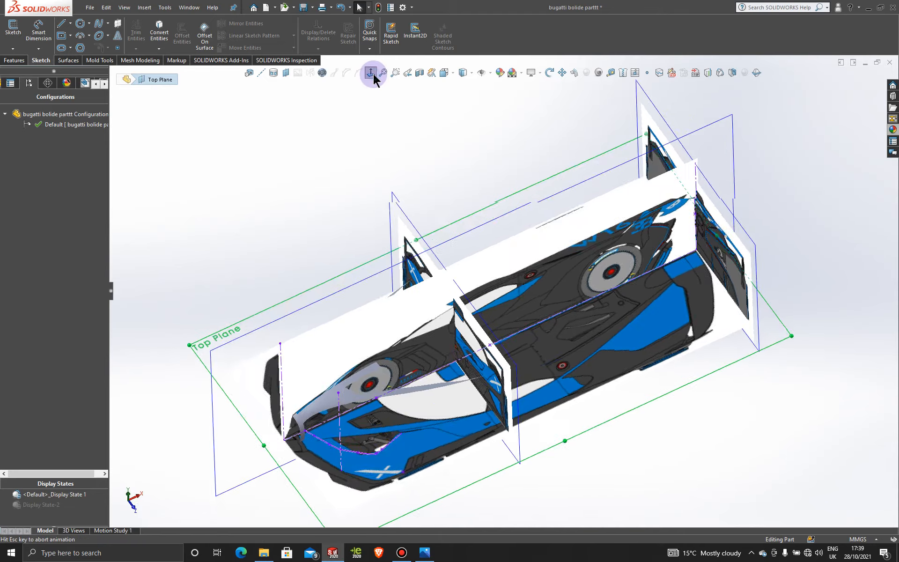
scroll(356, 318, down, 4)
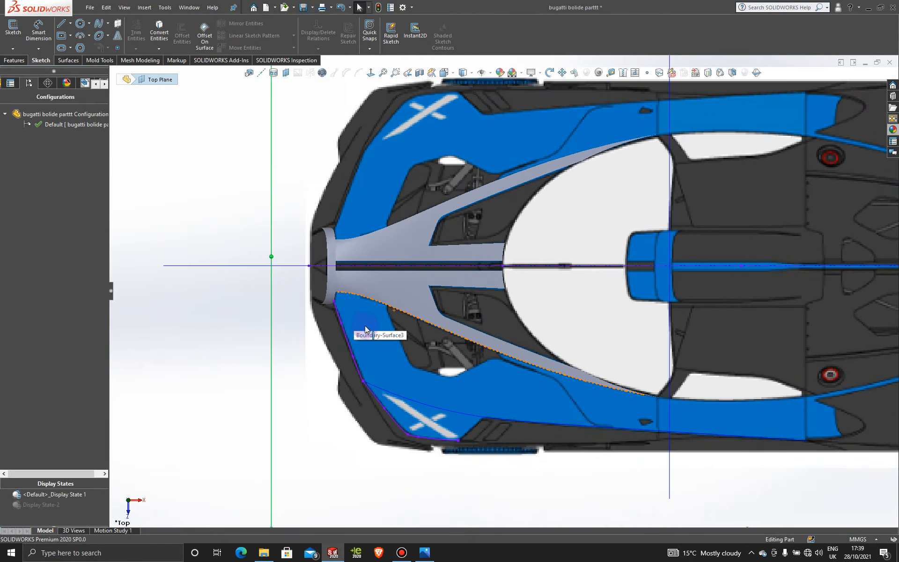
scroll(434, 372, down, 3)
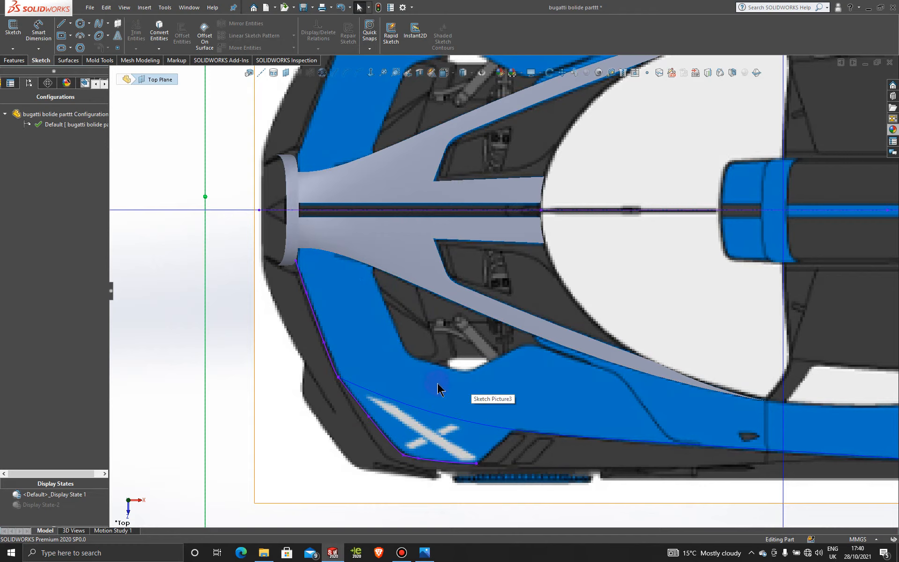
scroll(436, 383, up, 1)
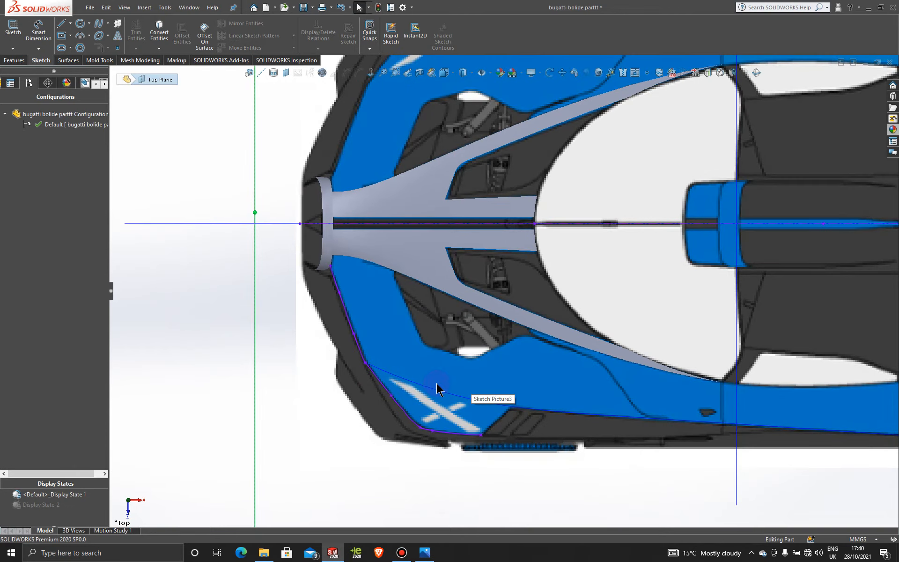
mouse_move(437, 347)
middle_down()
mouse_move(456, 209)
mouse_move(473, 225)
middle_up()
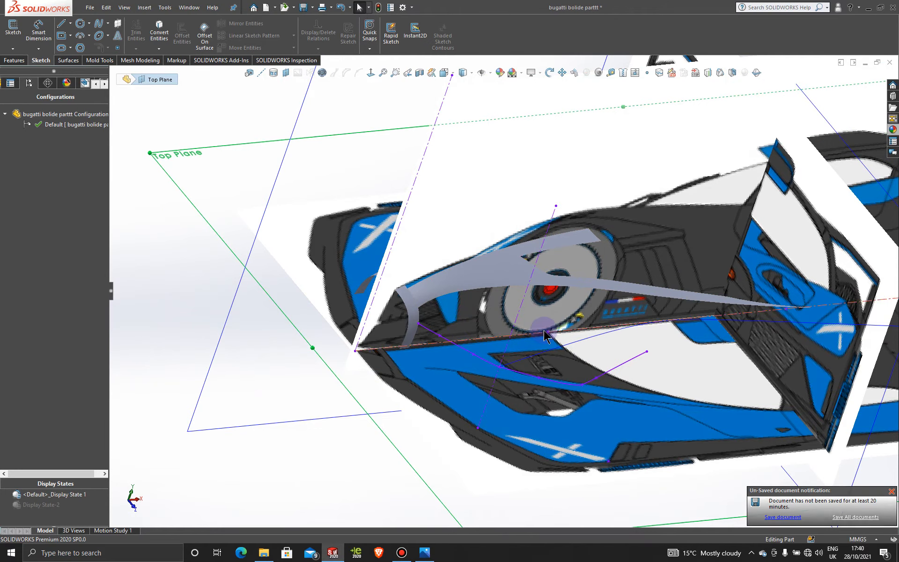
middle_drag(544, 331, 510, 378)
scroll(511, 378, up, 3)
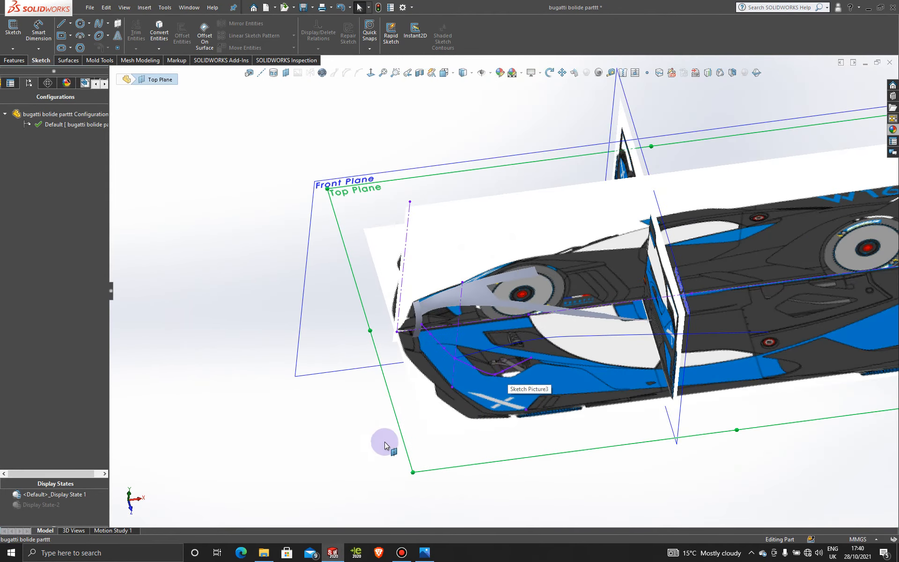
Step: Start a sketch on the Top Plane and draw a two-point spline about 32 mm long along the fender's inner edge beside the suspension opening
click(207, 231)
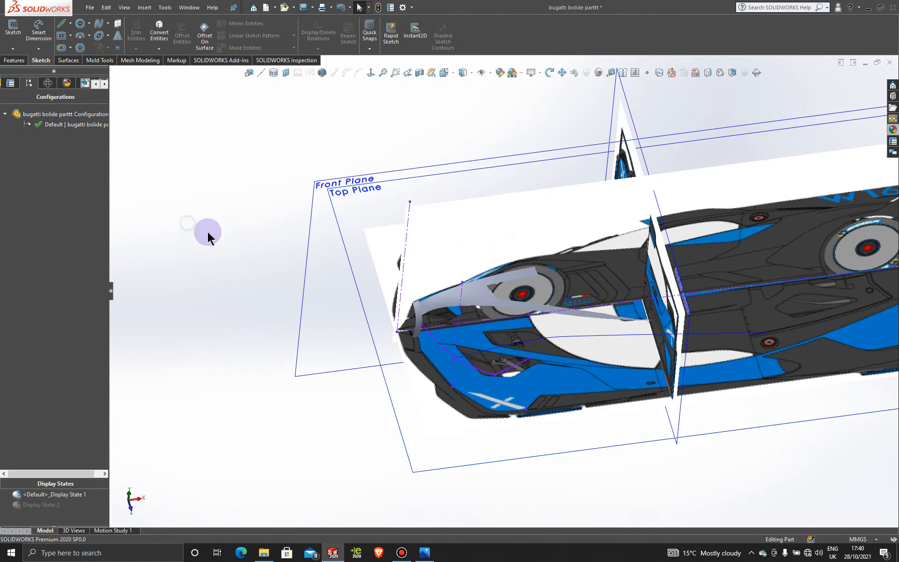
click(421, 471)
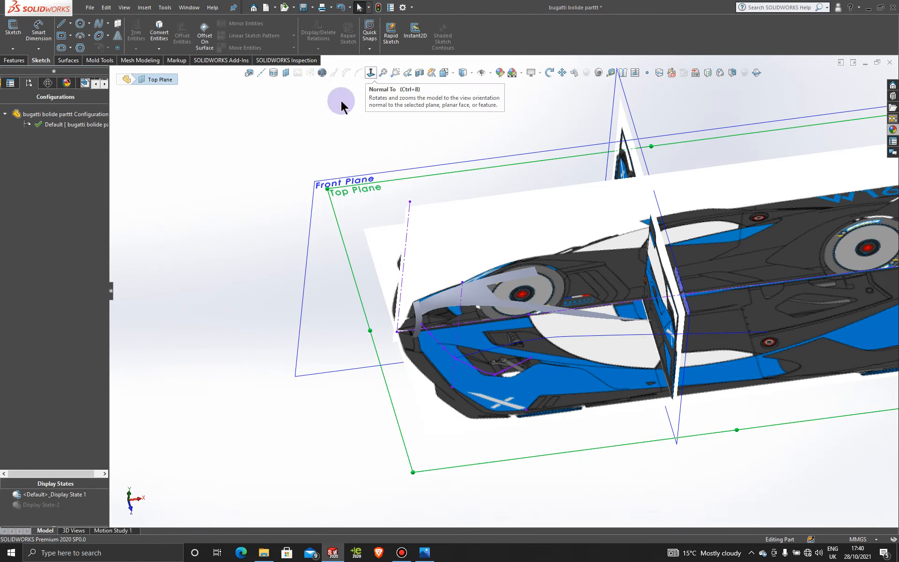
click(419, 449)
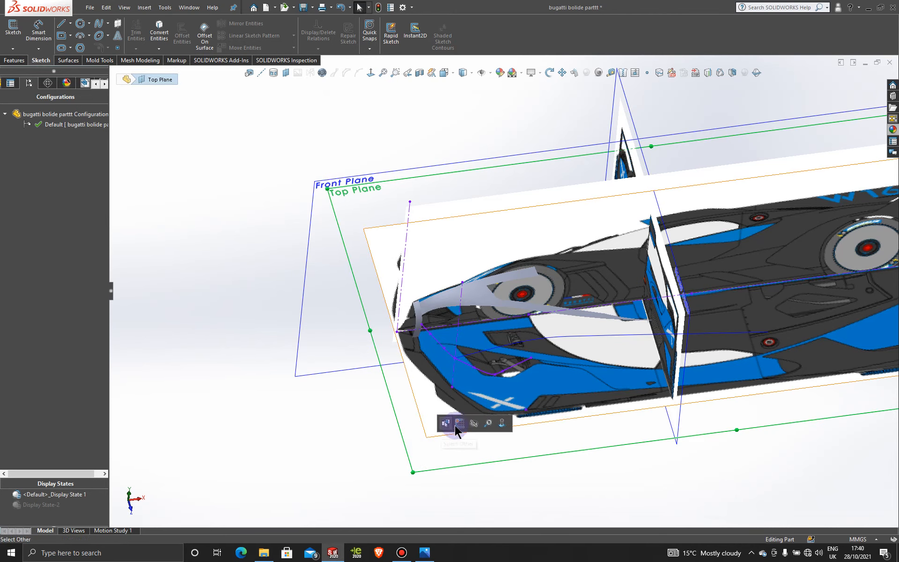
click(458, 424)
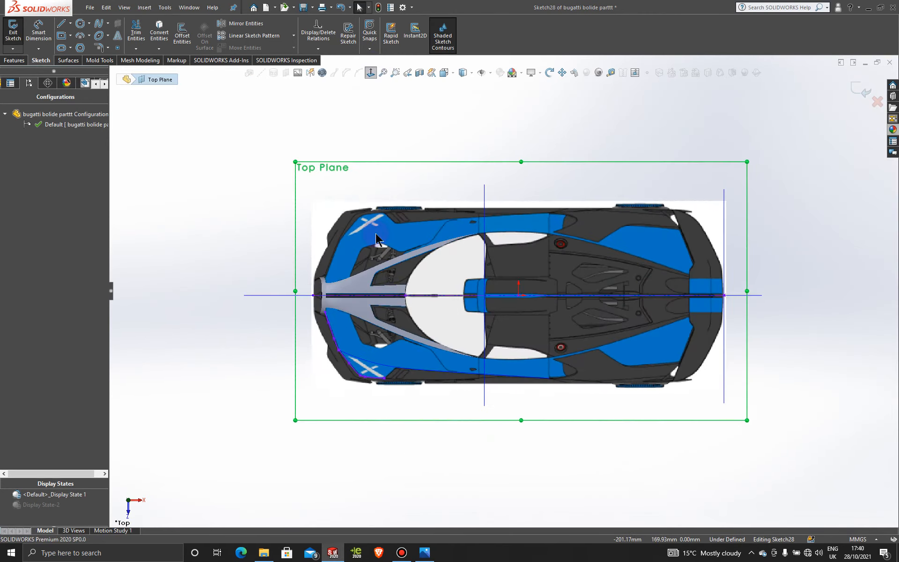
scroll(367, 327, down, 8)
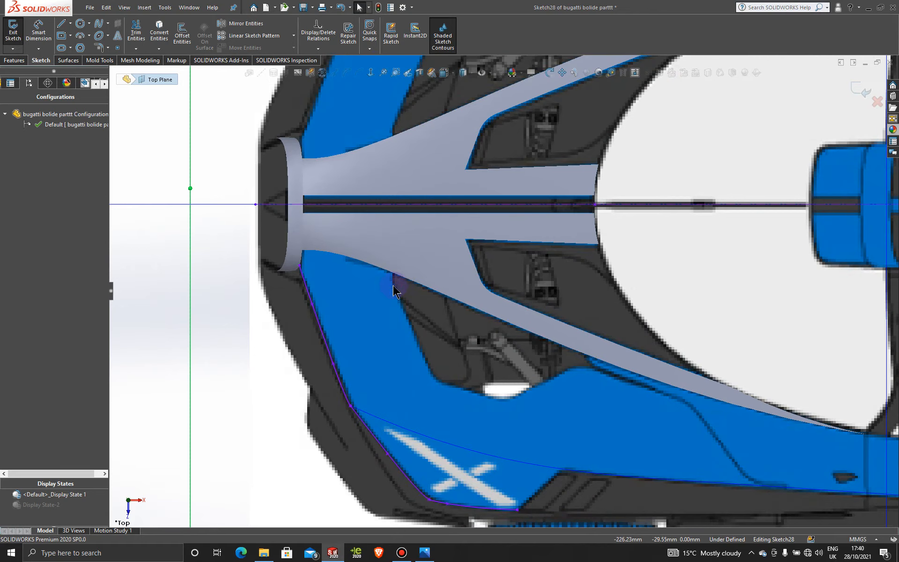
click(98, 26)
click(427, 318)
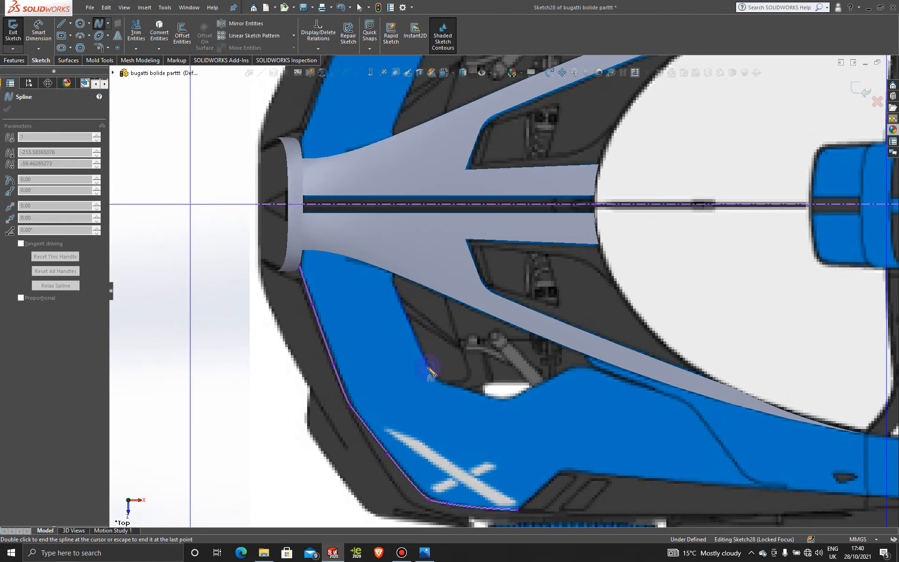
click(427, 368)
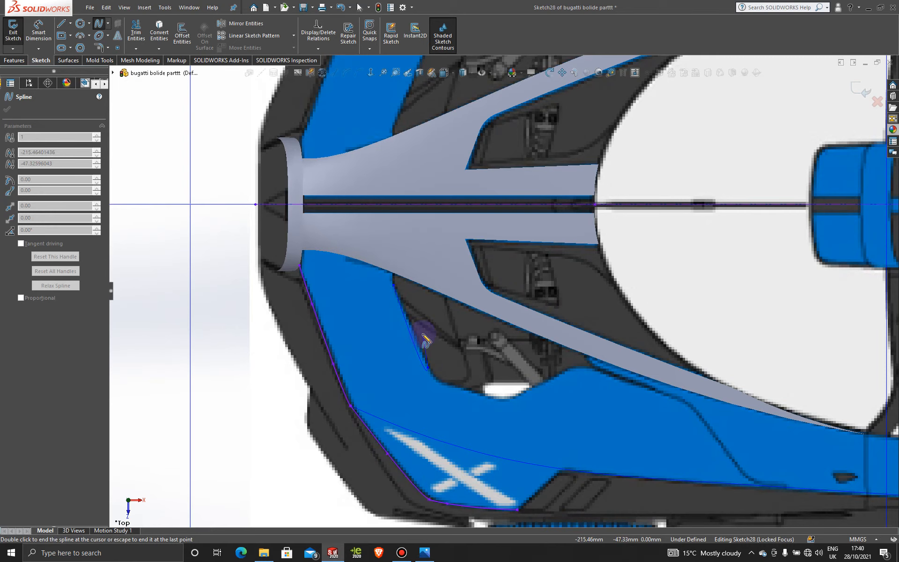
key(Escape)
key(Escape)
Step: Adjust the new spline's end handle so the curve follows the inner fender edge on the top-view blueprint
scroll(423, 339, down, 3)
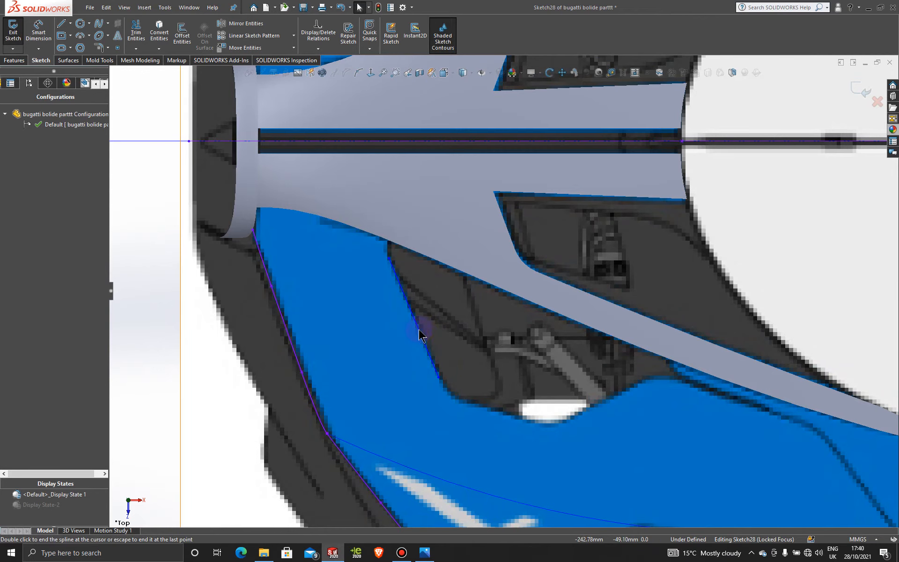
click(424, 337)
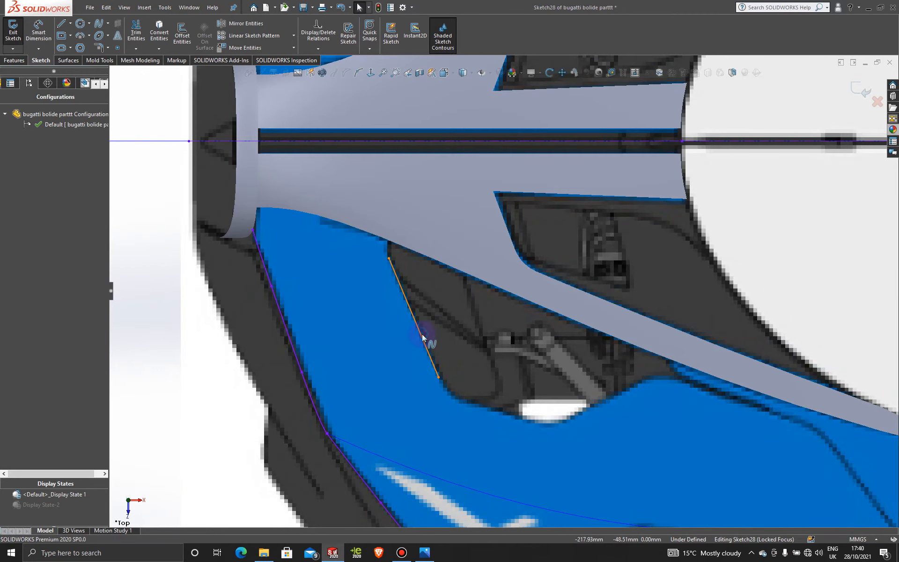
click(410, 308)
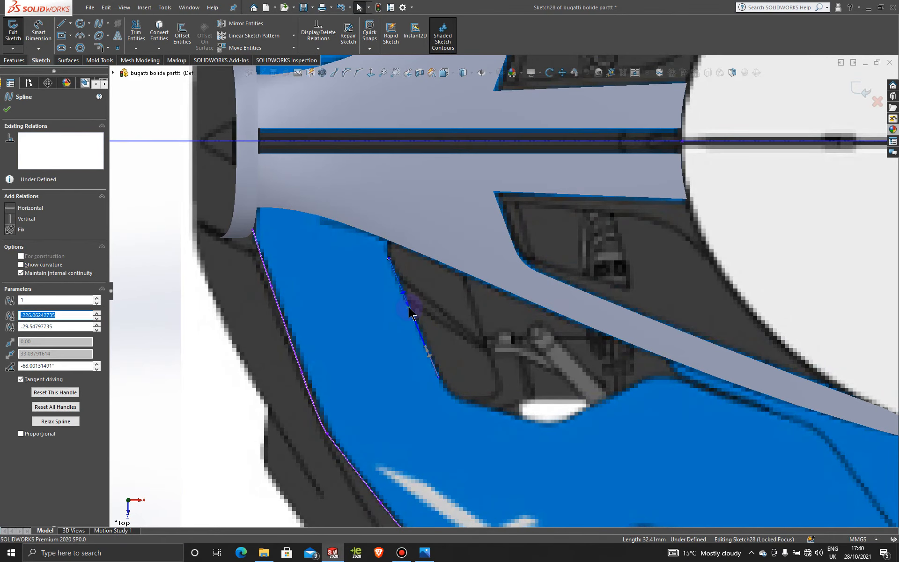
drag(409, 307, 401, 311)
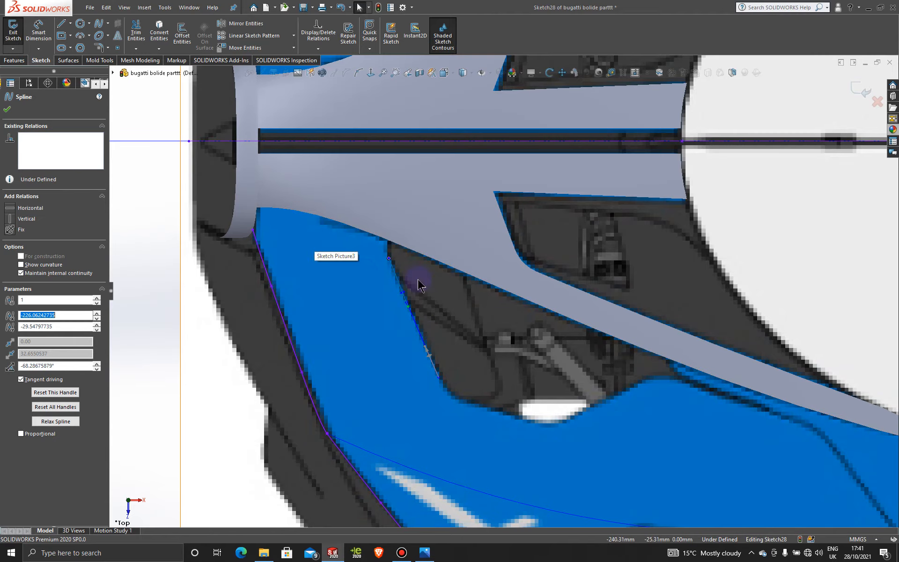
click(7, 111)
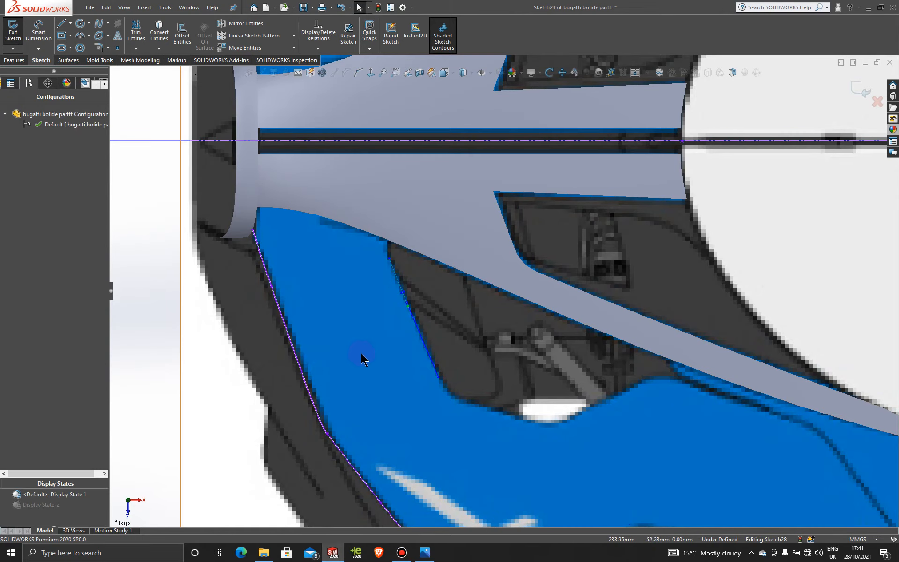
Step: Examine the headlight area and fender curves against the front-view blueprint, at an angle and normal to the front view plane
scroll(363, 357, up, 5)
middle_drag(432, 364, 476, 281)
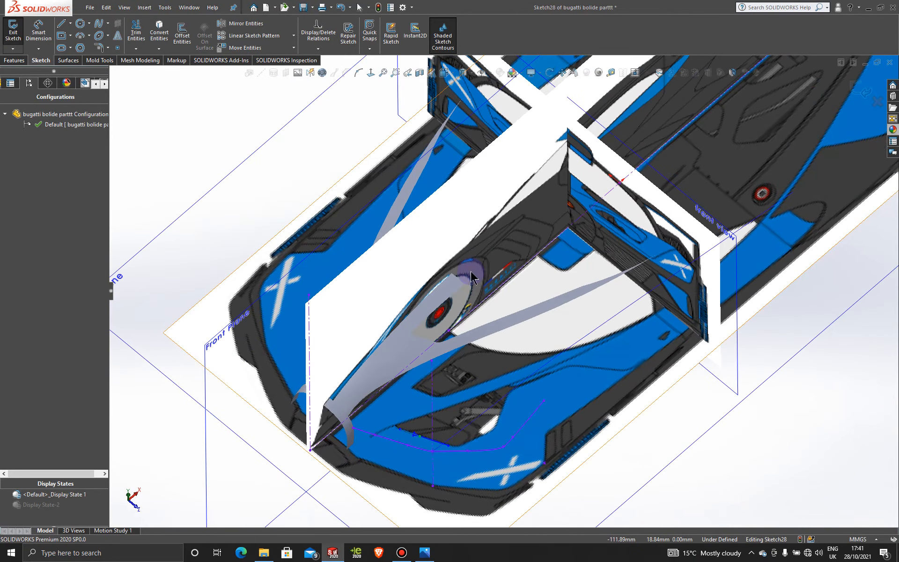
scroll(730, 405, up, 3)
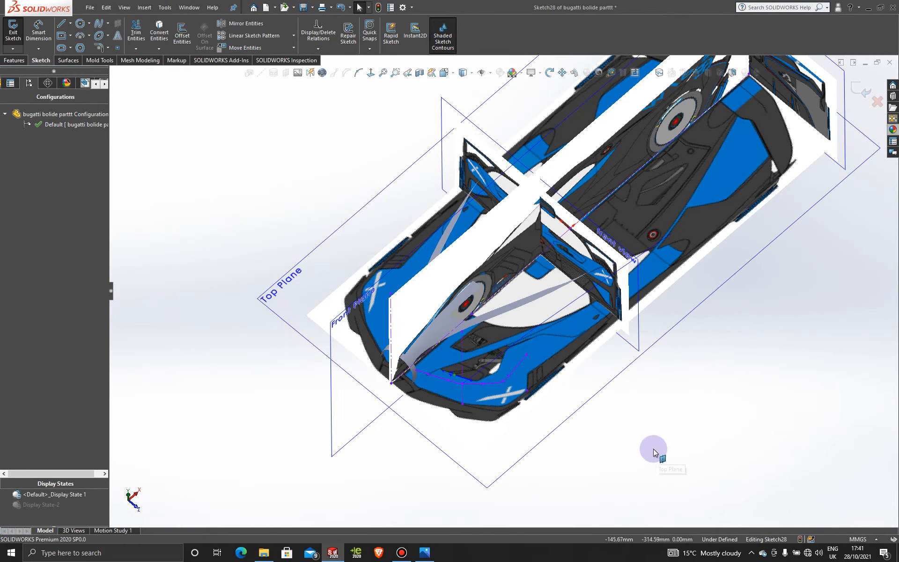
middle_drag(654, 450, 649, 331)
click(452, 138)
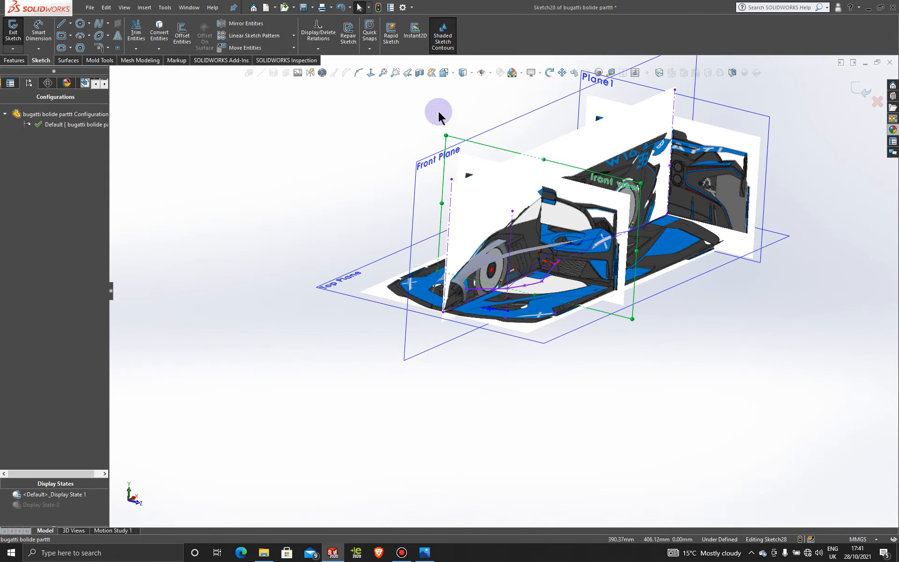
click(371, 73)
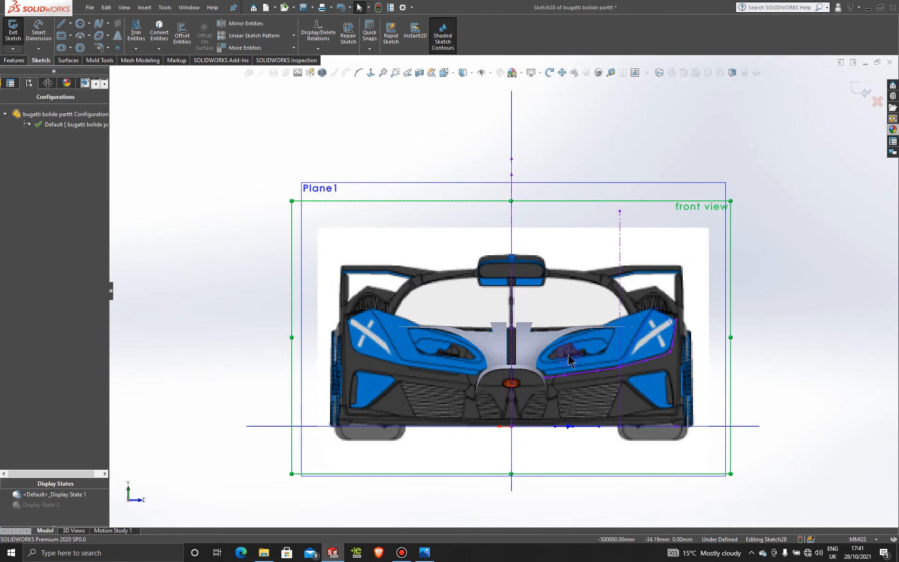
scroll(569, 358, down, 2)
scroll(569, 357, down, 3)
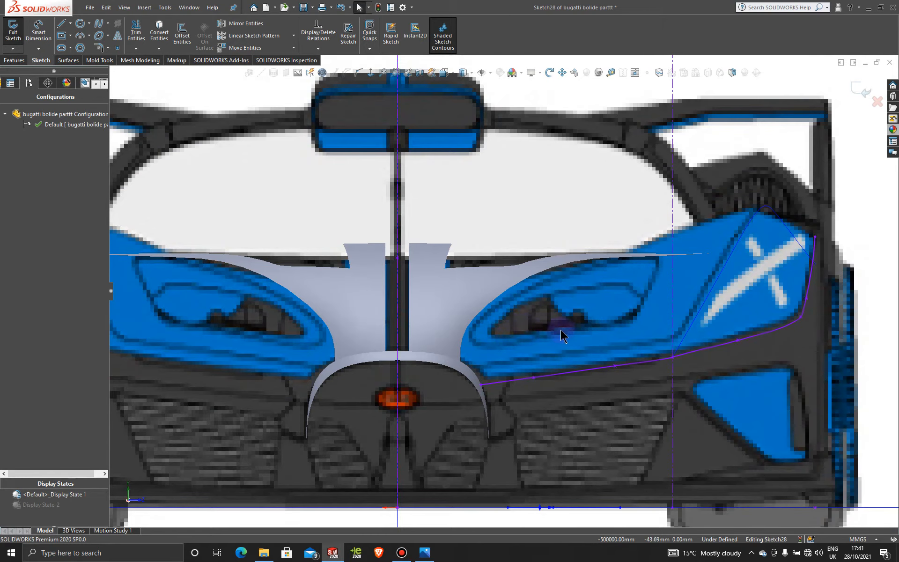
scroll(581, 328, up, 3)
scroll(535, 307, up, 2)
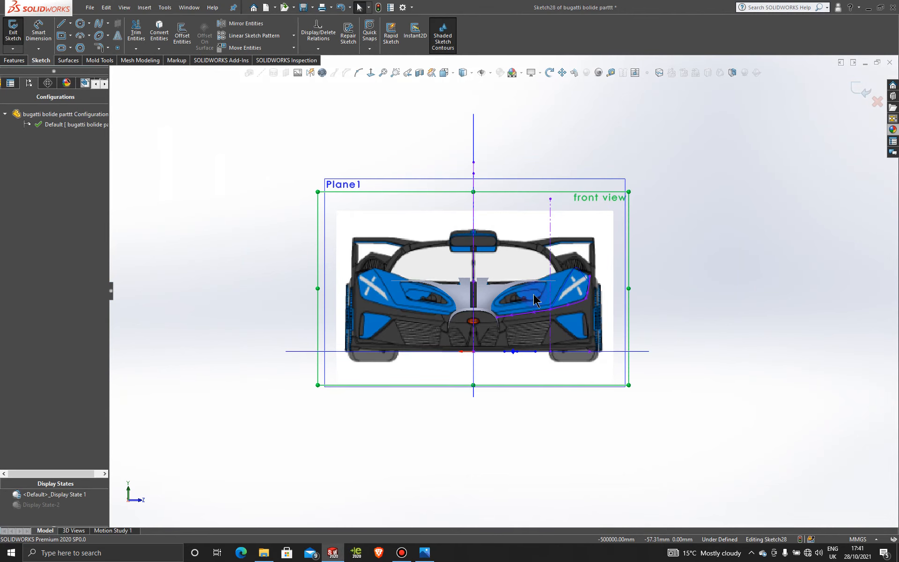
scroll(533, 294, down, 5)
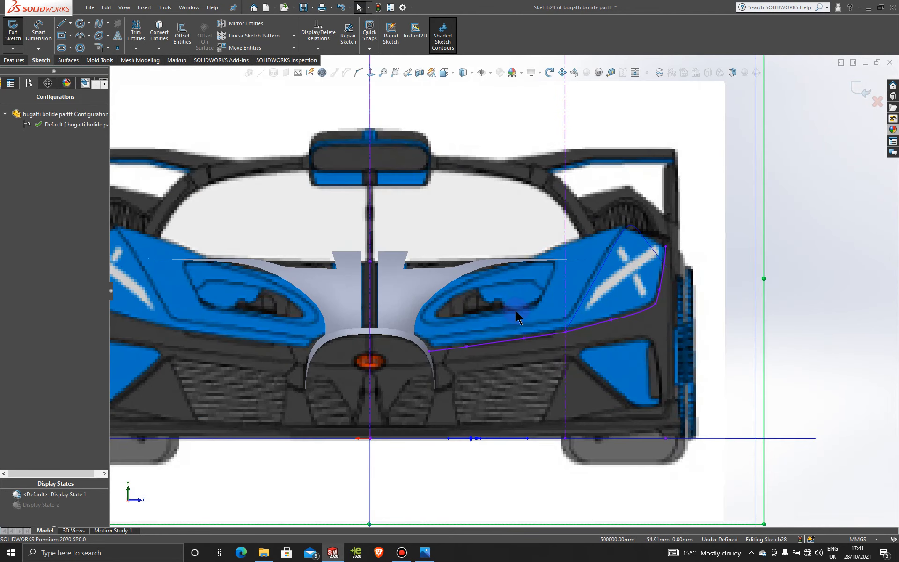
Step: Close the top-view sketch containing the inner fender edge spline
middle_drag(515, 312, 427, 322)
scroll(427, 326, up, 3)
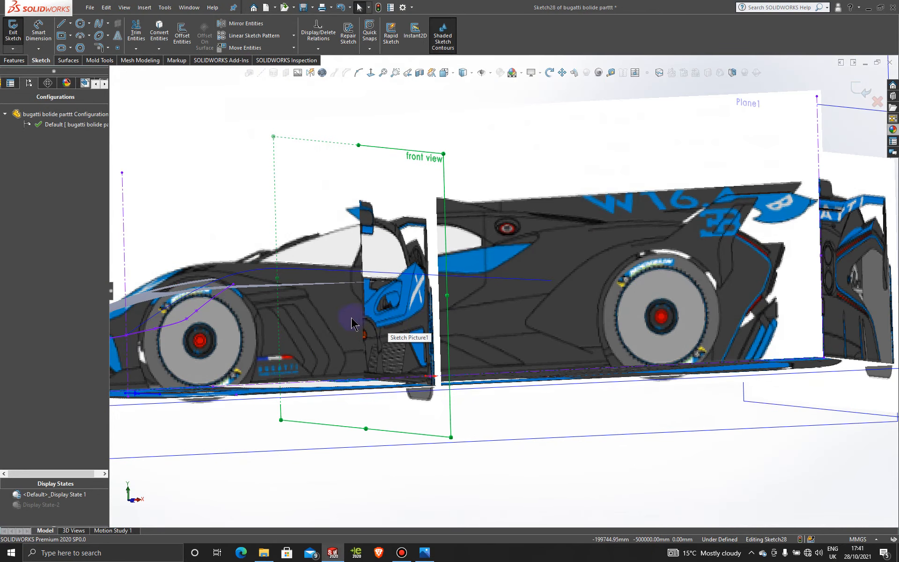
scroll(358, 310, up, 2)
mouse_move(323, 319)
middle_down()
mouse_move(309, 318)
mouse_move(378, 319)
mouse_move(309, 317)
middle_up()
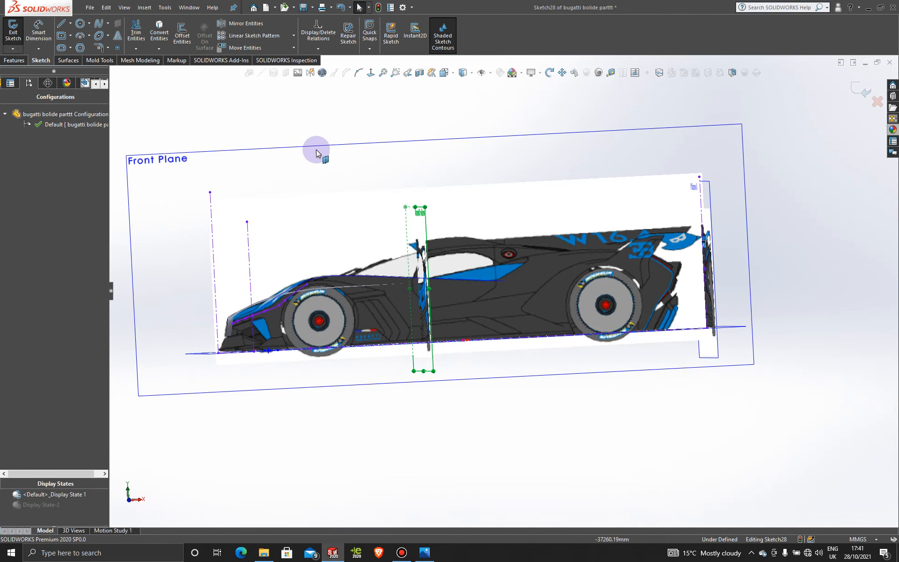
click(864, 88)
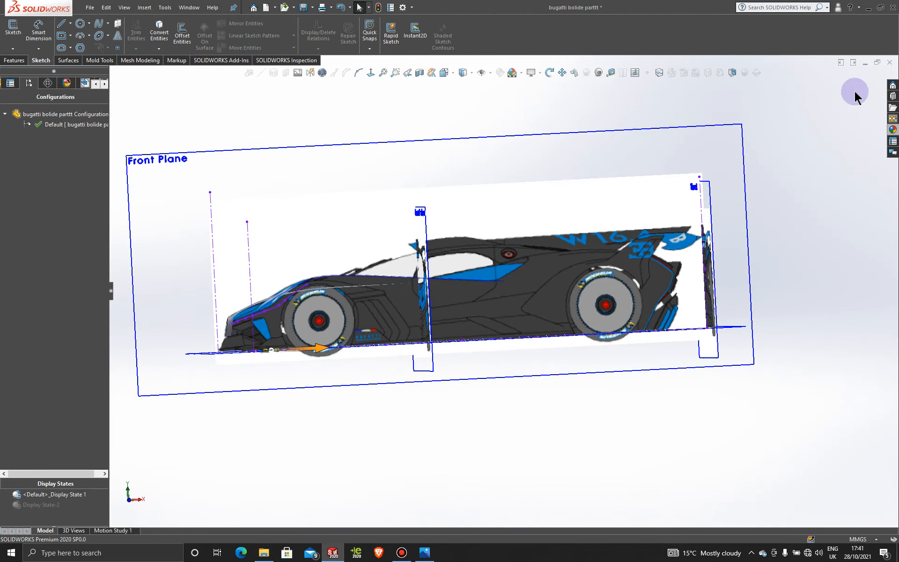
Step: Examine the nose and fender curves against the side-view blueprint, looking normal to the Front Plane and from above the nose
click(277, 147)
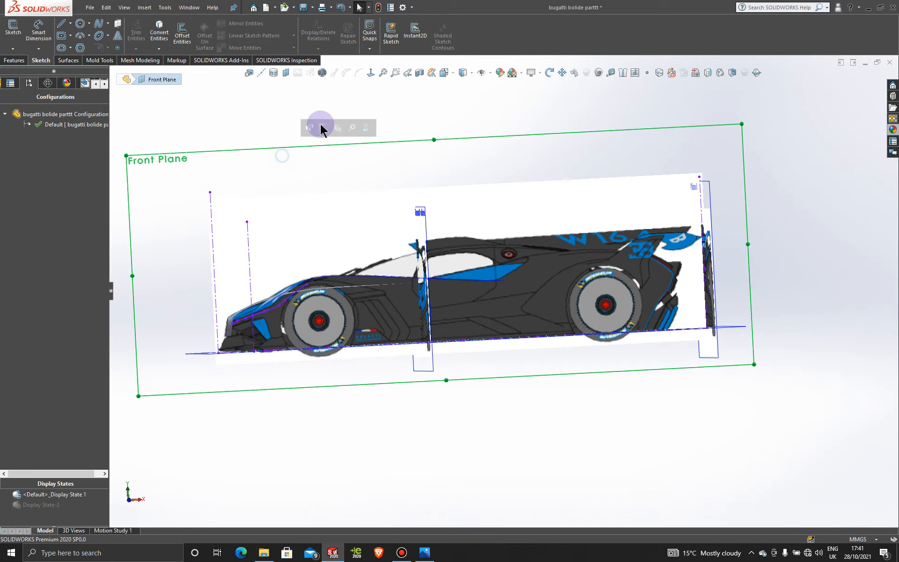
click(371, 73)
scroll(316, 341, down, 5)
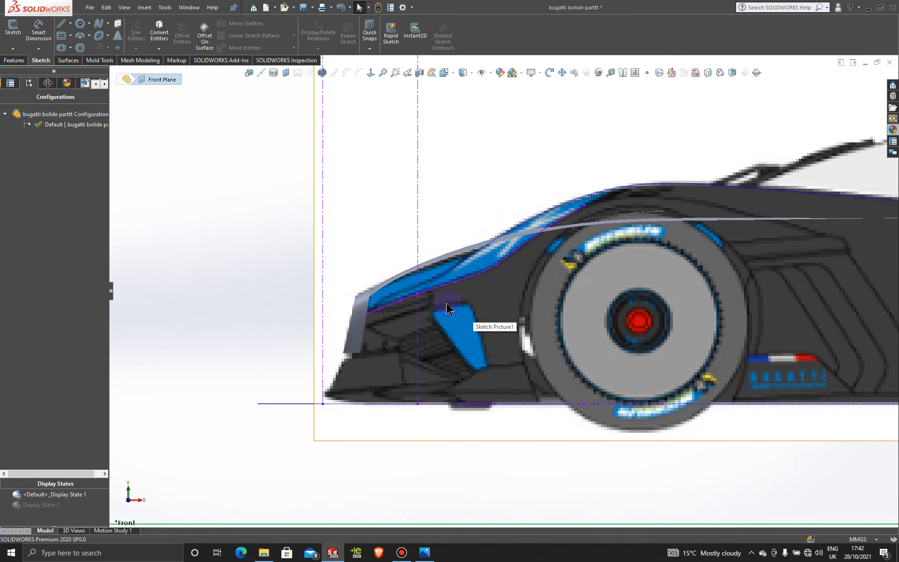
scroll(401, 325, up, 3)
middle_drag(403, 327, 359, 343)
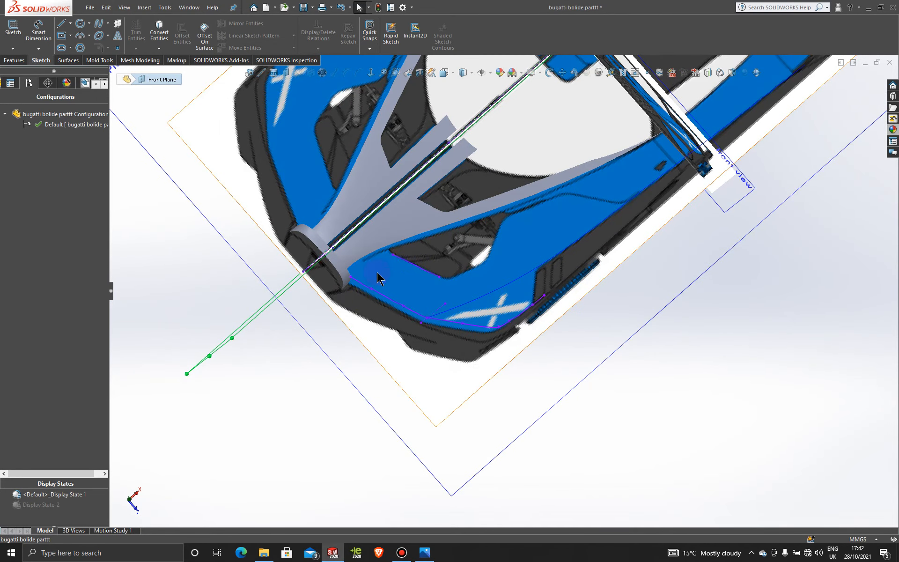
scroll(679, 357, up, 1)
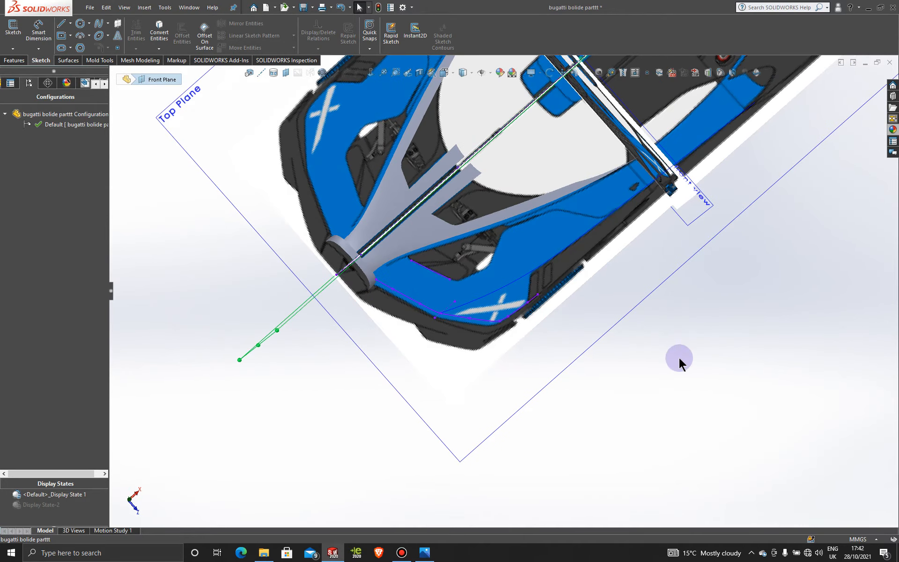
mouse_move(555, 374)
middle_down()
mouse_move(546, 315)
mouse_move(558, 260)
middle_up()
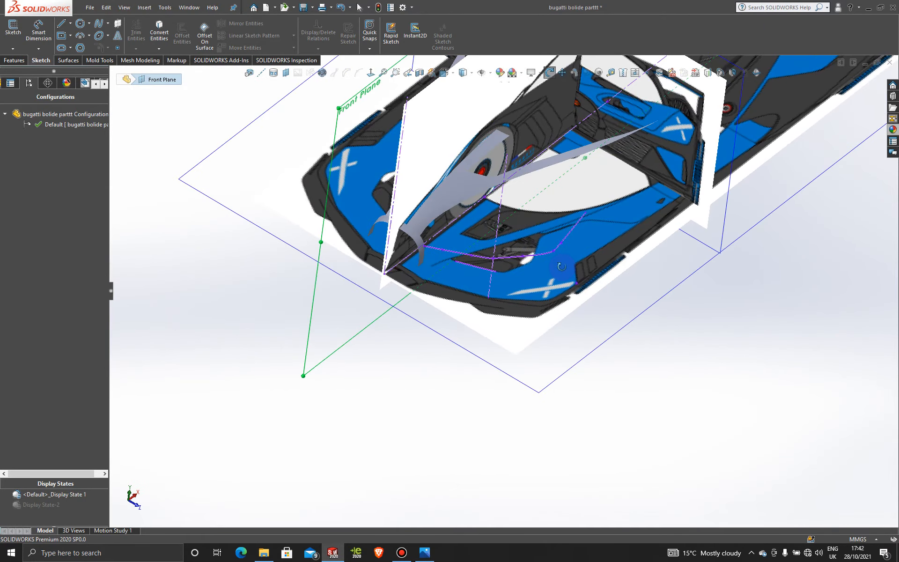
click(12, 48)
click(30, 71)
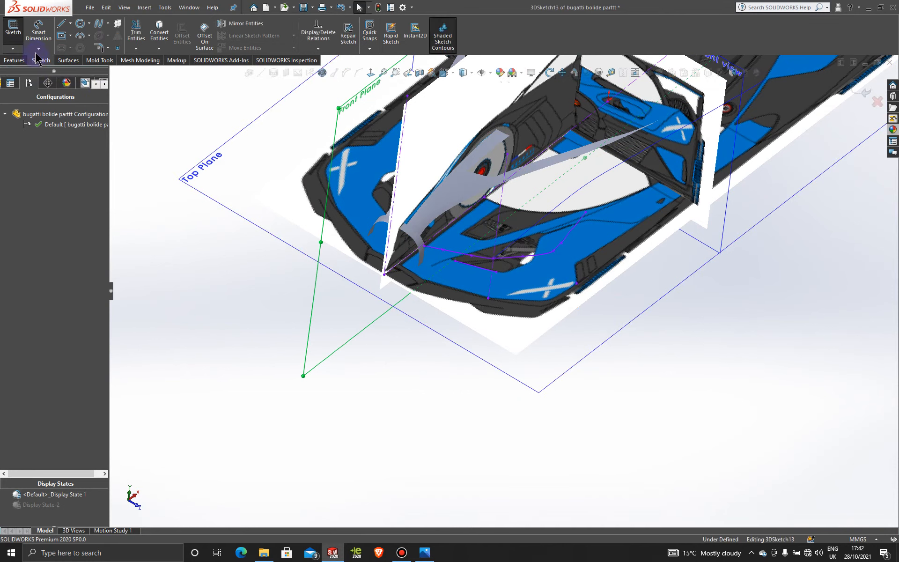
click(71, 23)
click(80, 45)
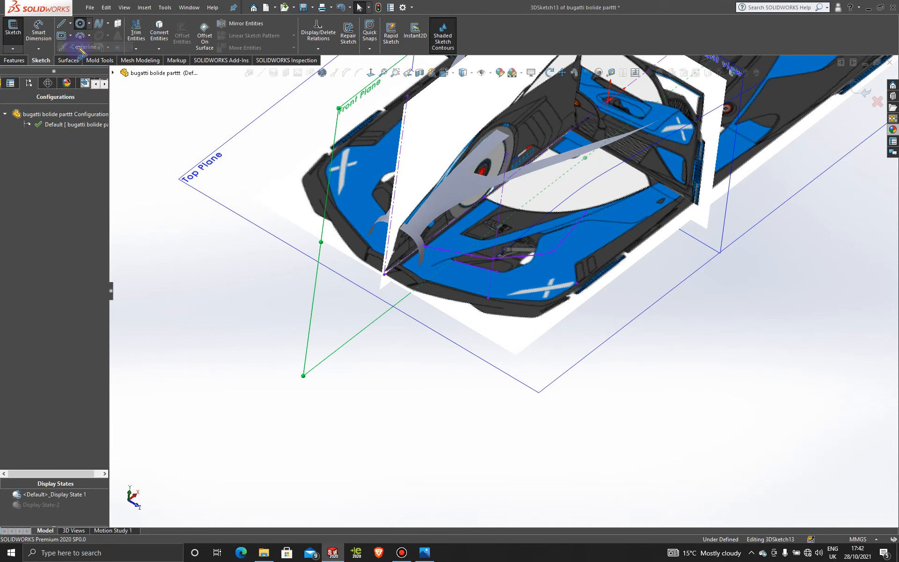
click(445, 253)
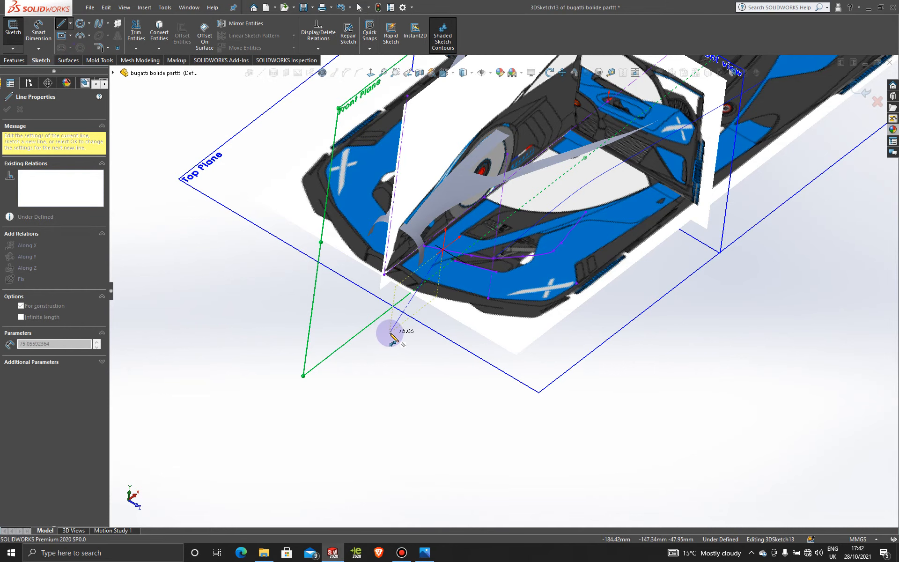
key(Tab)
key(Escape)
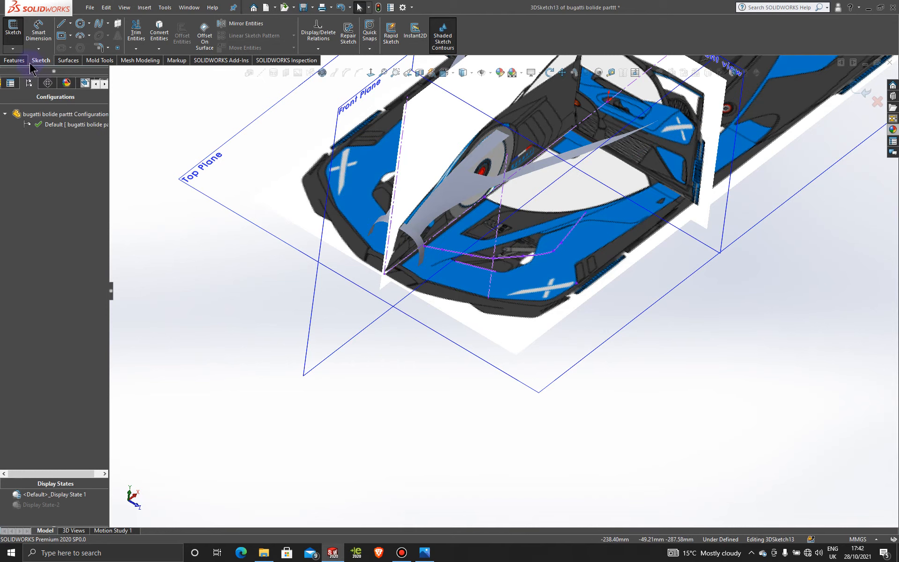
click(855, 92)
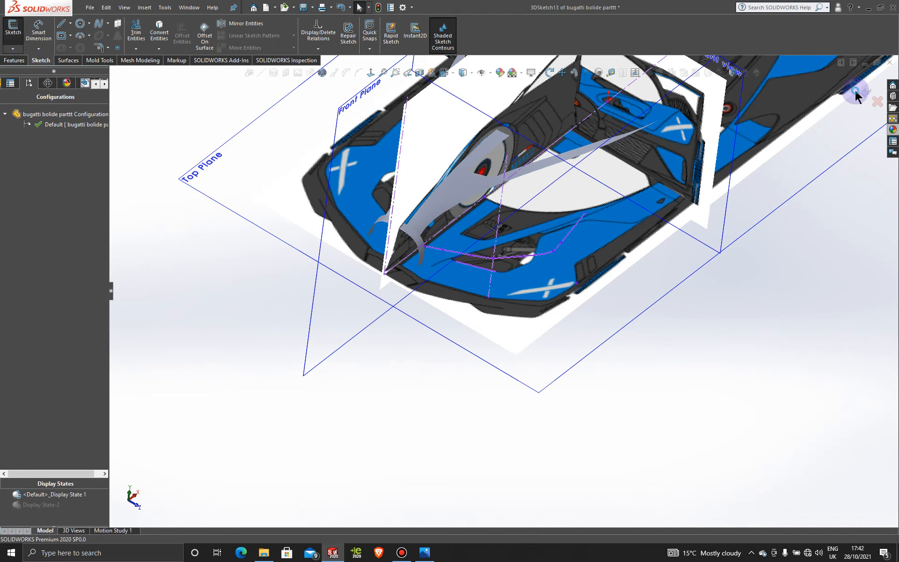
Step: In a new 3D sketch, draw a construction line from the lower front fender curve near the nose rearward along X to the windshield area
click(14, 50)
click(30, 72)
click(71, 23)
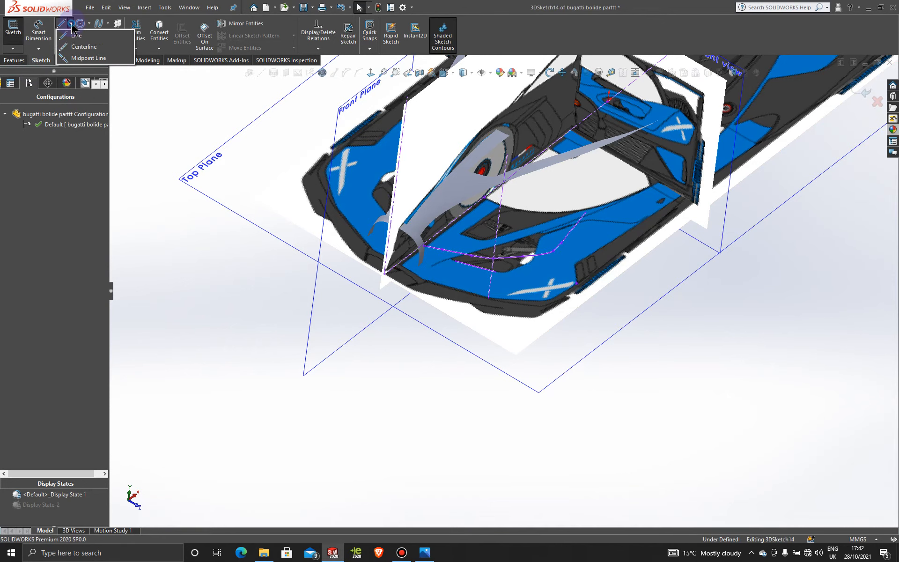
click(83, 47)
scroll(468, 265, down, 3)
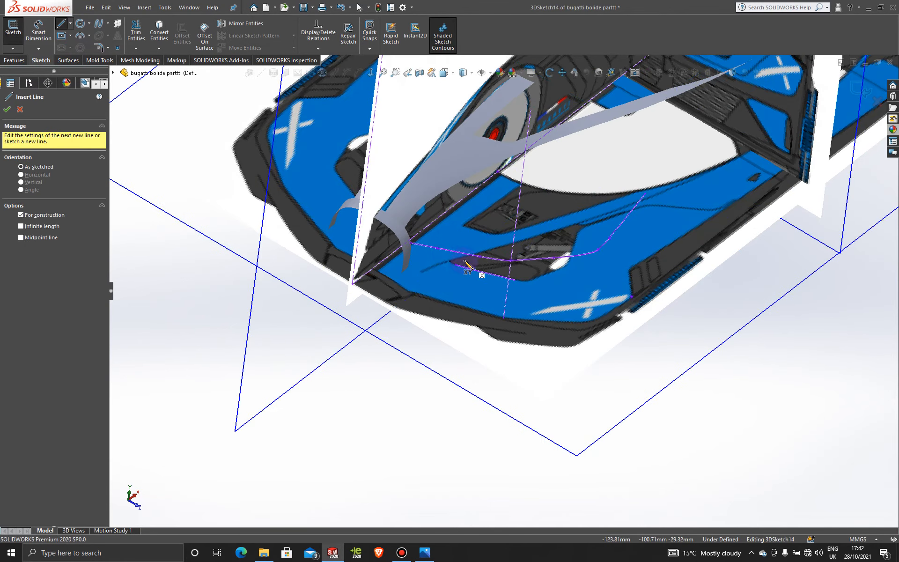
click(437, 247)
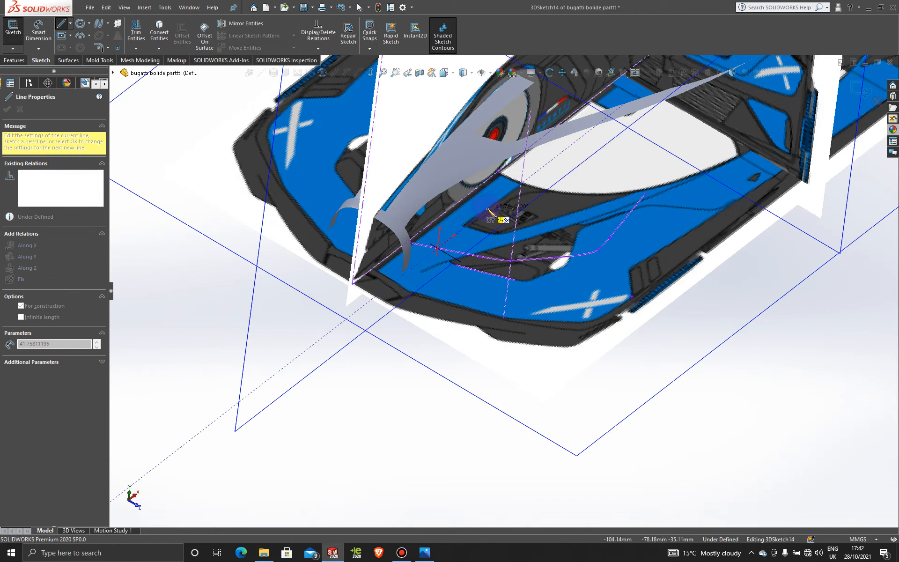
click(552, 159)
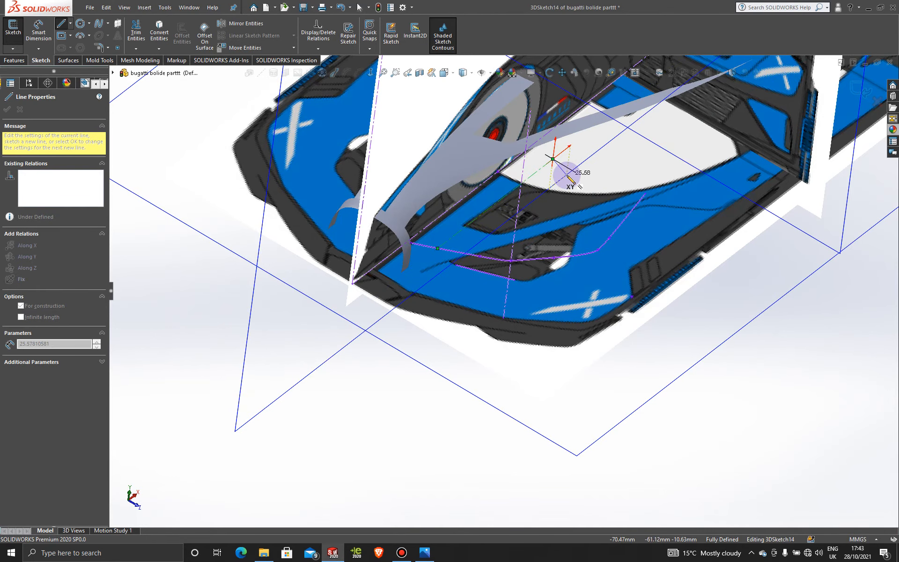
key(Escape)
Step: Check the construction line's rear endpoint against the front wheel in the side-view blueprint, normal to the Front Plane, and close the 3D sketch
middle_drag(568, 180, 414, 245)
click(585, 191)
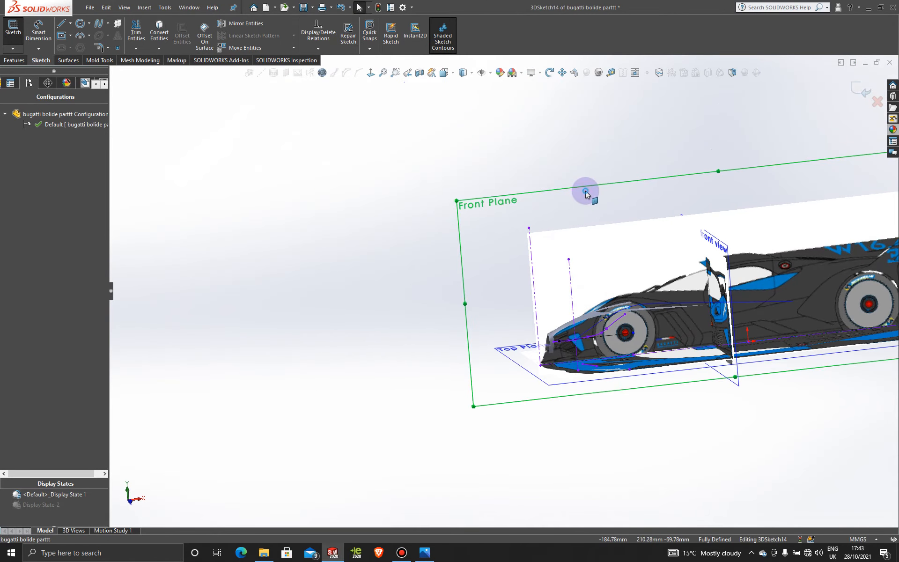
click(370, 72)
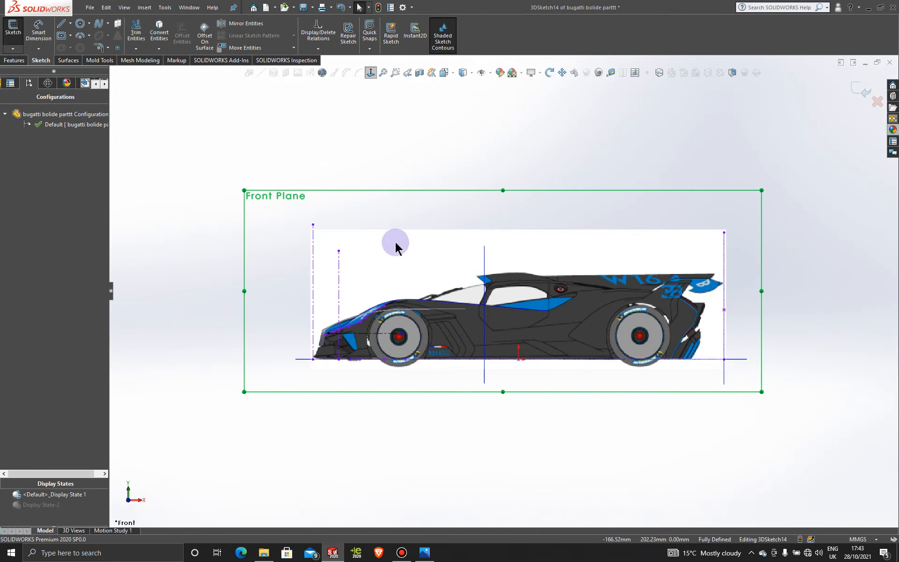
scroll(368, 338, down, 4)
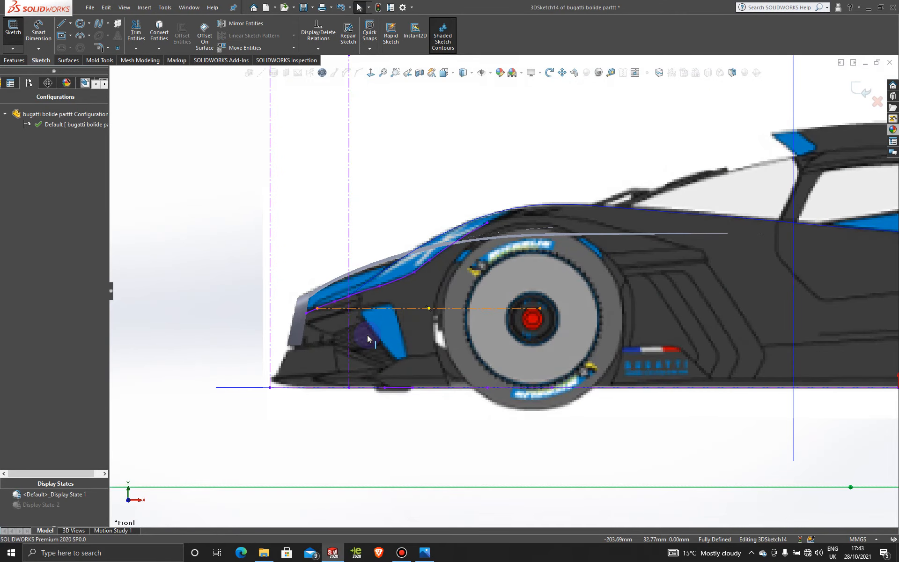
click(539, 309)
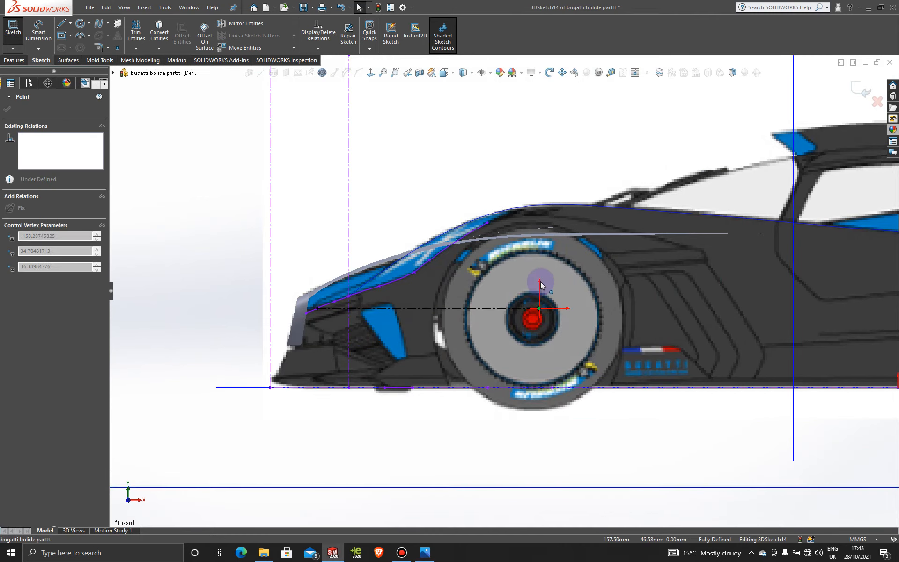
click(232, 221)
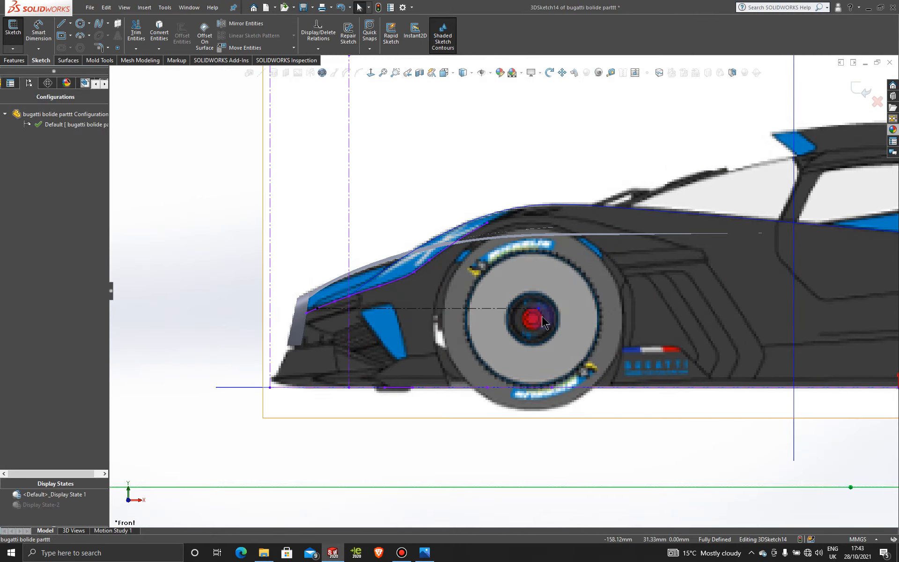
click(540, 308)
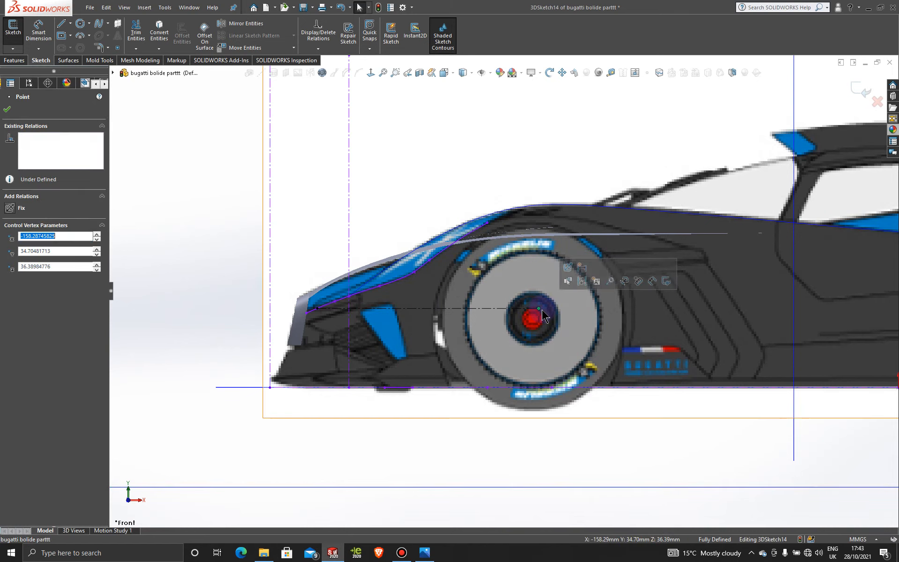
click(211, 194)
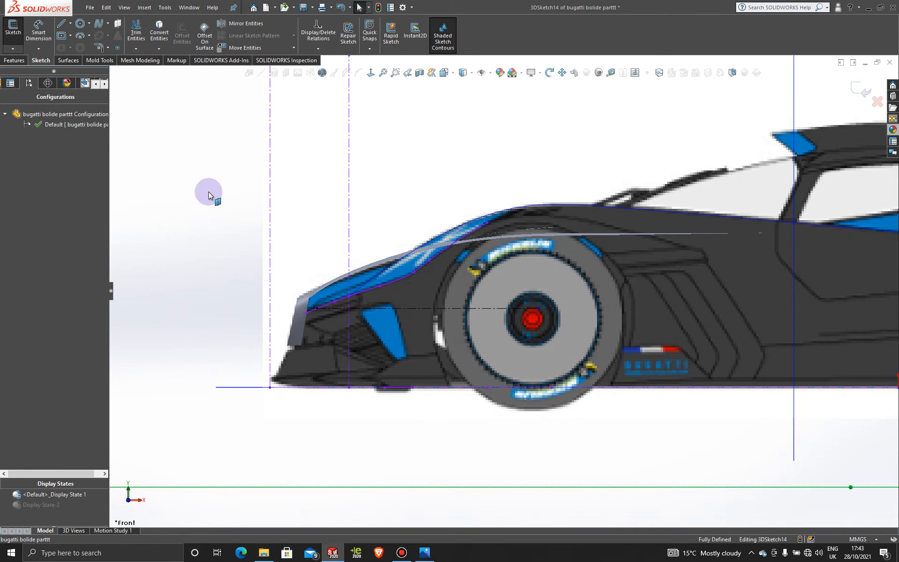
click(855, 92)
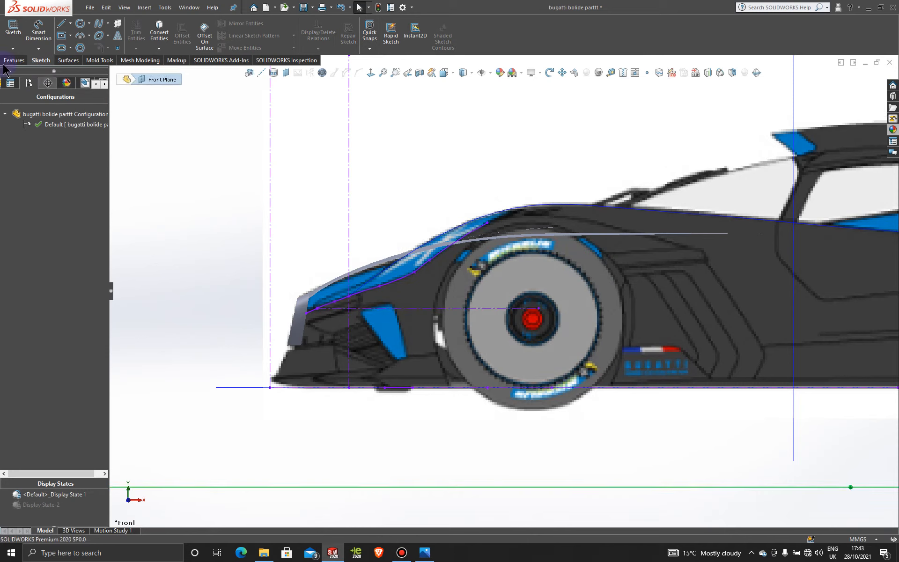
click(13, 49)
click(29, 73)
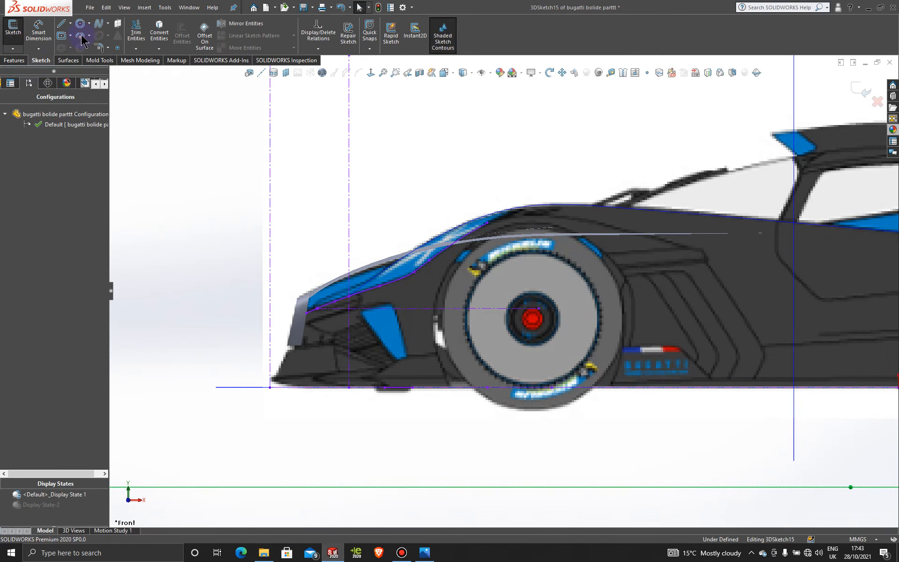
click(70, 24)
click(84, 44)
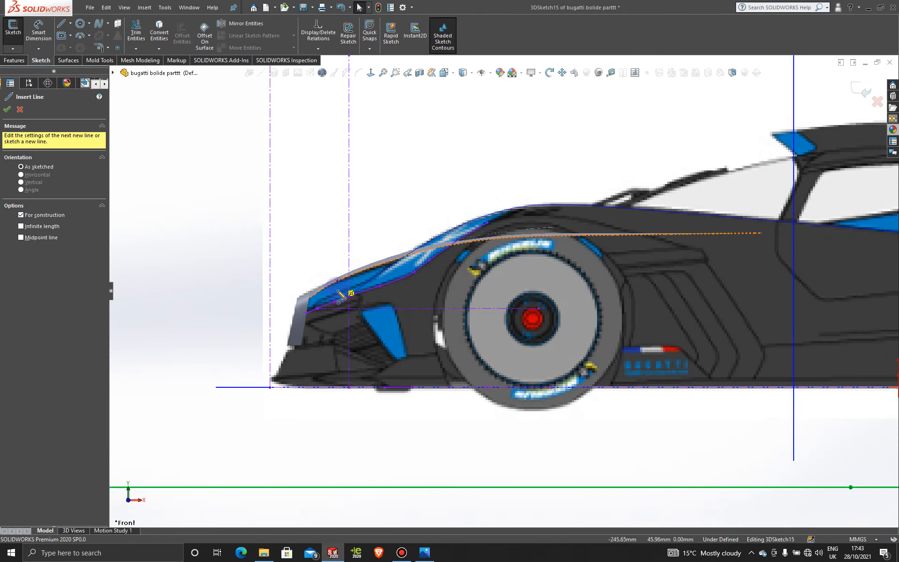
click(317, 308)
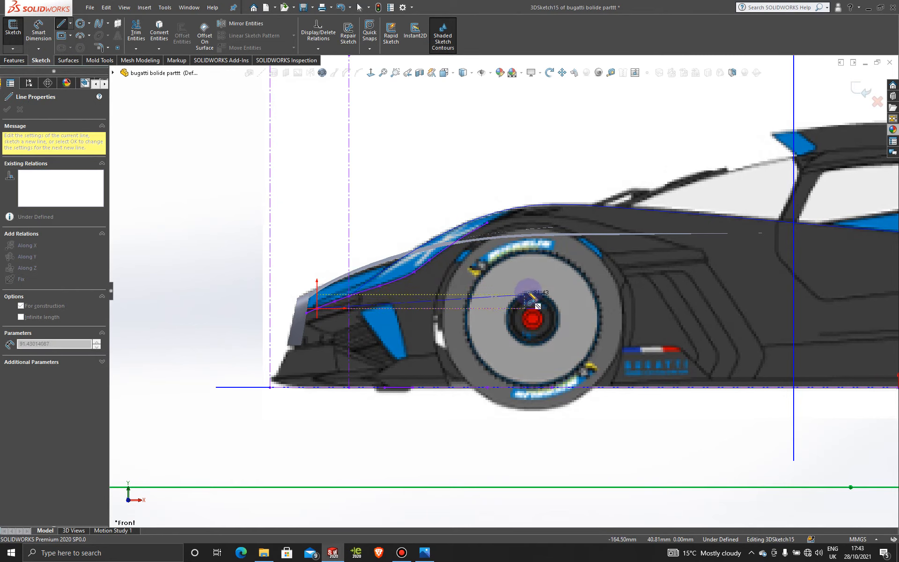
key(Escape)
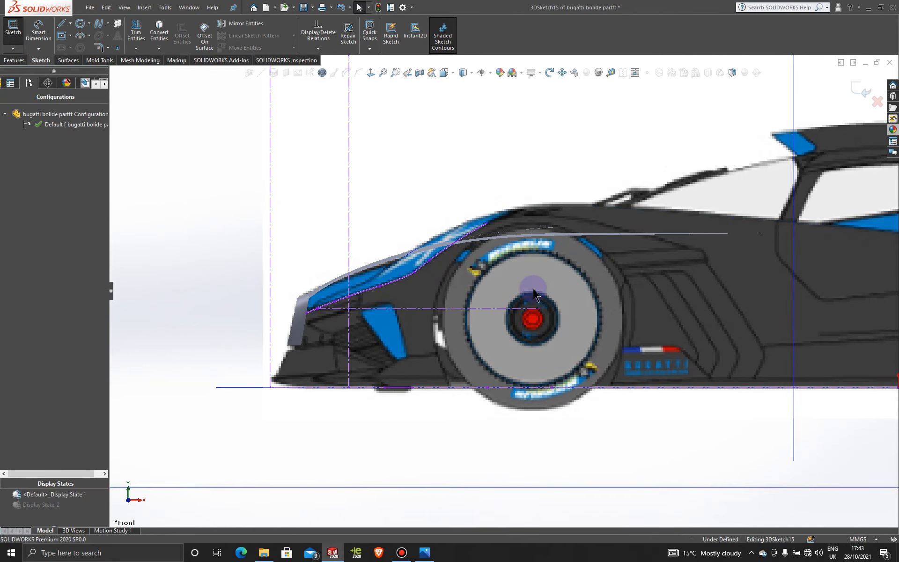
click(855, 88)
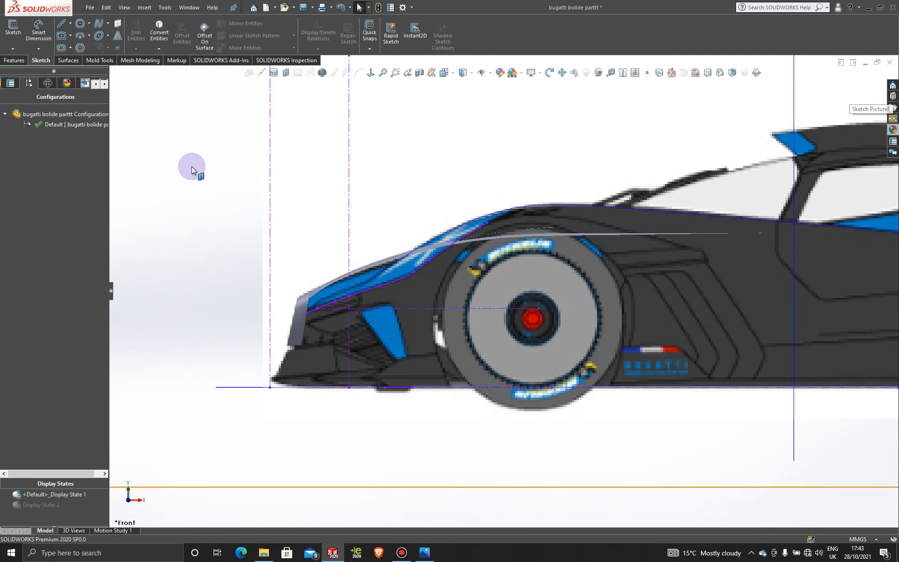
Step: In a new 3D sketch, draw a construction line about 98.7 mm long from the first line's front end, rising rearward to just above the front wheel hub
click(184, 156)
click(12, 49)
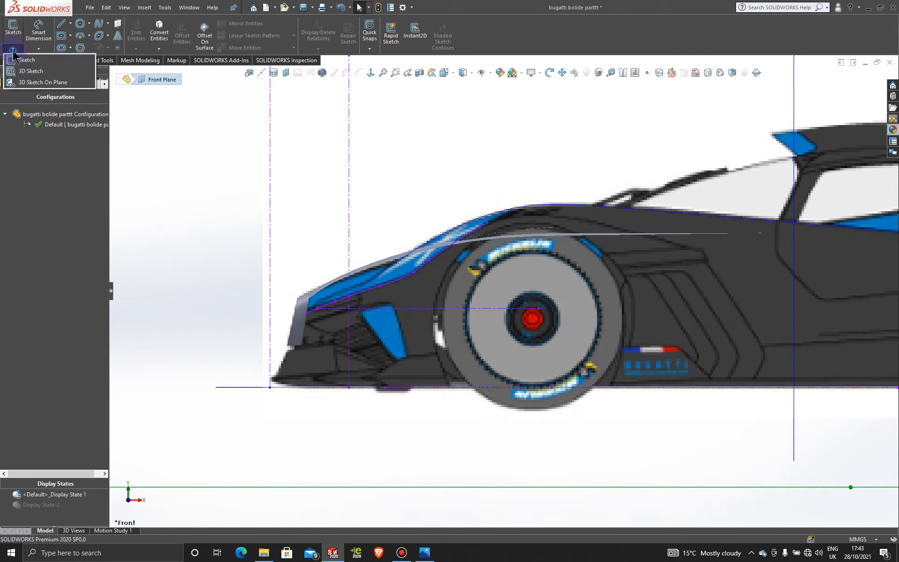
click(31, 71)
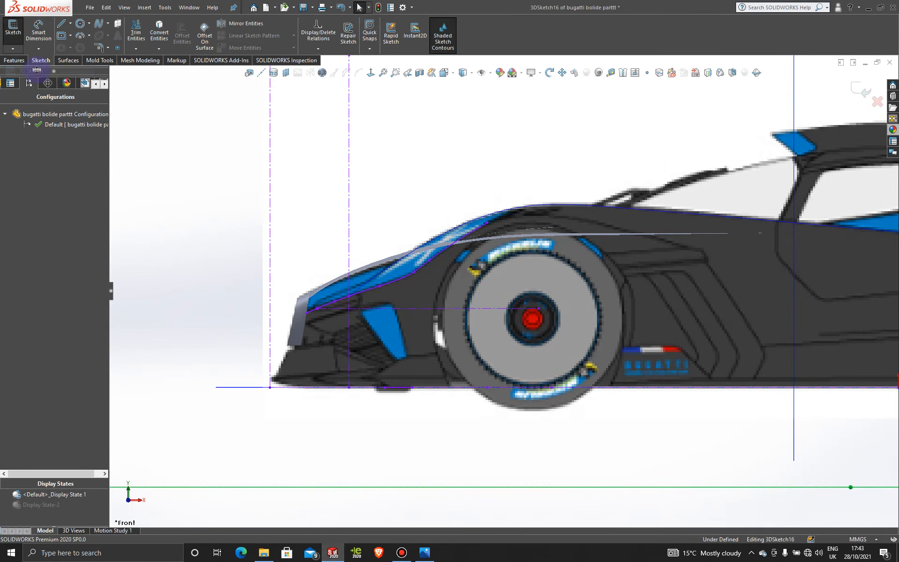
click(70, 23)
click(89, 47)
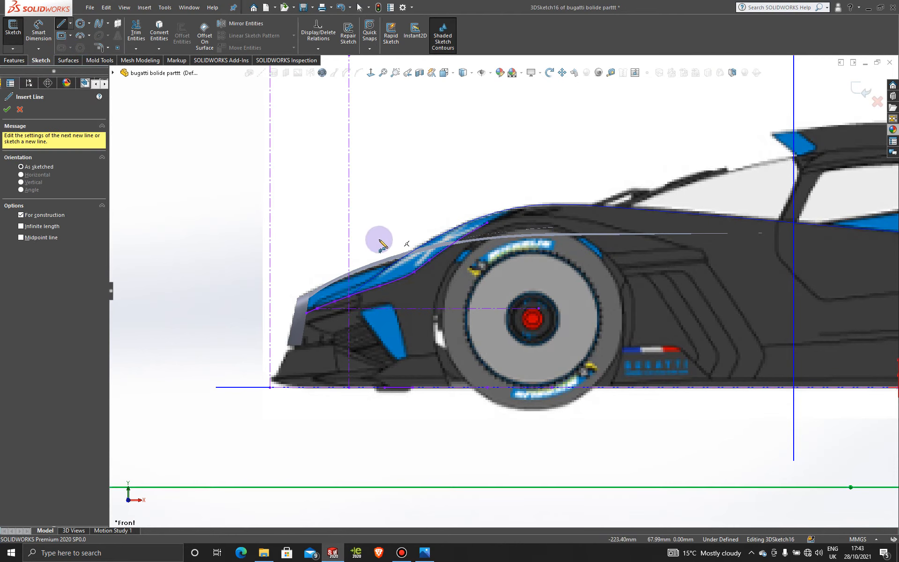
click(317, 309)
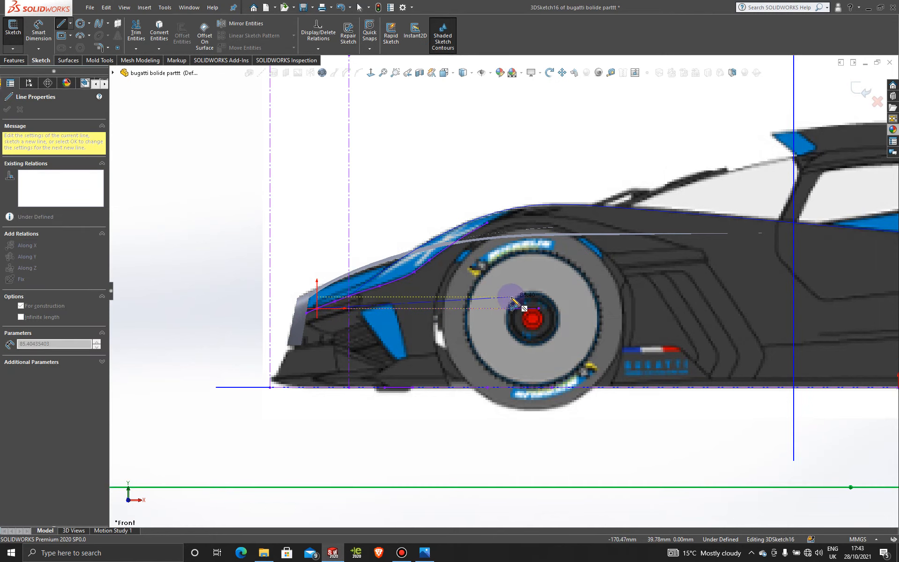
click(541, 293)
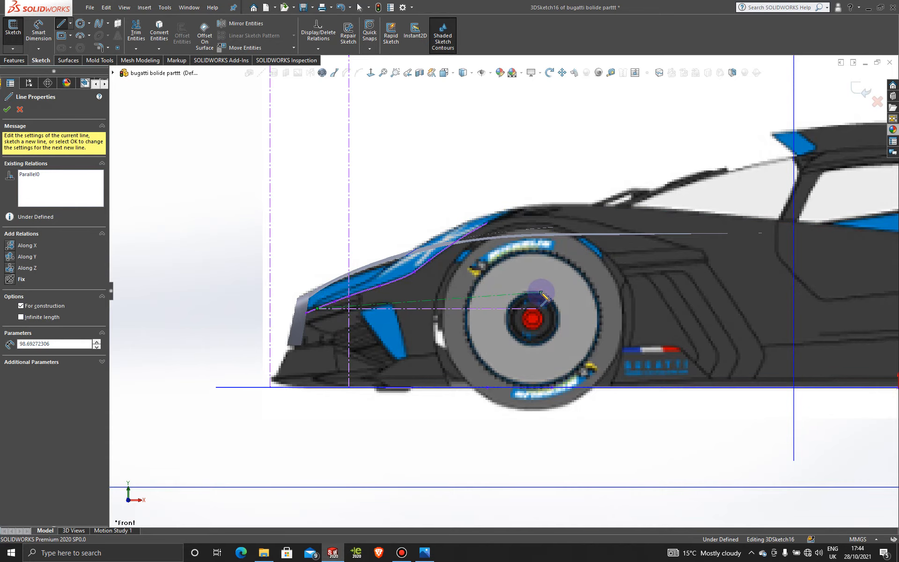
key(Escape)
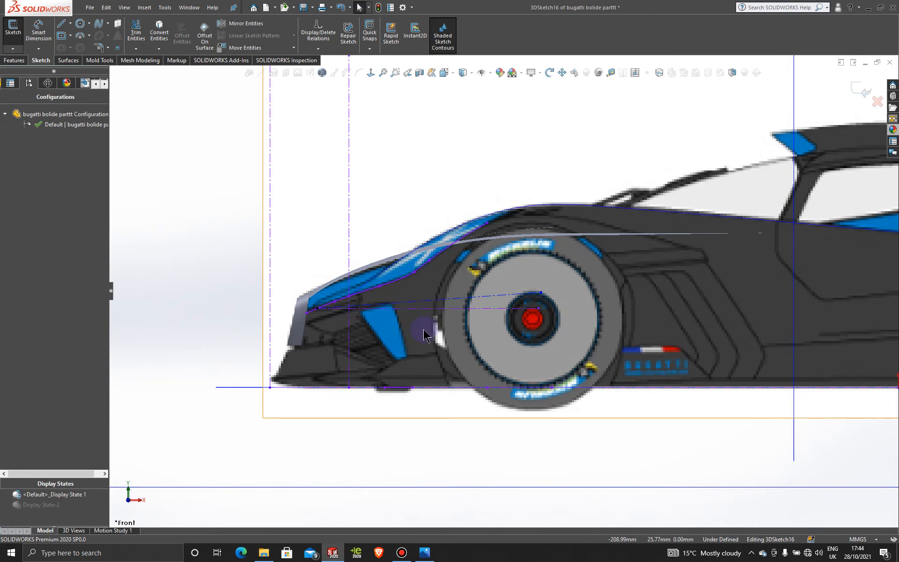
Step: Examine the sloped construction line against the front-view blueprint, normal to the front view plane, and from above the nose
scroll(423, 329, up, 3)
middle_drag(418, 316, 538, 234)
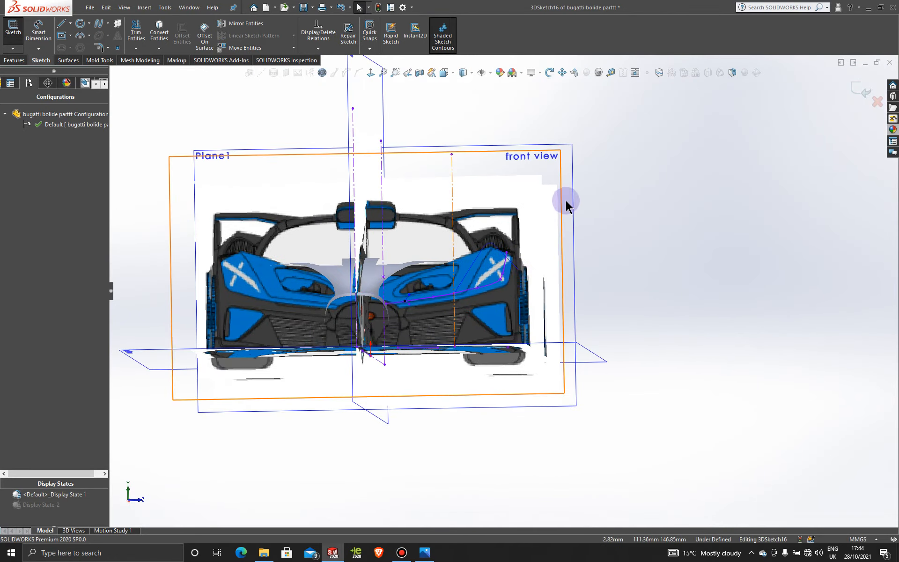
click(370, 72)
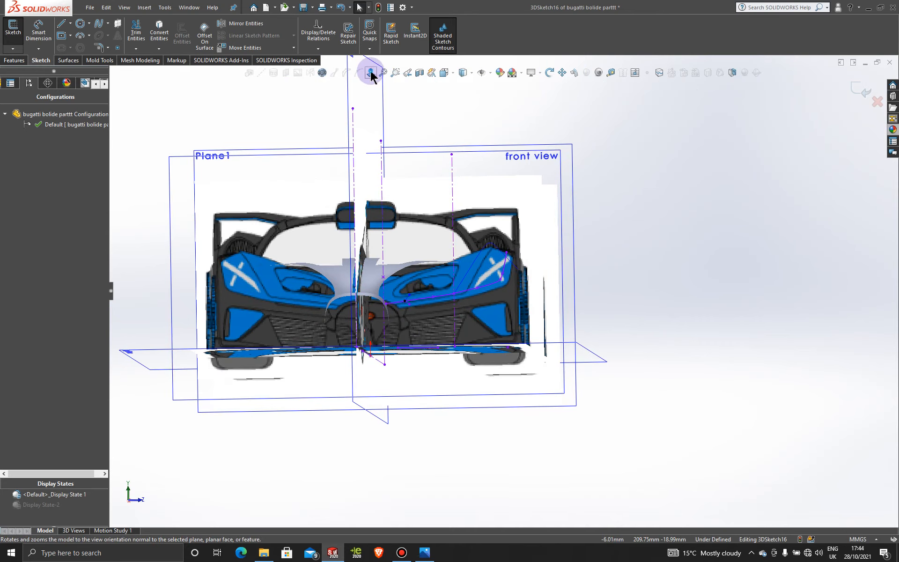
middle_drag(405, 124, 478, 186)
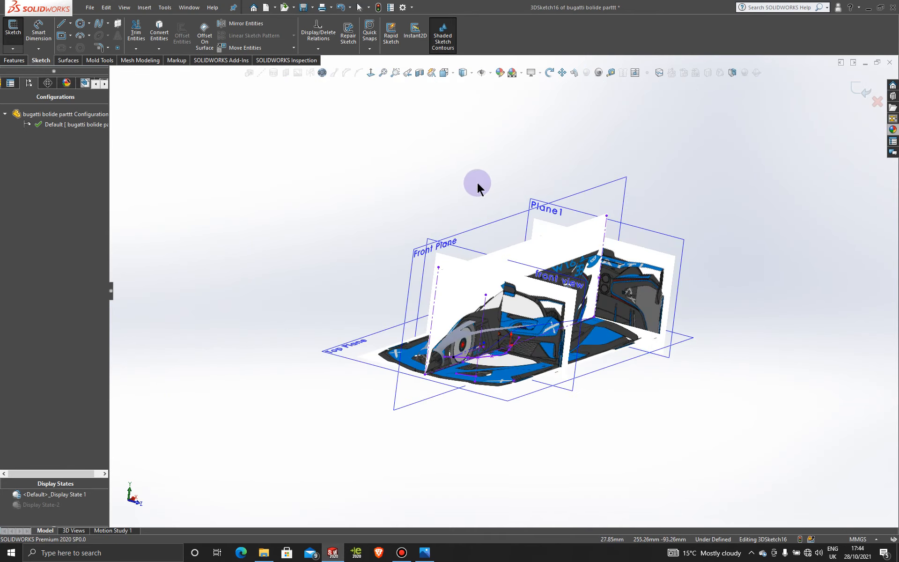
click(461, 255)
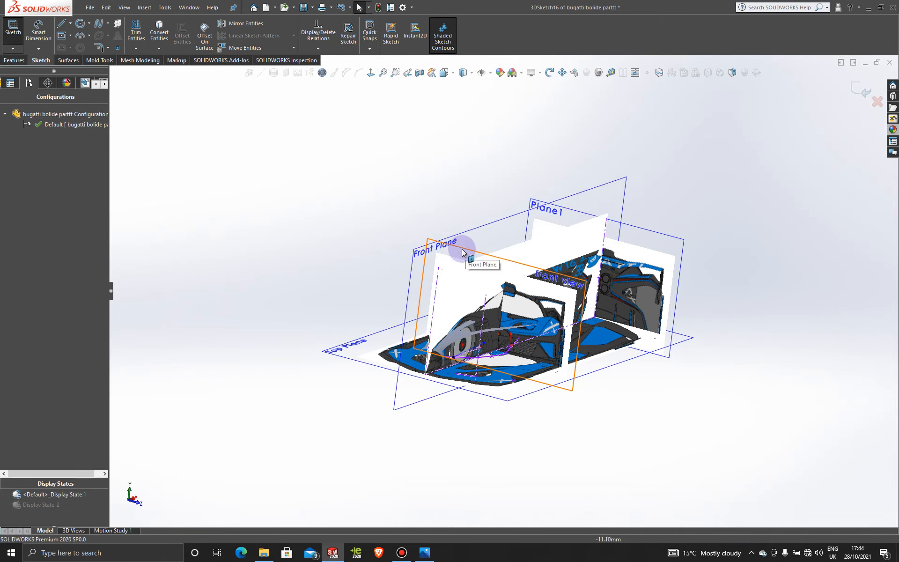
click(369, 75)
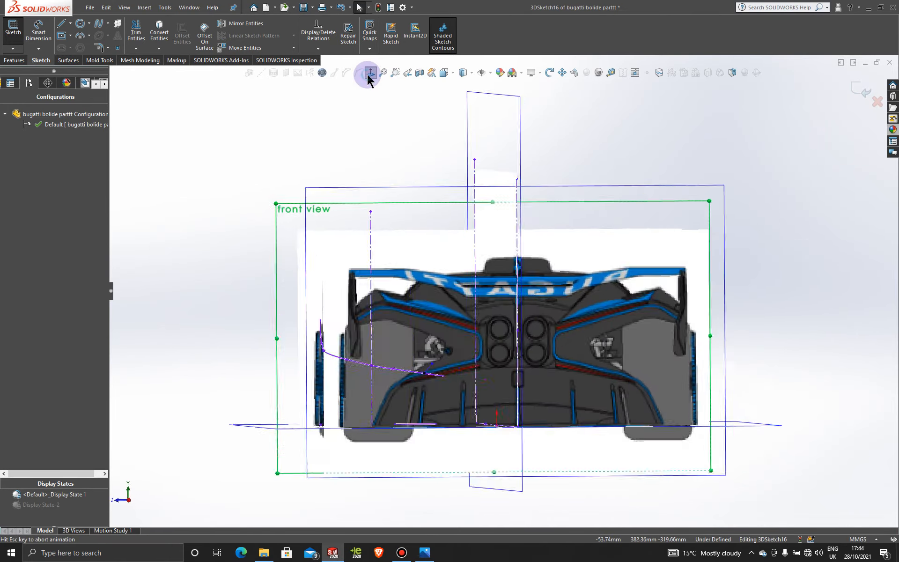
scroll(552, 375, down, 6)
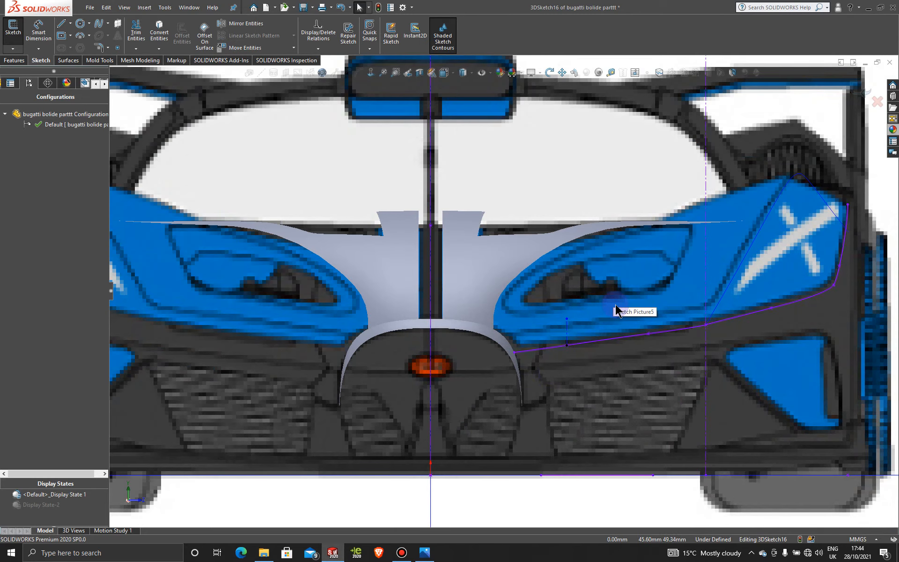
scroll(615, 304, up, 7)
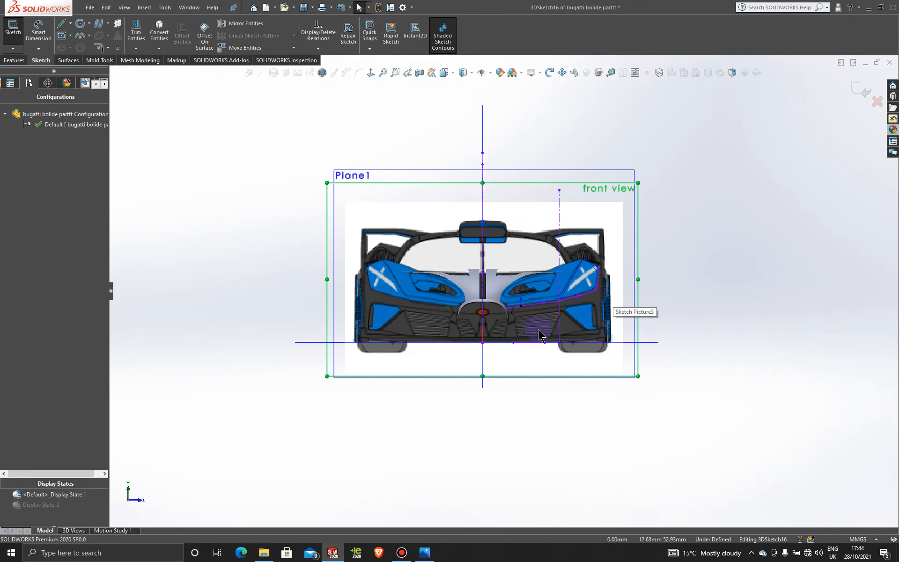
mouse_move(534, 328)
middle_down()
mouse_move(474, 434)
mouse_move(492, 459)
mouse_move(482, 441)
mouse_move(425, 474)
mouse_move(457, 487)
mouse_move(445, 482)
middle_up()
scroll(333, 430, down, 5)
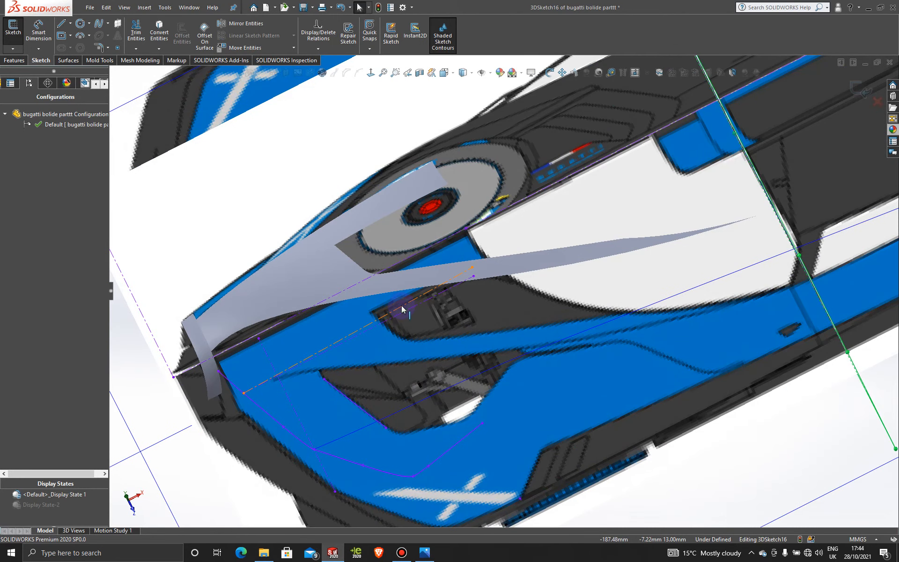
Step: Convert the sloped construction line in the 3D sketch to a regular solid sketch line
right_click(402, 308)
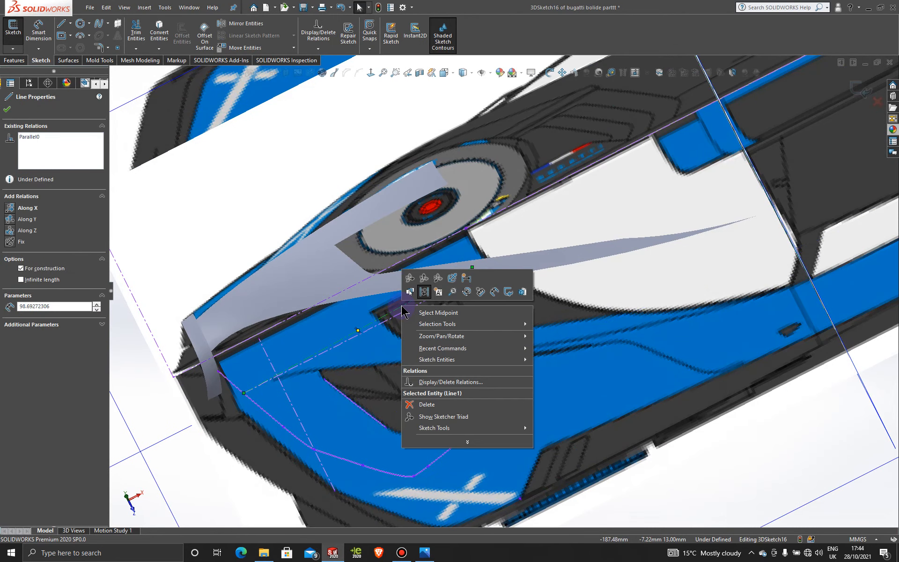
click(425, 299)
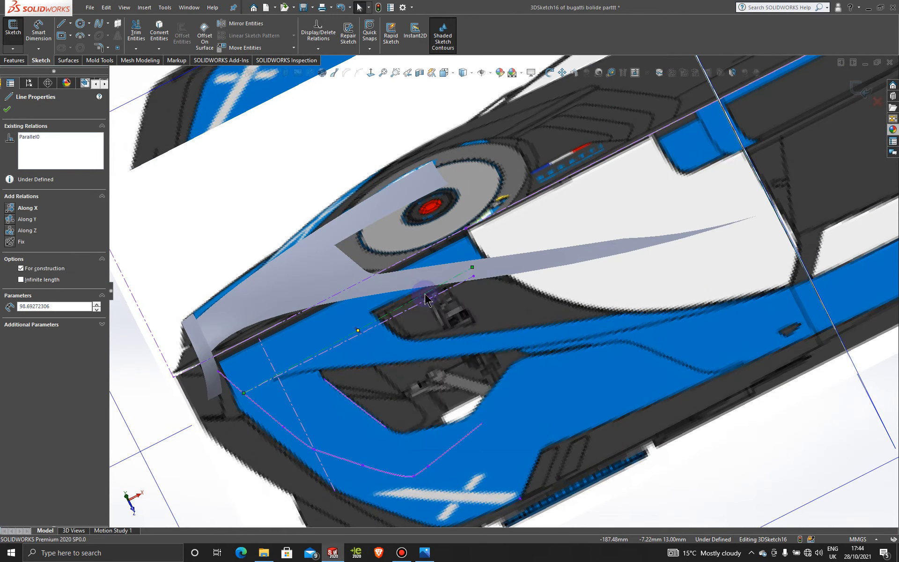
click(751, 429)
scroll(751, 428, up, 1)
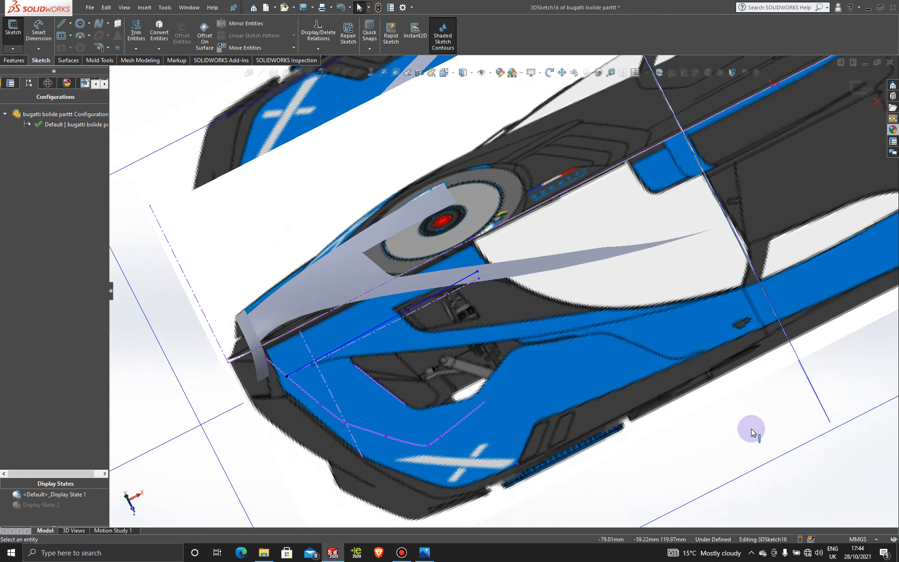
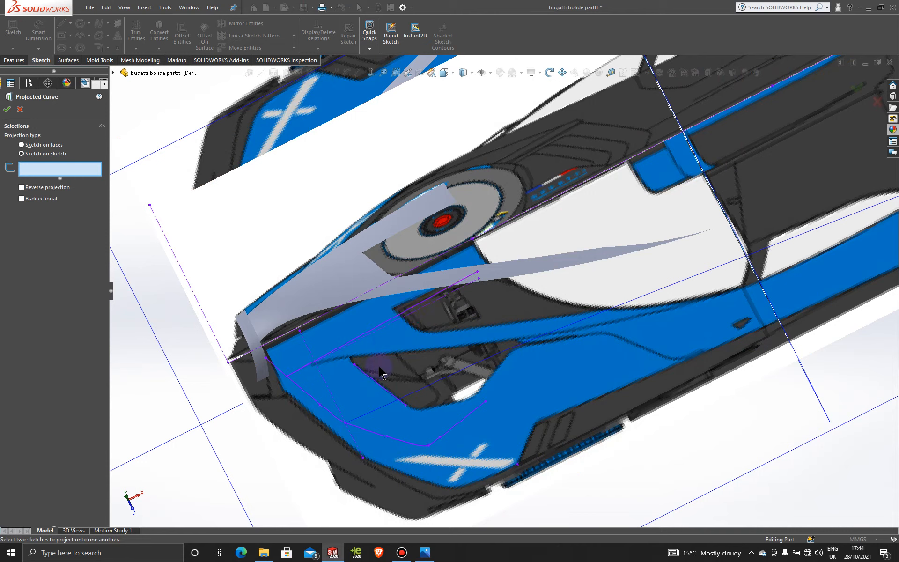
click(375, 387)
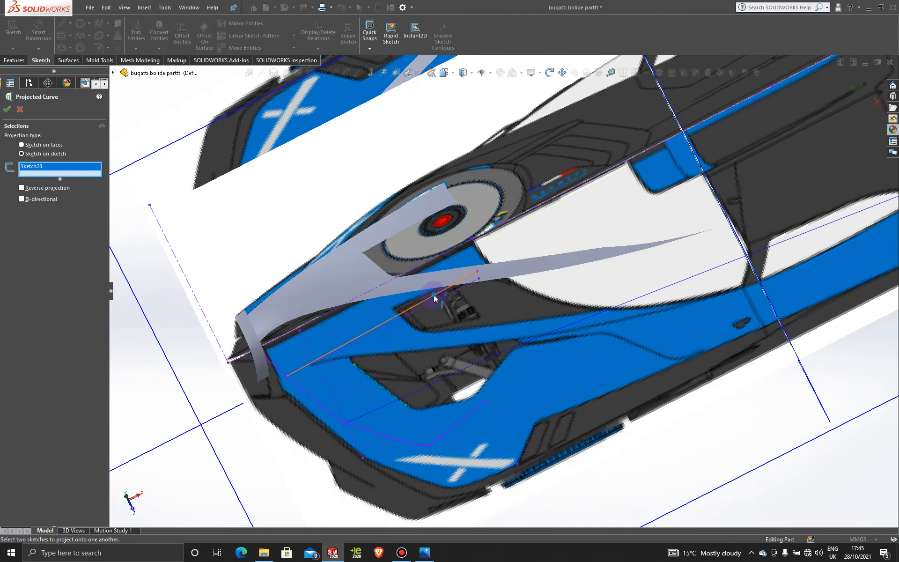
click(6, 112)
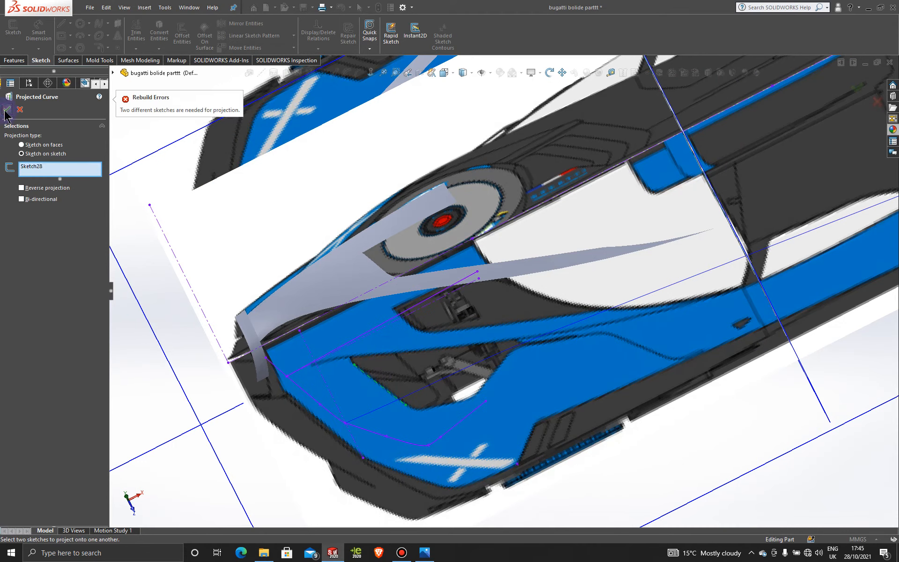
click(19, 110)
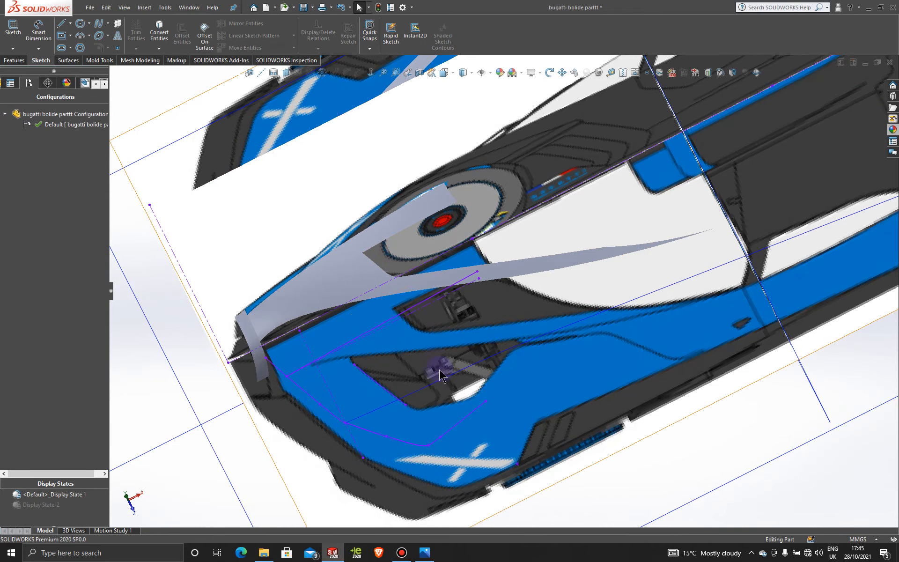
scroll(528, 415, up, 1)
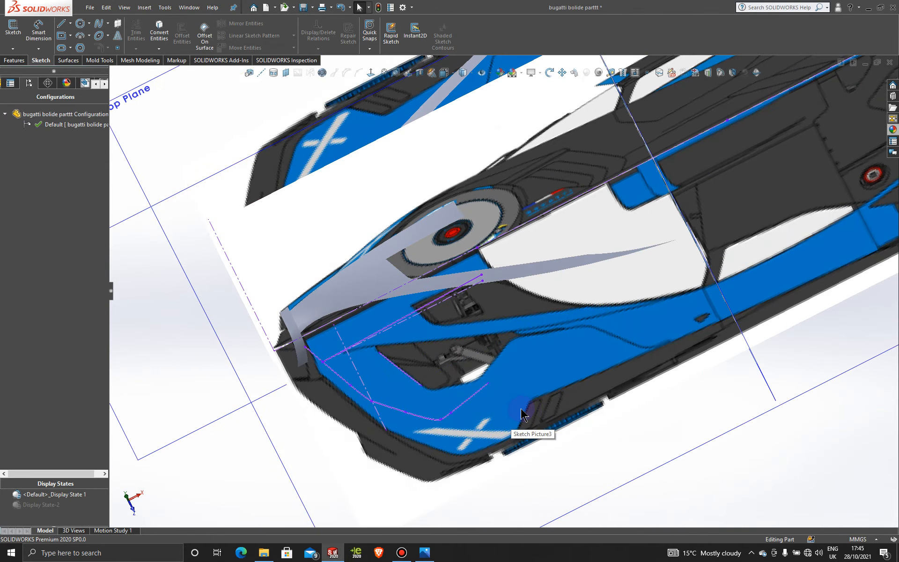
scroll(570, 491, up, 2)
middle_drag(535, 474, 538, 383)
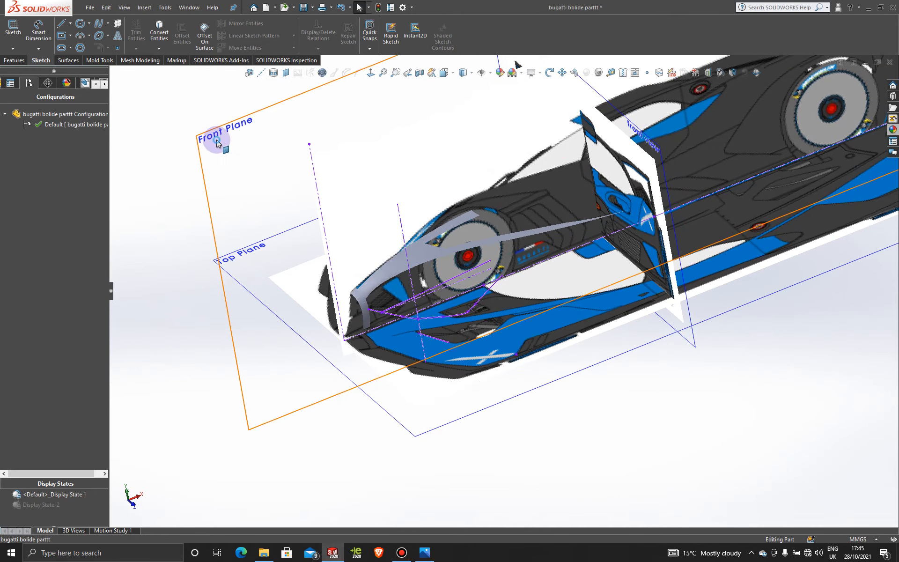
click(254, 126)
click(256, 113)
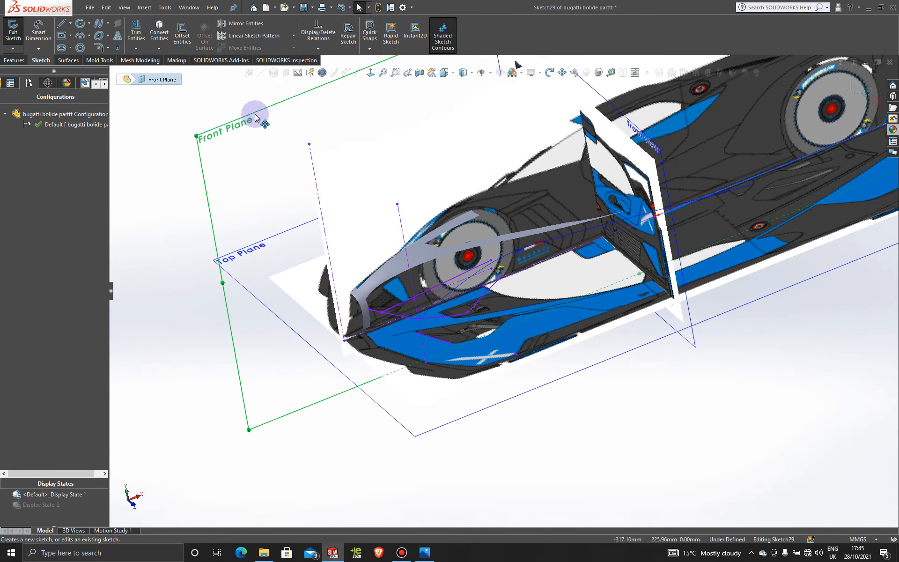
click(370, 73)
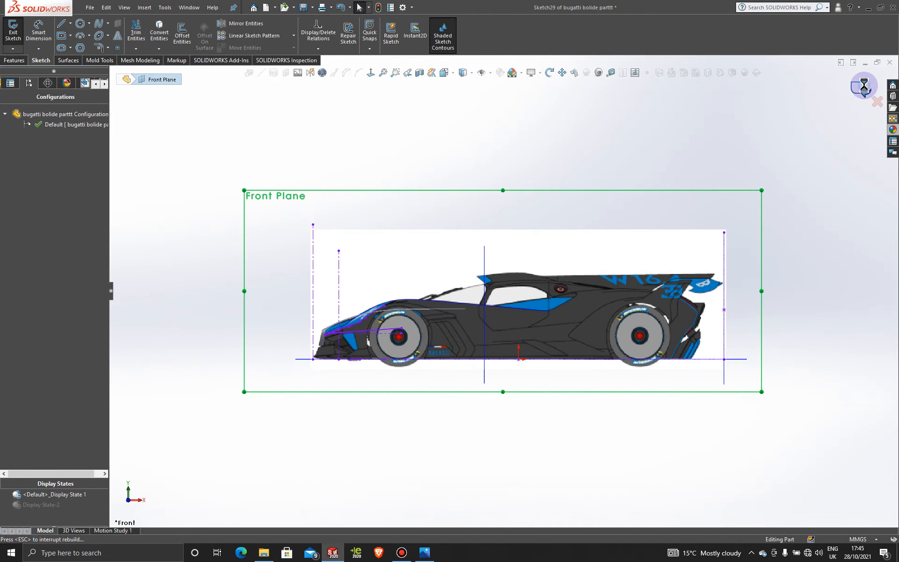
click(864, 85)
Step: In a new sketch on the Front Plane, convert the sloped 3D sketch line above the front wheel hub, and close the sketch
click(343, 190)
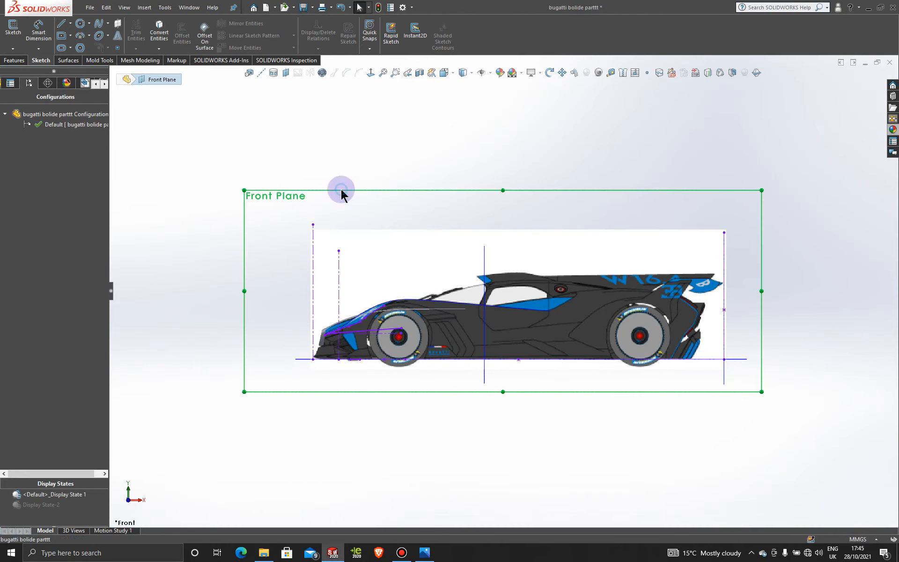
click(382, 161)
scroll(397, 322, down, 3)
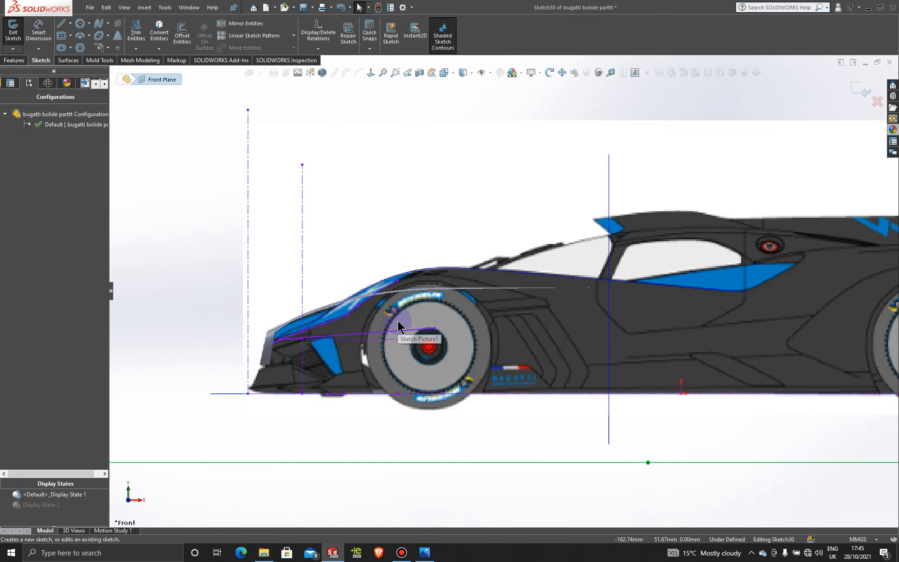
click(159, 33)
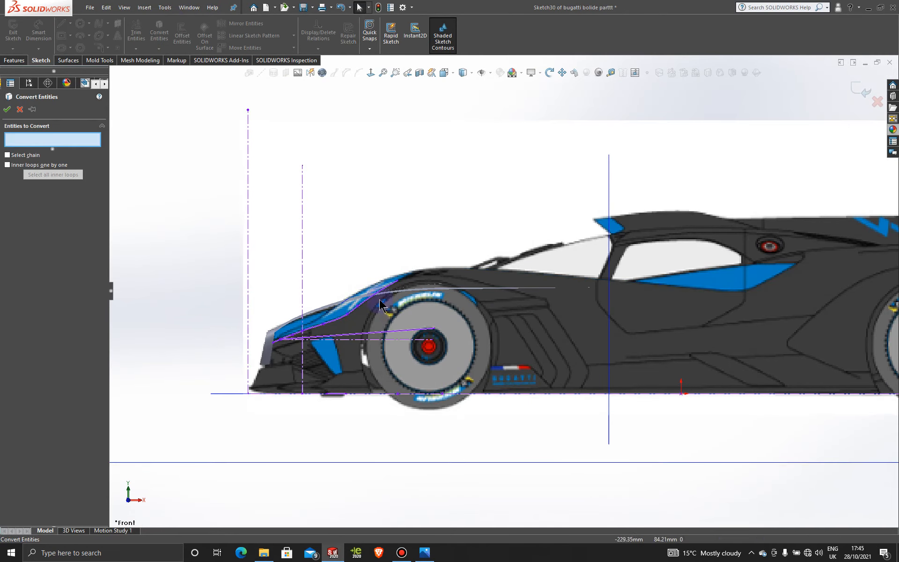
click(401, 331)
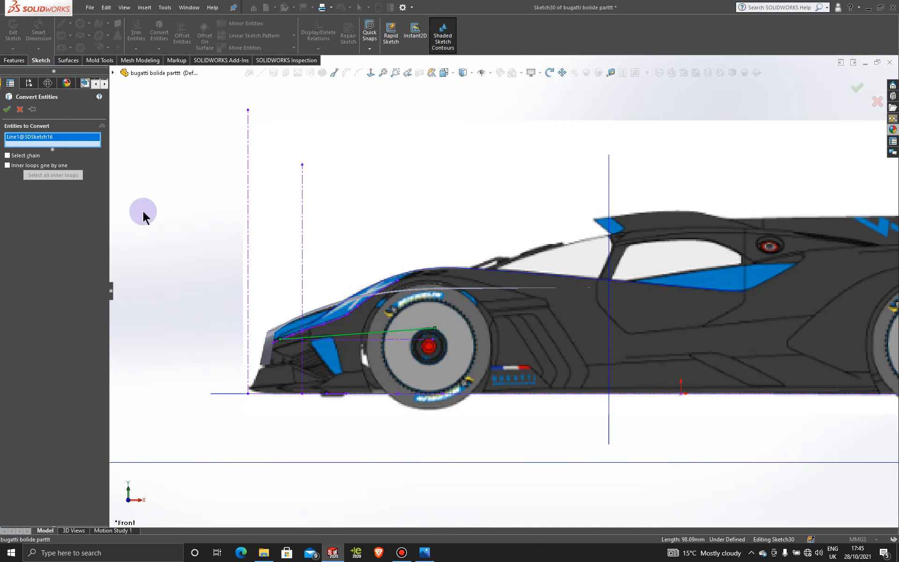
click(8, 110)
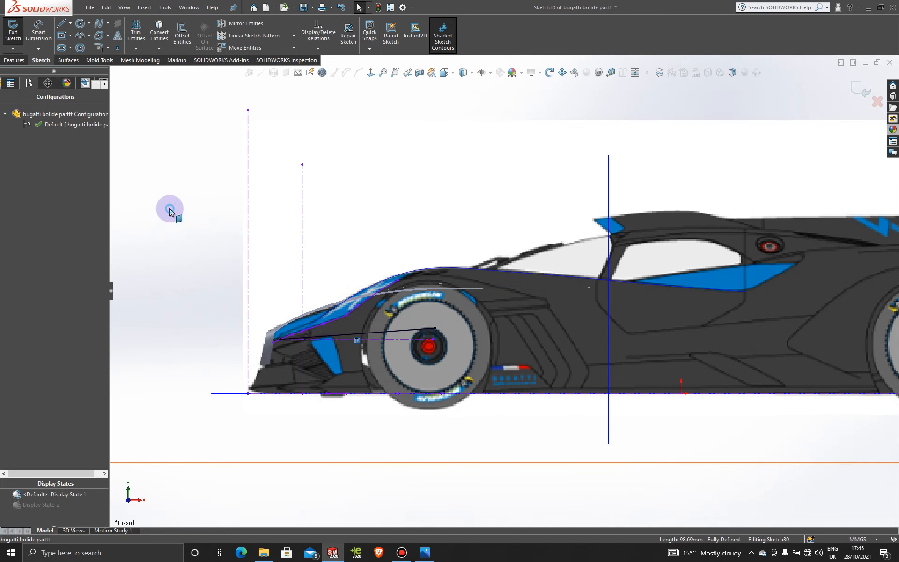
mouse_move(207, 243)
middle_down()
mouse_move(241, 271)
mouse_move(231, 291)
middle_up()
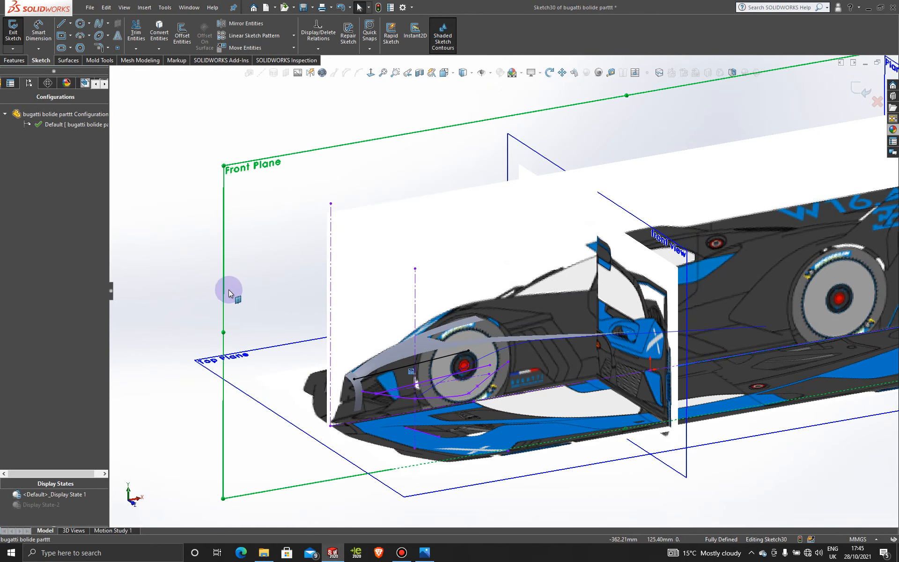
scroll(415, 440, down, 2)
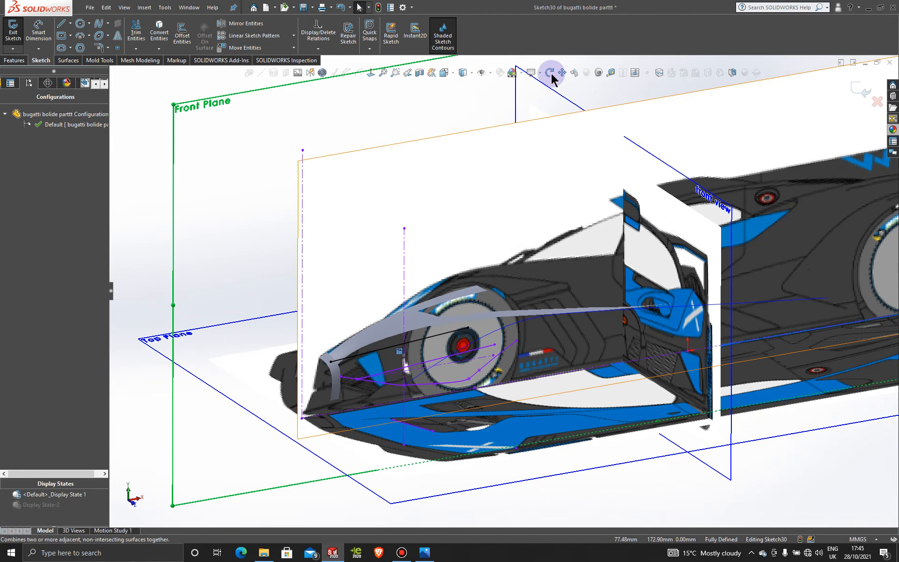
click(860, 89)
Step: Create a sketch-on-sketch projected curve from the converted Front Plane line and the short headlight-edge line in the top-view sketch
click(710, 73)
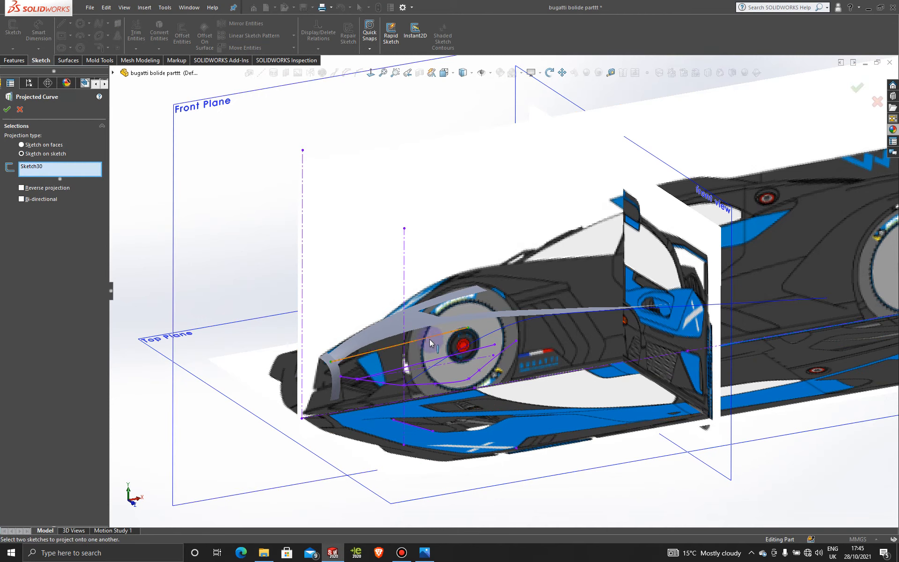
right_click(40, 168)
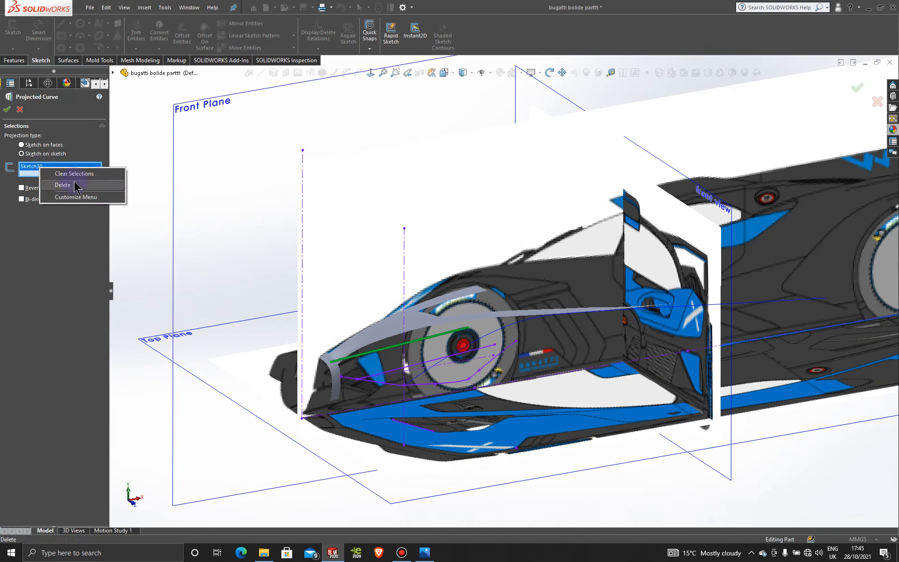
click(91, 185)
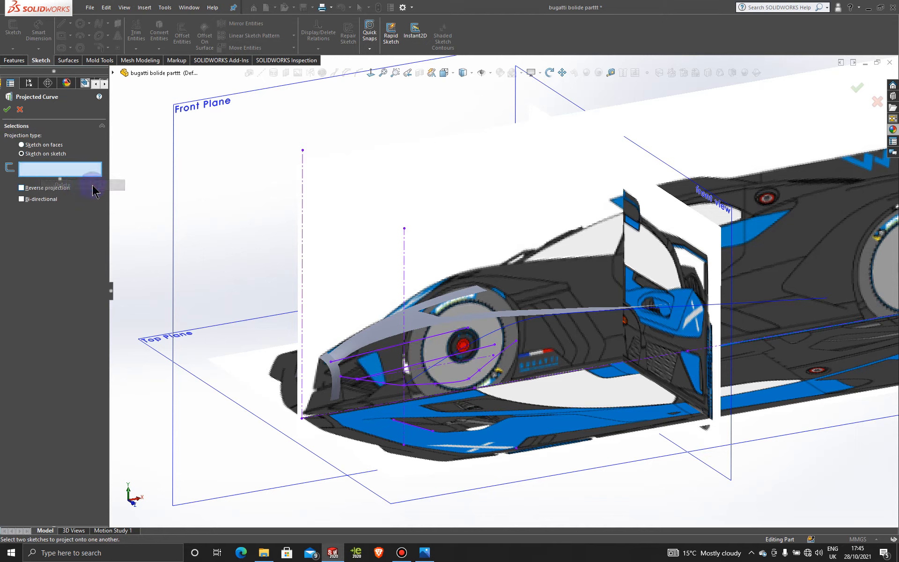
click(441, 338)
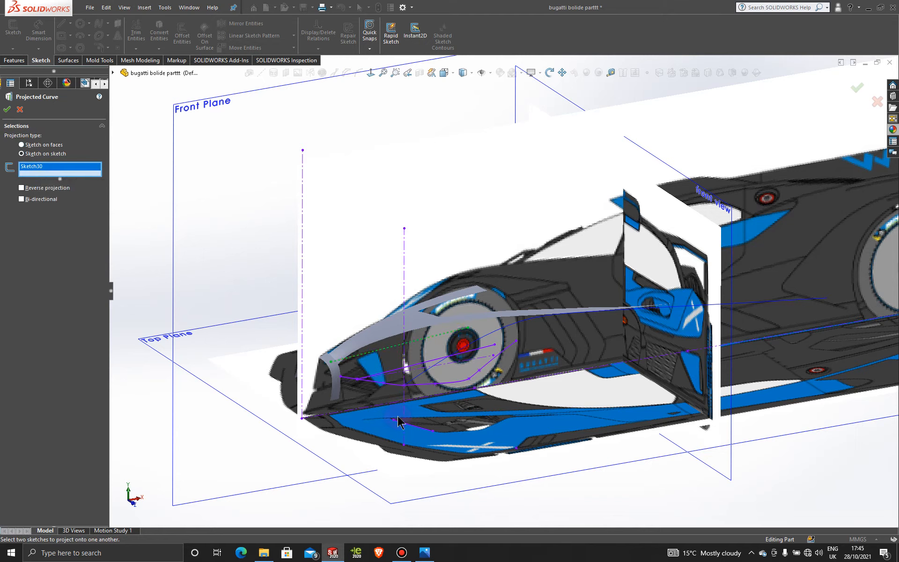
click(413, 427)
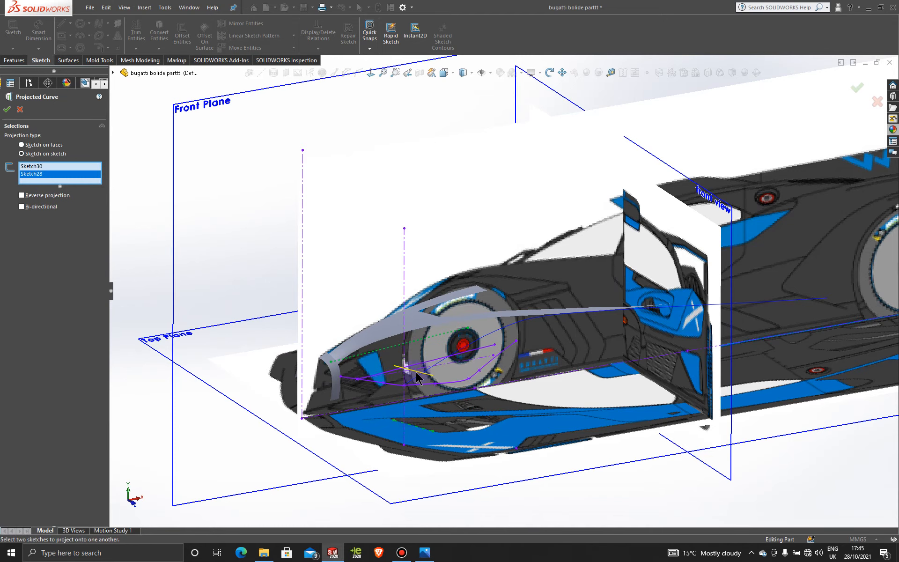
middle_drag(427, 424, 374, 393)
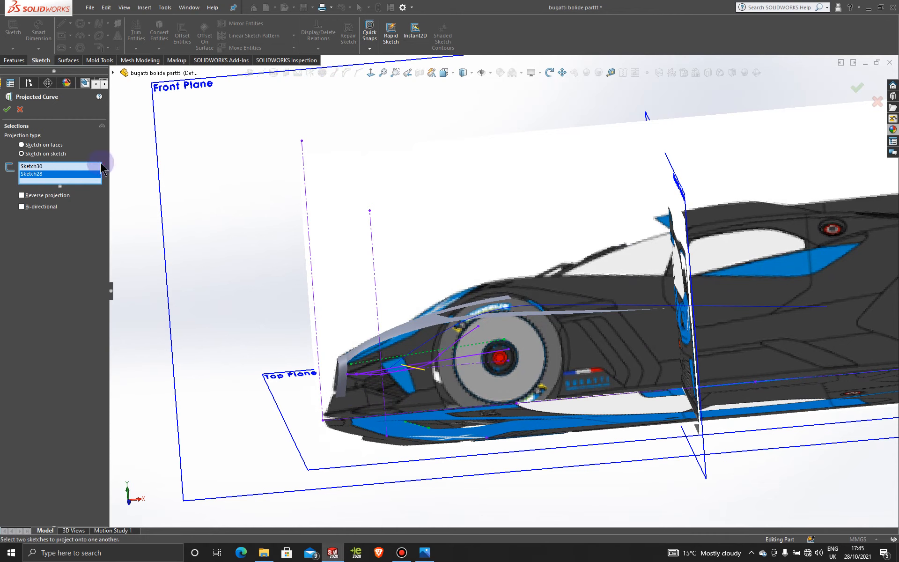
click(5, 112)
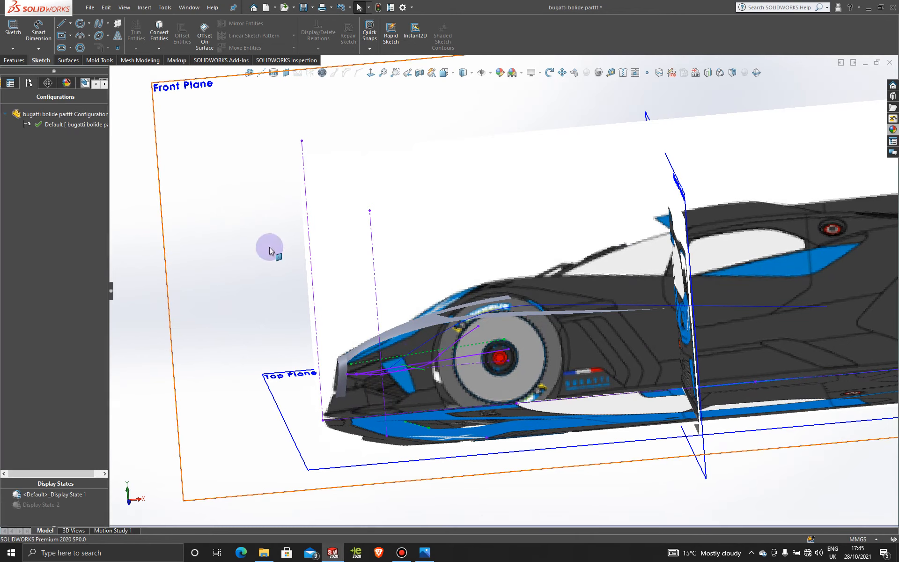
Step: Examine the new projected curve against the side-view blueprint, normal to the Front Plane, and from an angle above the nose
scroll(425, 431, up, 2)
click(301, 148)
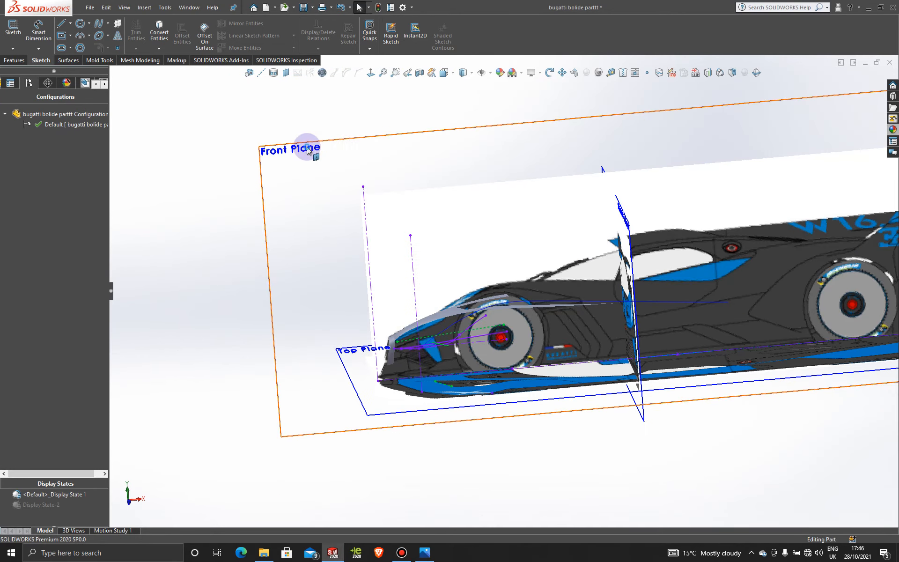
click(370, 73)
scroll(389, 331, down, 5)
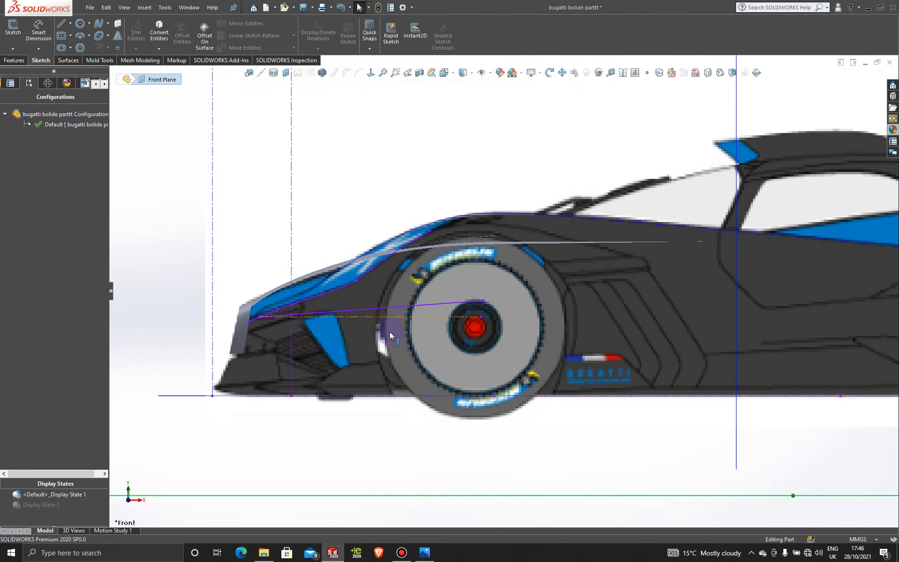
middle_drag(390, 331, 394, 337)
mouse_move(394, 351)
middle_down()
mouse_move(372, 349)
mouse_move(389, 346)
mouse_move(379, 337)
mouse_move(501, 313)
mouse_move(498, 364)
middle_up()
scroll(388, 338, down, 5)
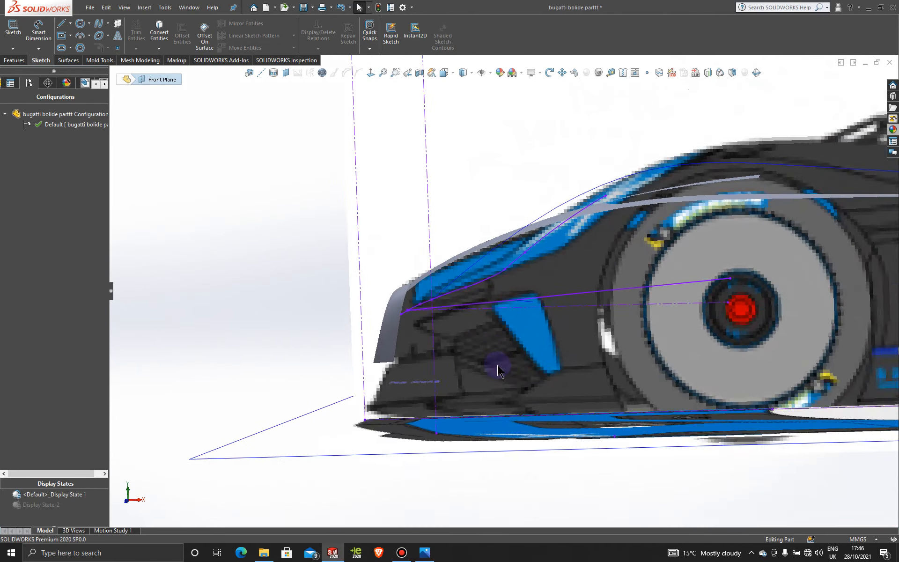
scroll(497, 364, up, 6)
middle_drag(509, 327, 584, 395)
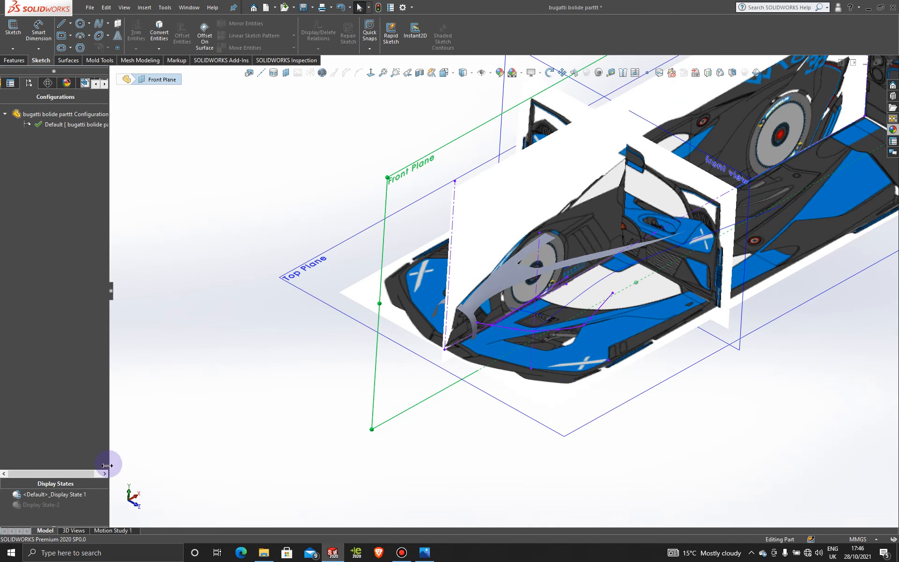
Step: Activate Display State-2 to hide the blueprint images, and inspect the projected curve beside the nose surface
double_click(52, 507)
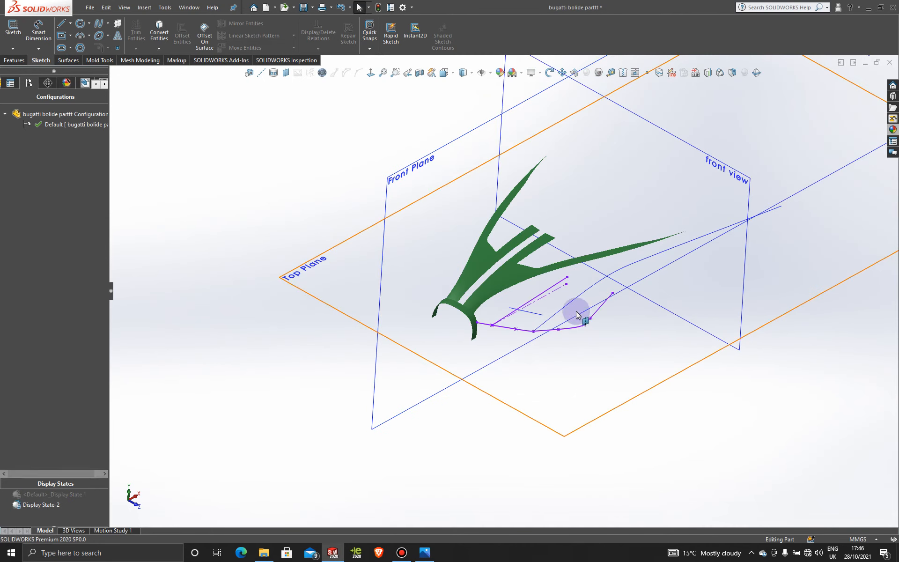
scroll(566, 313, down, 5)
mouse_move(466, 326)
middle_down()
mouse_move(516, 364)
mouse_move(472, 329)
mouse_move(476, 315)
mouse_move(487, 347)
middle_up()
scroll(542, 327, down, 6)
scroll(494, 307, up, 5)
scroll(482, 309, down, 3)
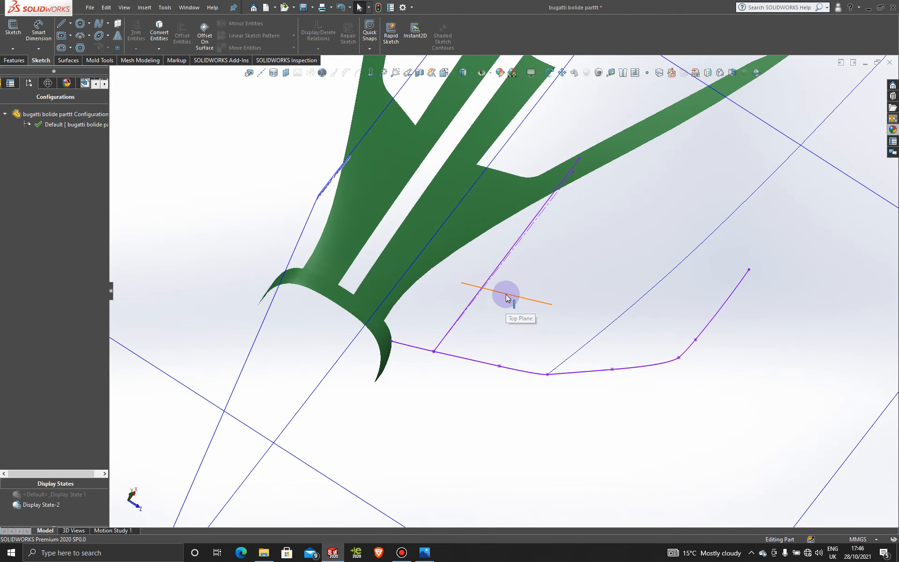
Step: In a new 3D sketch, draw a two-point spline from near the projected curve's inner end to the front outline curve beside the nose surface
click(13, 48)
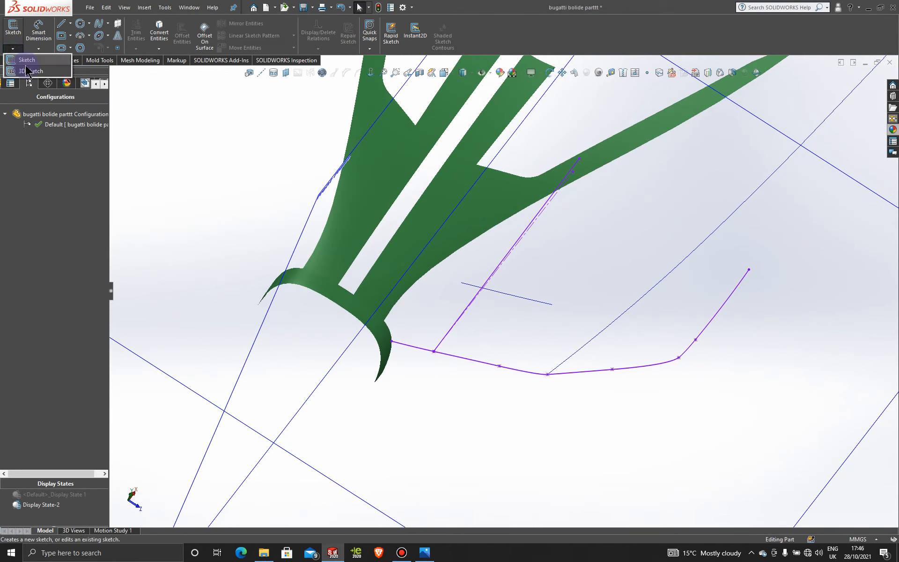
click(27, 70)
click(98, 25)
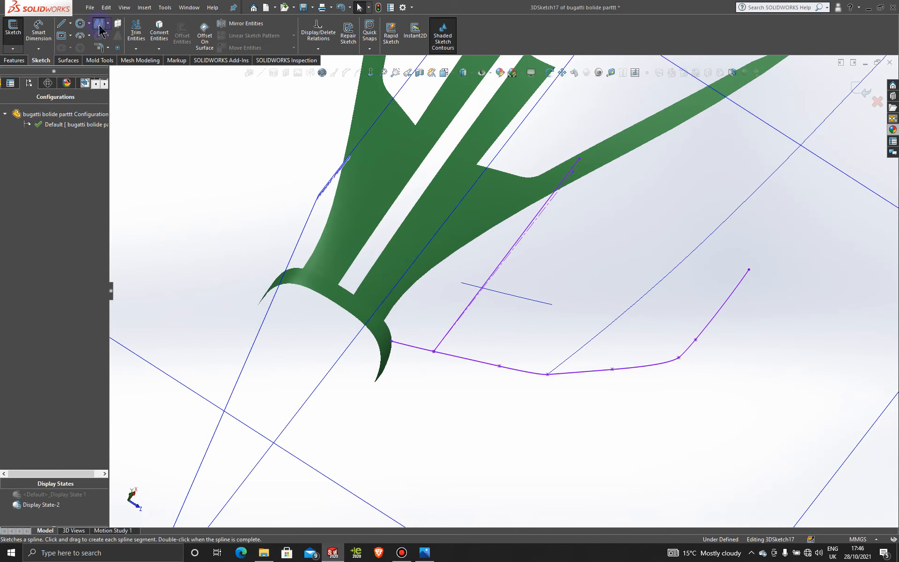
click(470, 287)
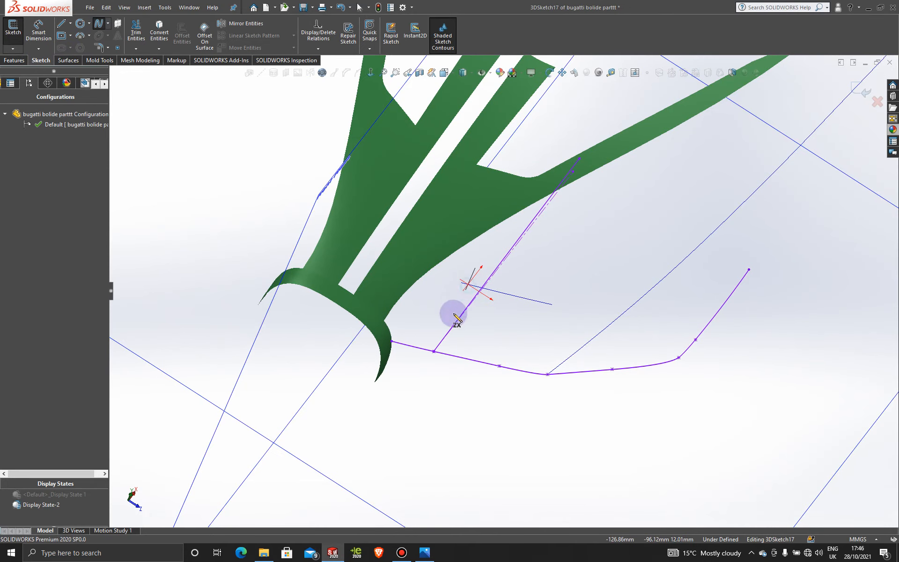
click(421, 349)
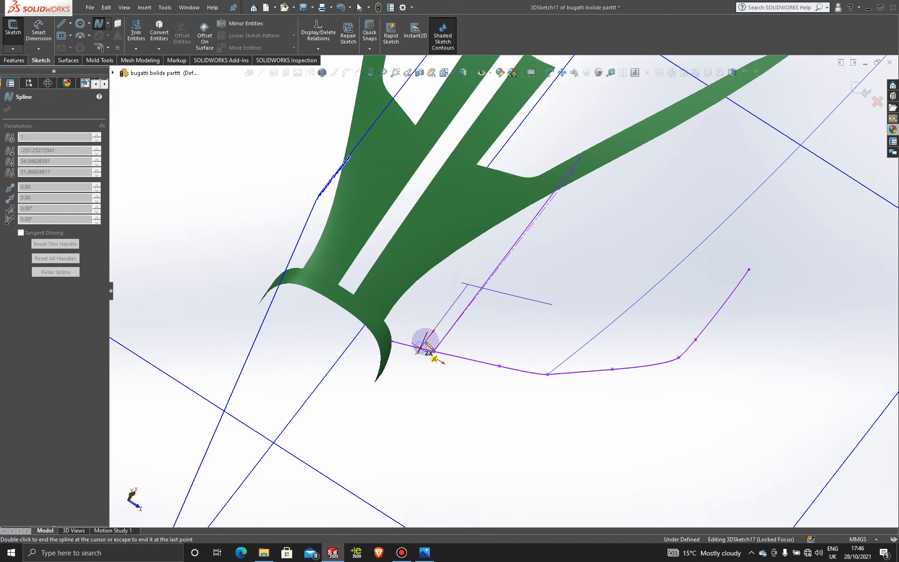
key(Escape)
Step: Attach the new spline's rear endpoint to the inner end of the projected curve
scroll(468, 300, down, 5)
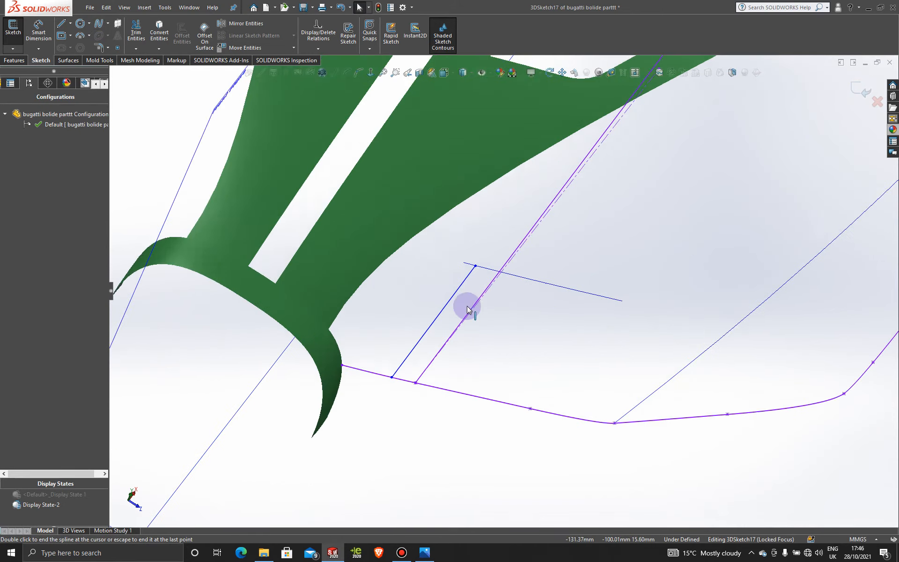
double_click(466, 242)
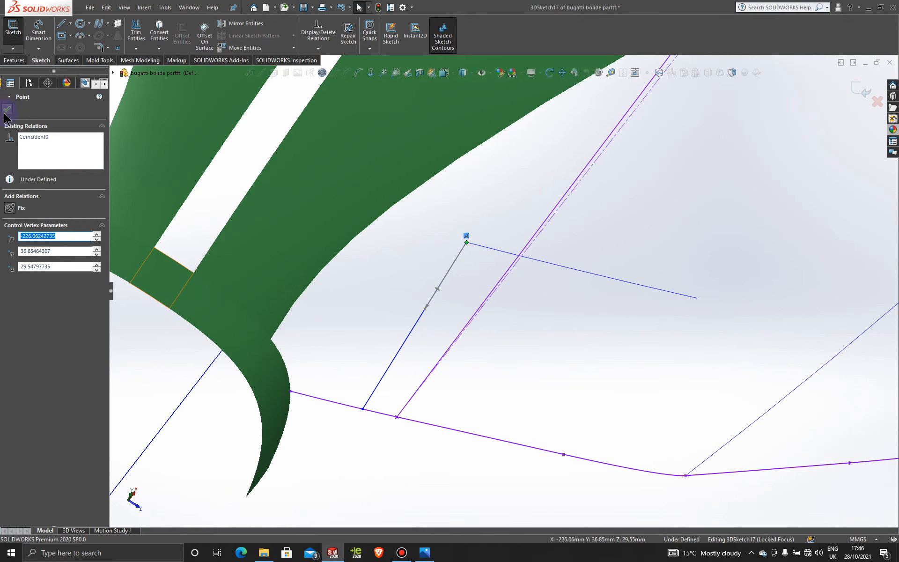
click(6, 111)
Step: Switch back to <Default>_Display State 1 to show the blueprint images around the new spline
double_click(58, 494)
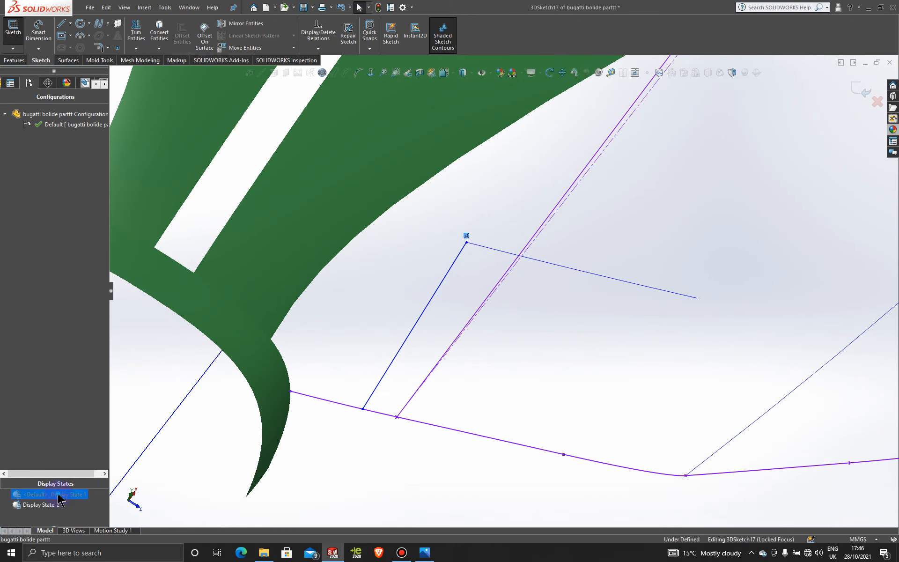
scroll(410, 310, up, 5)
scroll(409, 310, up, 4)
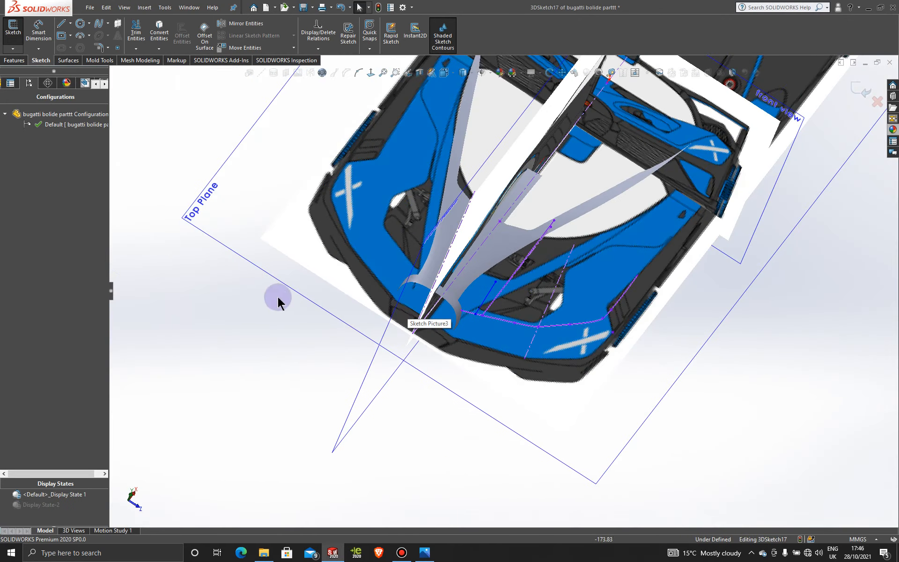
Step: Viewing normal to the Top Plane, slide the spline's front endpoint along the front outline curve to about X -259.5, Z 25.1 mm and exit the sketch
click(213, 197)
click(365, 76)
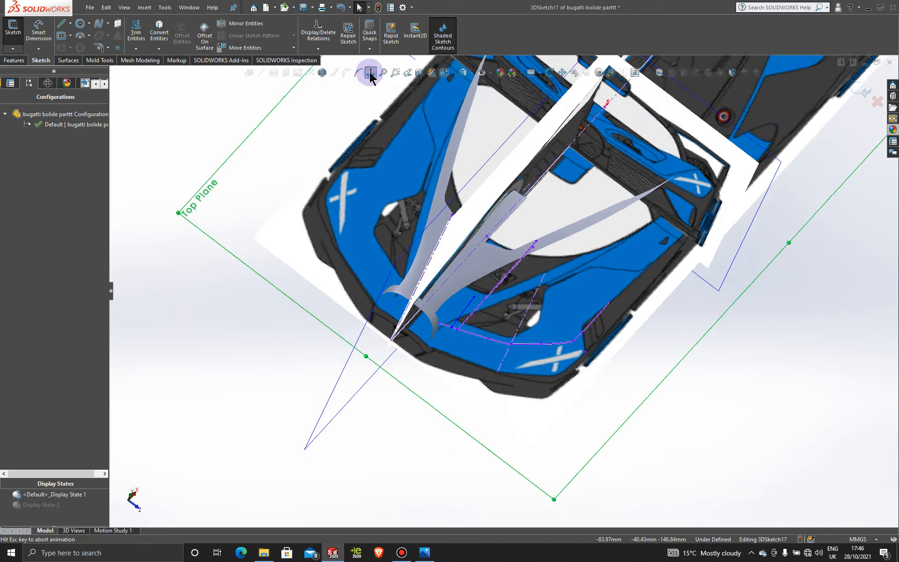
scroll(357, 307, down, 5)
scroll(408, 301, down, 3)
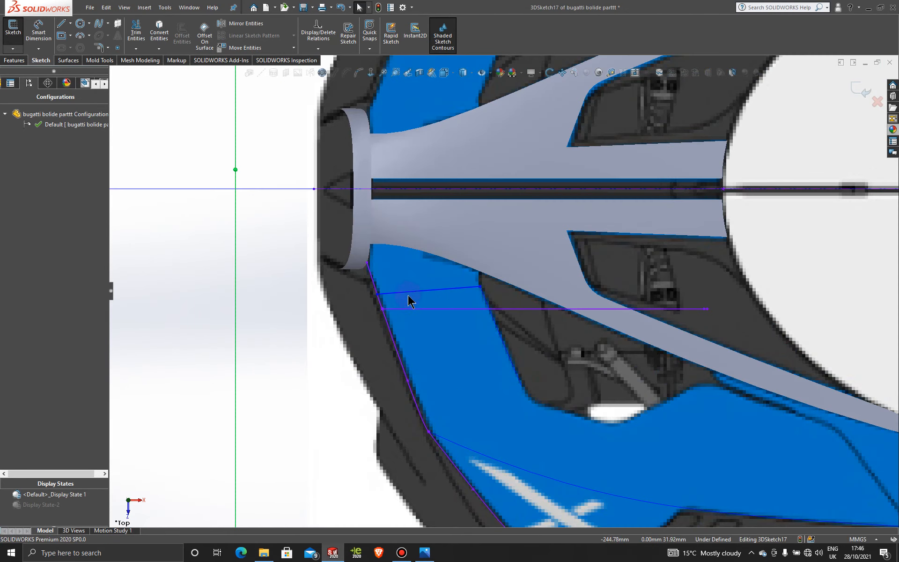
drag(377, 297, 372, 270)
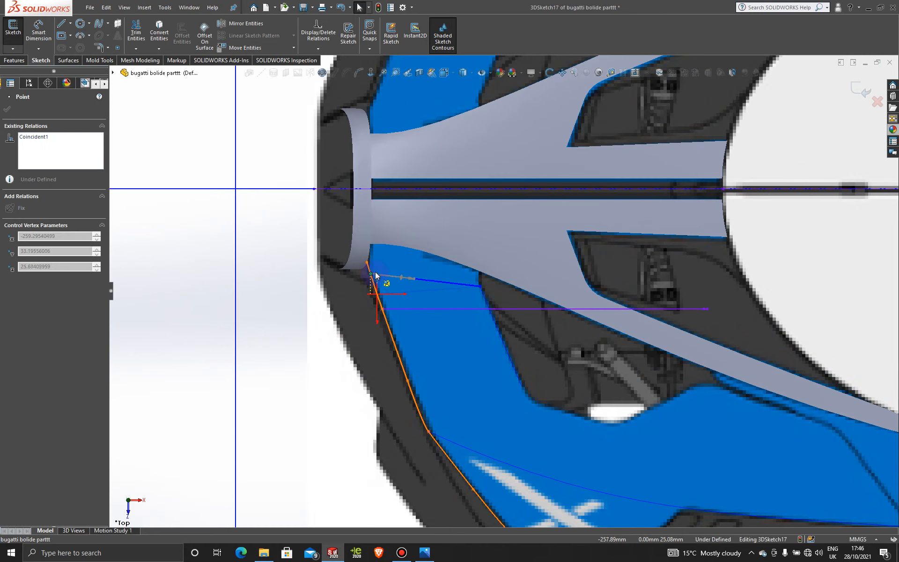
drag(377, 271, 378, 272)
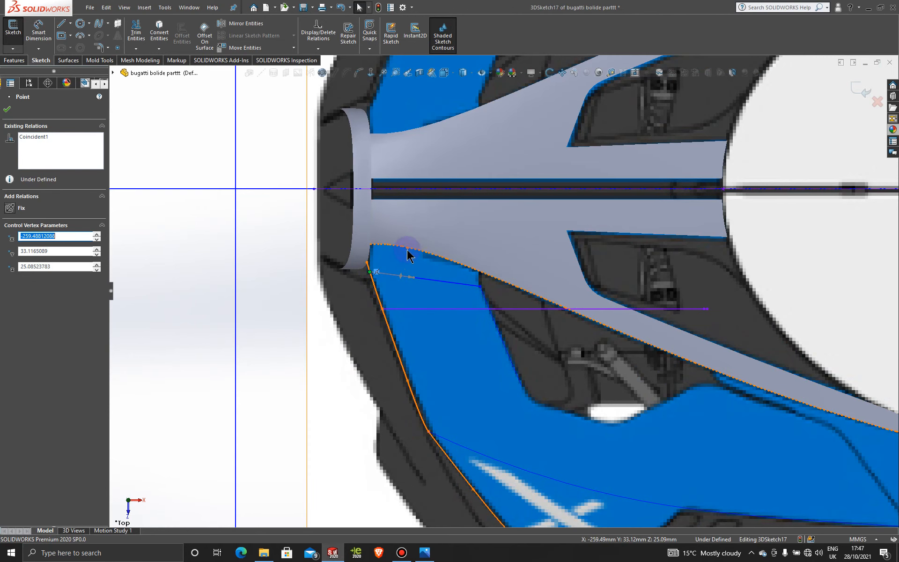
click(7, 109)
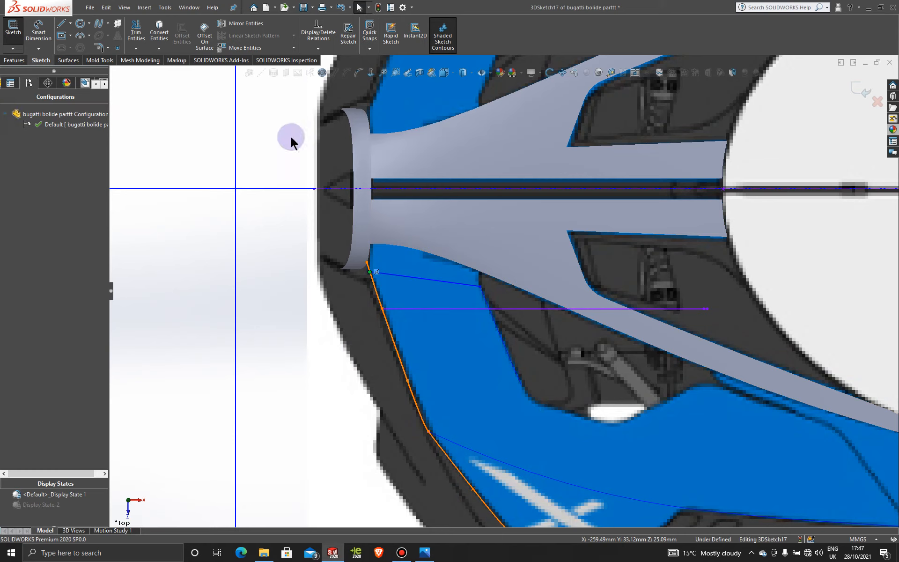
click(860, 94)
Step: Orient the view normal to the Front Plane and reopen the short nose-side spline's 3D sketch for editing
scroll(516, 370, up, 5)
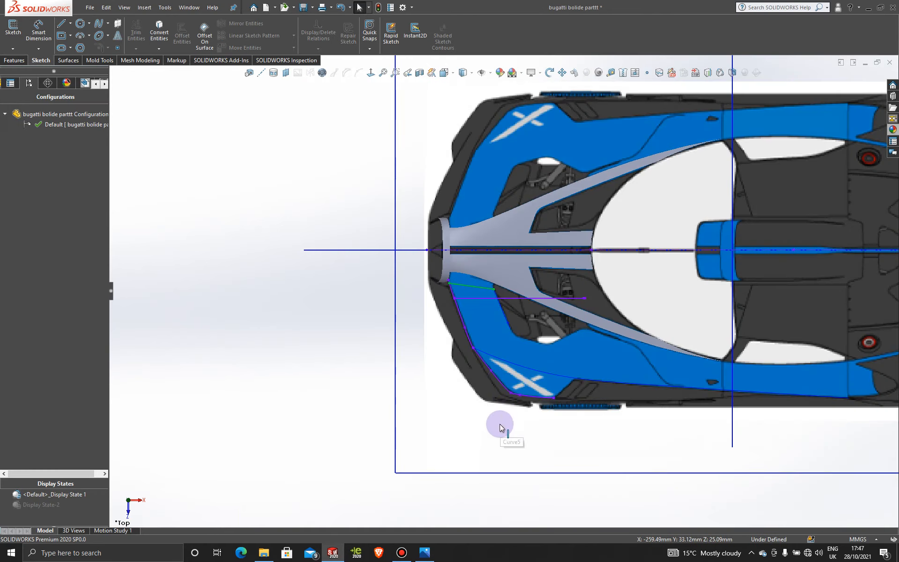
middle_drag(499, 423, 501, 236)
click(479, 144)
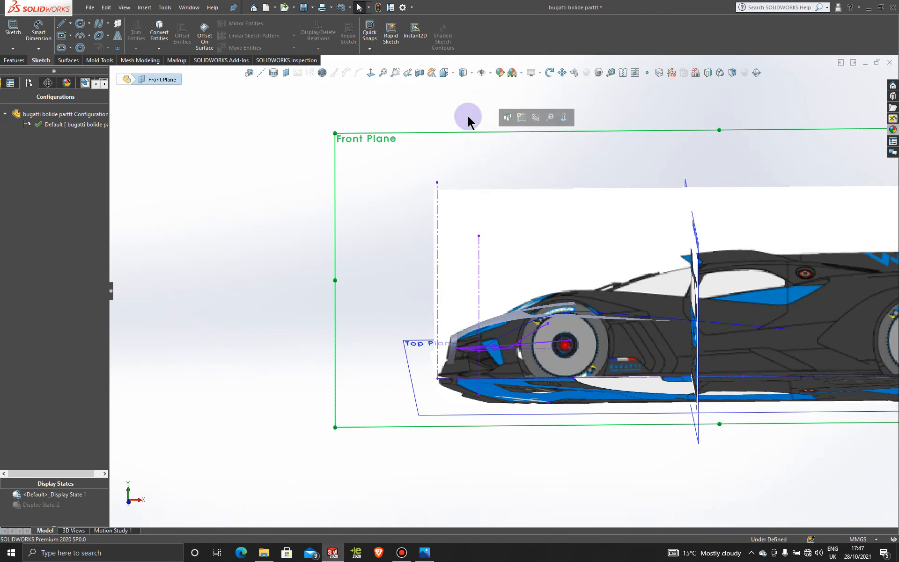
click(371, 72)
scroll(371, 339, down, 5)
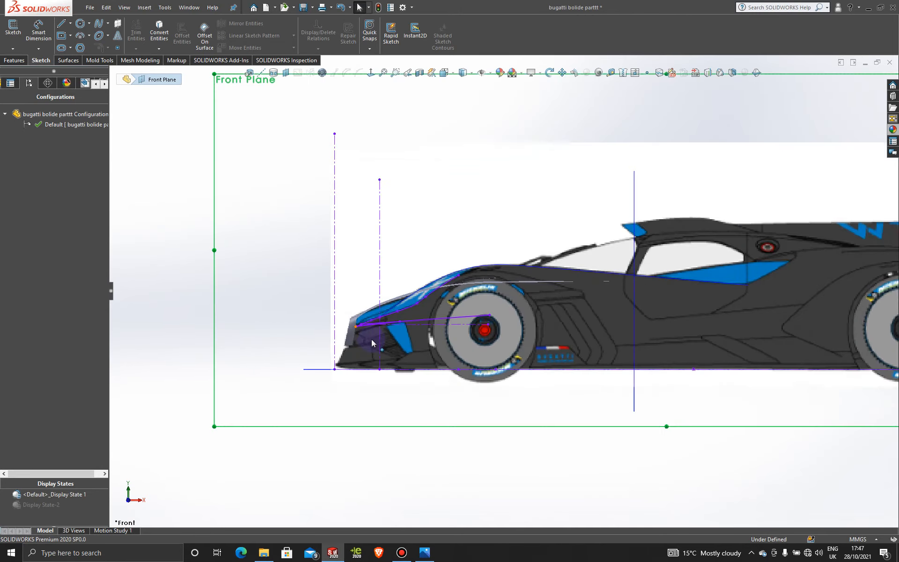
scroll(432, 318, down, 6)
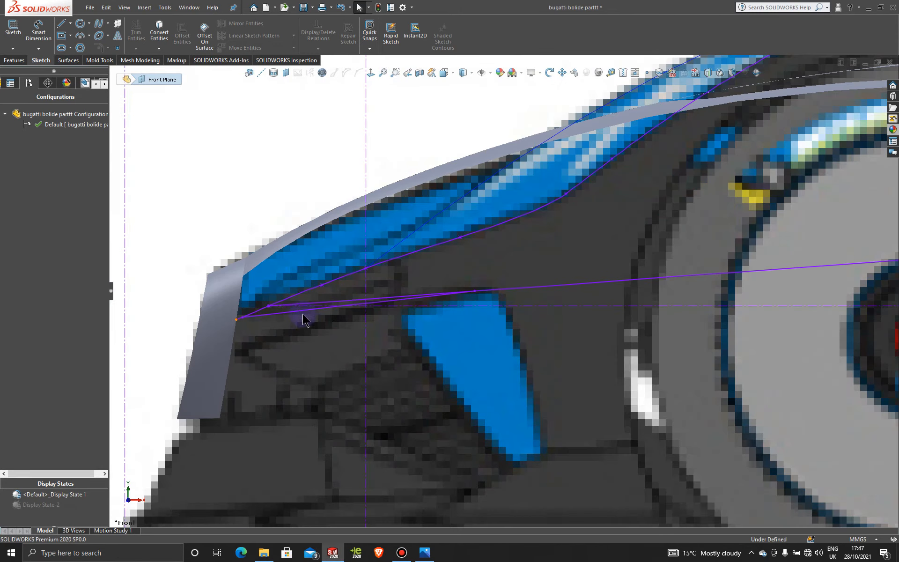
key(Escape)
click(300, 314)
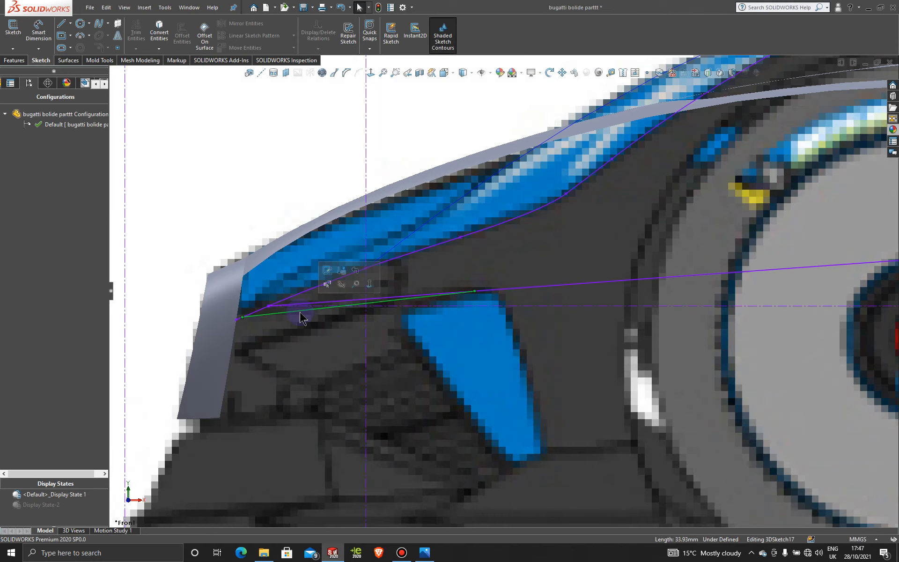
double_click(301, 312)
right_click(301, 317)
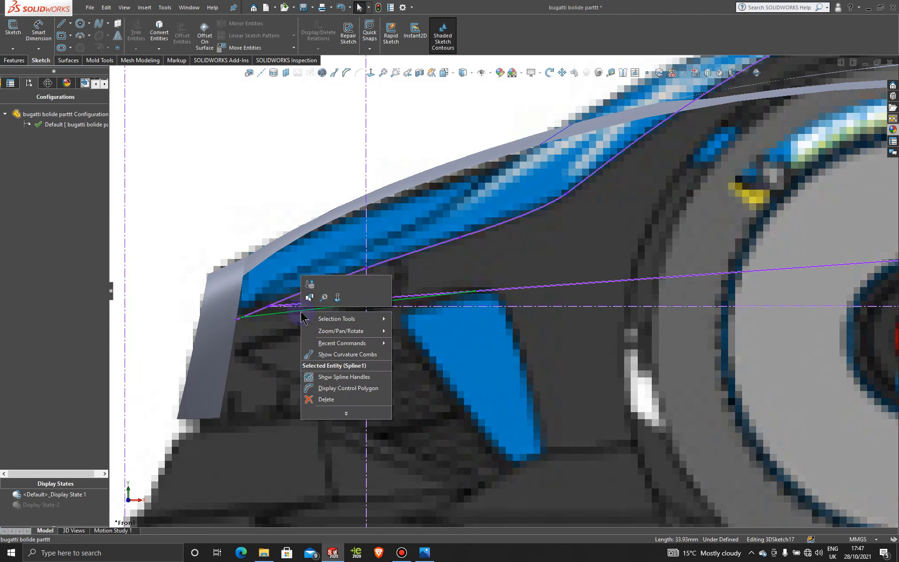
double_click(243, 144)
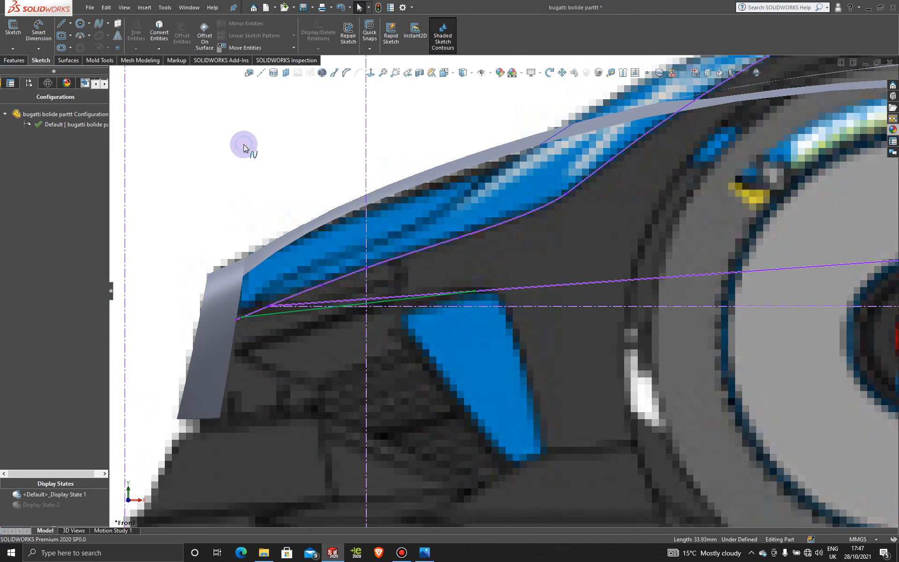
right_click(286, 313)
click(296, 285)
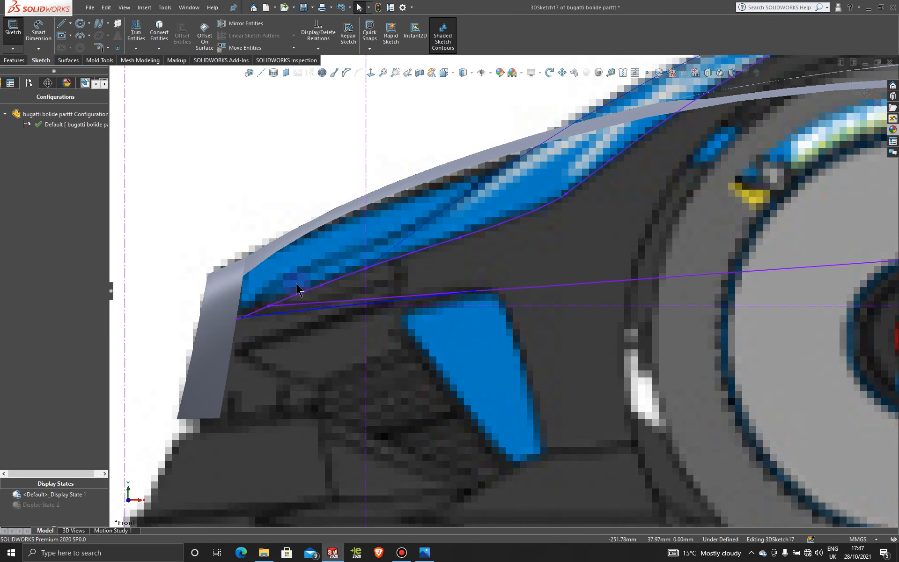
Step: Bow the short spline slightly upward at its middle toward the blueprint's headlight edge, and exit the 3D sketch
click(302, 311)
scroll(302, 311, down, 3)
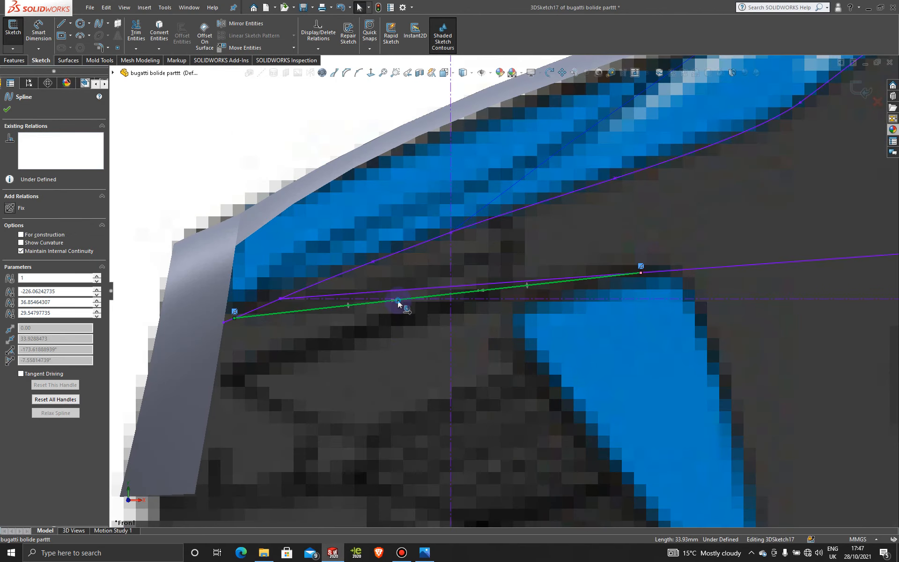
drag(397, 299, 398, 298)
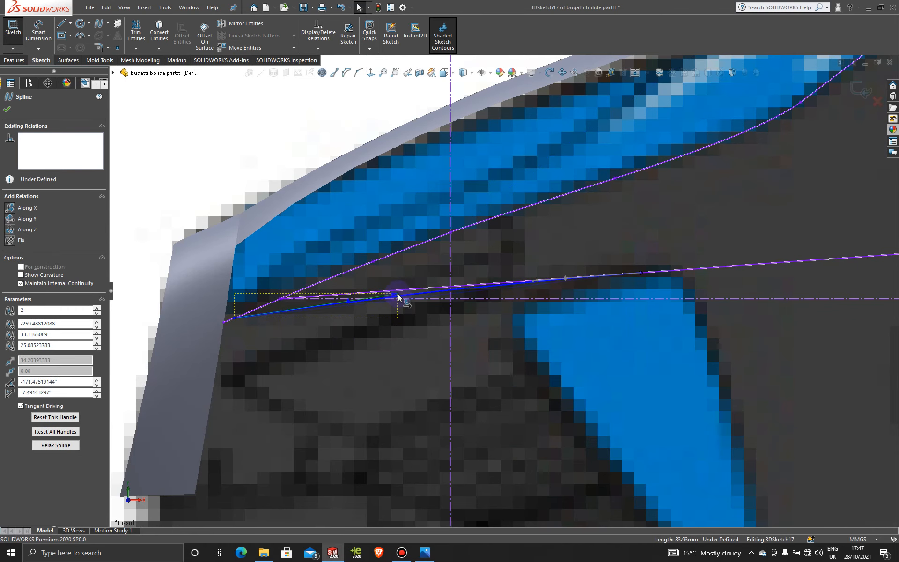
drag(400, 299, 401, 298)
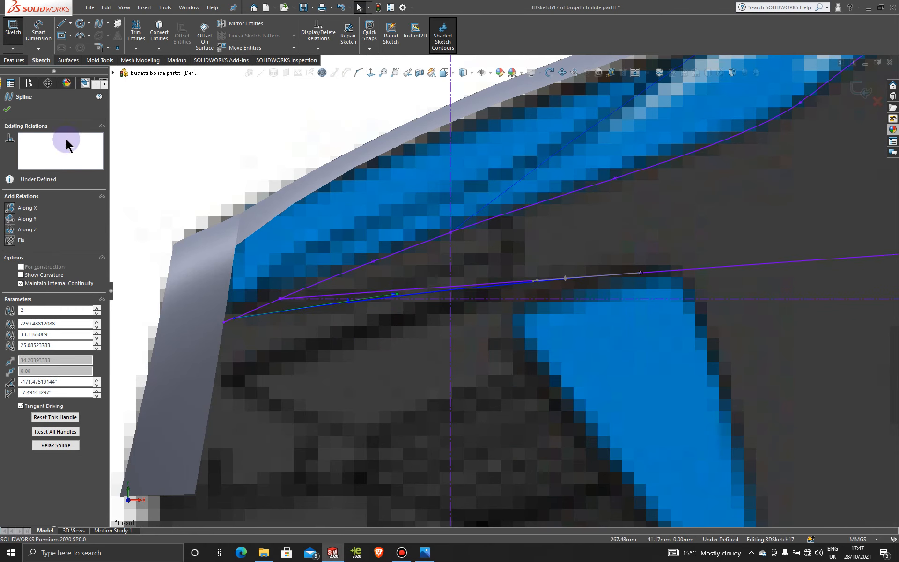
click(7, 111)
scroll(479, 333, up, 6)
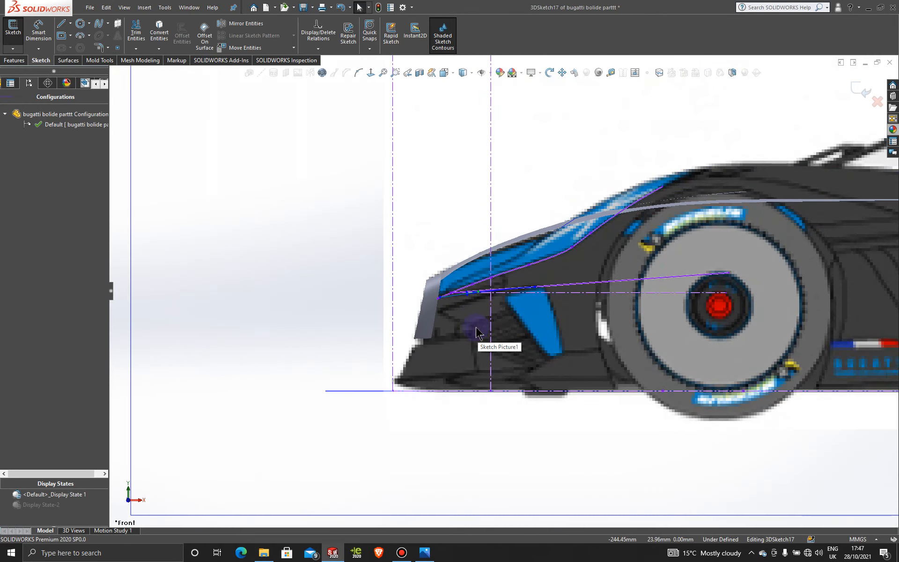
middle_drag(482, 332, 658, 233)
click(862, 90)
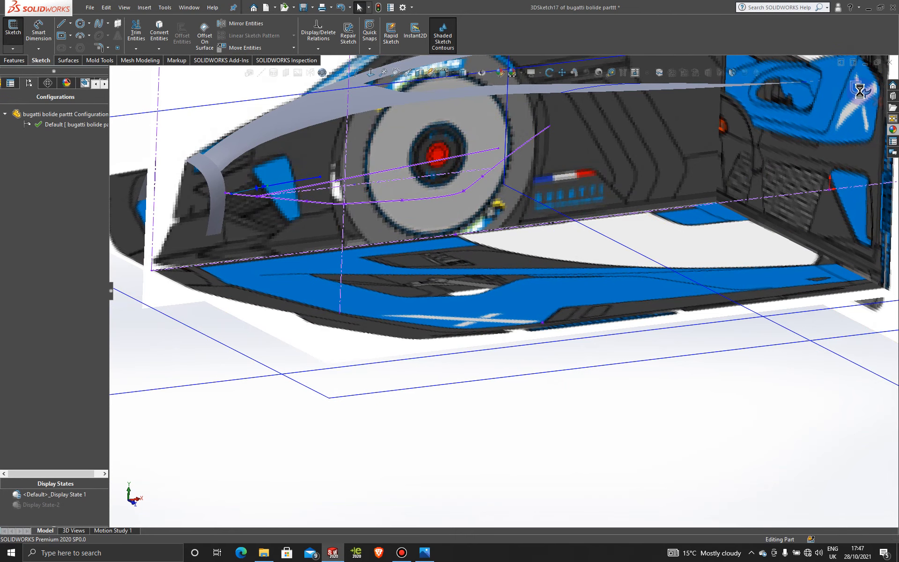
Step: Hide 3DSketch16 and the sketch containing the neighbouring lengthwise construction line beside the nose surface
scroll(385, 225, up, 1)
scroll(384, 224, up, 3)
middle_drag(305, 187, 345, 272)
scroll(344, 273, down, 5)
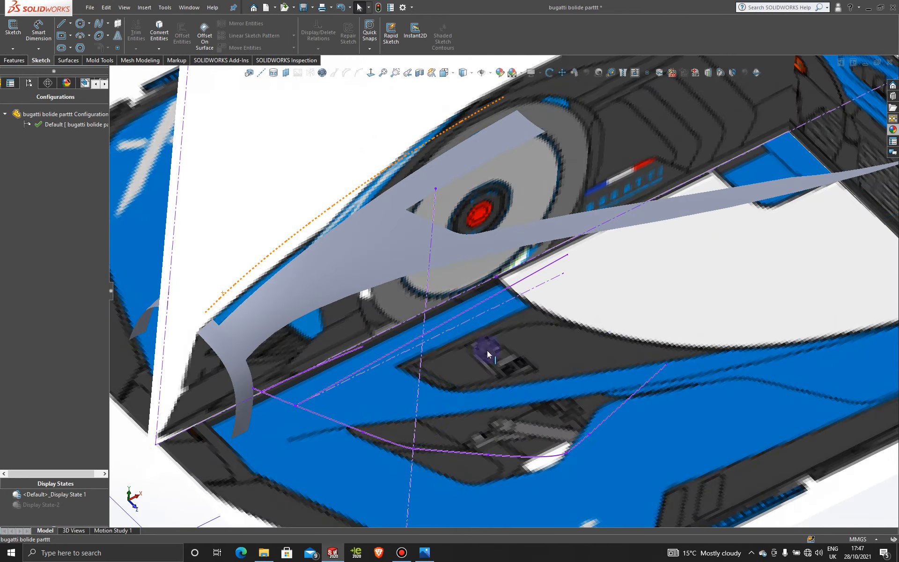
right_click(474, 308)
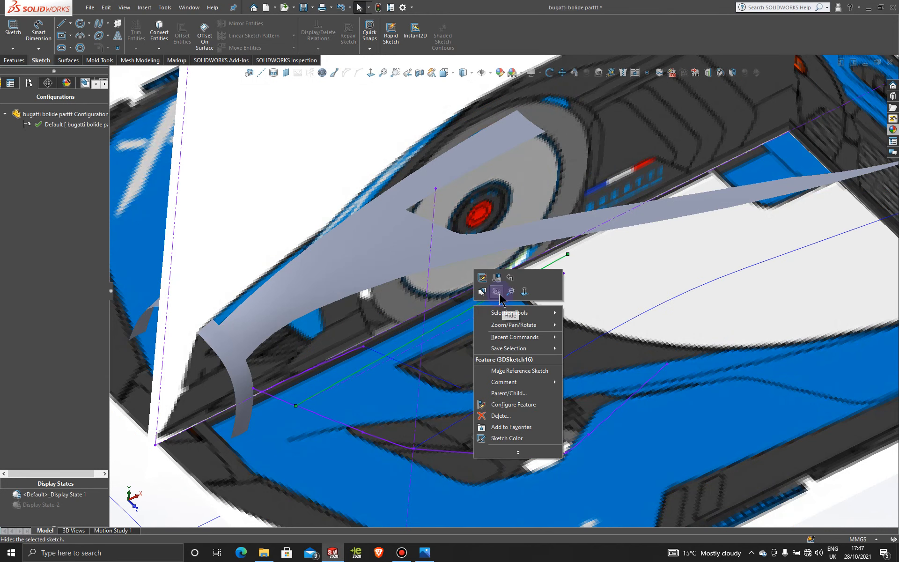
click(497, 292)
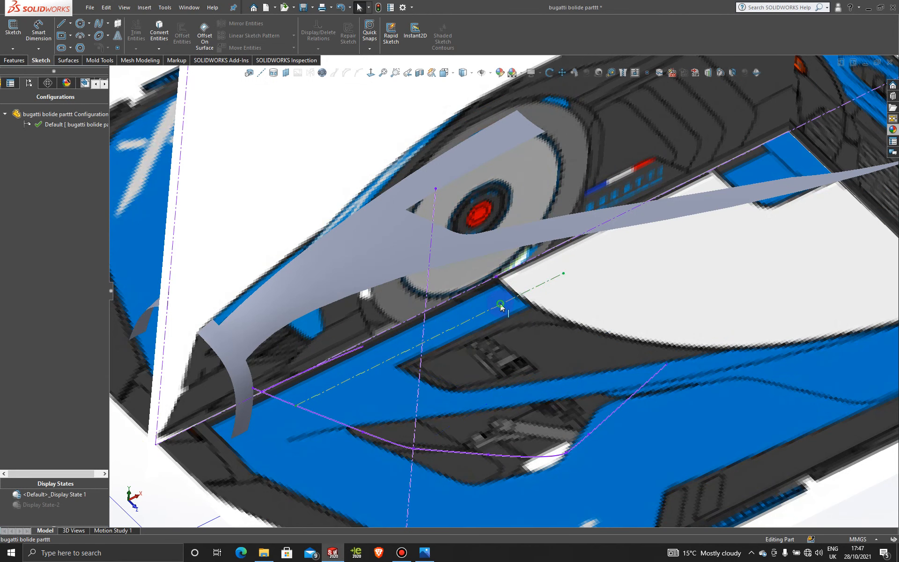
right_click(500, 305)
click(525, 288)
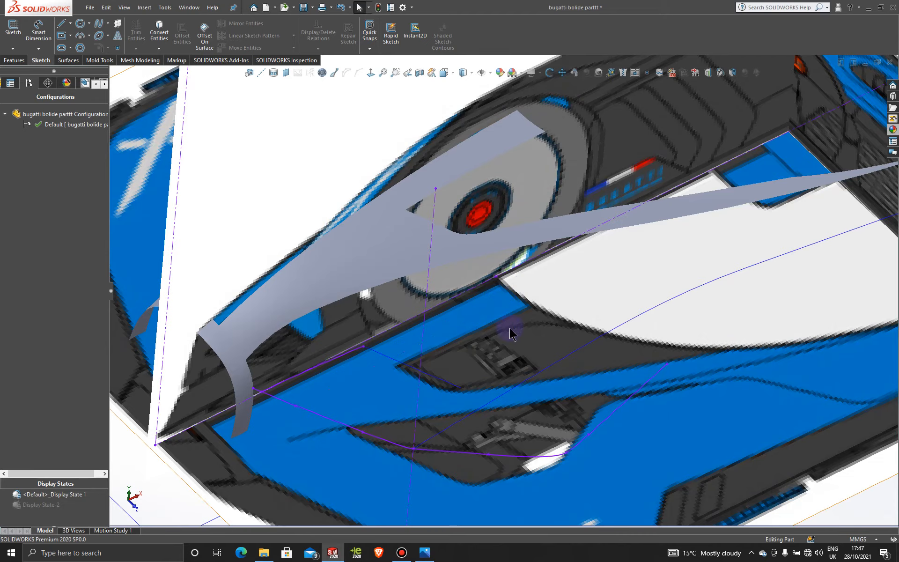
Step: In a new 3D sketch, draw a two-point spline from the inner projected curve across to the front outline curve
scroll(509, 332, up, 2)
middle_drag(409, 379, 411, 387)
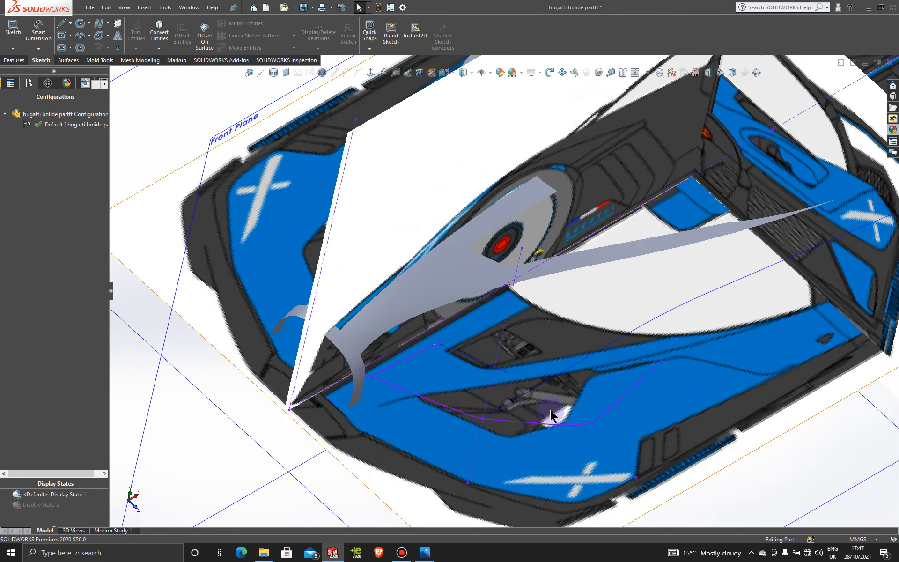
click(13, 48)
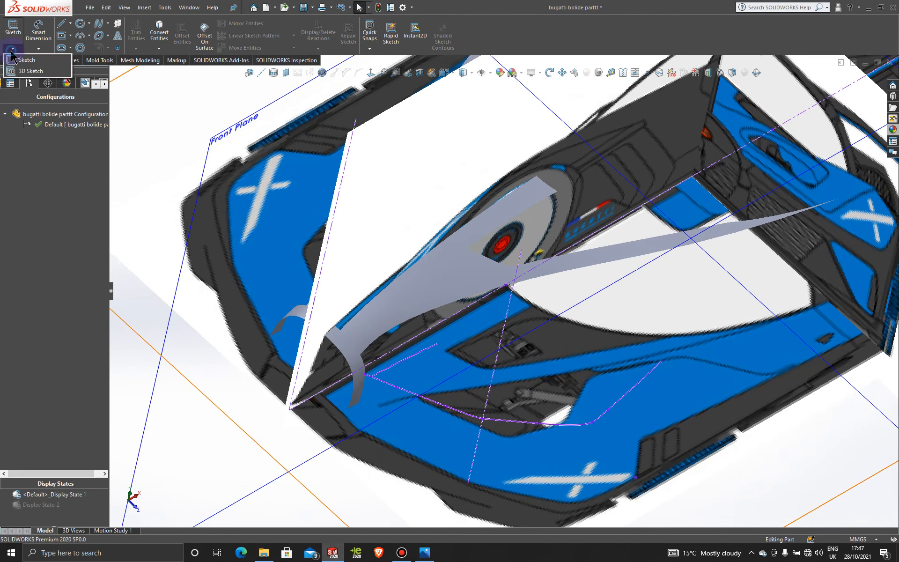
click(28, 71)
click(98, 25)
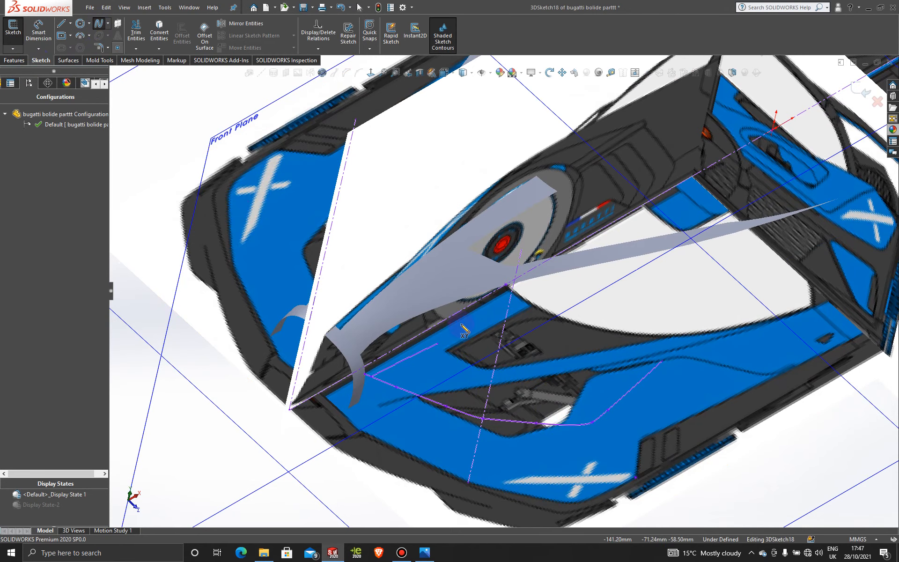
click(438, 344)
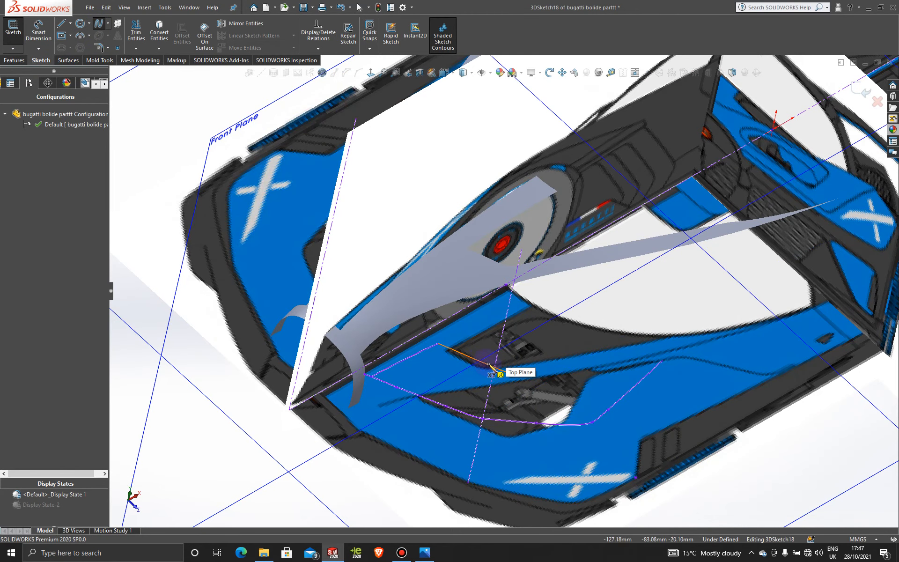
click(456, 411)
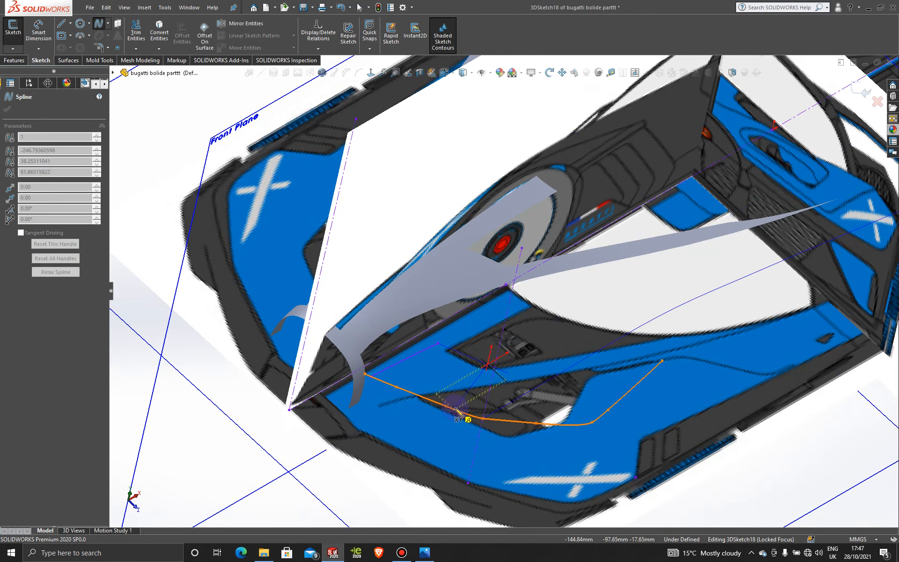
click(456, 410)
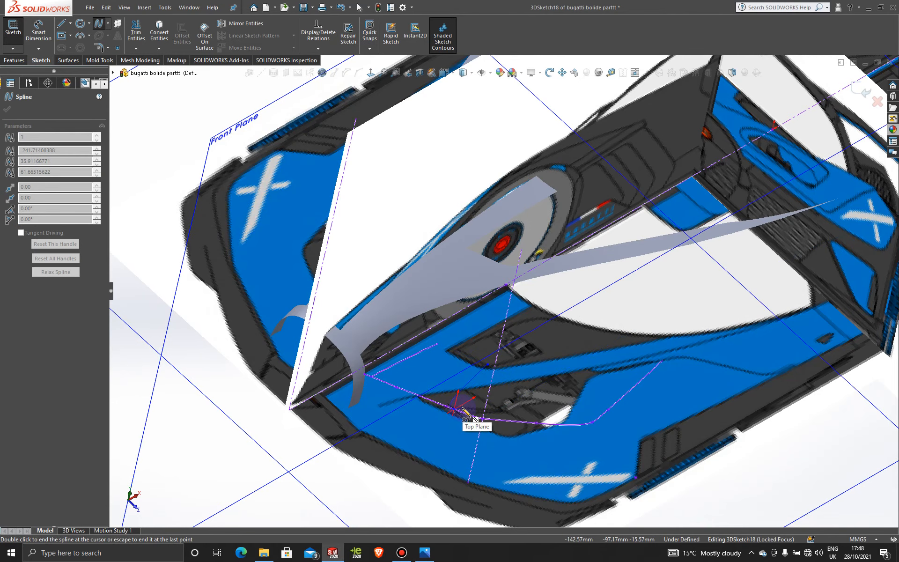
key(Escape)
Step: In top view, slide the new spline's rear endpoint to about X -213.6, Z 59.5 mm and its front endpoint to about X -243.5, Z 70.1 mm
scroll(313, 310, up, 4)
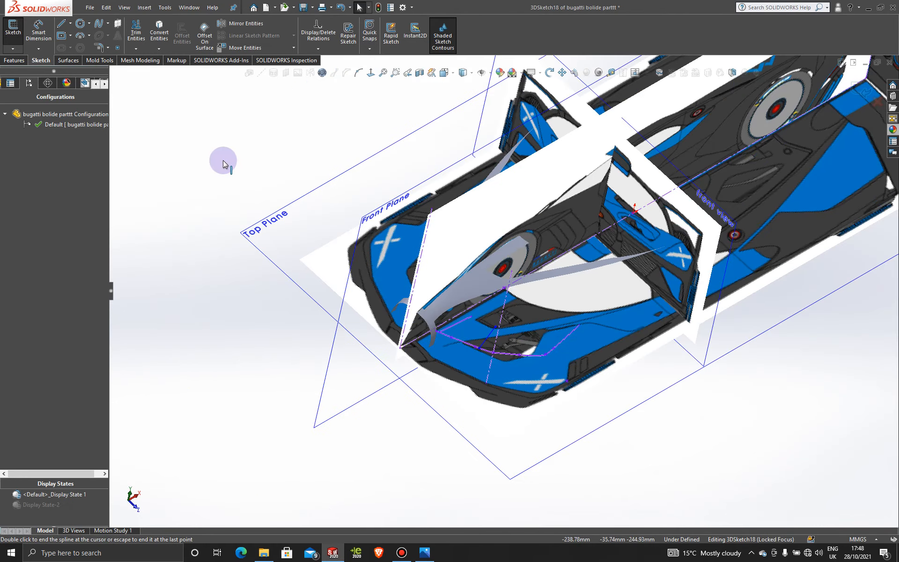
click(278, 222)
click(370, 72)
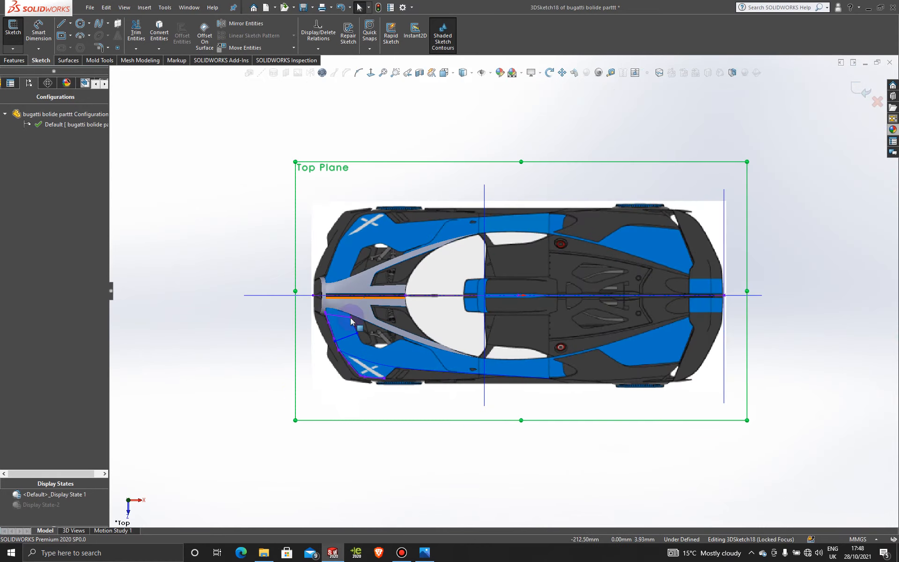
scroll(352, 320, down, 5)
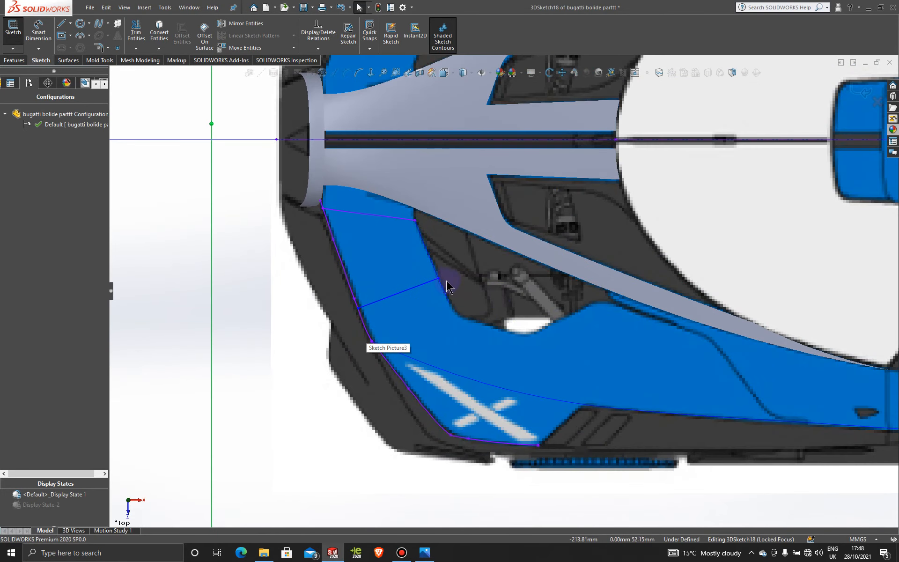
drag(440, 281, 450, 304)
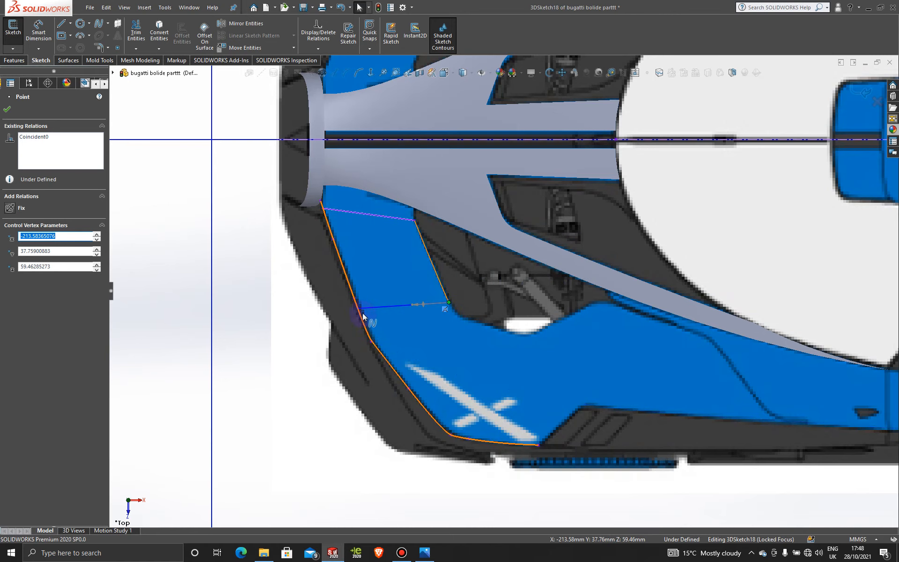
drag(358, 309, 364, 325)
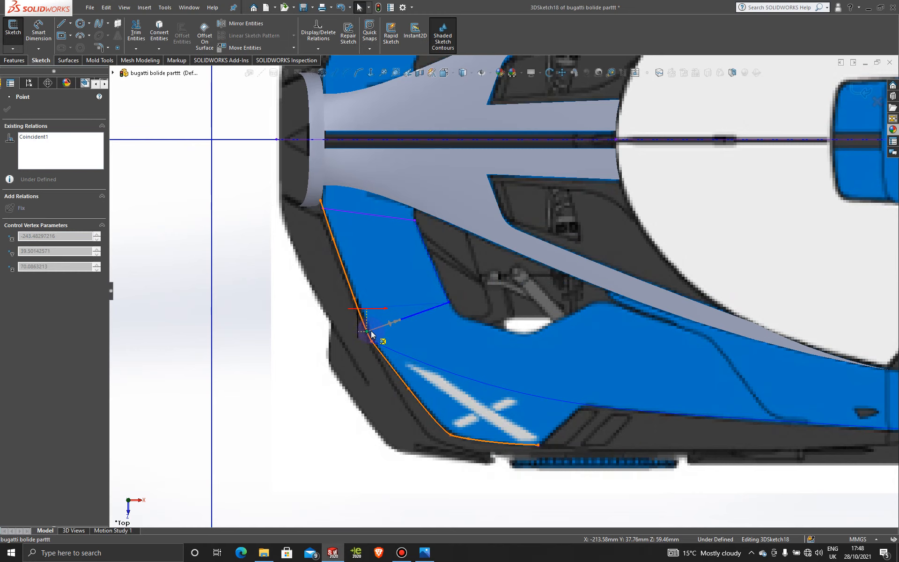
drag(371, 333, 371, 333)
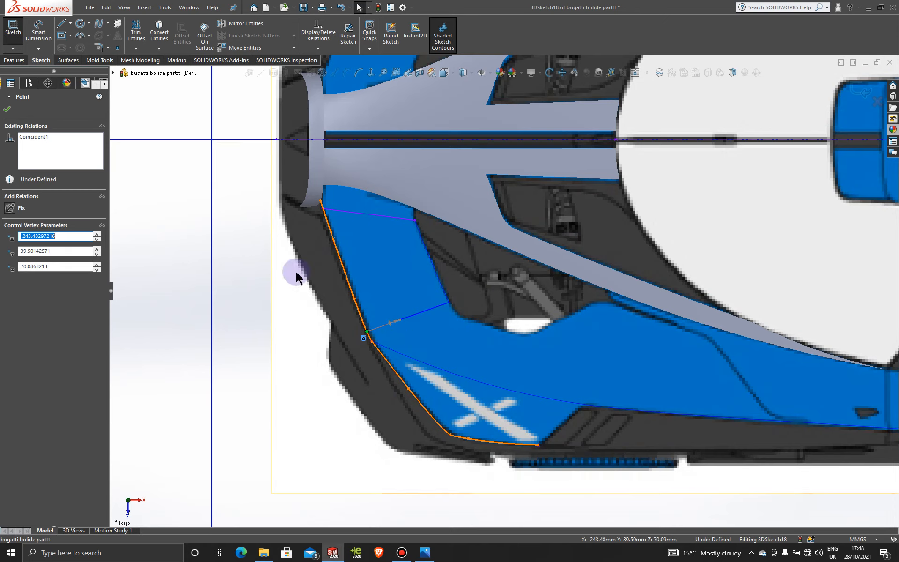
click(7, 110)
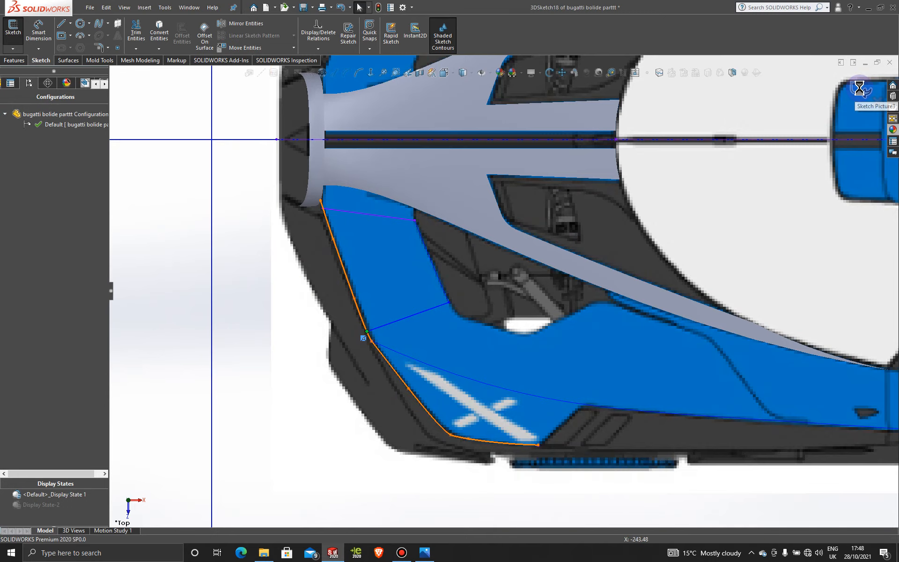
Step: Exit the 3D sketch, and reopen the new cross-spline's 3D sketch for editing in front view
click(861, 91)
scroll(703, 310, up, 5)
click(275, 305)
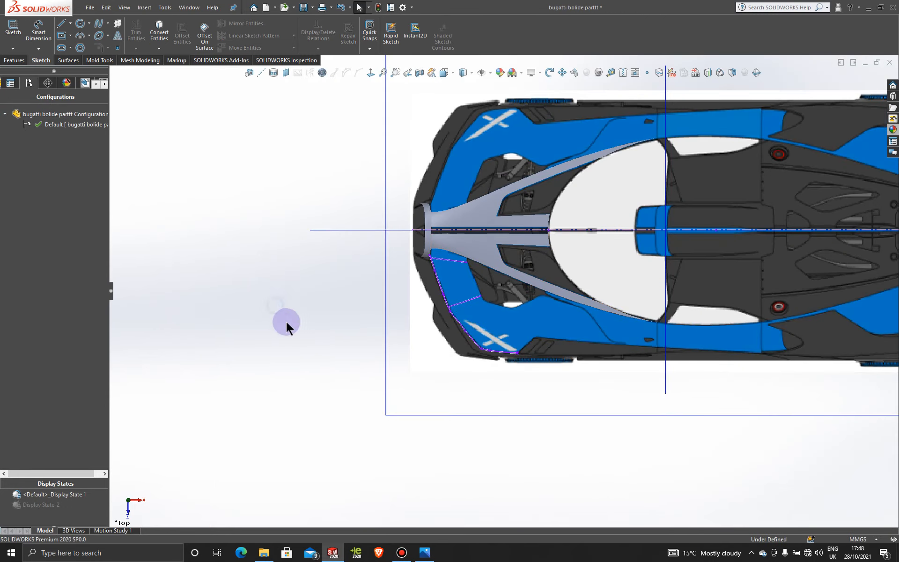
mouse_move(311, 386)
middle_down()
mouse_move(301, 225)
mouse_move(305, 234)
middle_up()
double_click(467, 318)
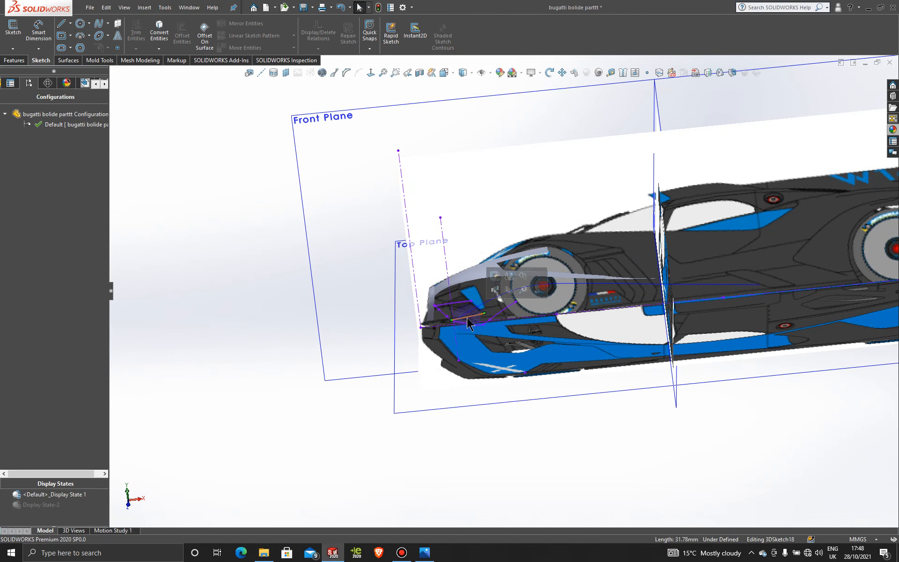
click(352, 195)
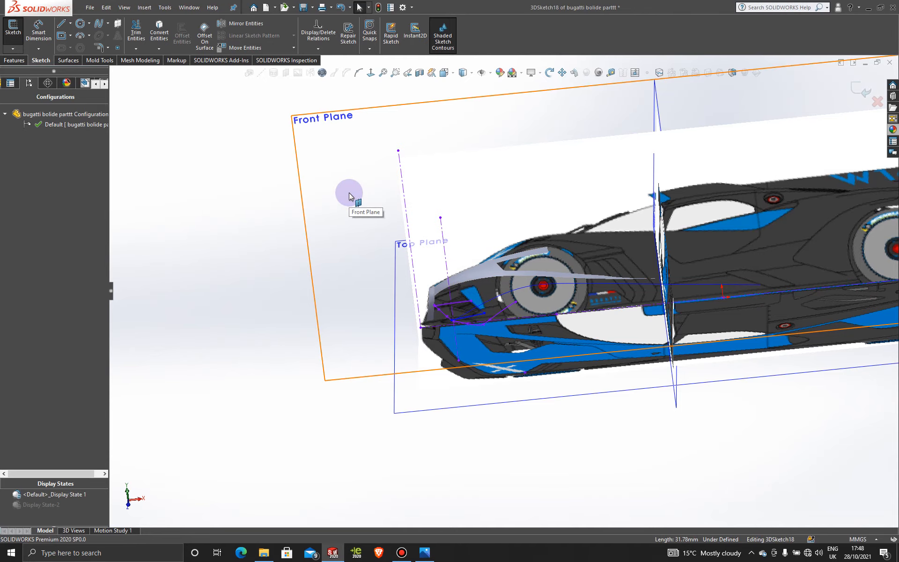
key(space)
click(384, 448)
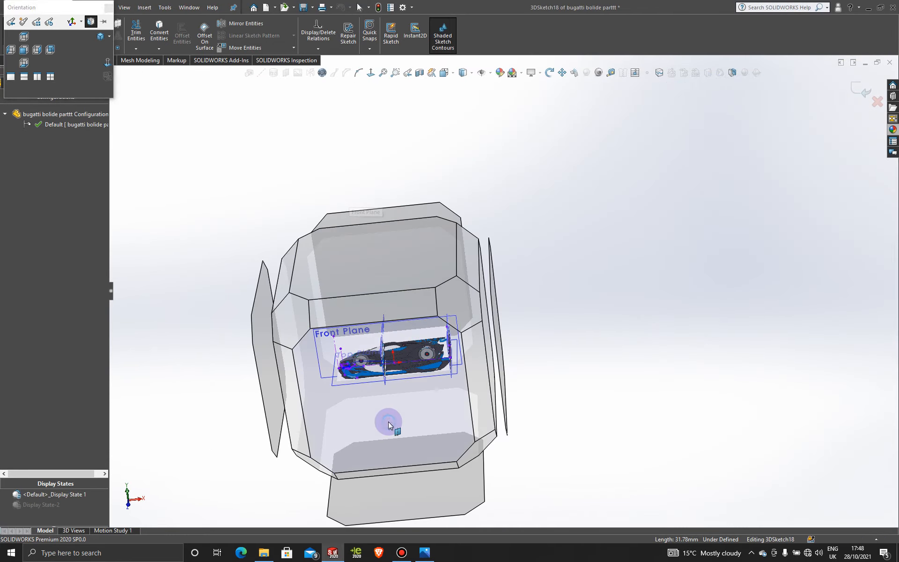
Step: Bow the new cross-spline slightly upward between its endpoints in front view, and exit the 3D sketch
scroll(286, 335, down, 3)
scroll(423, 303, down, 5)
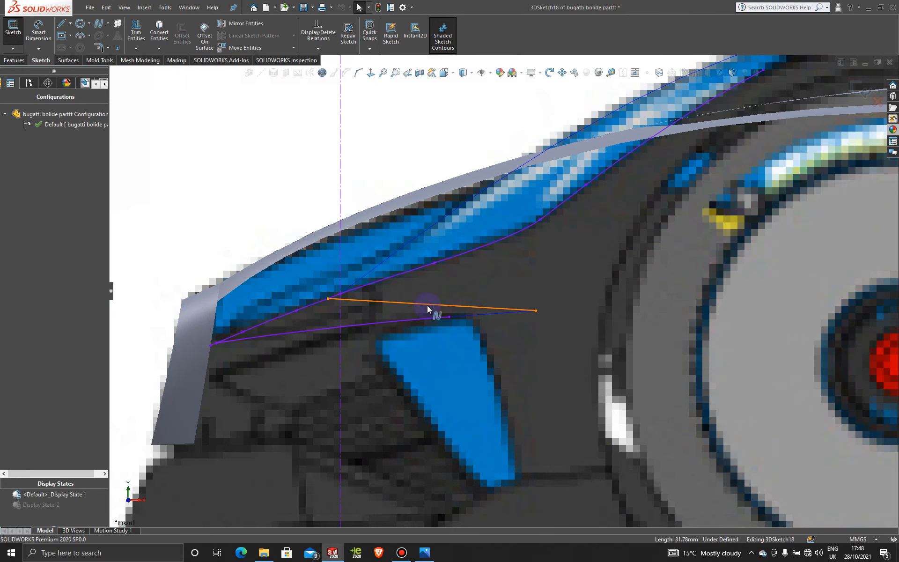
click(427, 305)
click(412, 304)
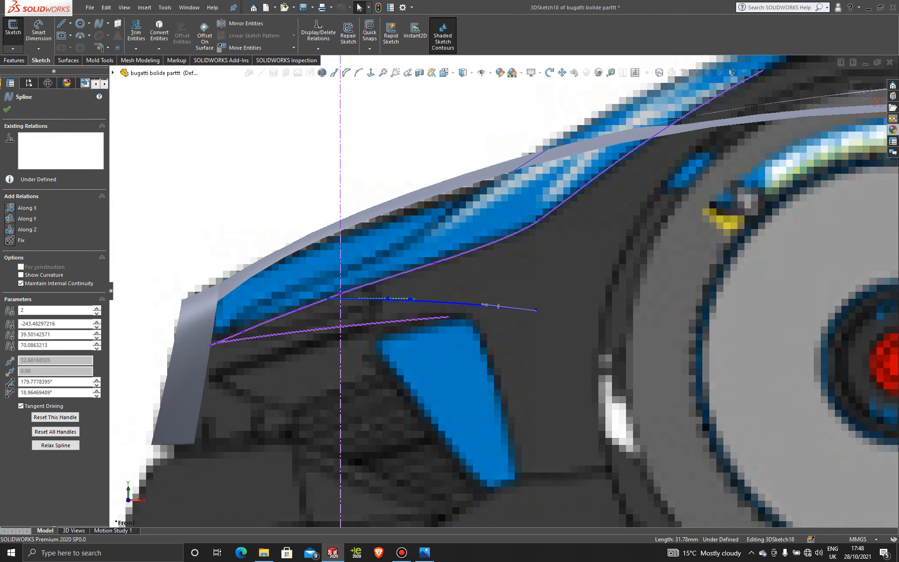
click(225, 175)
click(6, 110)
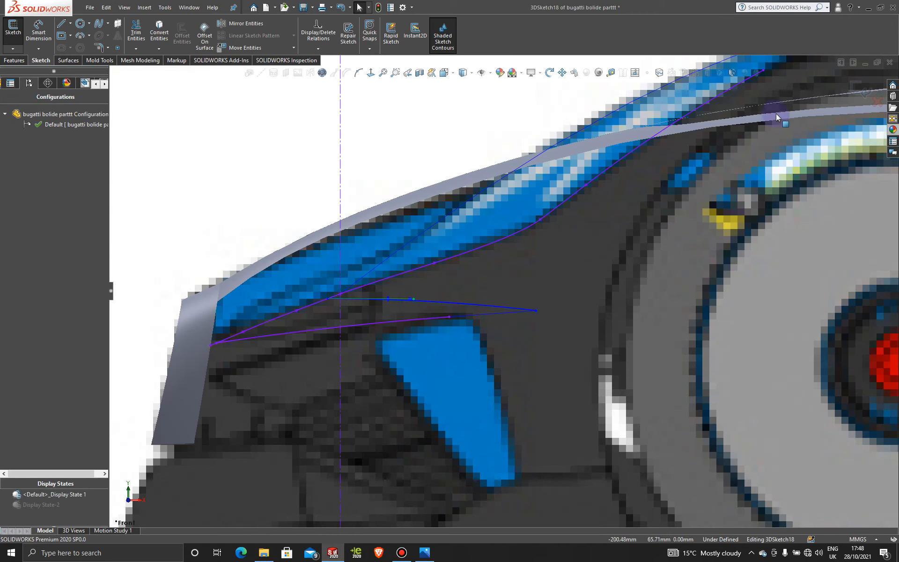
click(859, 92)
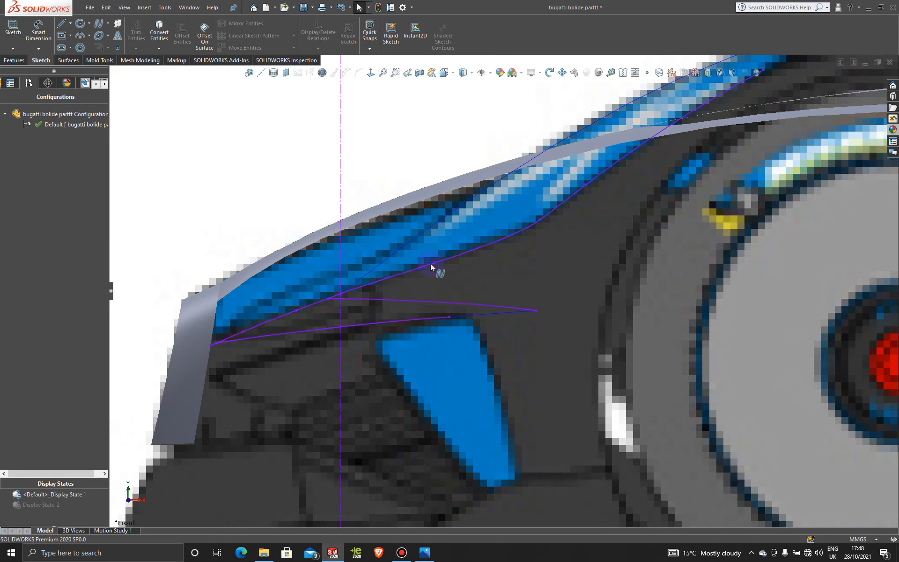
Step: Activate Display State-2 to show the nose surfaces without the blueprint images
scroll(430, 263, up, 5)
middle_drag(388, 307, 422, 398)
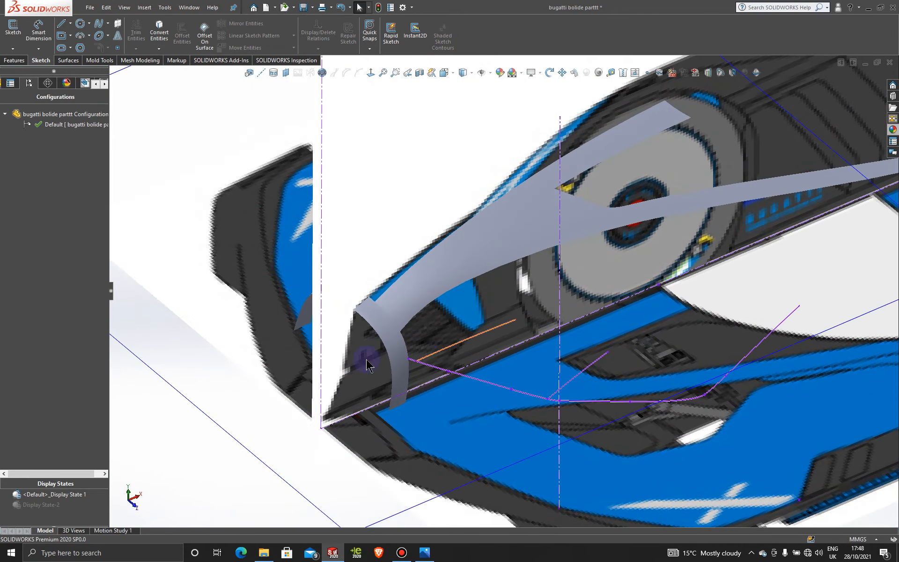
double_click(41, 505)
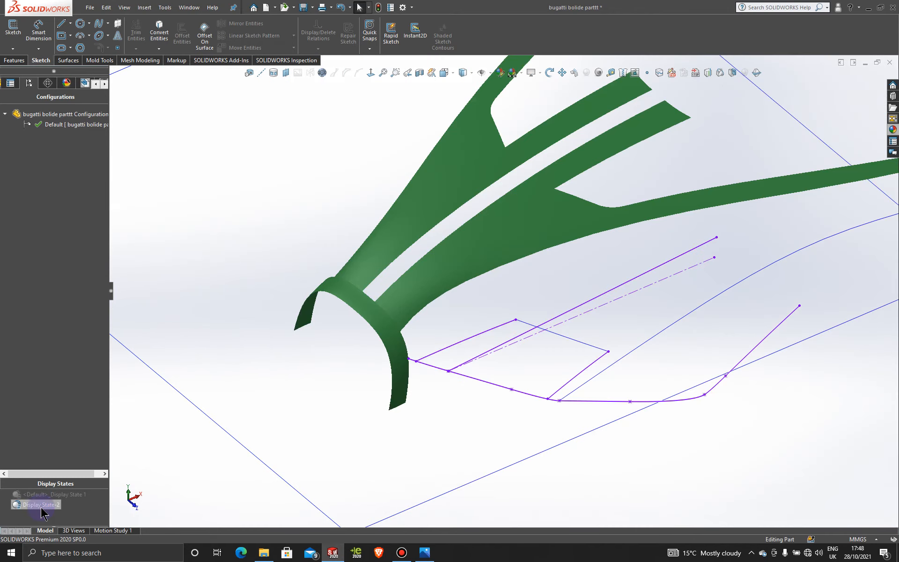
Step: Hide the sketches of the long straight line and the construction line that start on the front outline curve
middle_drag(633, 340, 616, 296)
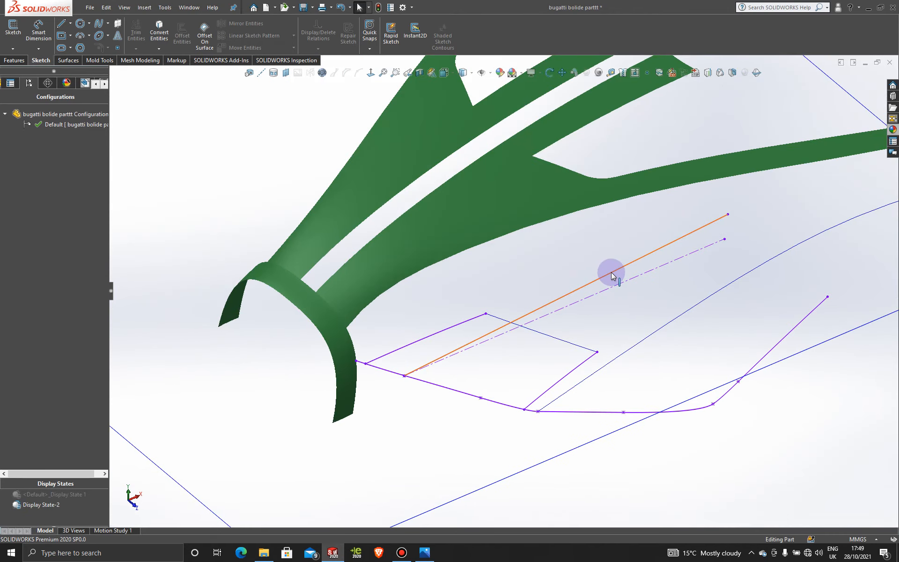
right_click(614, 277)
click(637, 258)
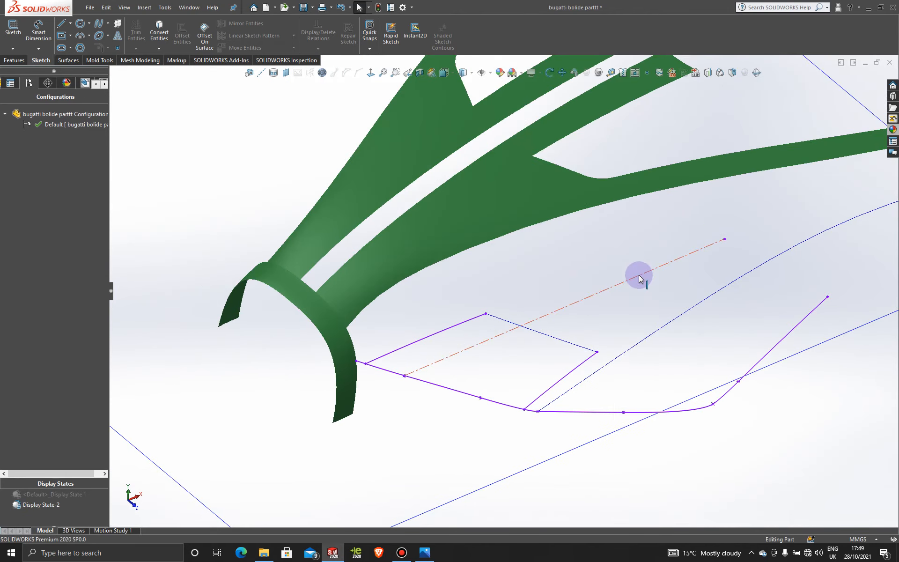
right_click(639, 275)
click(660, 263)
Step: Start a Boundary Surface with the two cross-splines, 3DSketch17 and 3DSketch18, as the Direction 1 curves
scroll(549, 371, down, 2)
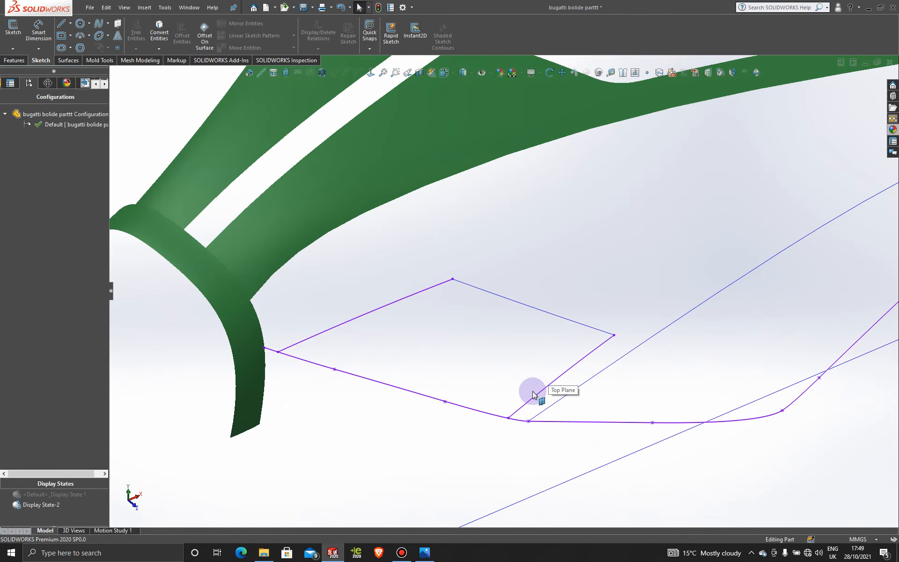
scroll(533, 392, up, 3)
scroll(460, 381, down, 2)
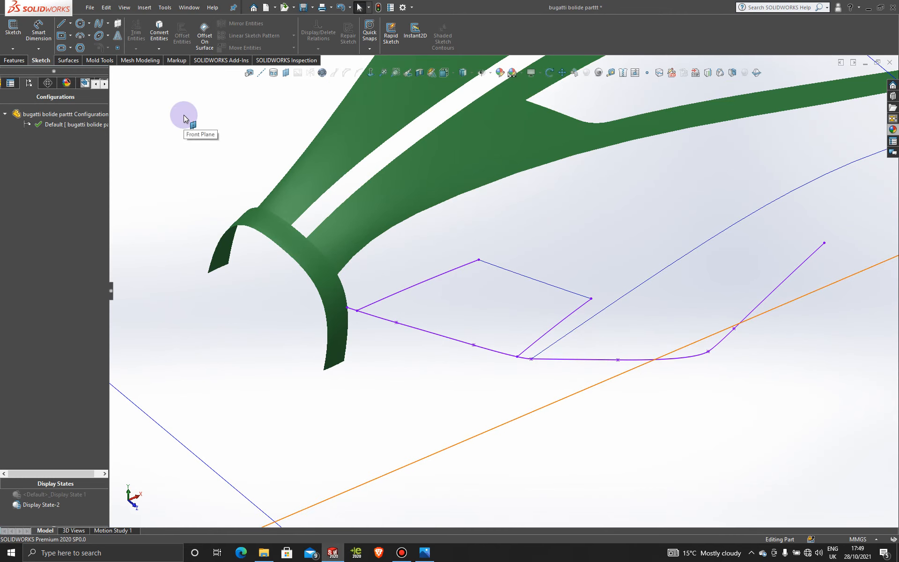
click(68, 60)
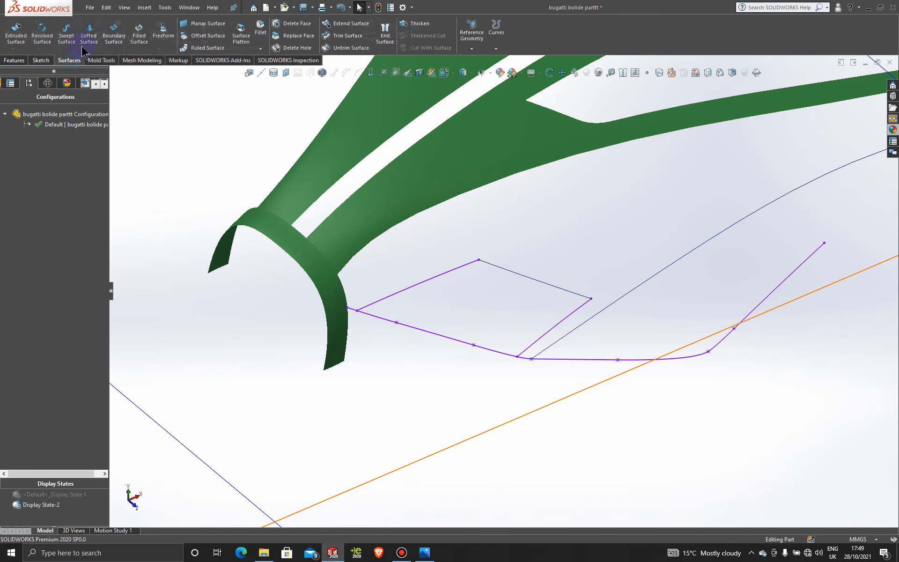
click(120, 45)
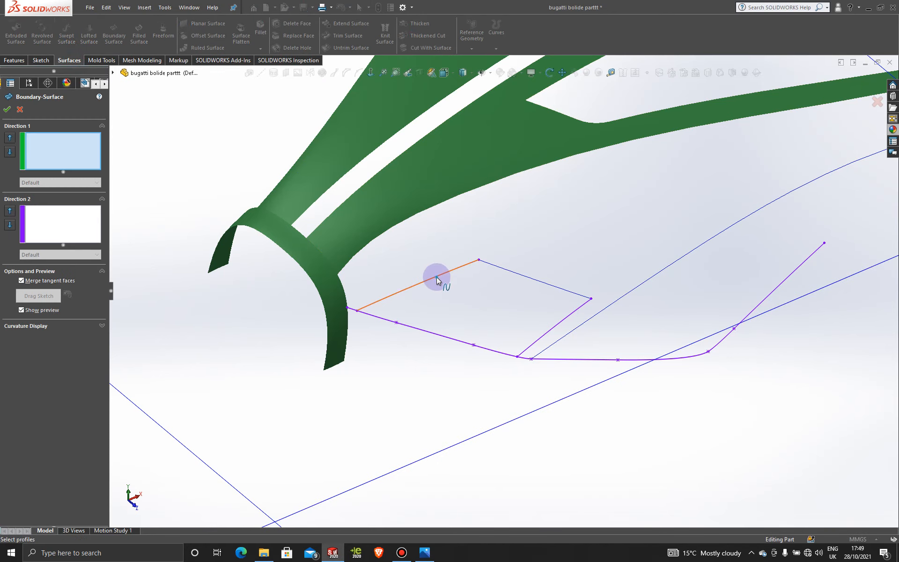
click(436, 278)
click(545, 339)
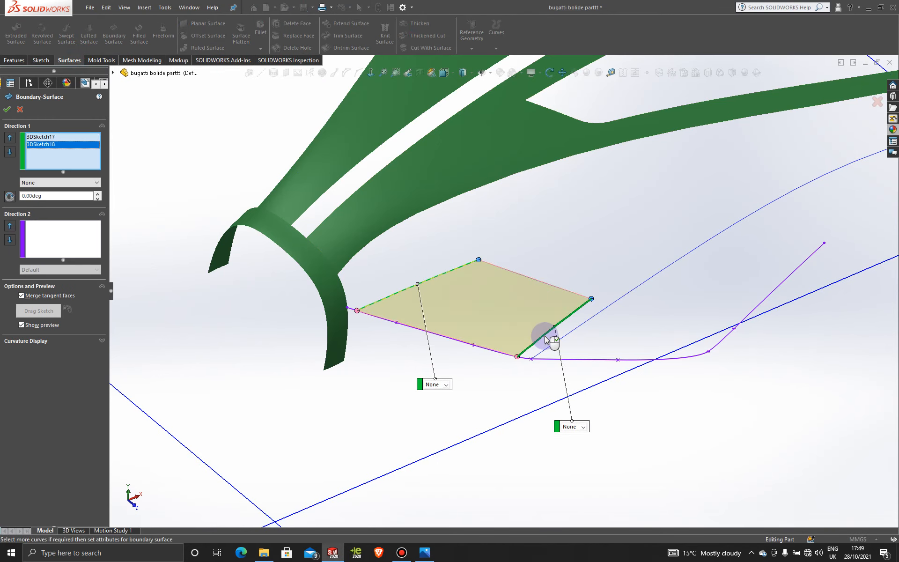
Step: Add the front outline curve 3DSketch11 in Direction 2, and pull the surface's overrunning end back to the 3DSketch18 spline
click(63, 231)
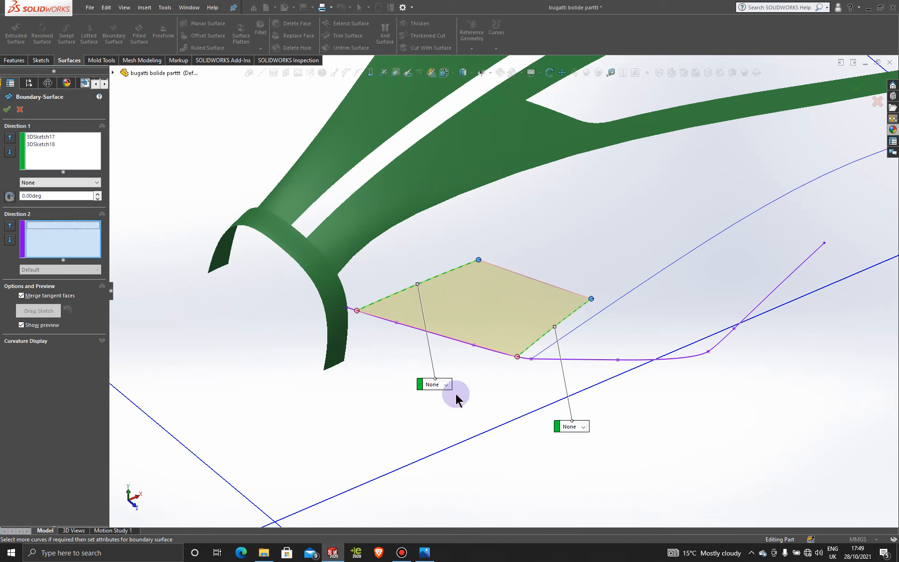
click(458, 345)
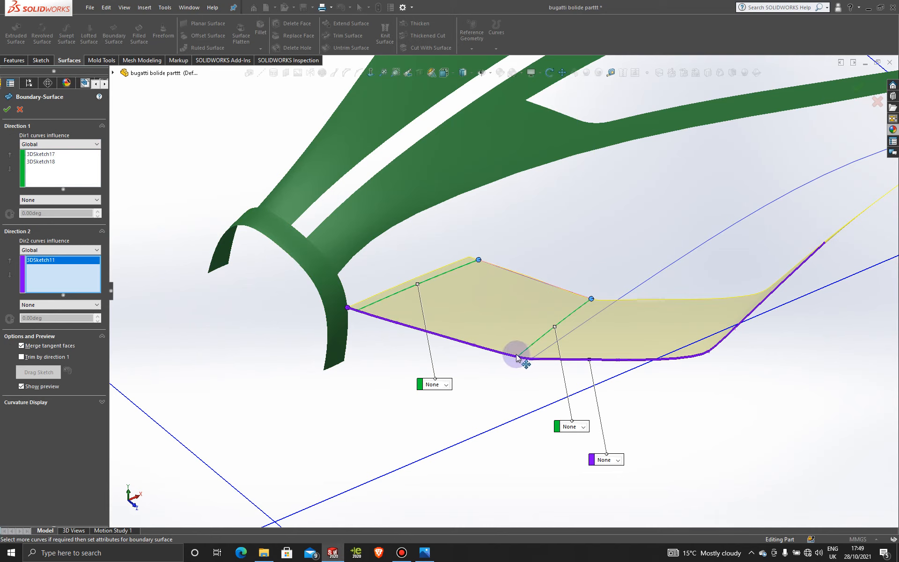
drag(516, 355, 516, 357)
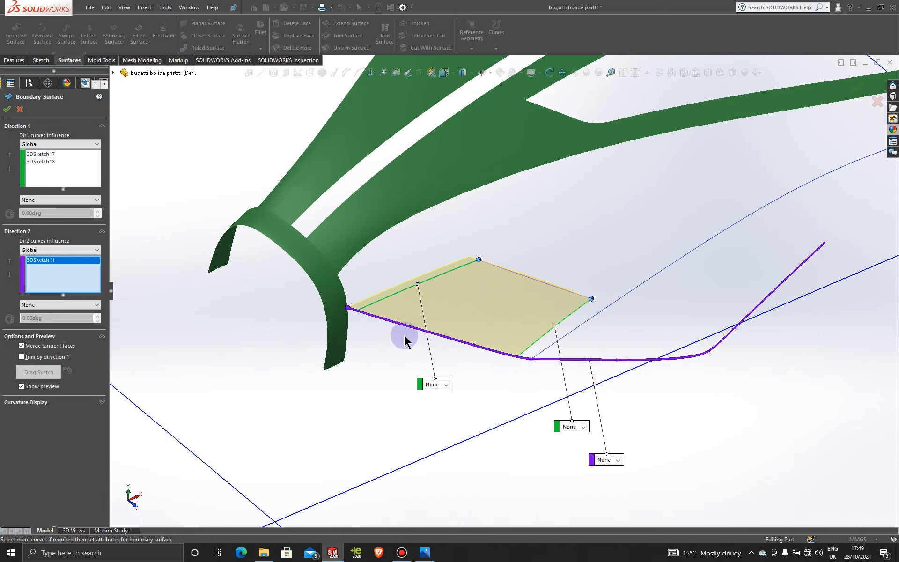
scroll(454, 288, down, 3)
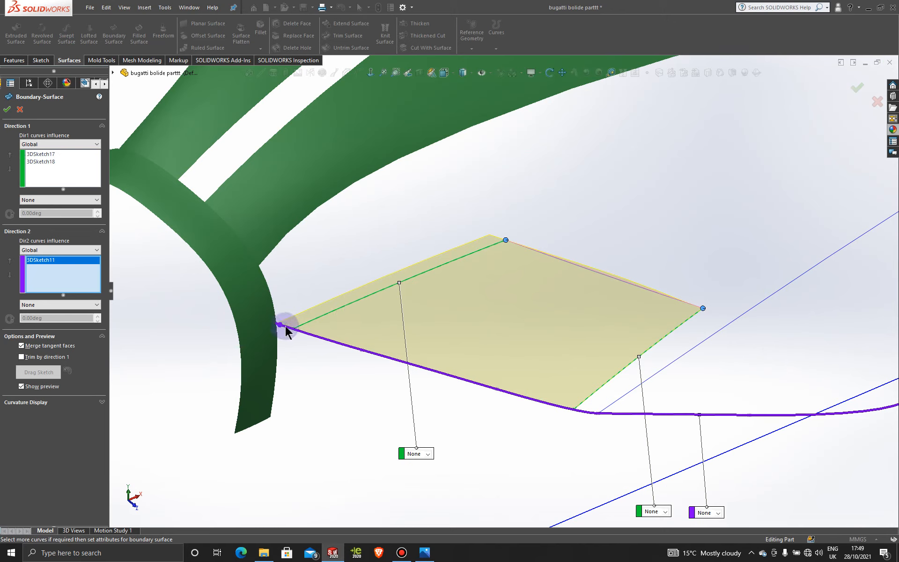